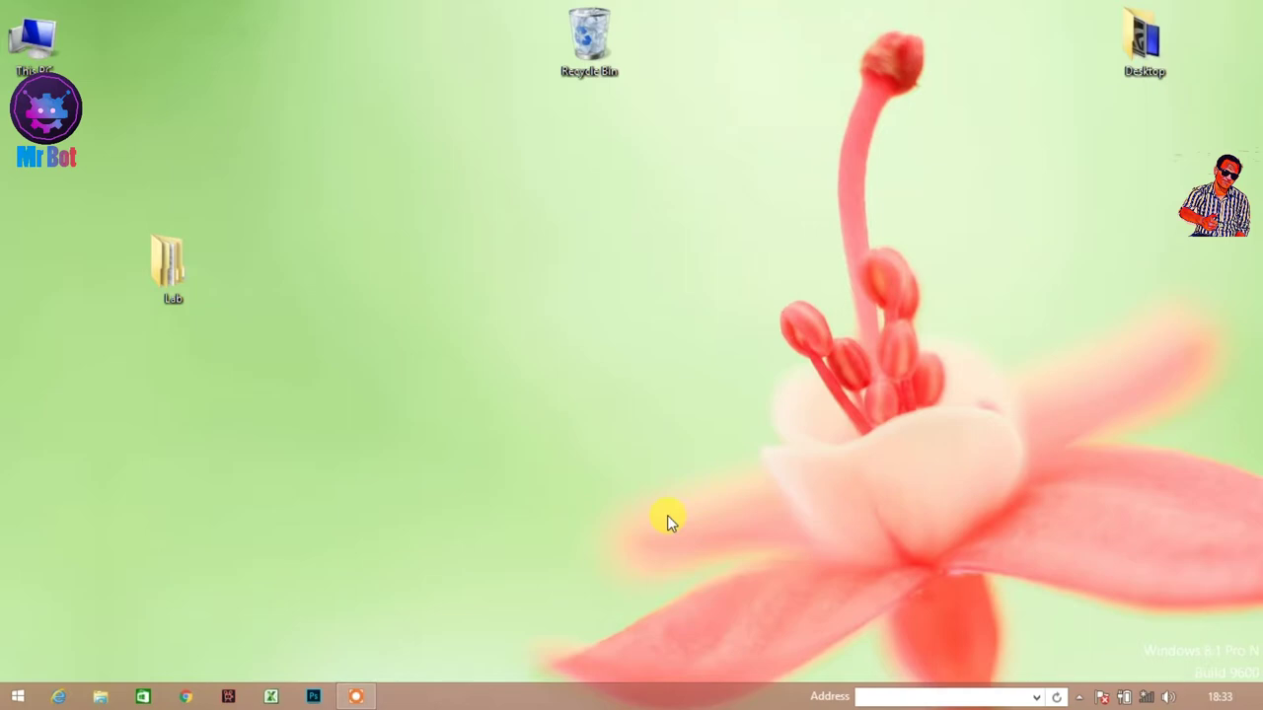
Open Command Prompt as administrator from the full list of installed apps, and minimize its window.
key("super")
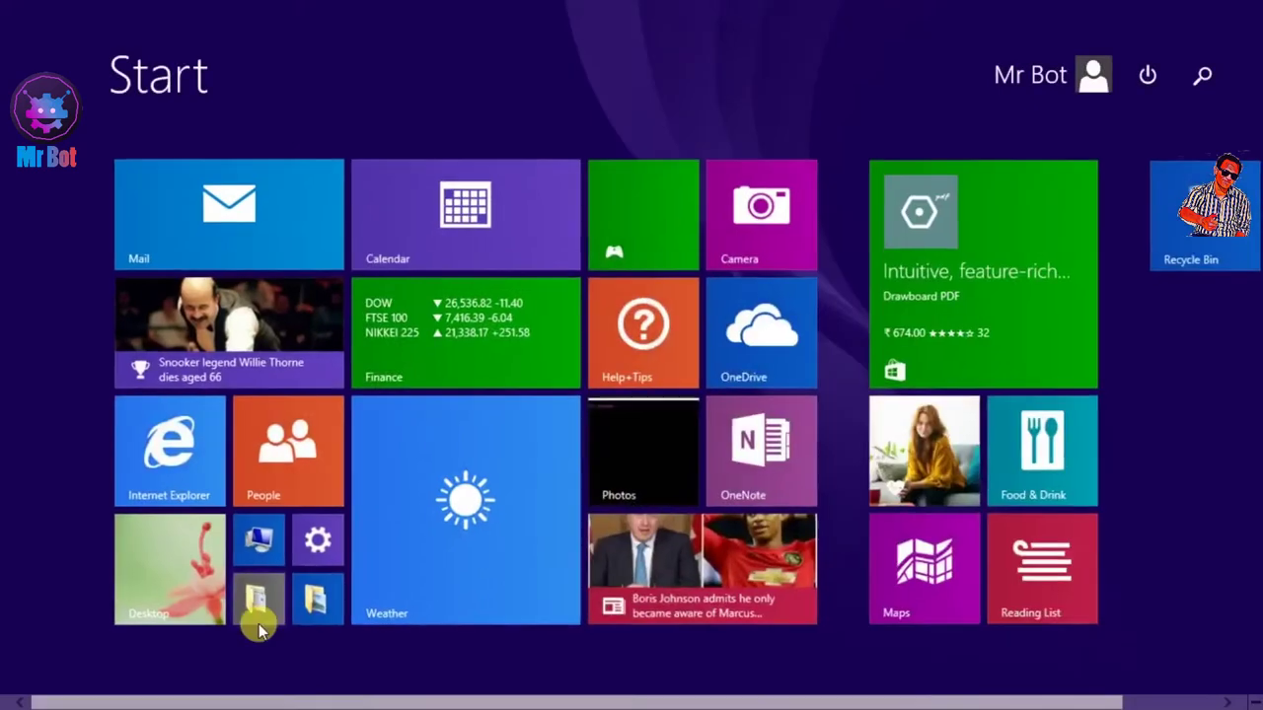
left_click(122, 661)
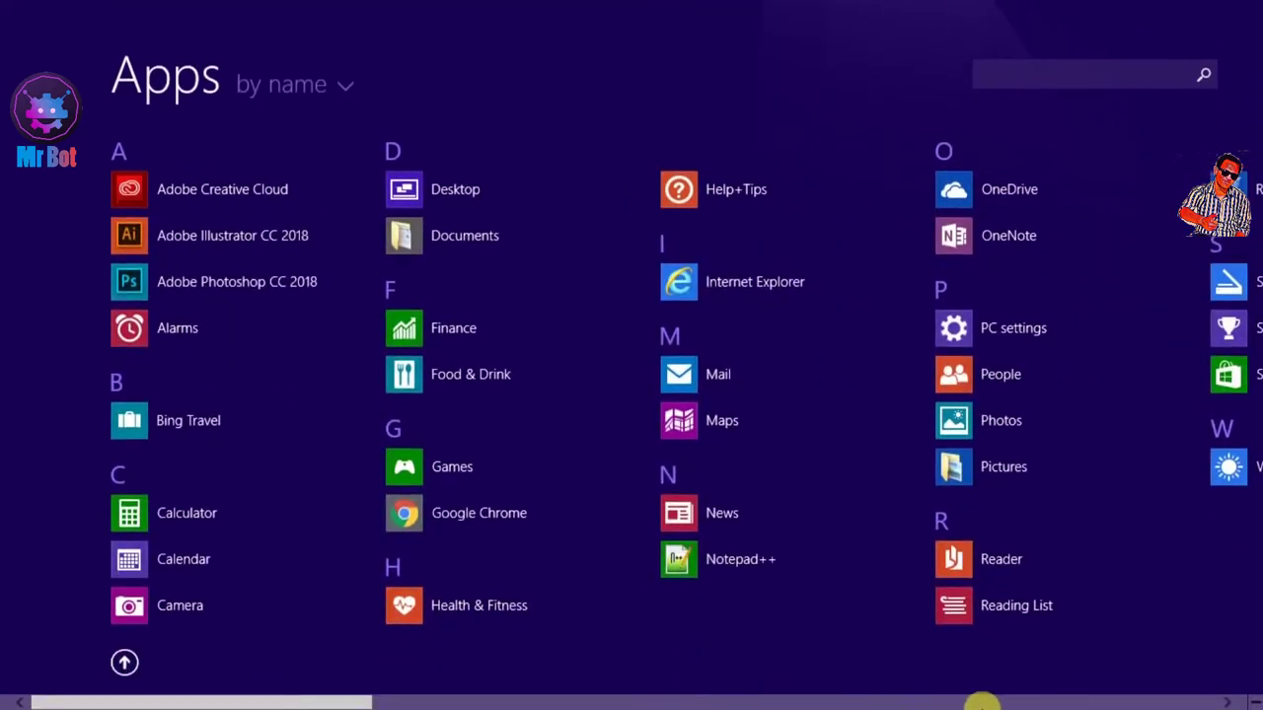
scroll(978, 704, "down", 10)
scroll(990, 703, "down", 5)
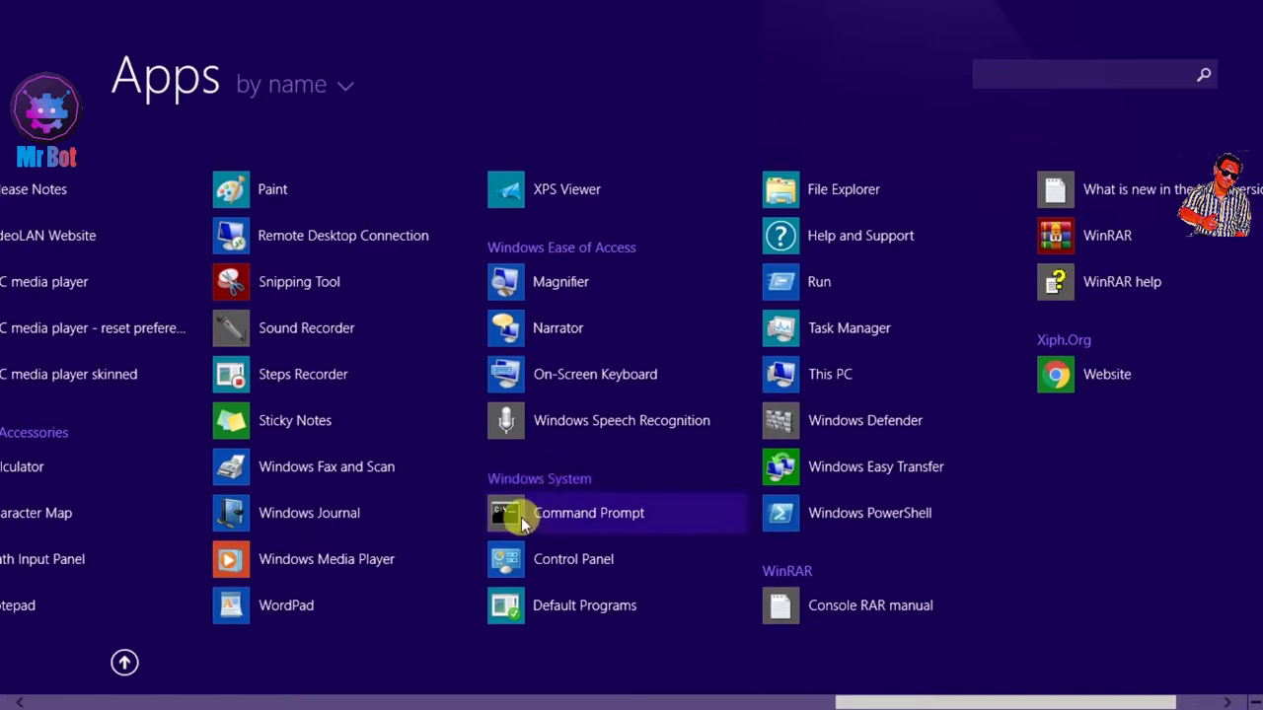
right_click(570, 520)
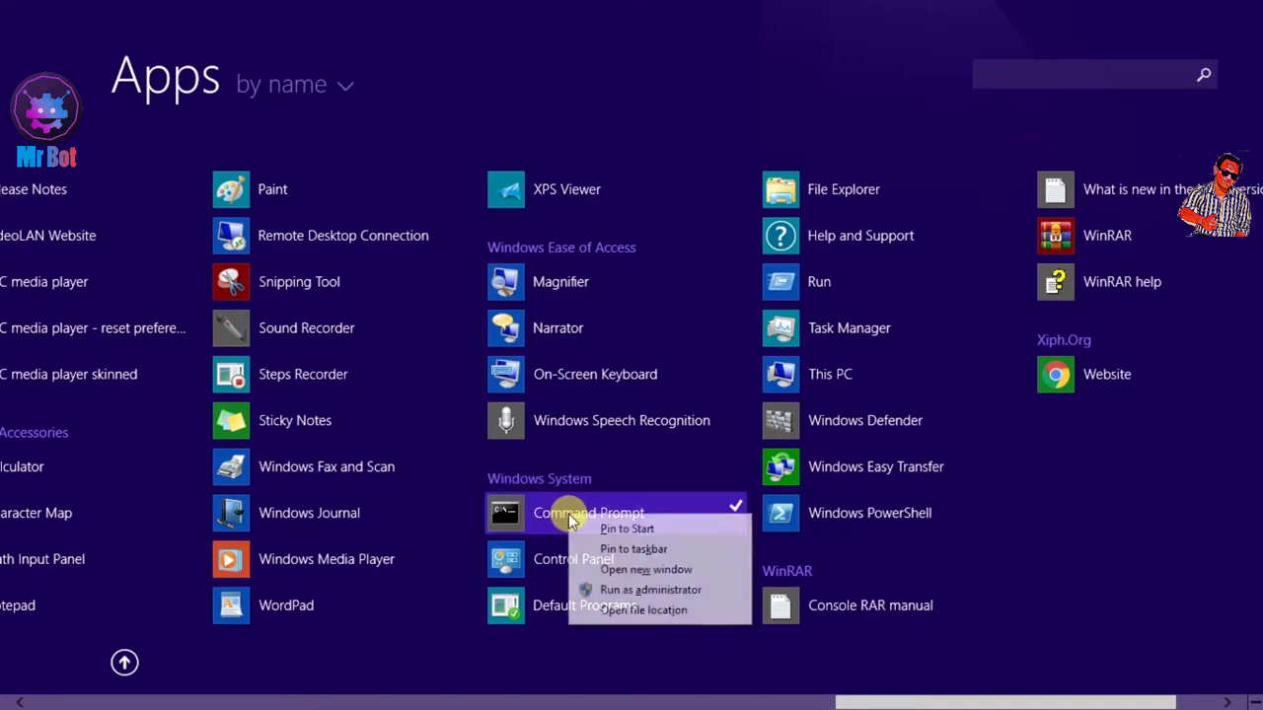
left_click(643, 590)
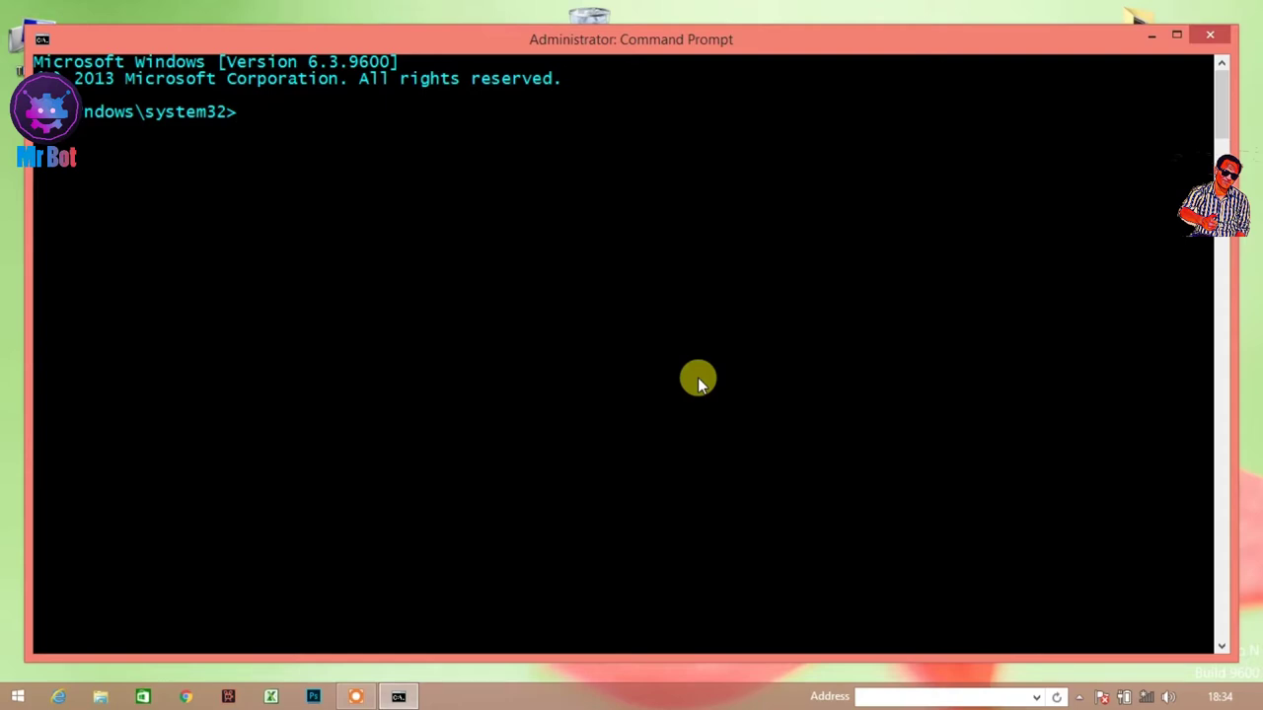
left_click(1151, 35)
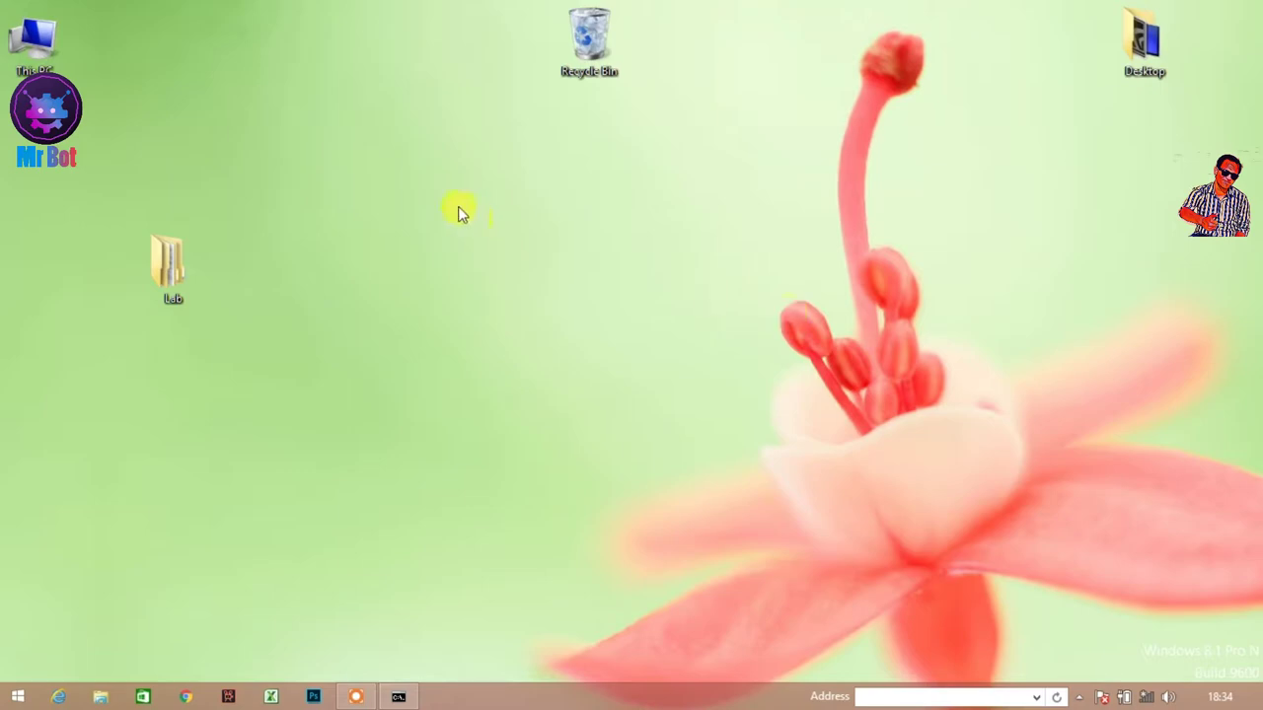
Create a desktop shortcut to cmd named cmd.exe, and test it by launching it and closing its window.
right_click(433, 175)
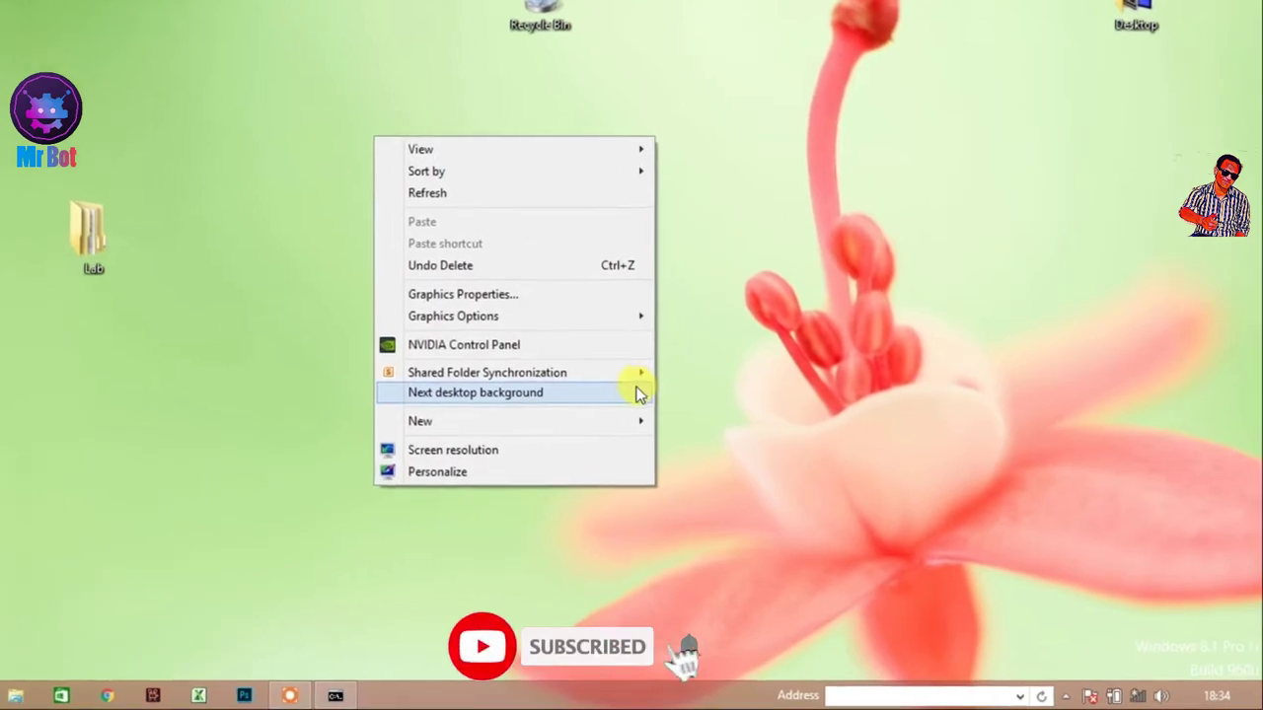
mouse_move(604, 420)
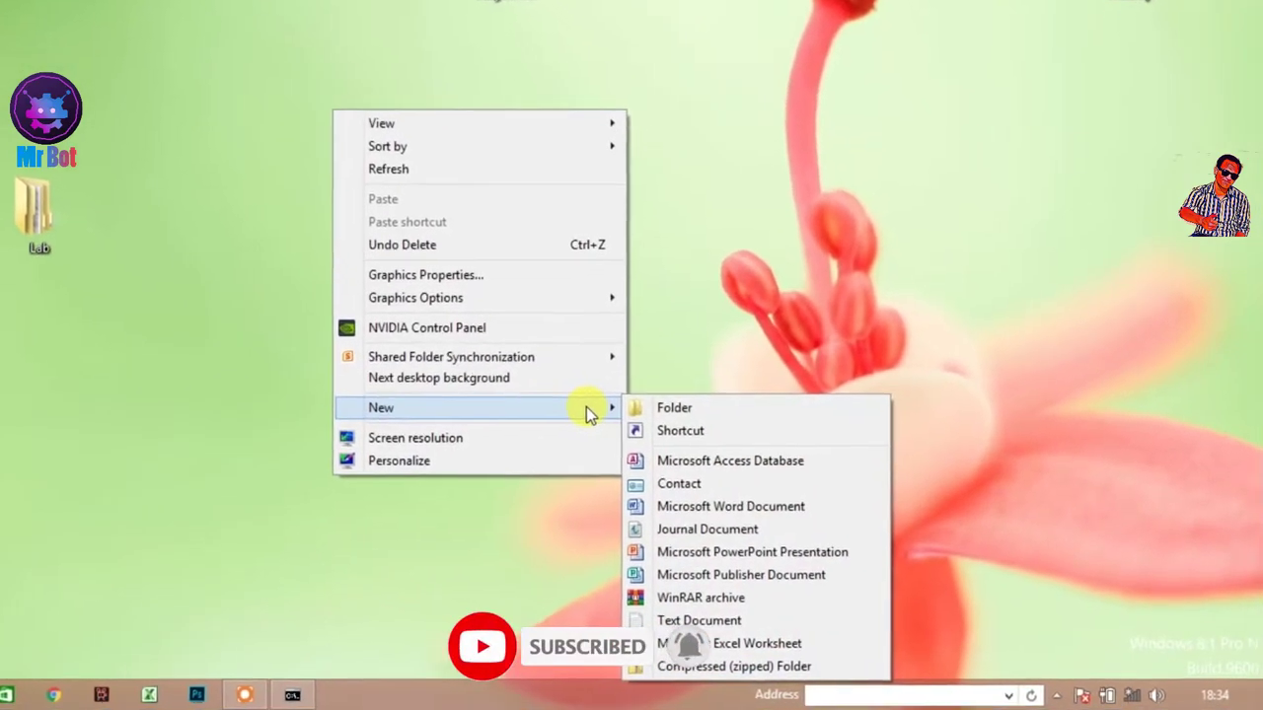
left_click(678, 431)
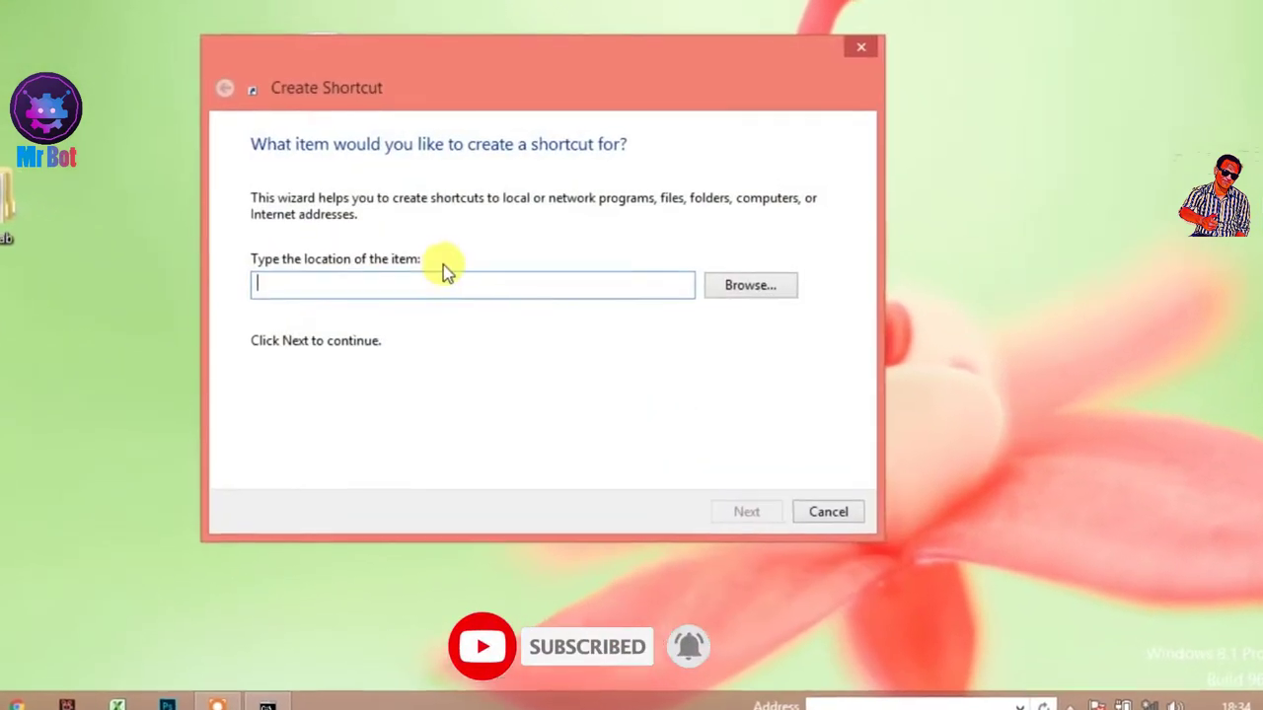
type("cmd")
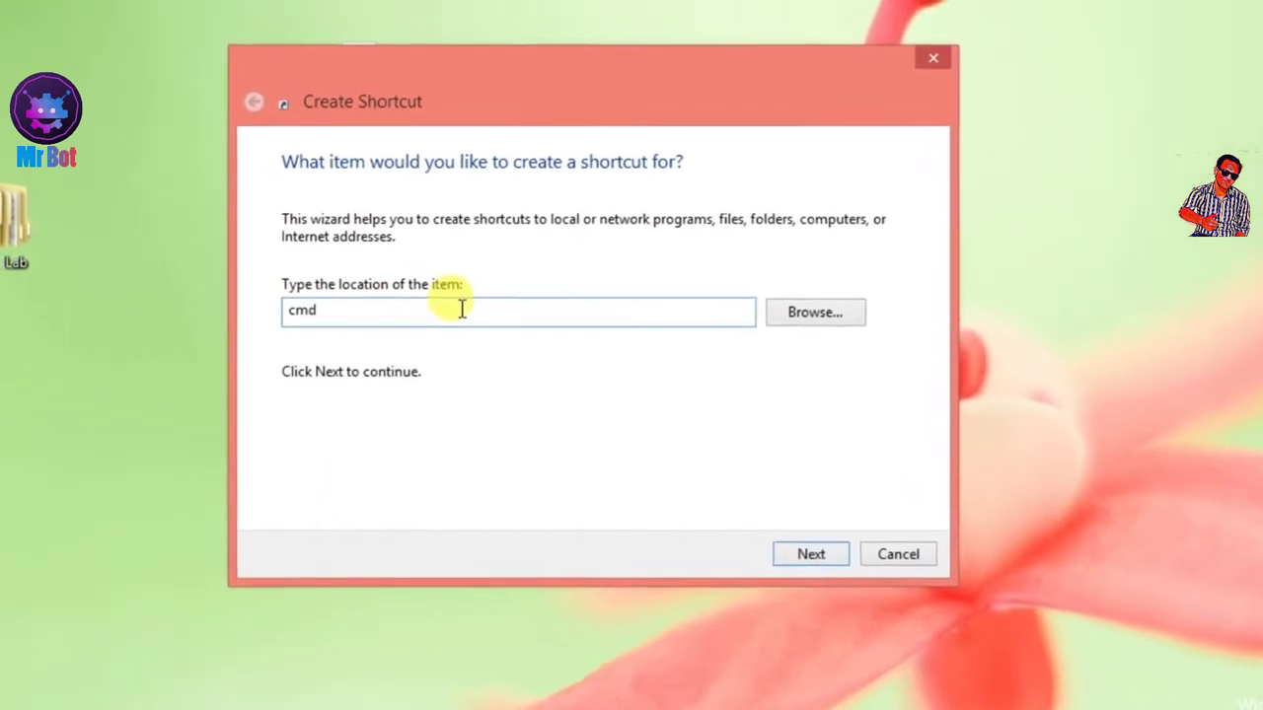
left_click(813, 556)
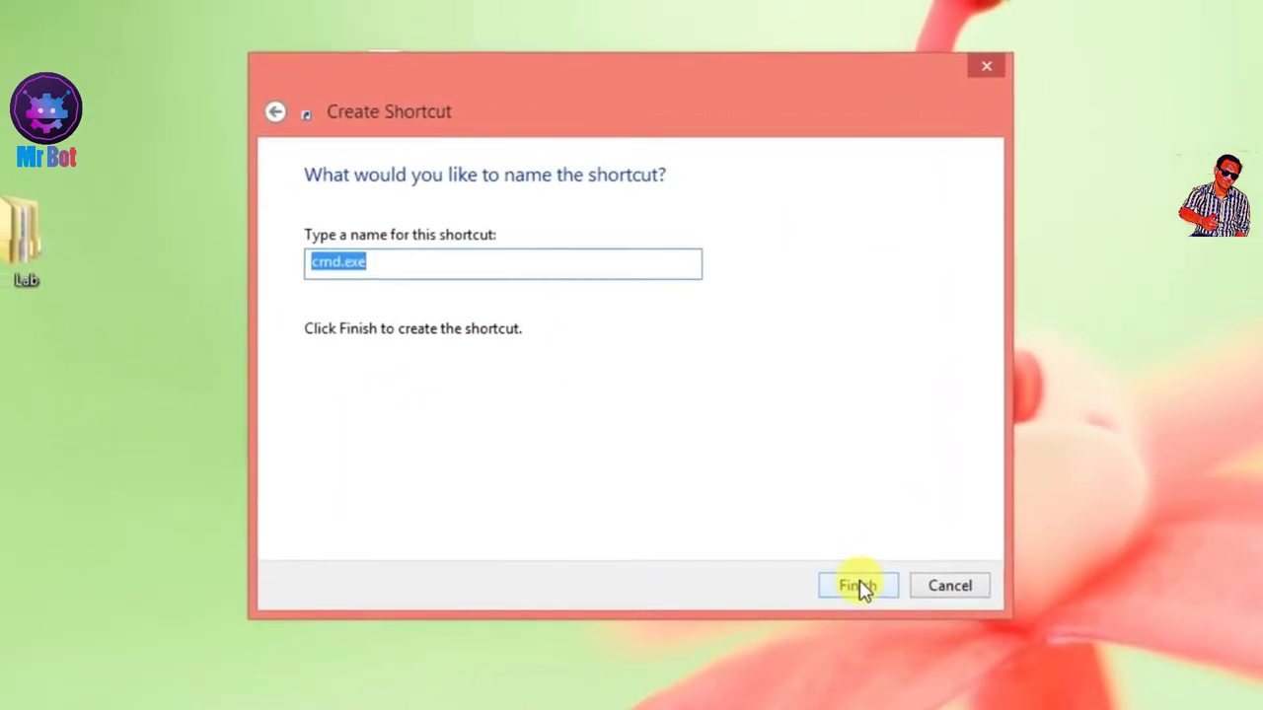
left_click(859, 587)
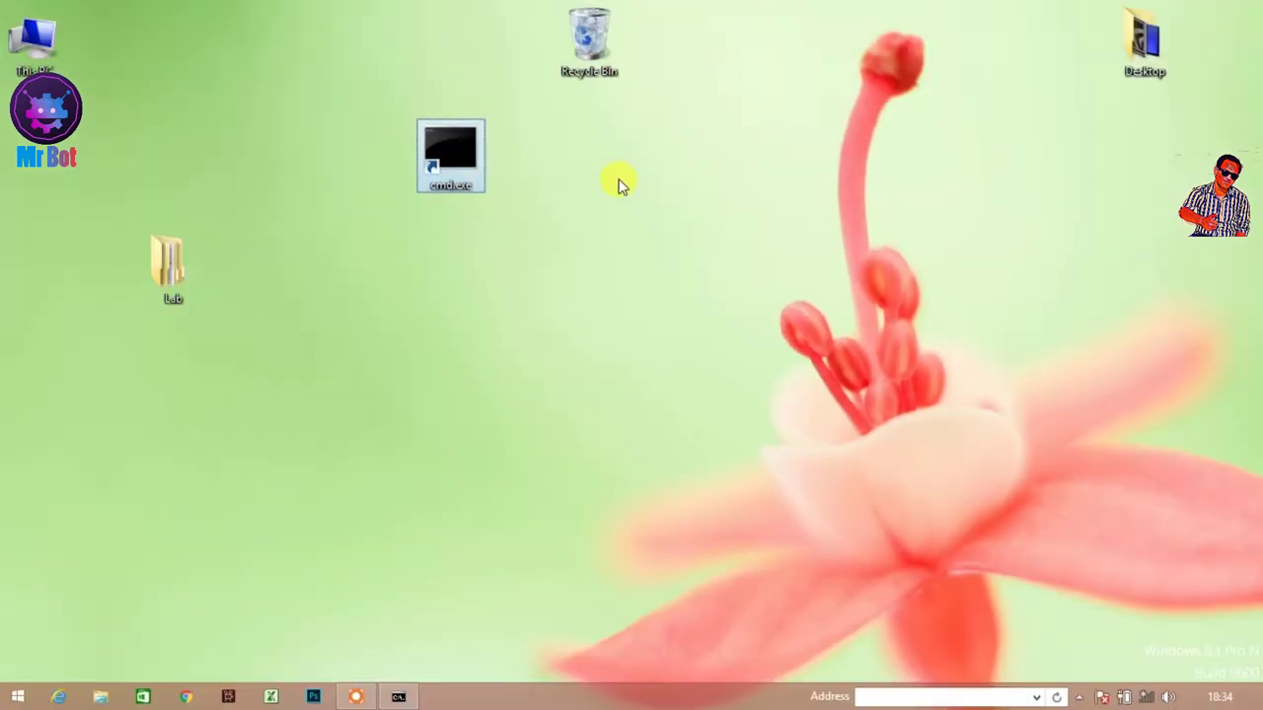
double_click(456, 166)
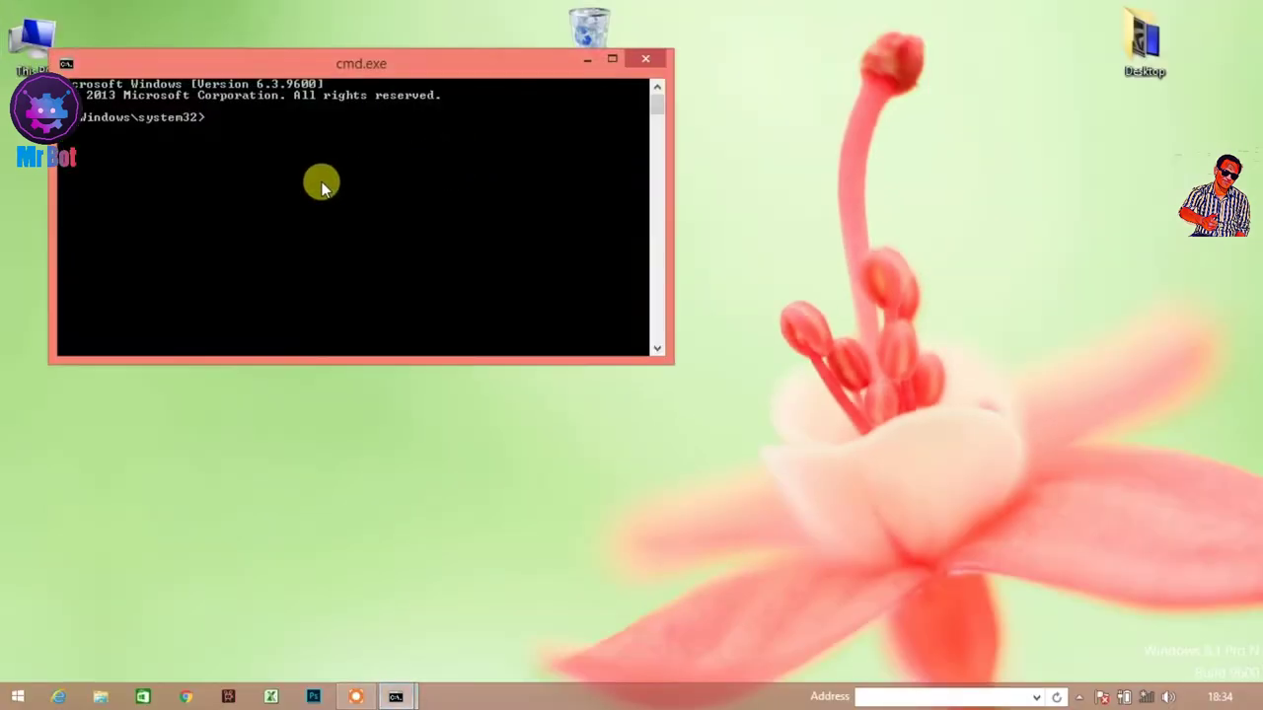
left_click(654, 58)
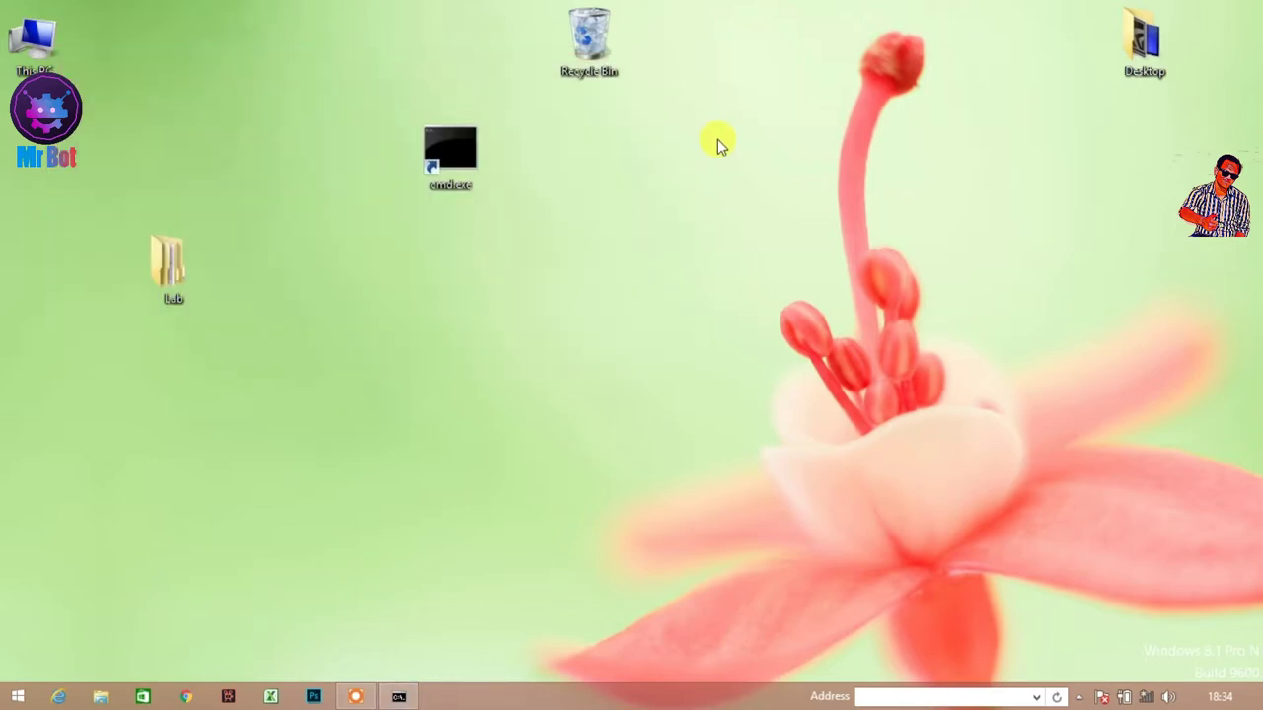
Set the cmd.exe desktop shortcut to always run as administrator and apply the change to its properties.
left_click(451, 163)
right_click(444, 158)
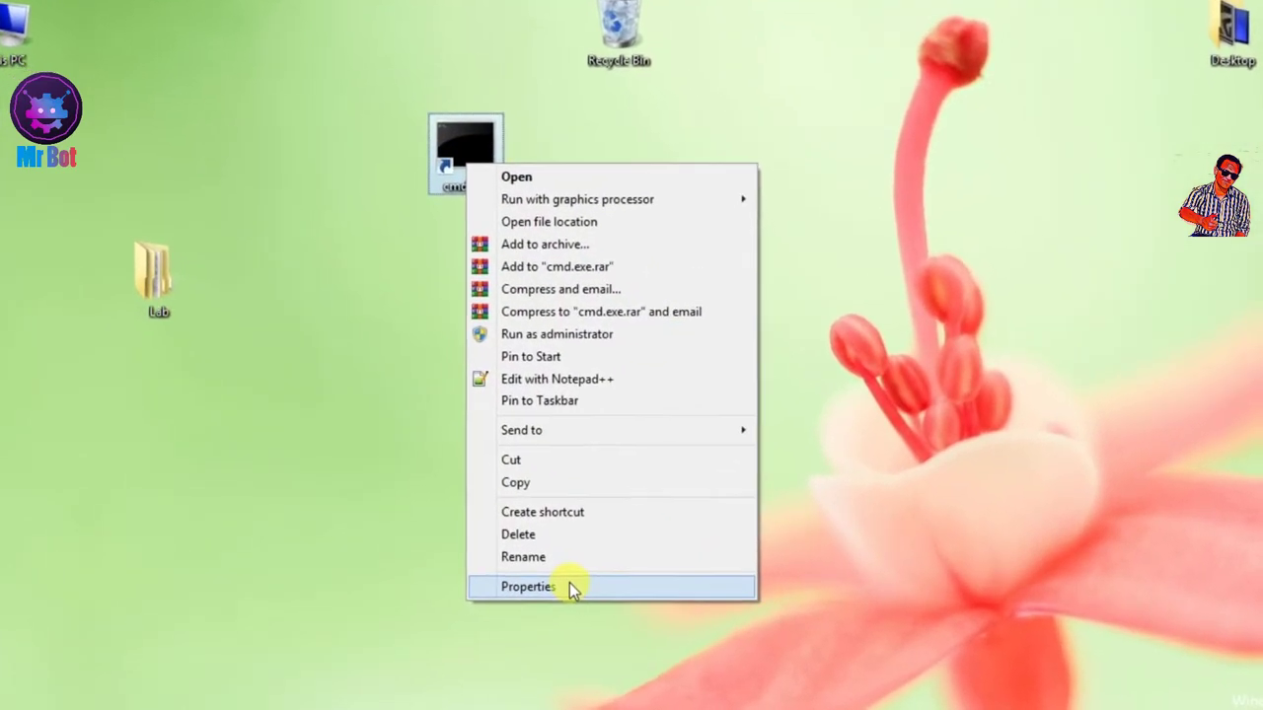
left_click(578, 588)
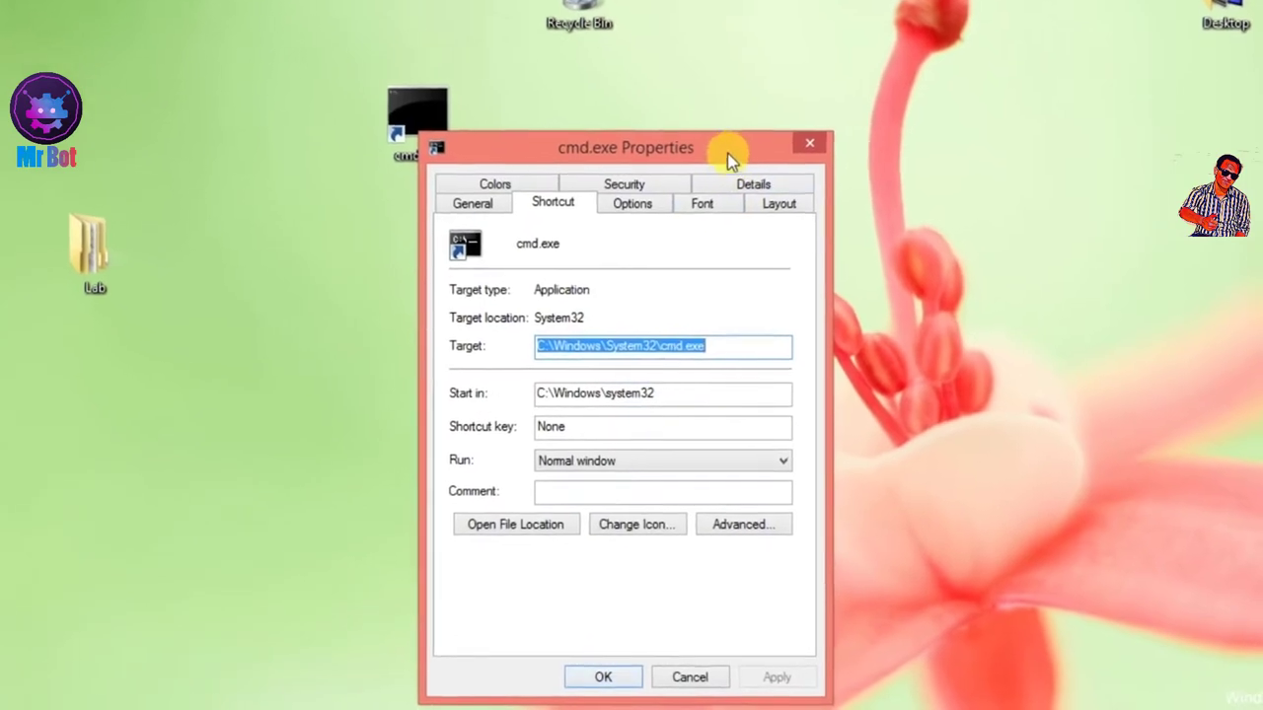
left_click_drag(727, 149, 719, 40)
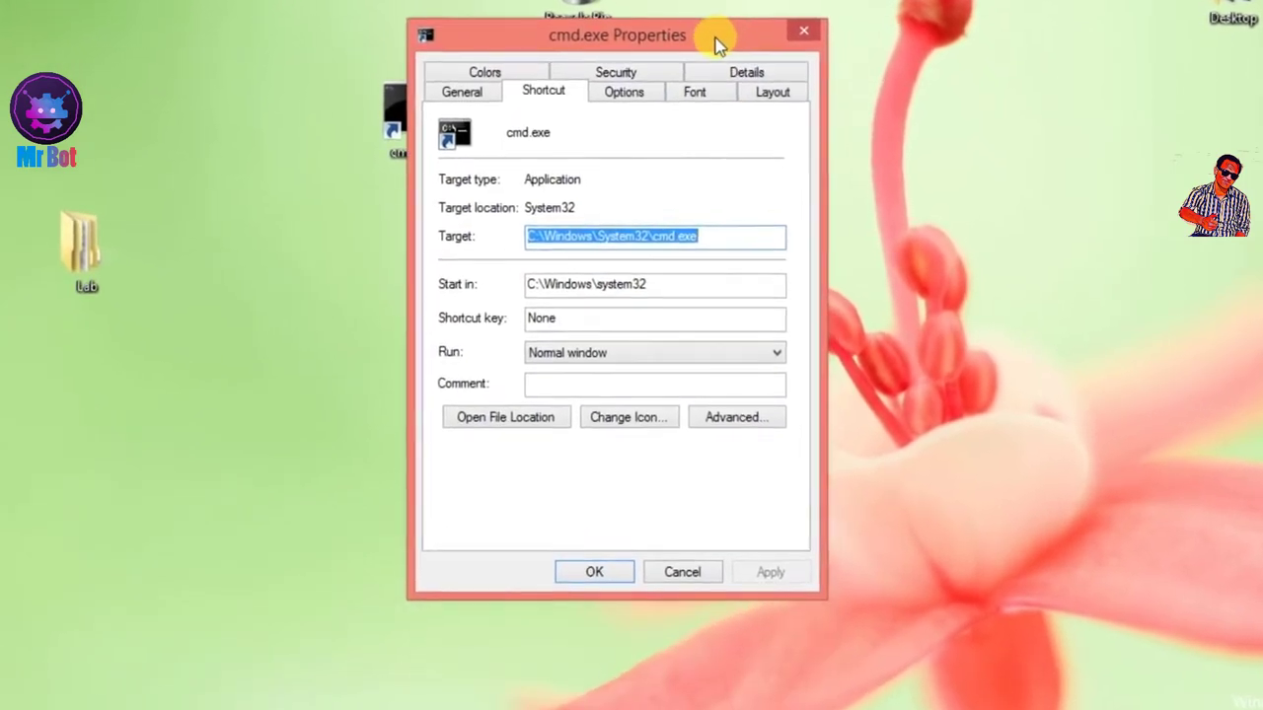
left_click(757, 432)
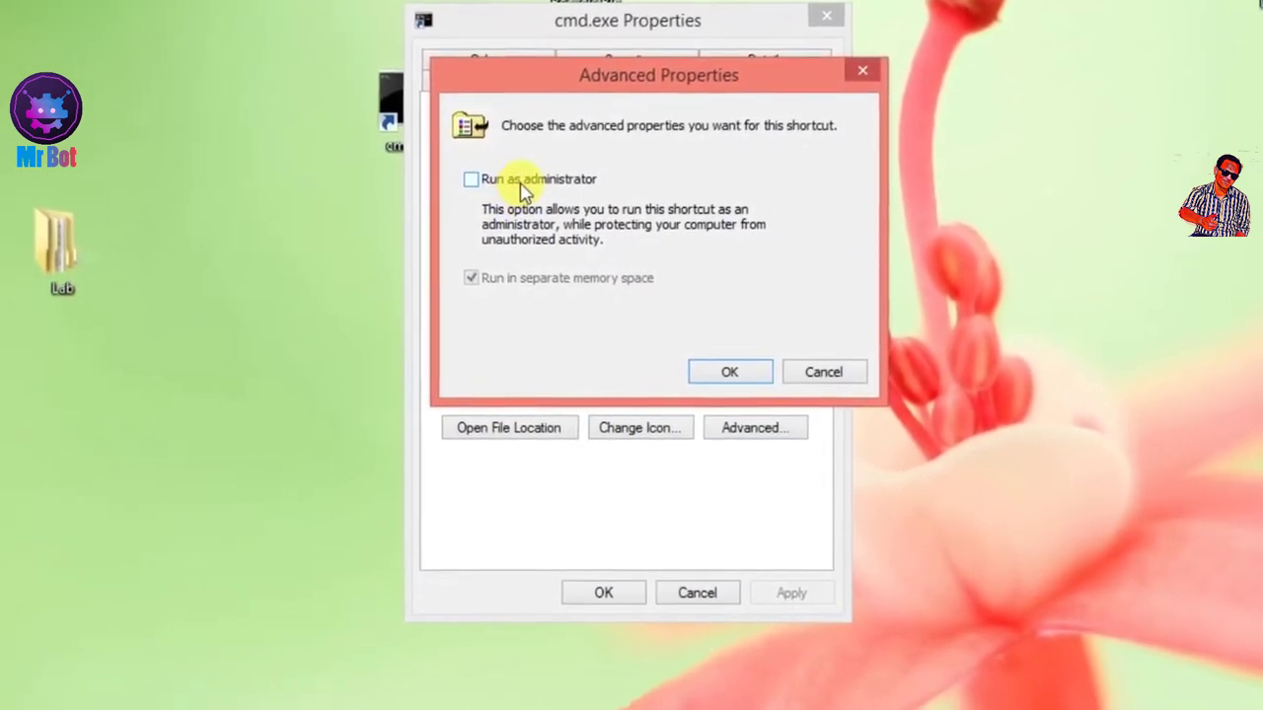
left_click(518, 183)
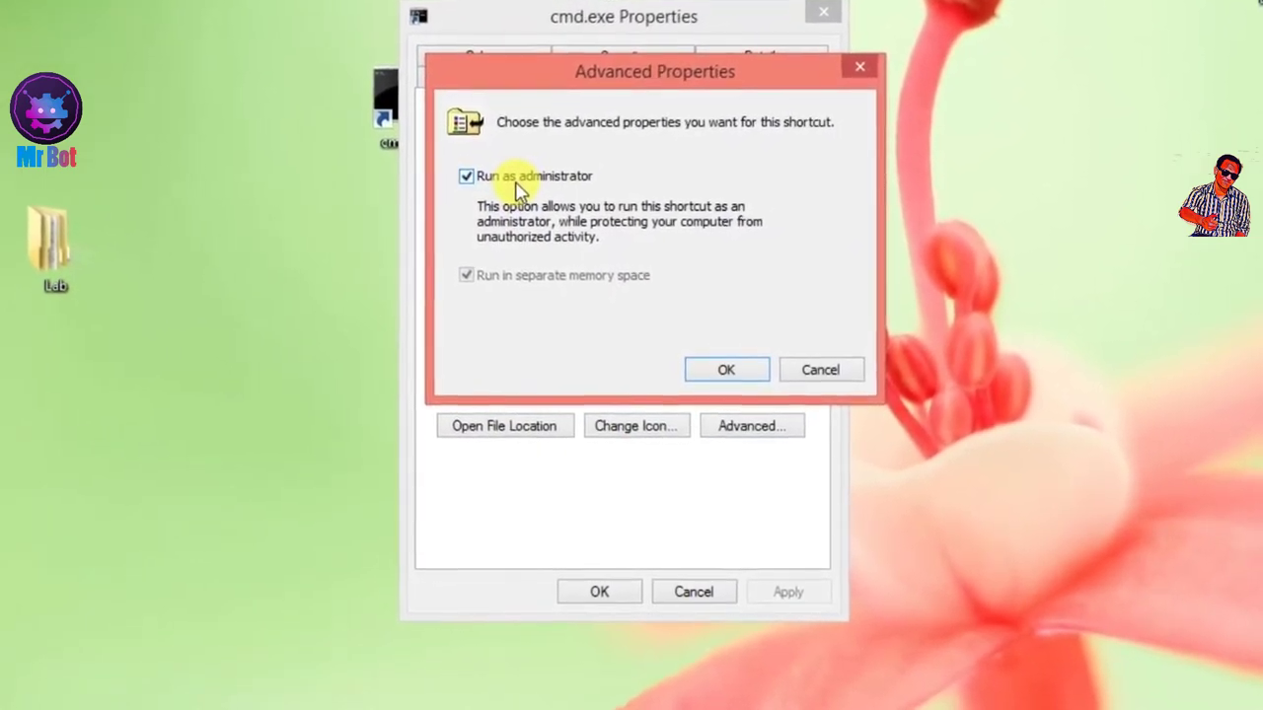
left_click(709, 367)
left_click(775, 588)
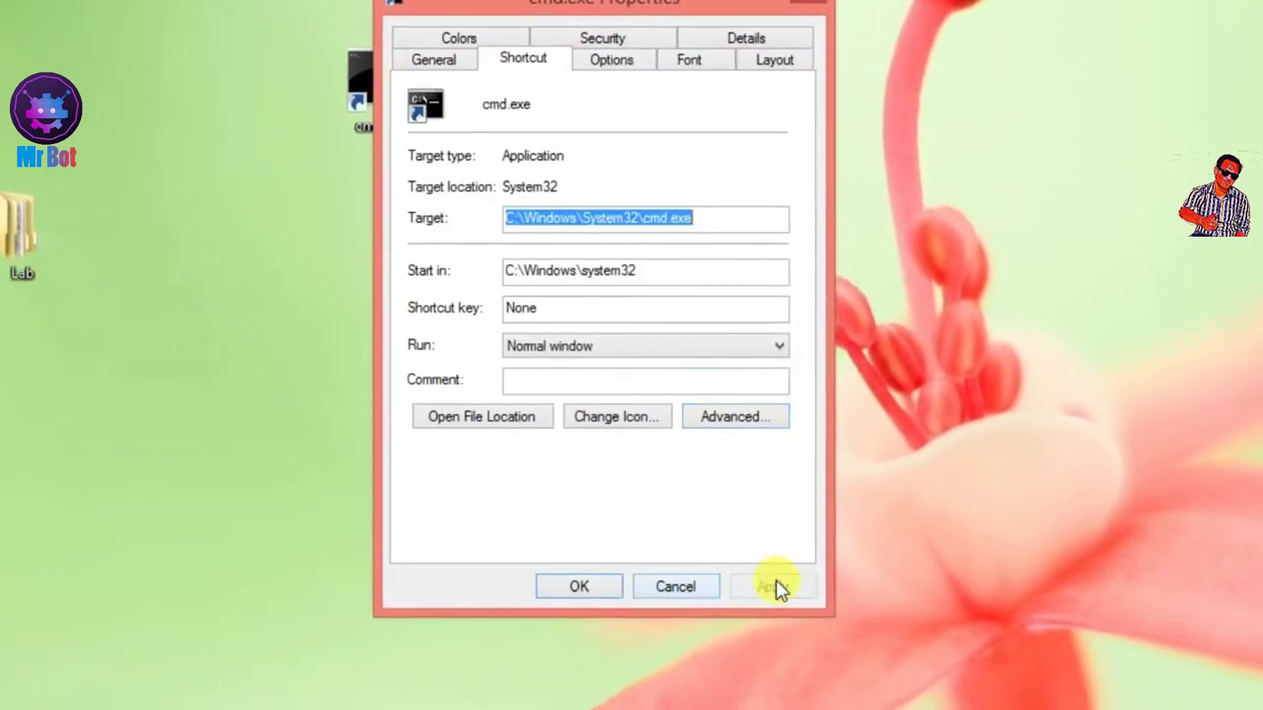
left_click(556, 590)
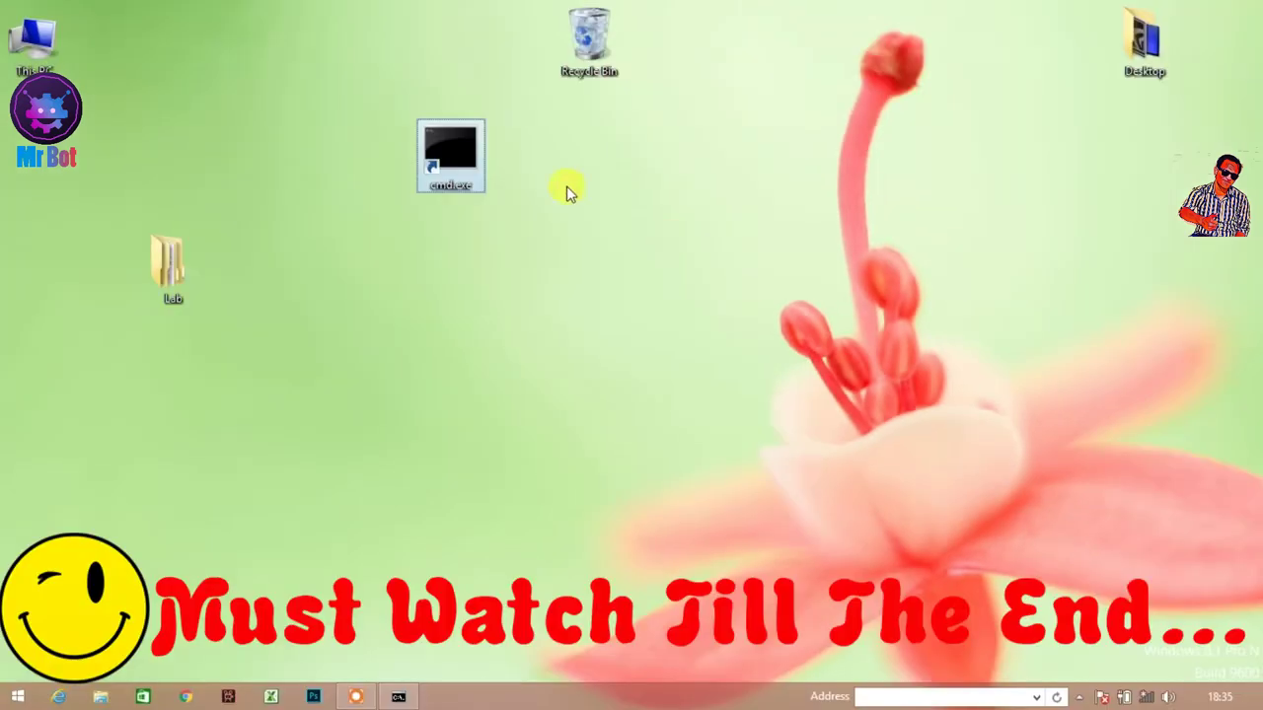
Test the cmd.exe shortcut by launching it, minimizing and restoring the console window, and closing it.
double_click(453, 164)
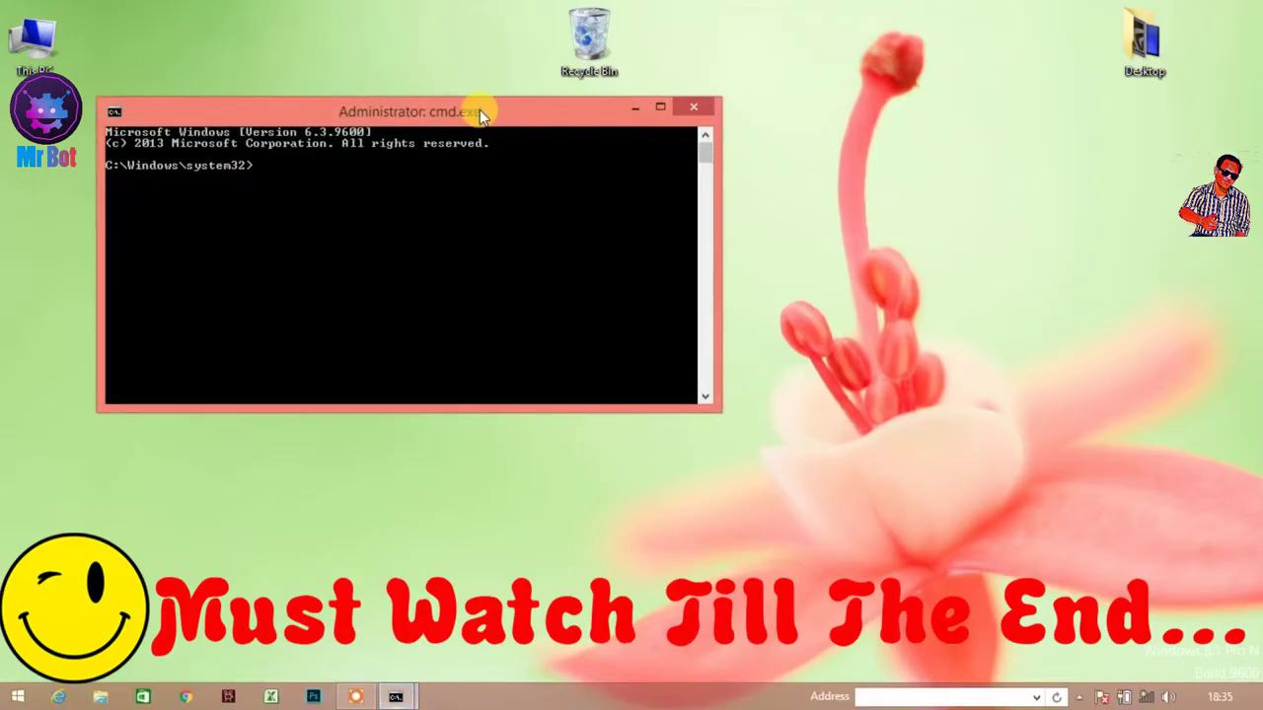
left_click_drag(469, 111, 681, 134)
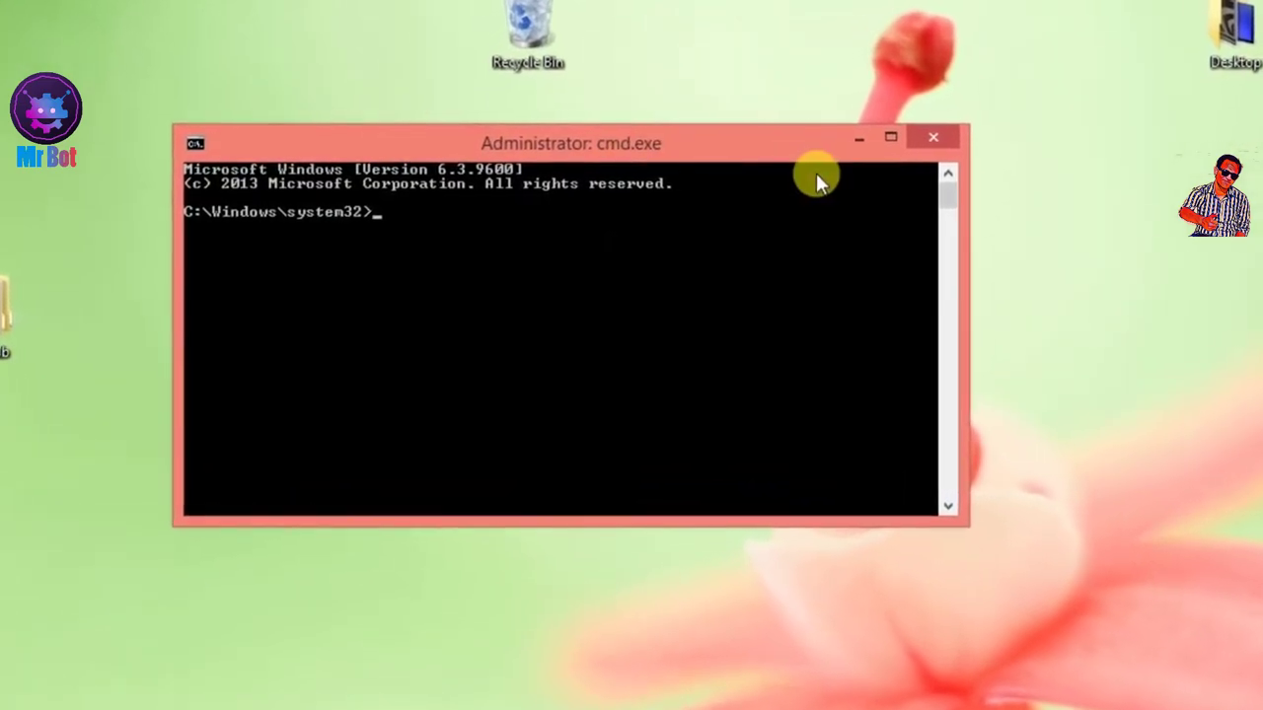
left_click_drag(747, 150, 713, 161)
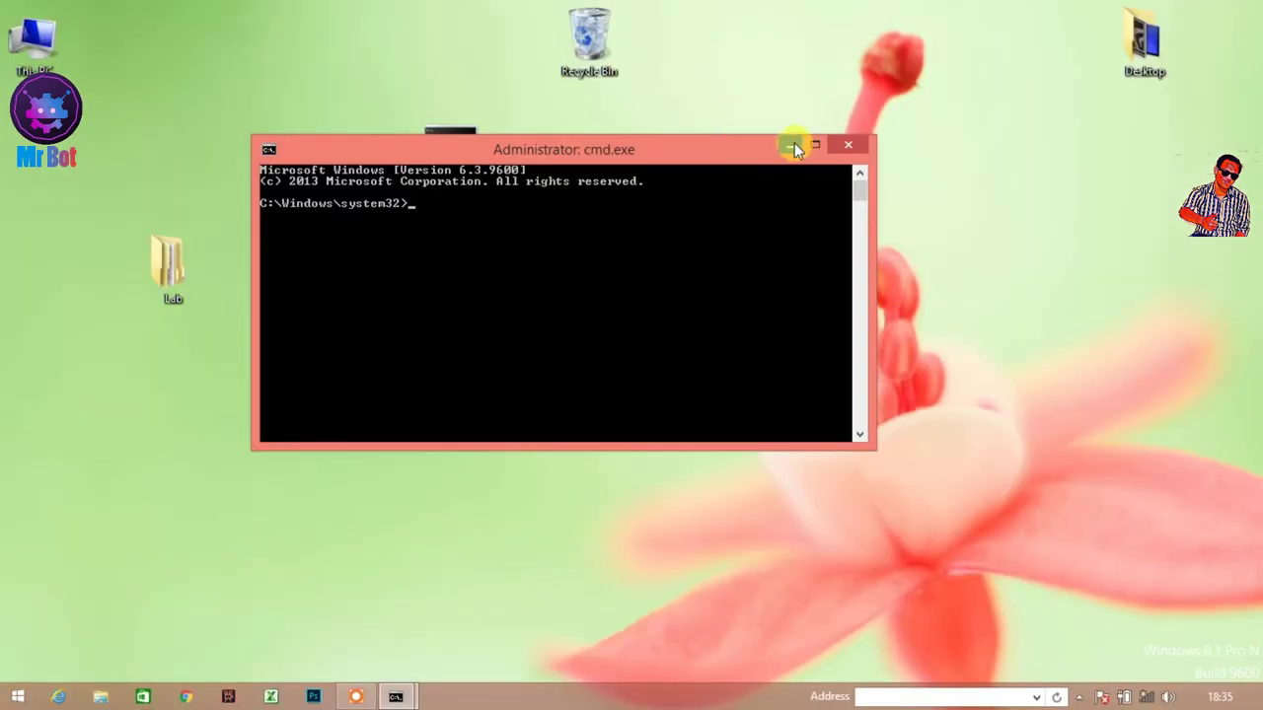
left_click(794, 146)
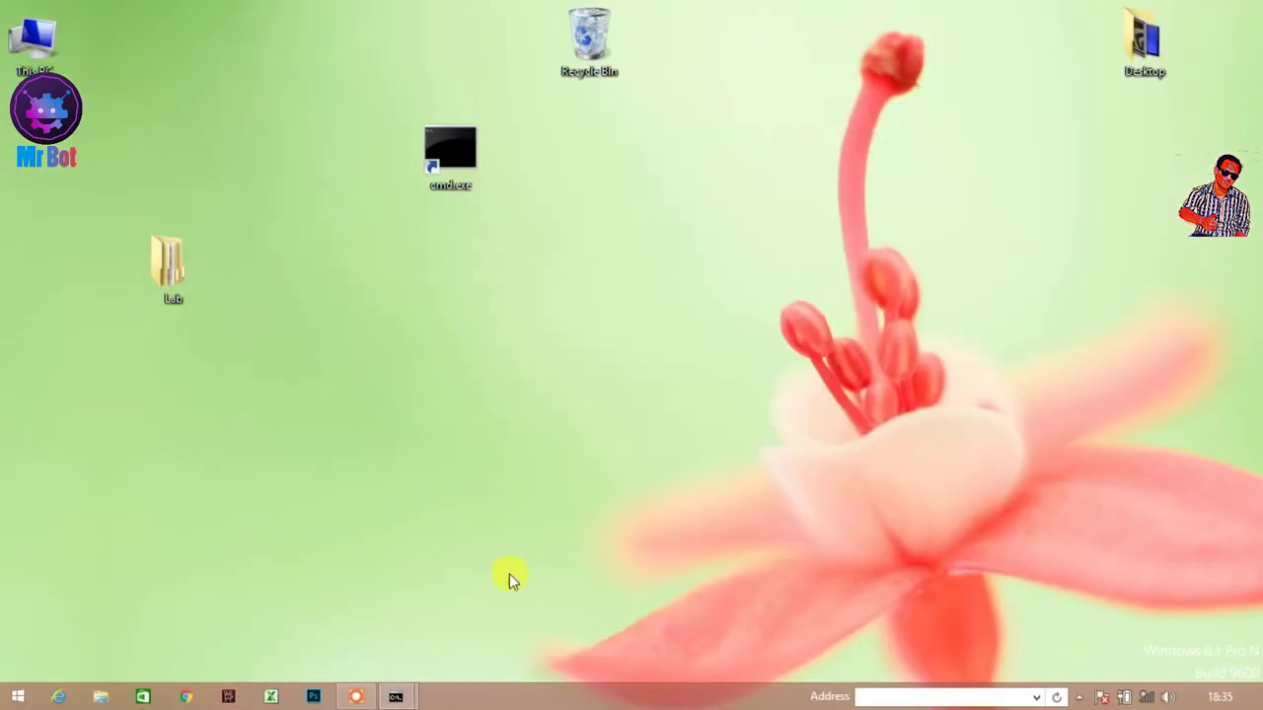
mouse_move(407, 699)
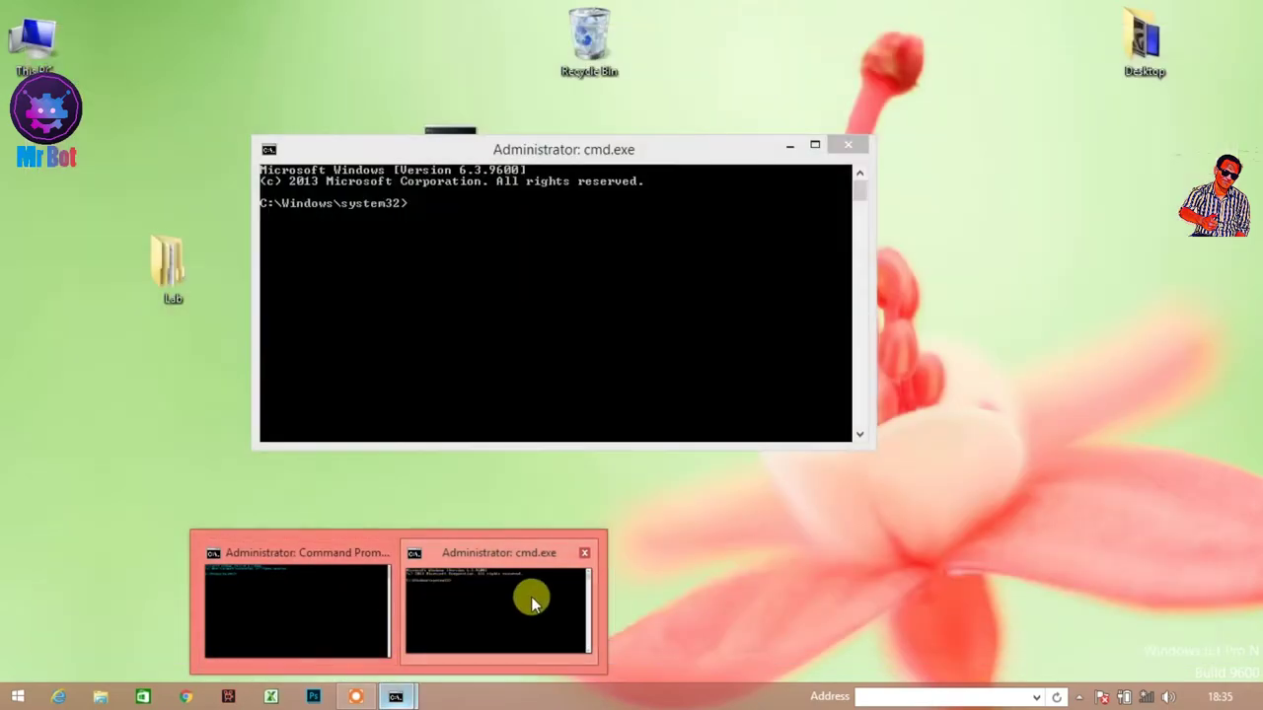
left_click(530, 596)
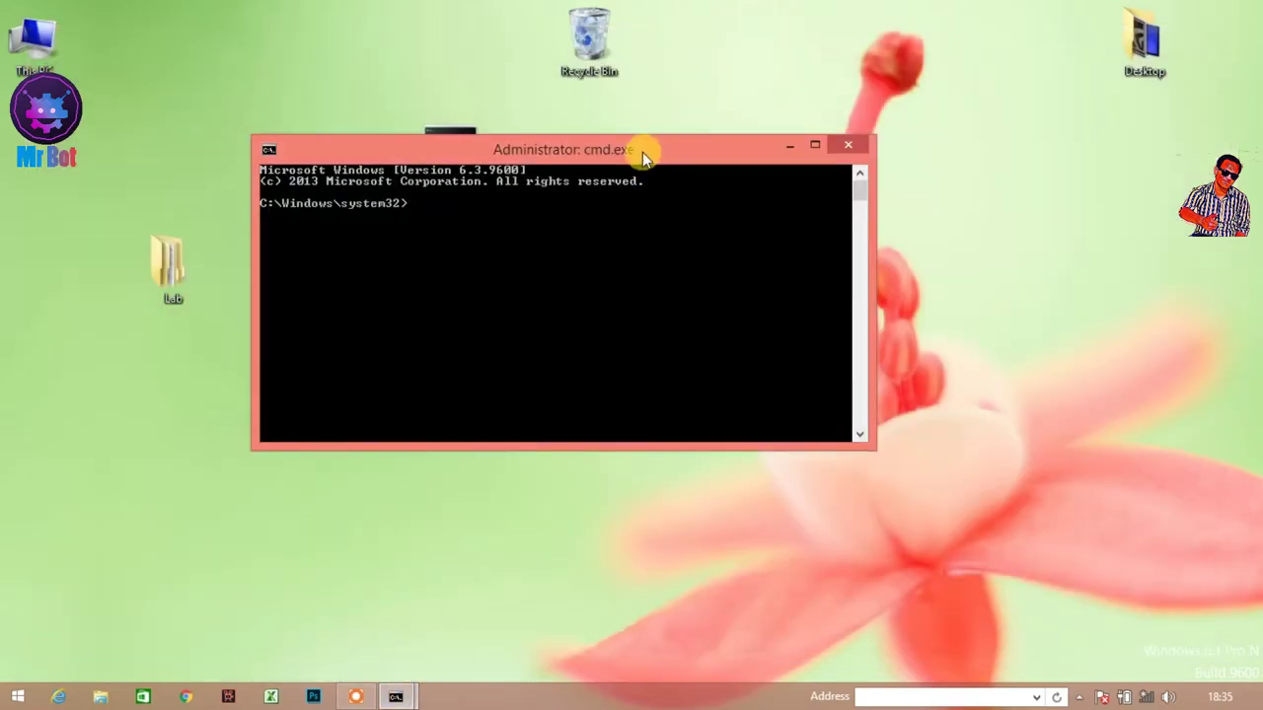
left_click_drag(643, 151, 650, 120)
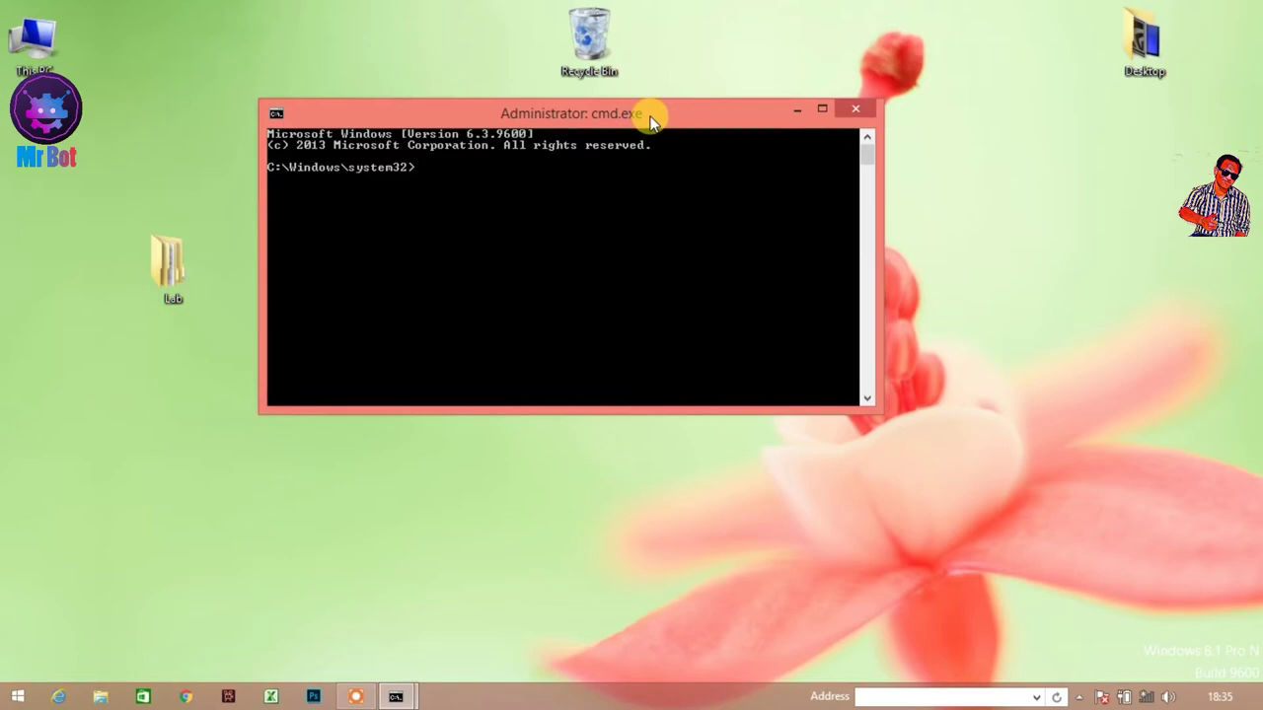
left_click(855, 108)
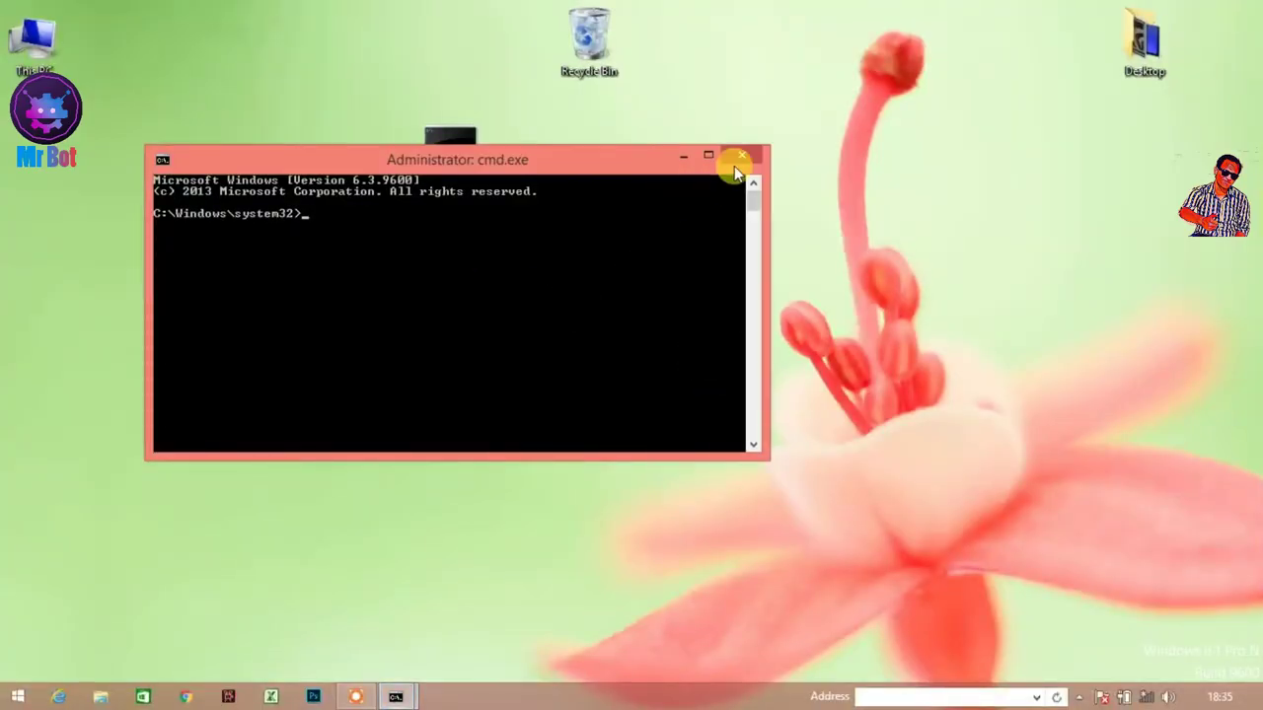
left_click(750, 160)
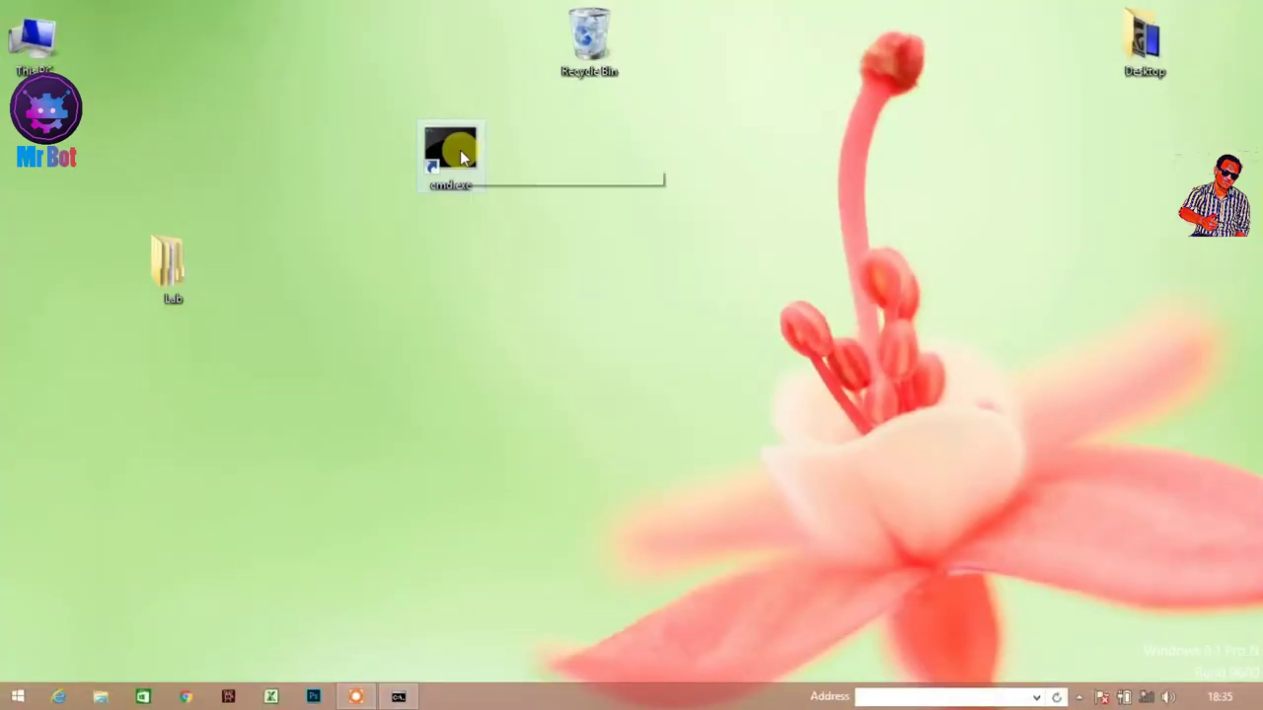
Launch the cmd.exe desktop shortcut and open the layout settings in its console properties, moving the dialog clear of the console.
left_click(470, 144)
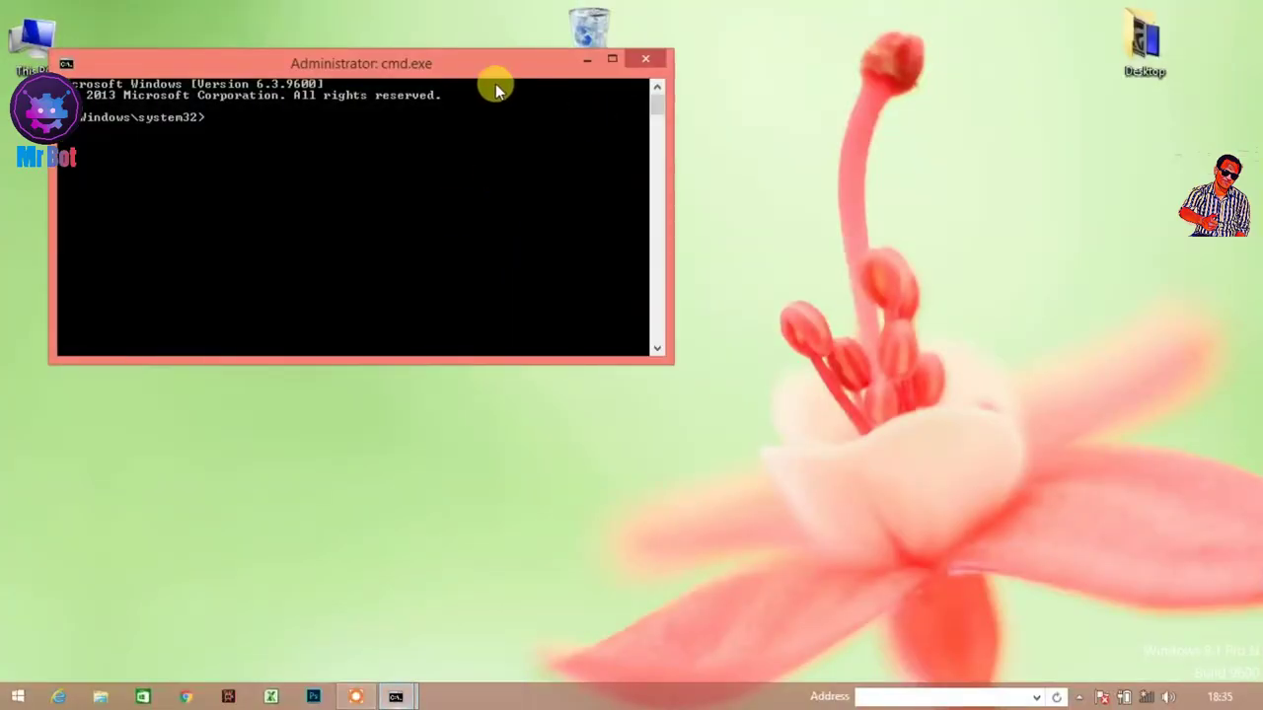
right_click(458, 65)
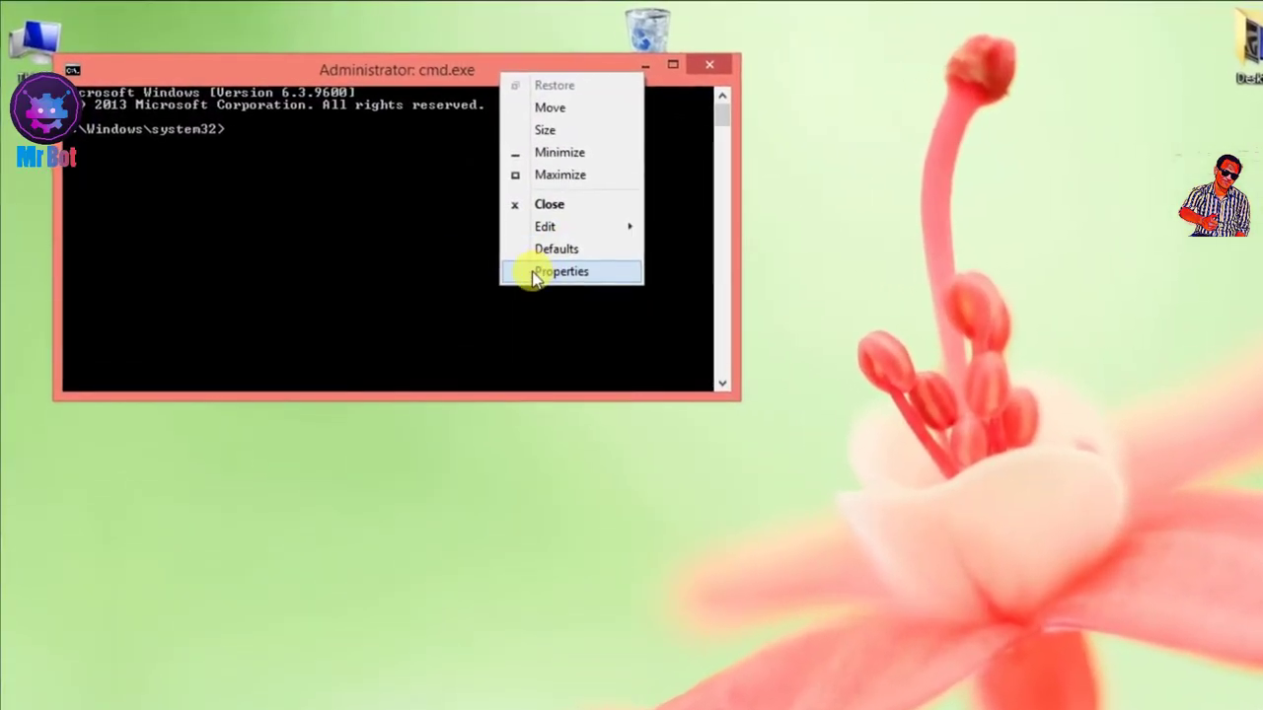
left_click(515, 249)
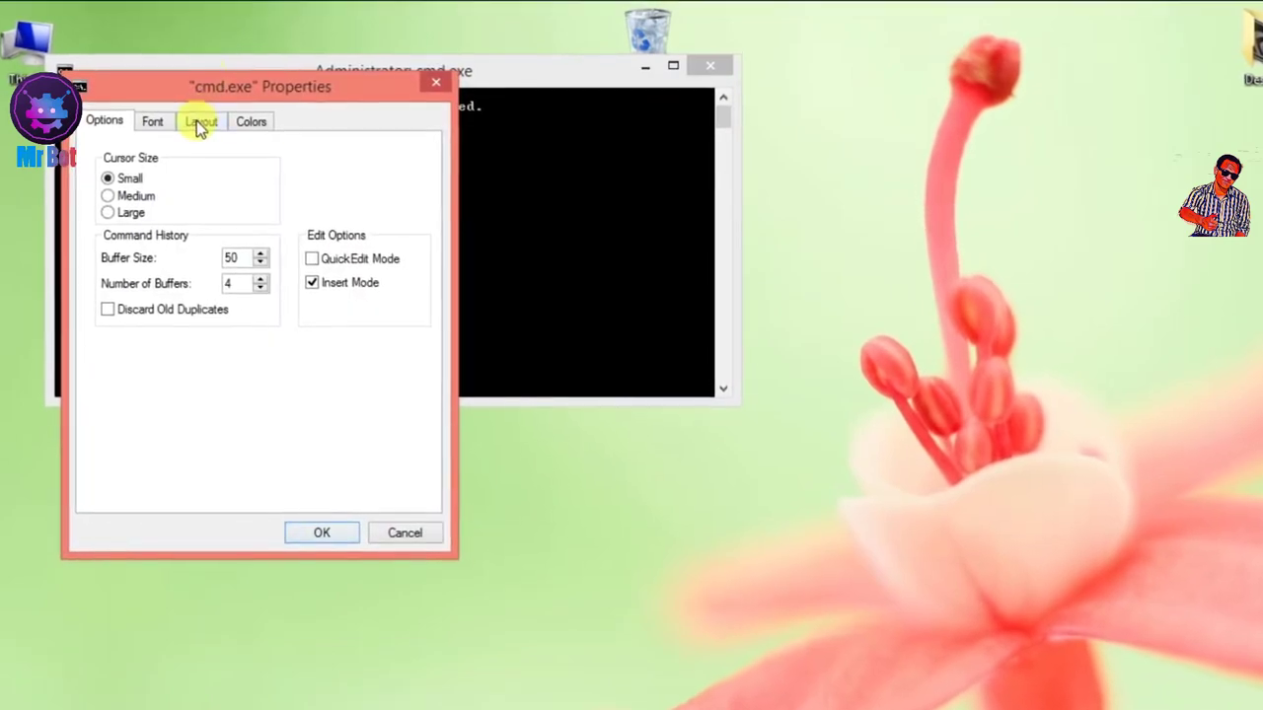
left_click(202, 121)
left_click_drag(280, 87, 904, 140)
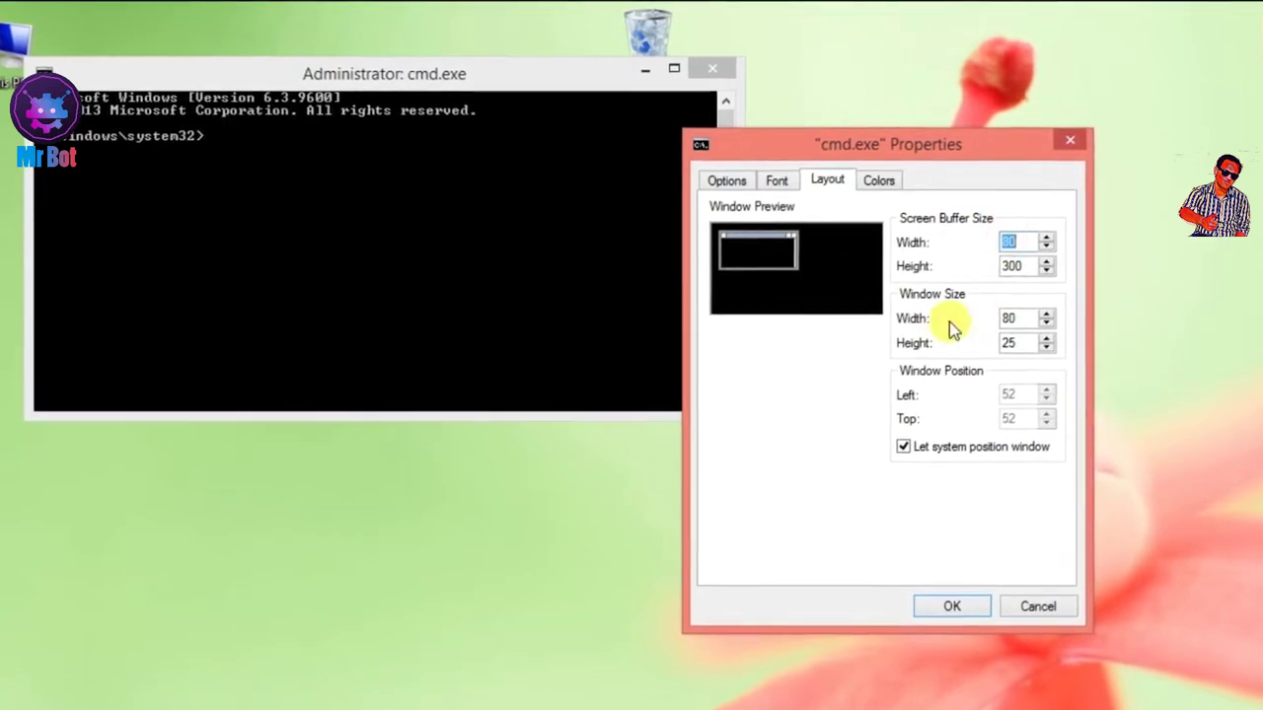
Set the console's window width to 155, leaving the screen buffer width raised to 165.
double_click(1019, 319)
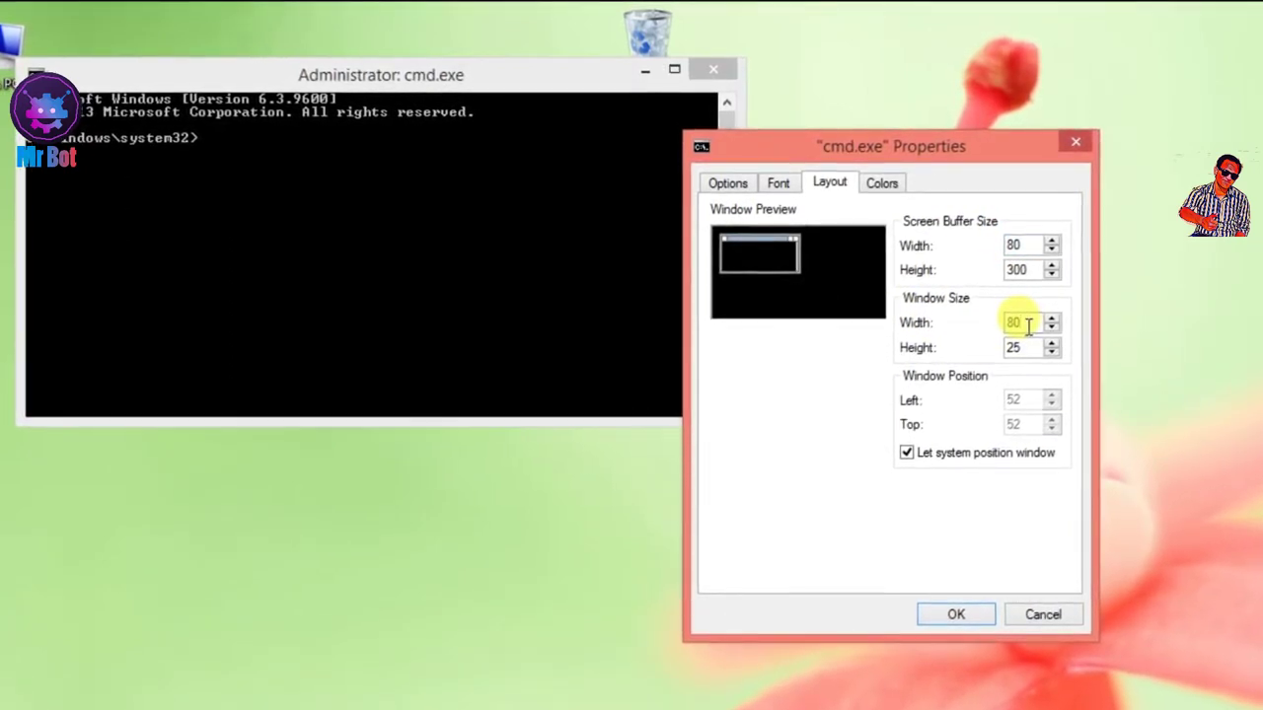
key("Up")
key("Up")
key("Up")
key("Up")
key("Up")
key("Up")
key("Up")
key("Up")
key("Up")
key("Up")
key("Up")
key("Up")
key("Up")
key("Up")
key("Up")
key("Up")
key("Up")
key("Up")
key("Up")
key("Up")
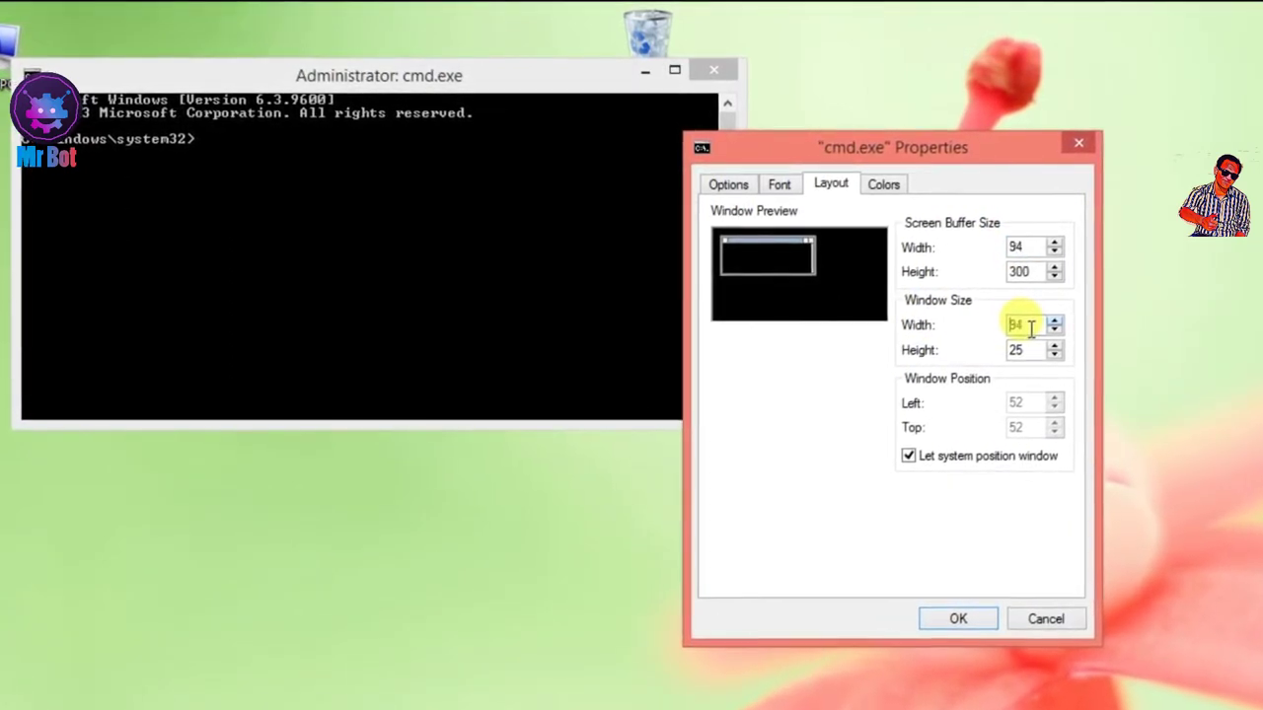
key("Up")
key("Up")
key("Up")
key("Up")
key("Up")
key("Up")
key("Up")
key("Up")
key("Up")
key("Up")
key("Up")
key("Up")
key("Up")
key("Up")
key("Up")
key("Up")
key("Up")
key("Up")
key("Up")
key("Up")
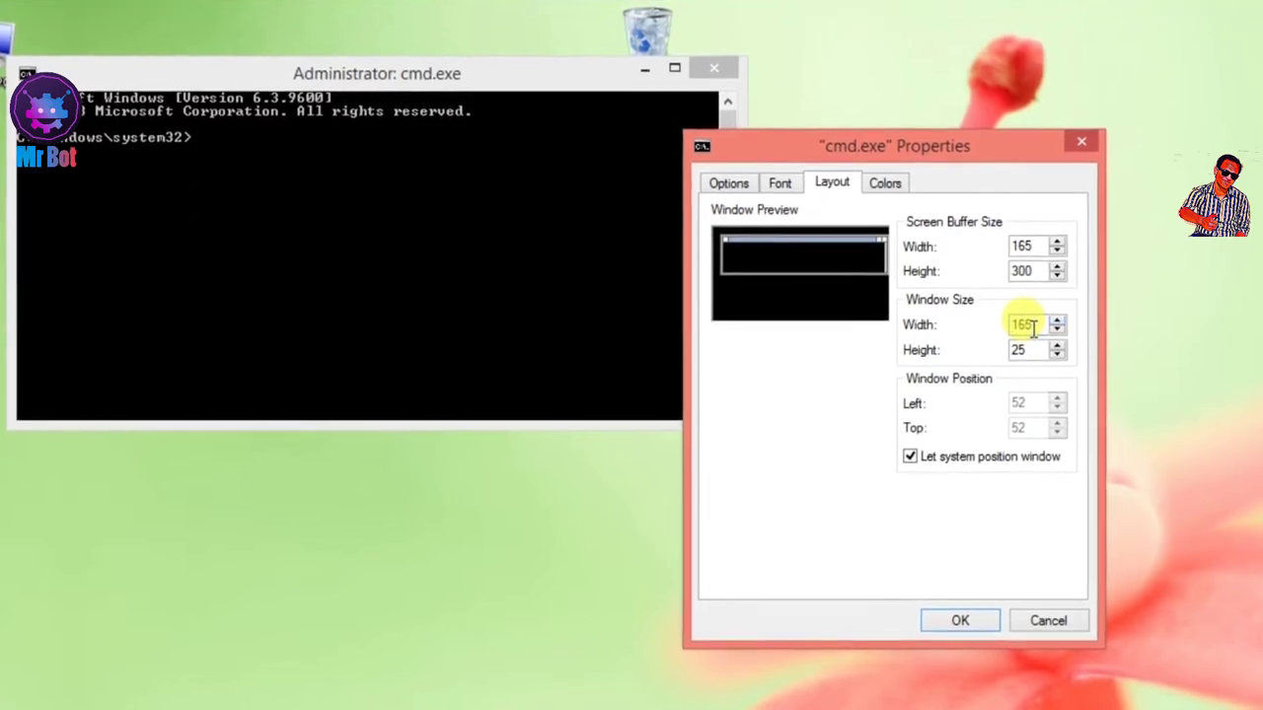
key("Down")
key("Down")
key("Down")
key("Down")
key("Down")
key("Down")
key("Down")
key("Down")
key("Down")
key("Down")
key("Down")
key("Down")
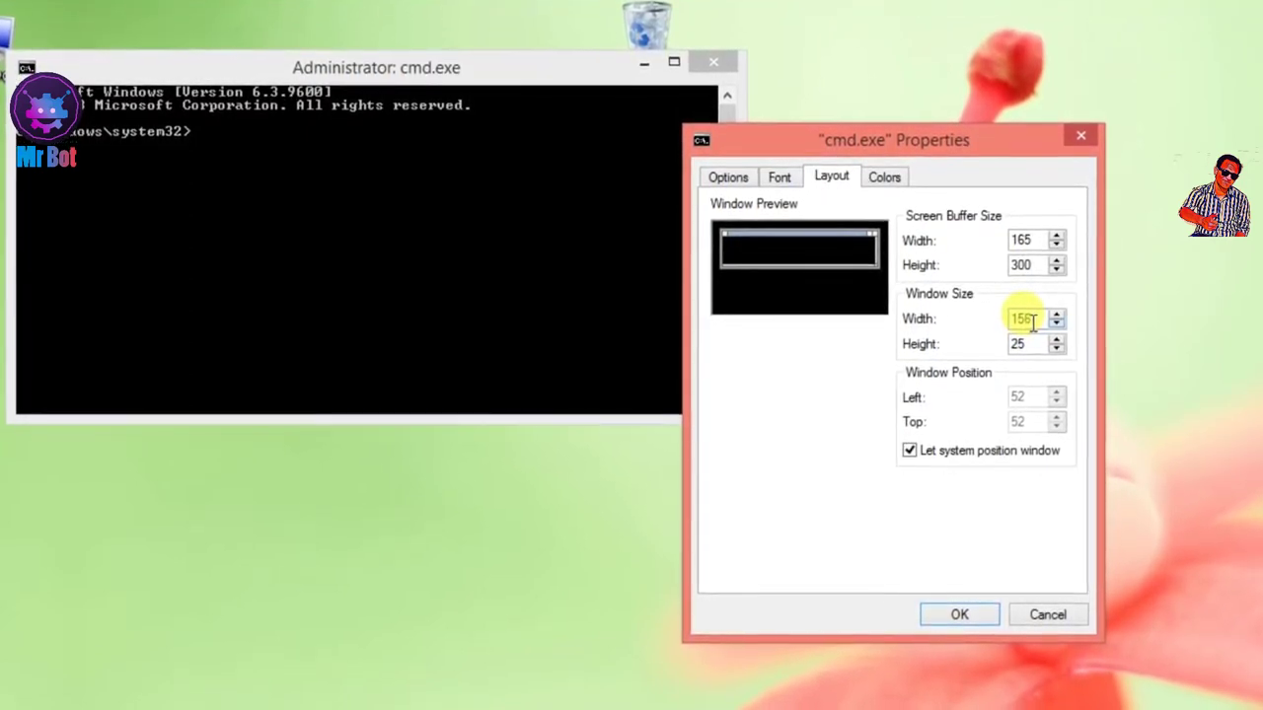
Set the console's window height to 50, confirm the layout properties, and close the console.
left_click(1034, 337)
key("Up")
key("Up")
key("Up")
key("Up")
key("Up")
key("Up")
key("Up")
key("Up")
key("Up")
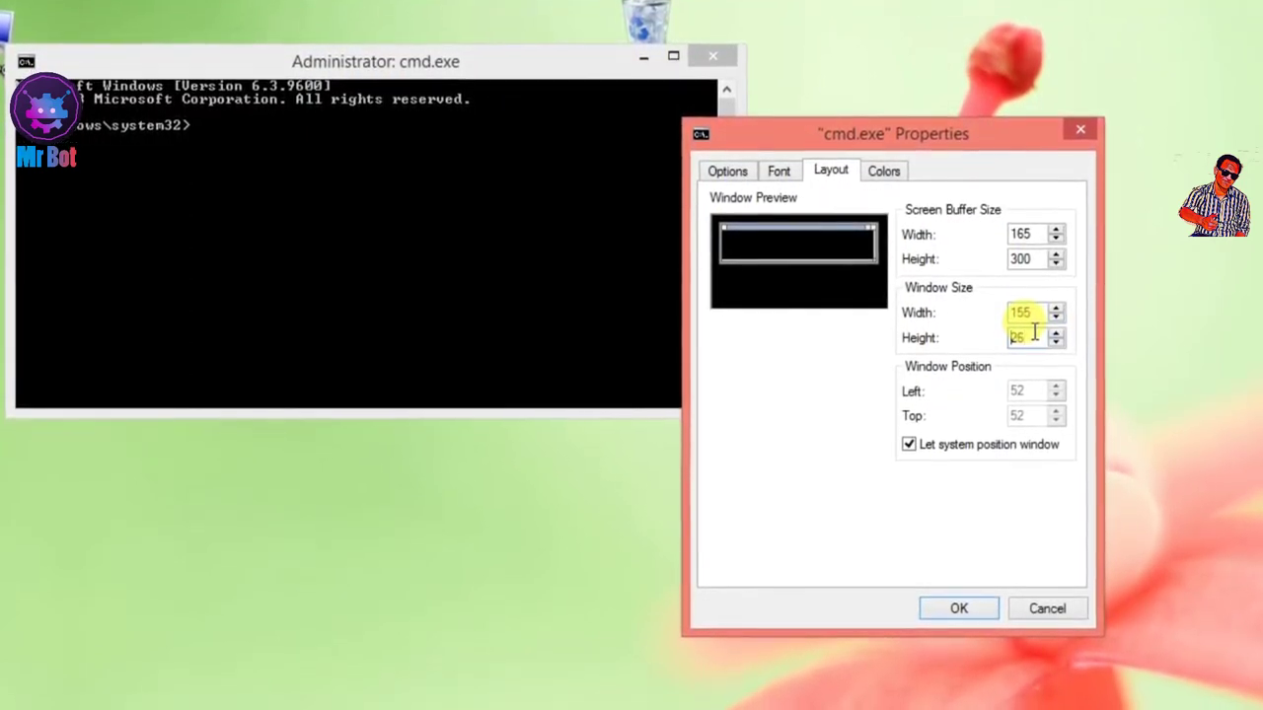
key("Up")
key("Up")
key("Up")
key("Up")
key("Up")
key("Up")
key("Up")
key("Up")
key("Up")
key("Up")
key("Up")
key("Up")
key("Up")
key("Up")
key("Up")
key("Up")
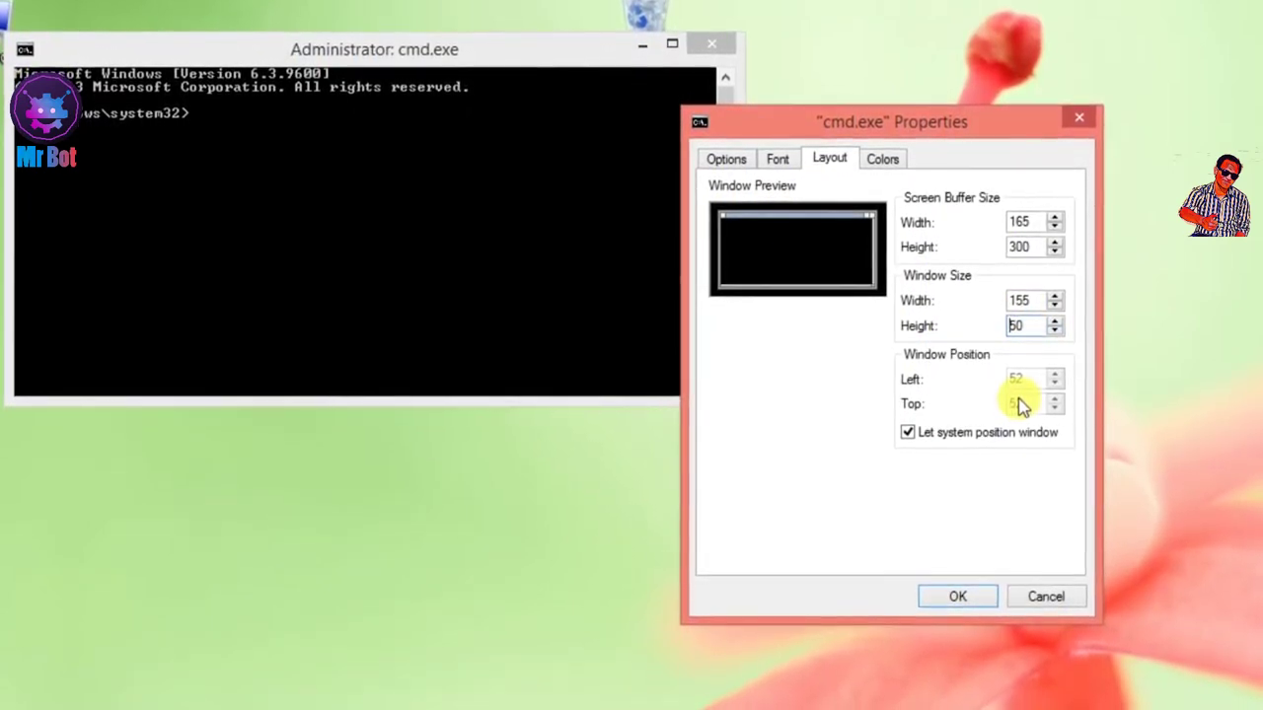
left_click(973, 597)
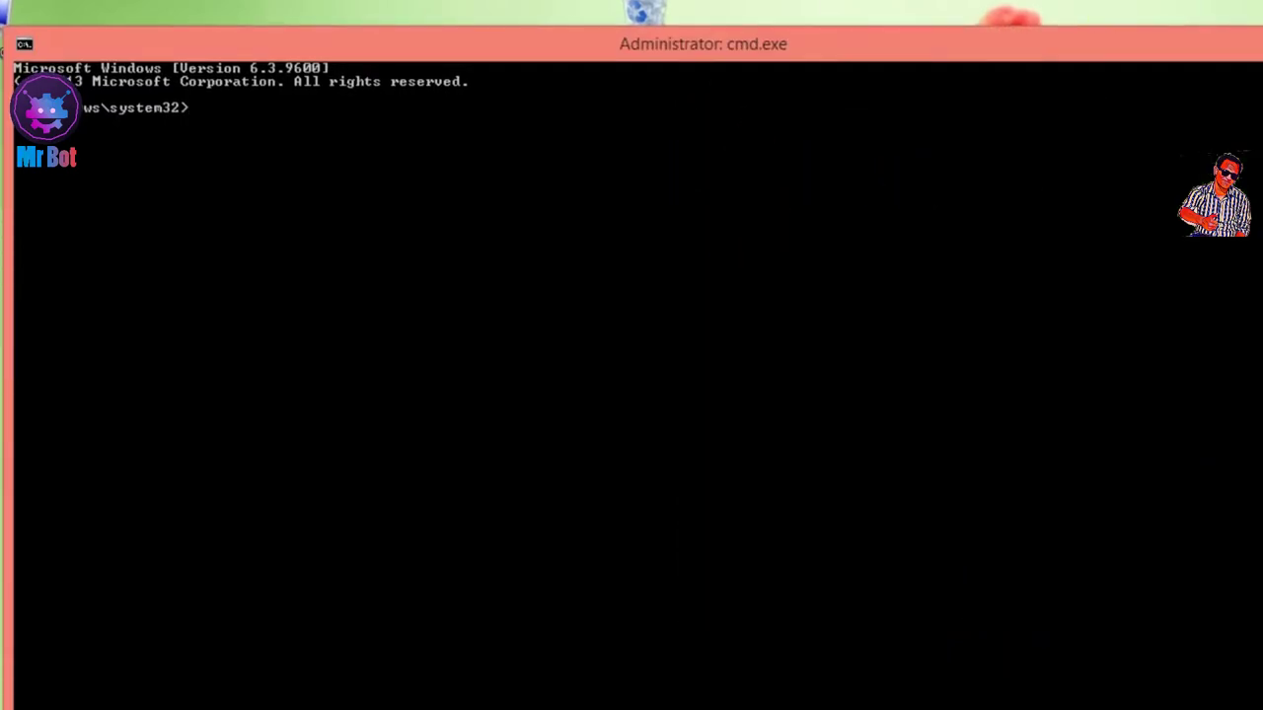
left_click(1209, 59)
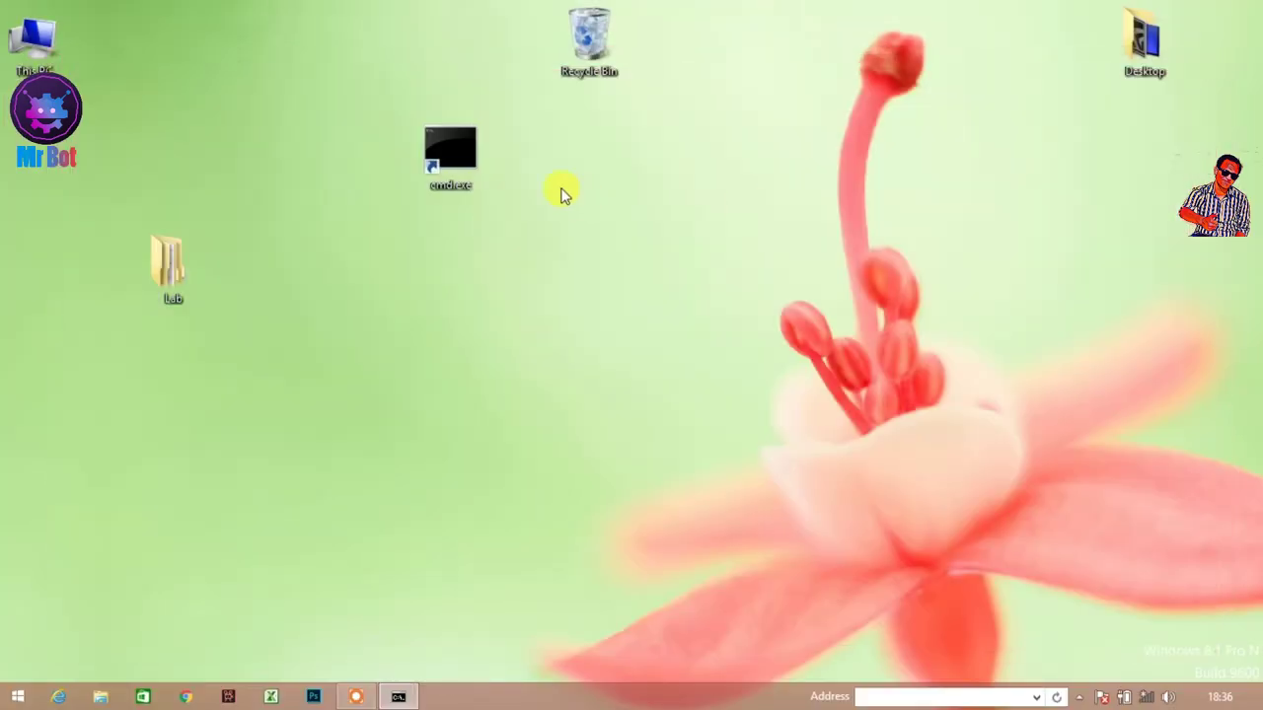
Test the new console layout by relaunching the cmd.exe shortcut, repositioning its window, and closing it.
double_click(450, 150)
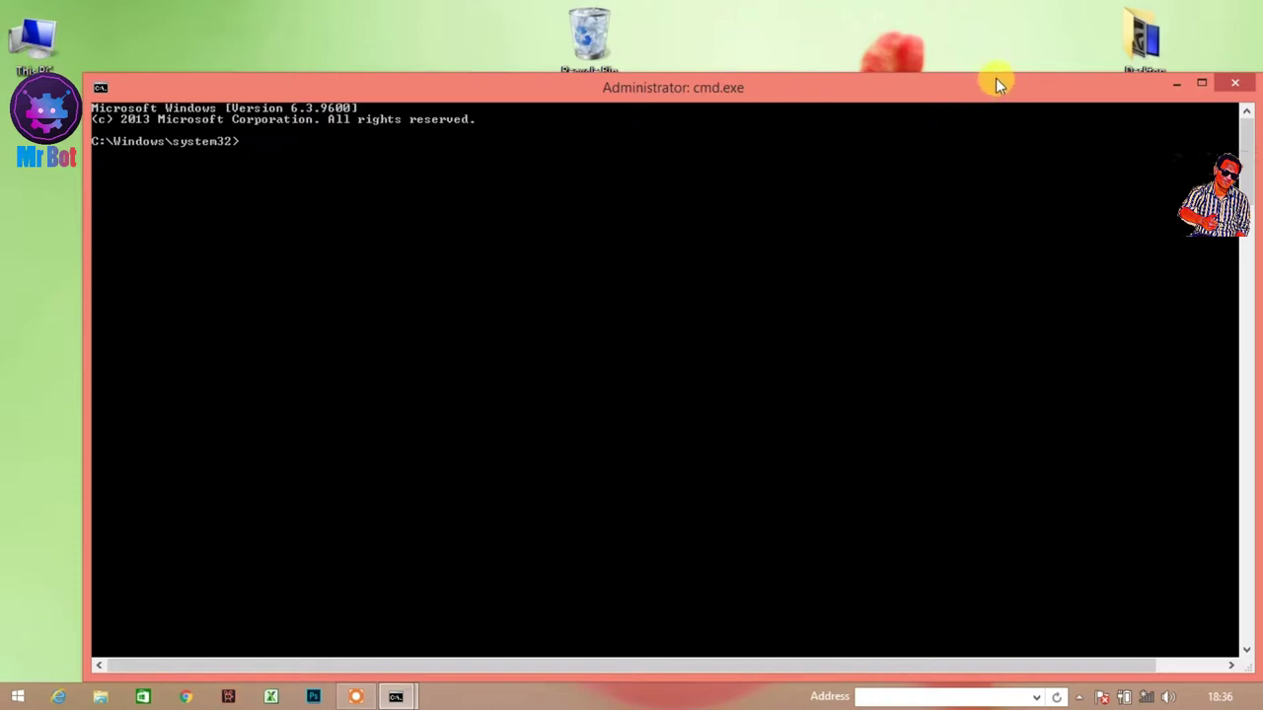
left_click_drag(996, 78, 977, 63)
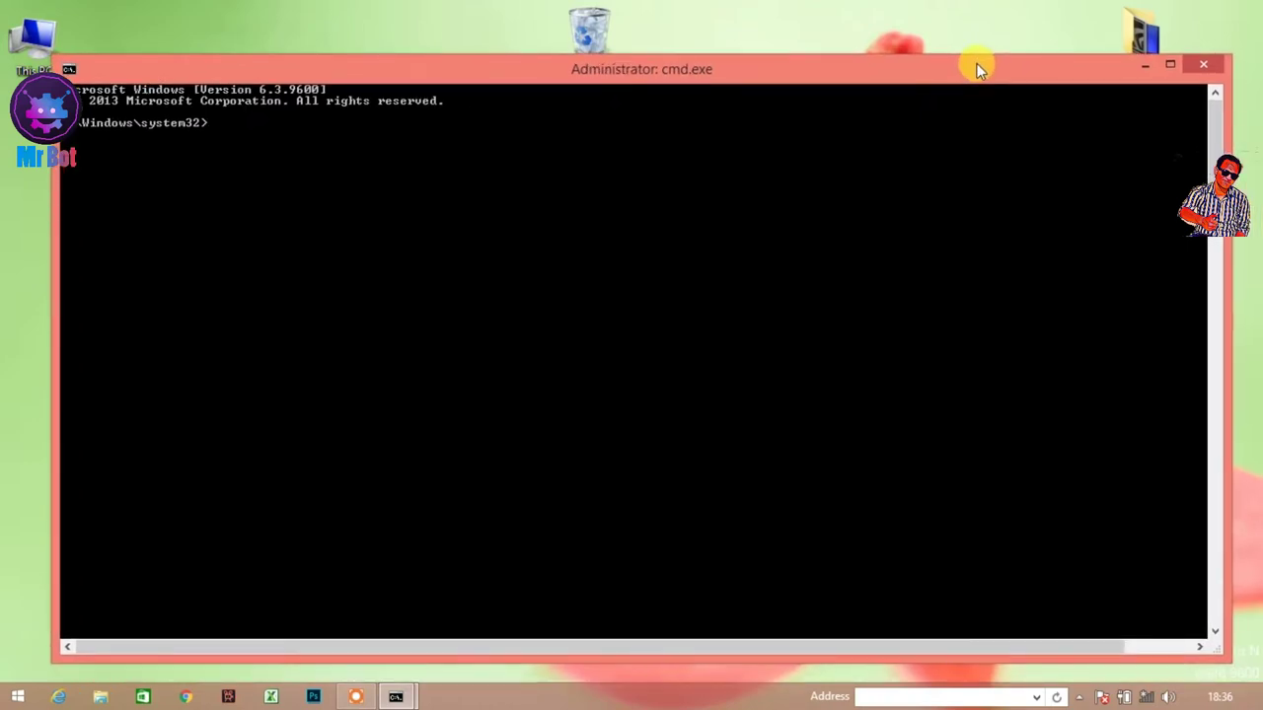
left_click(1202, 64)
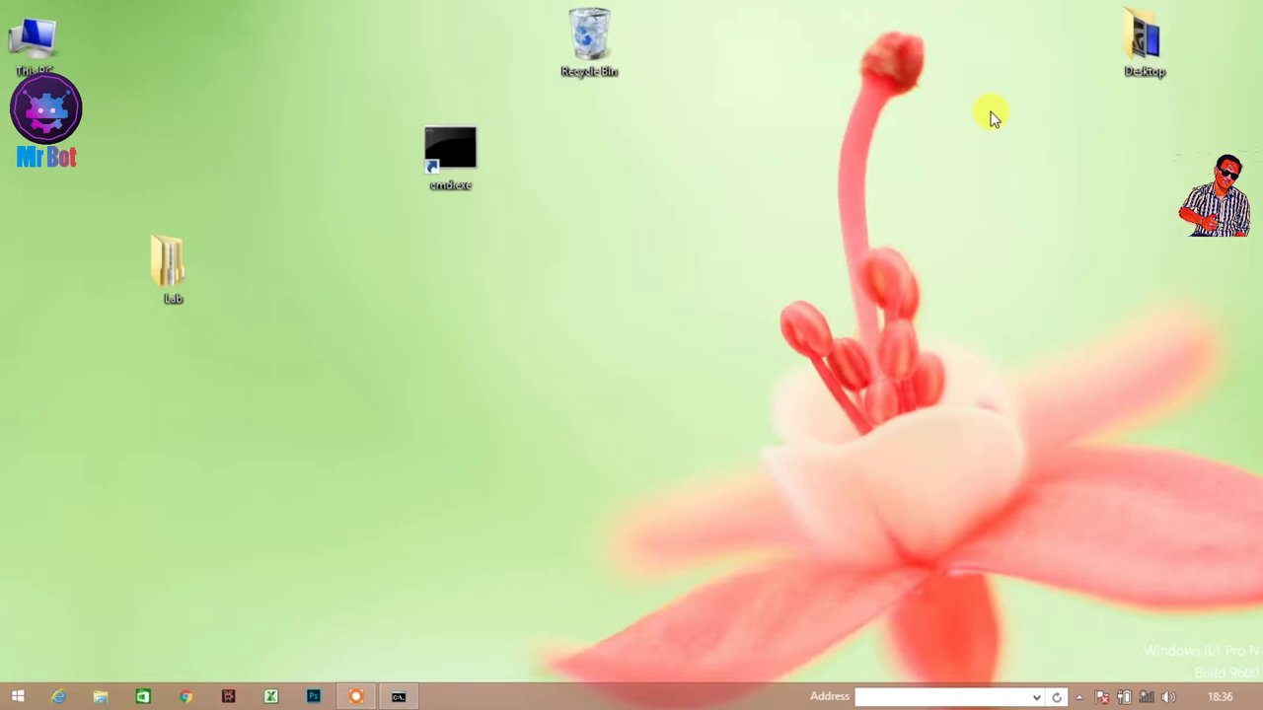
Open the Lab folder on the desktop in File Explorer and copy its full path.
double_click(141, 258)
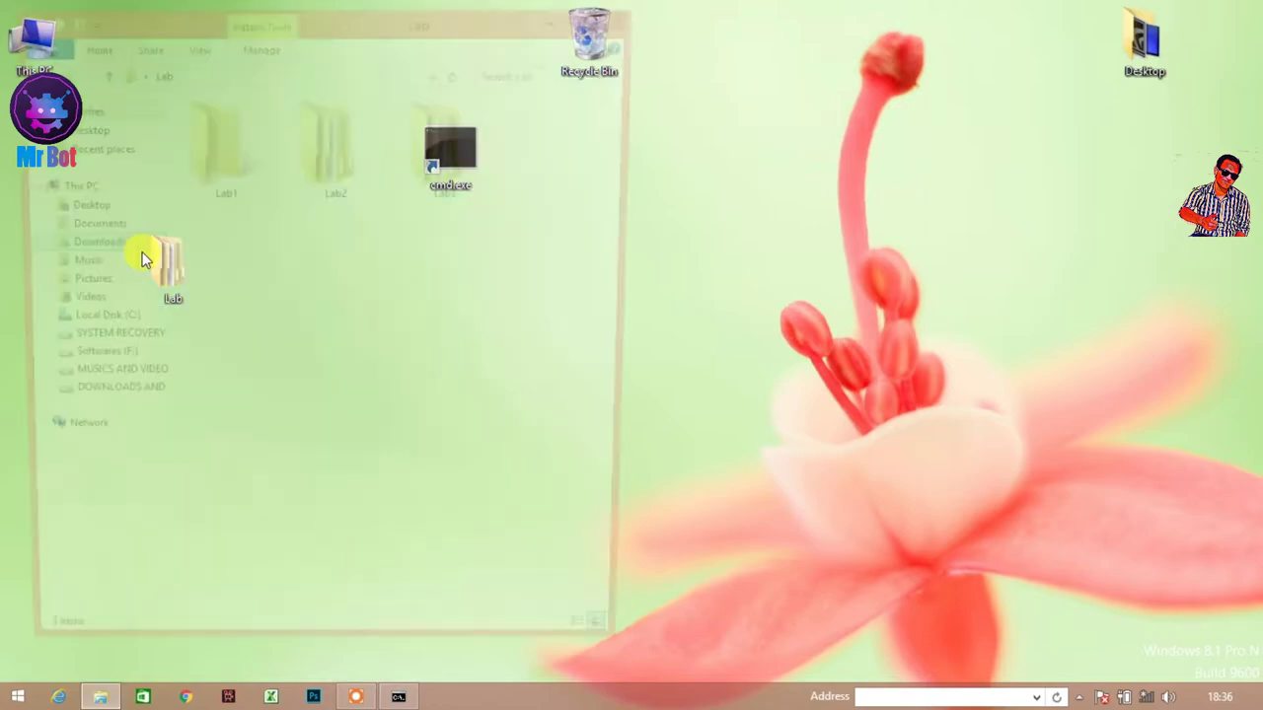
left_click(342, 72)
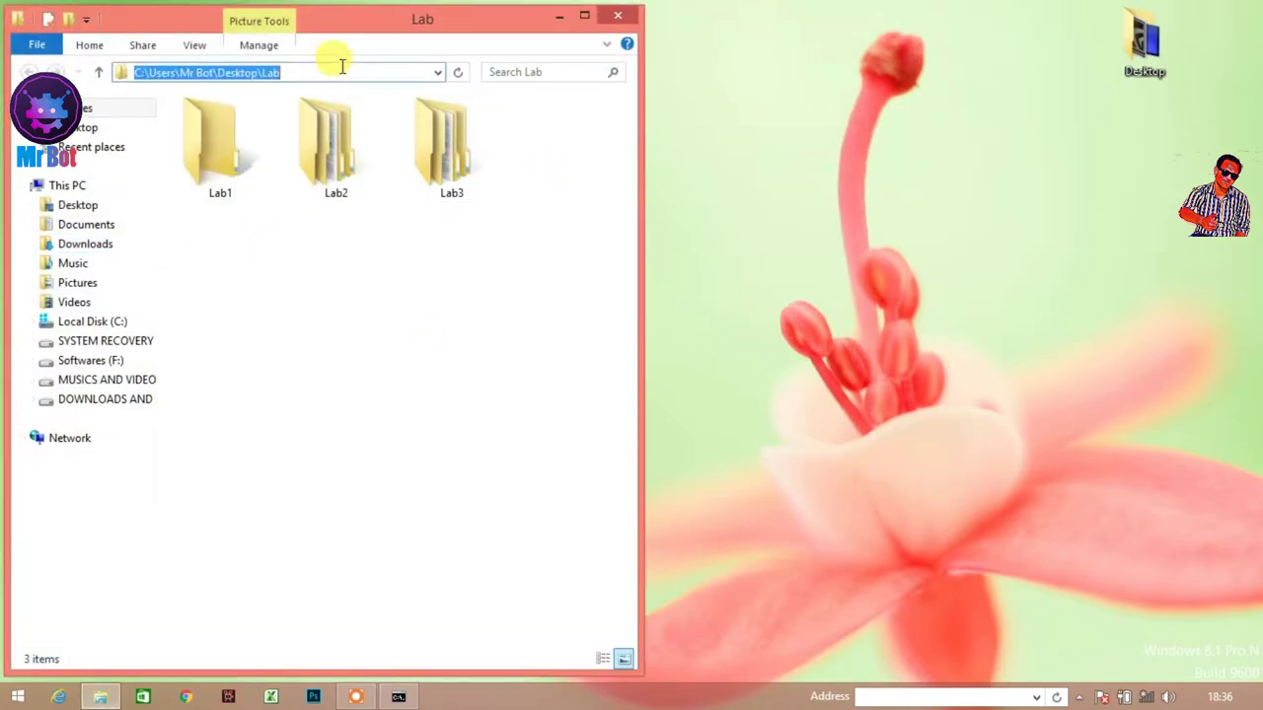
right_click(352, 71)
left_click(400, 131)
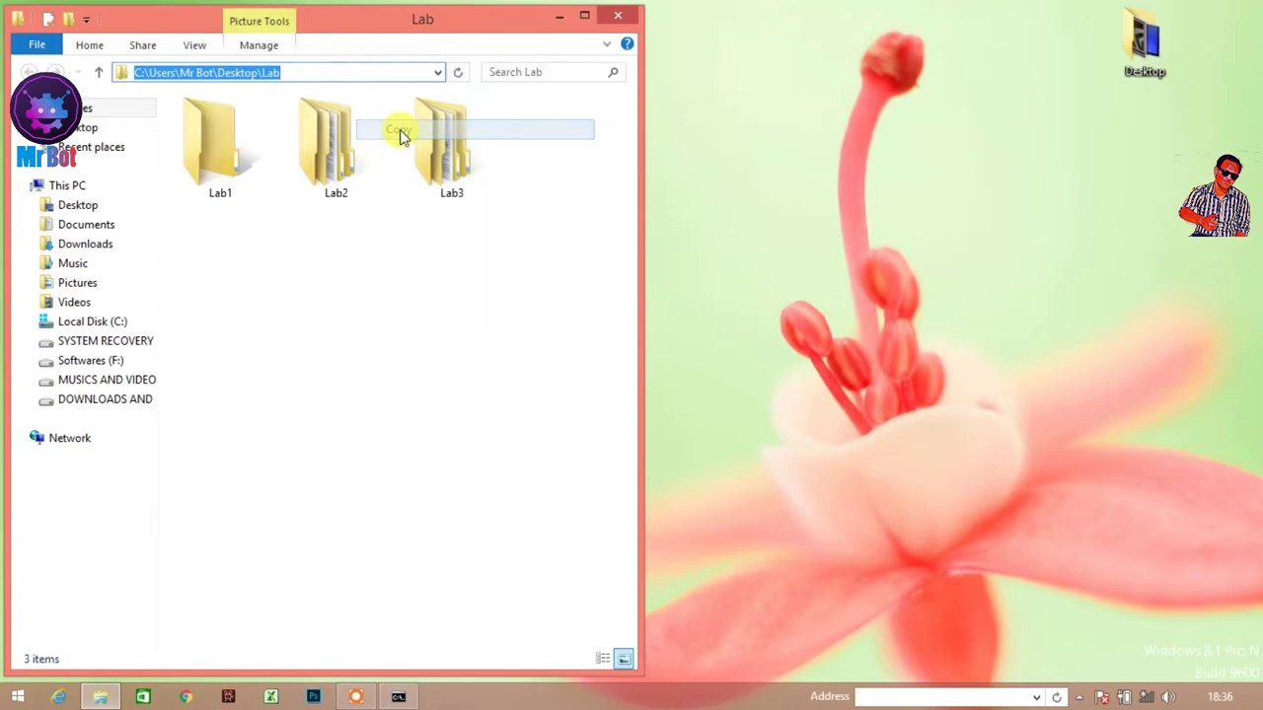
left_click(548, 385)
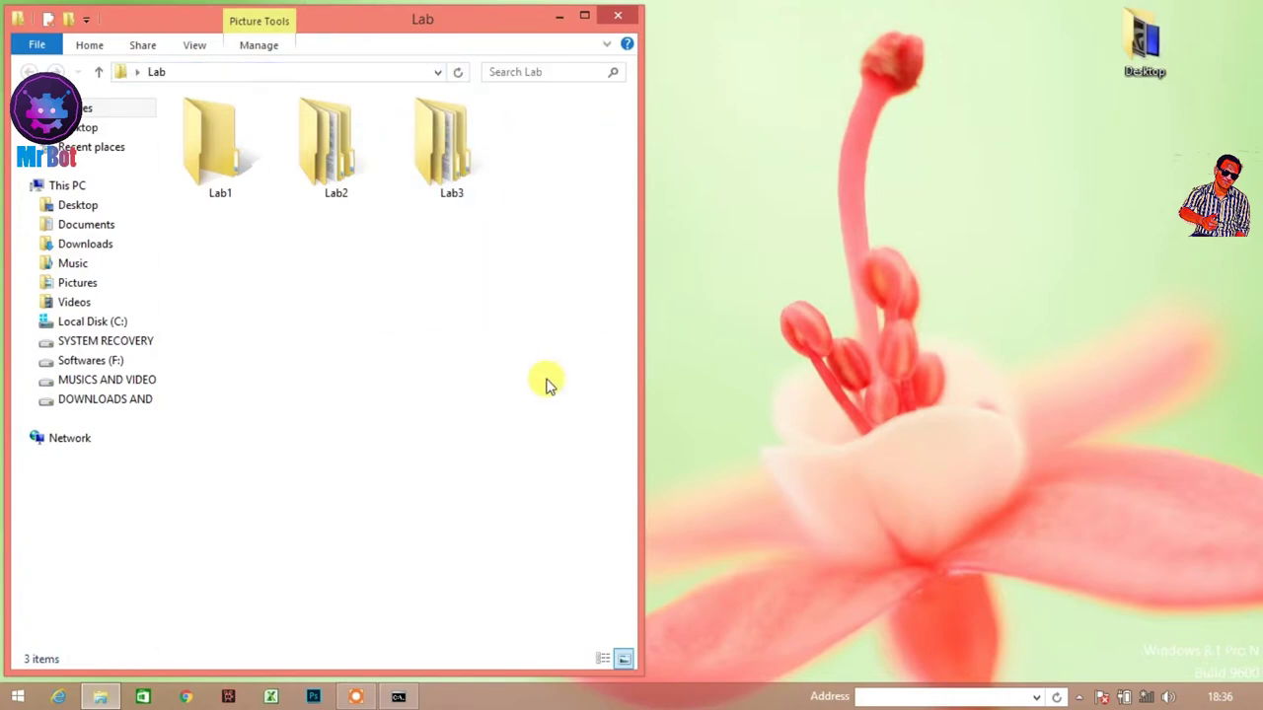
Switch to the minimized administrator Command Prompt and move its window beside the Lab folder's contents.
left_click(397, 697)
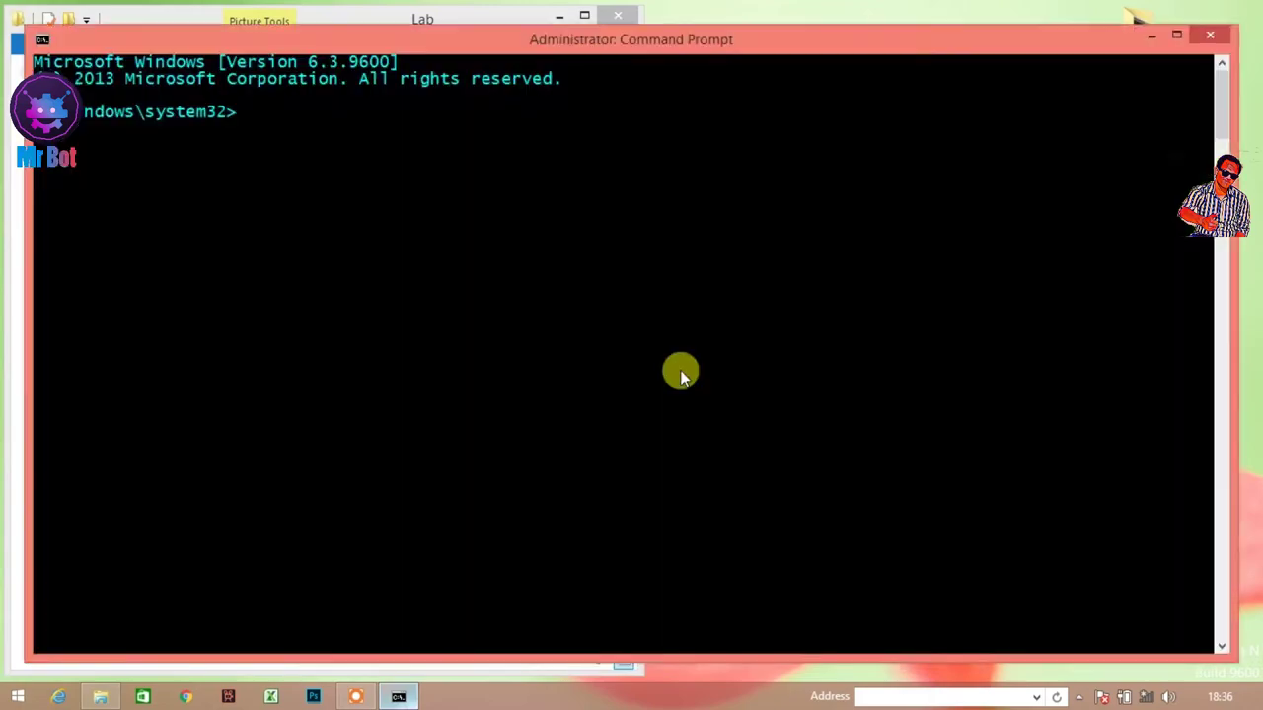
left_click_drag(593, 38, 950, 44)
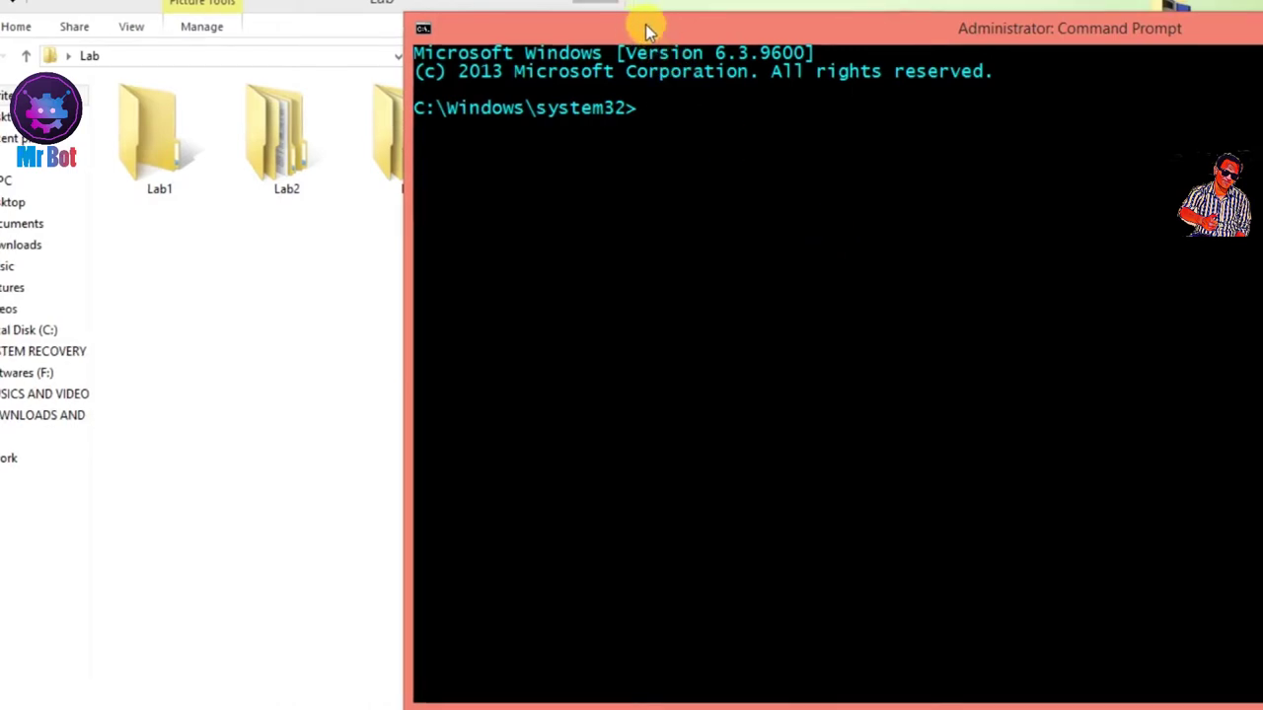
left_click_drag(646, 23, 715, 27)
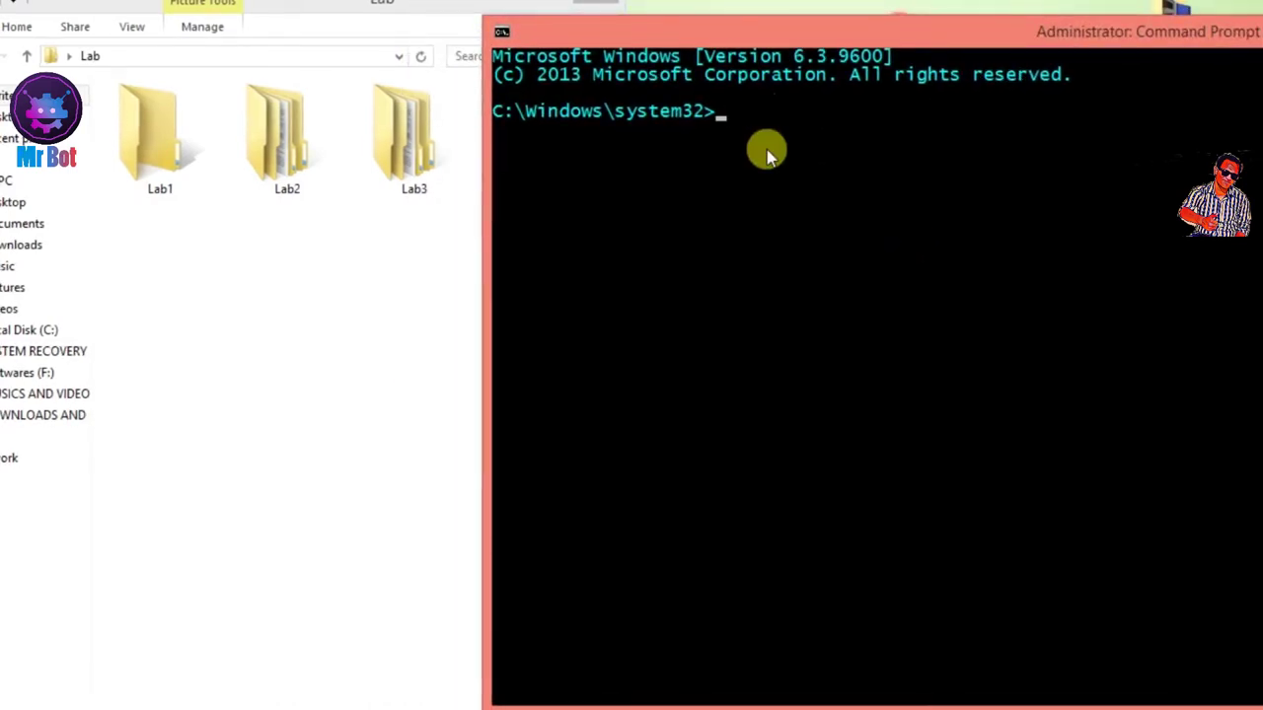
Run systeminfo in the administrator Command Prompt and go to the end of its output.
type("syst")
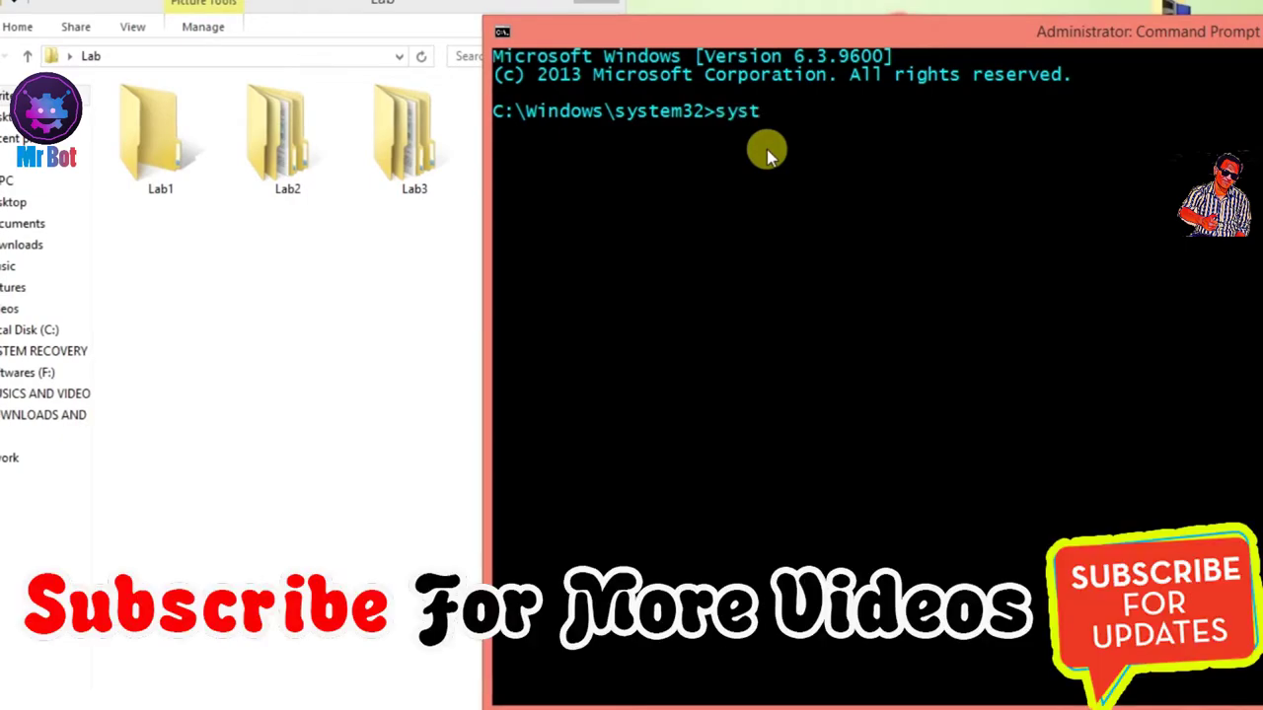
type("emin")
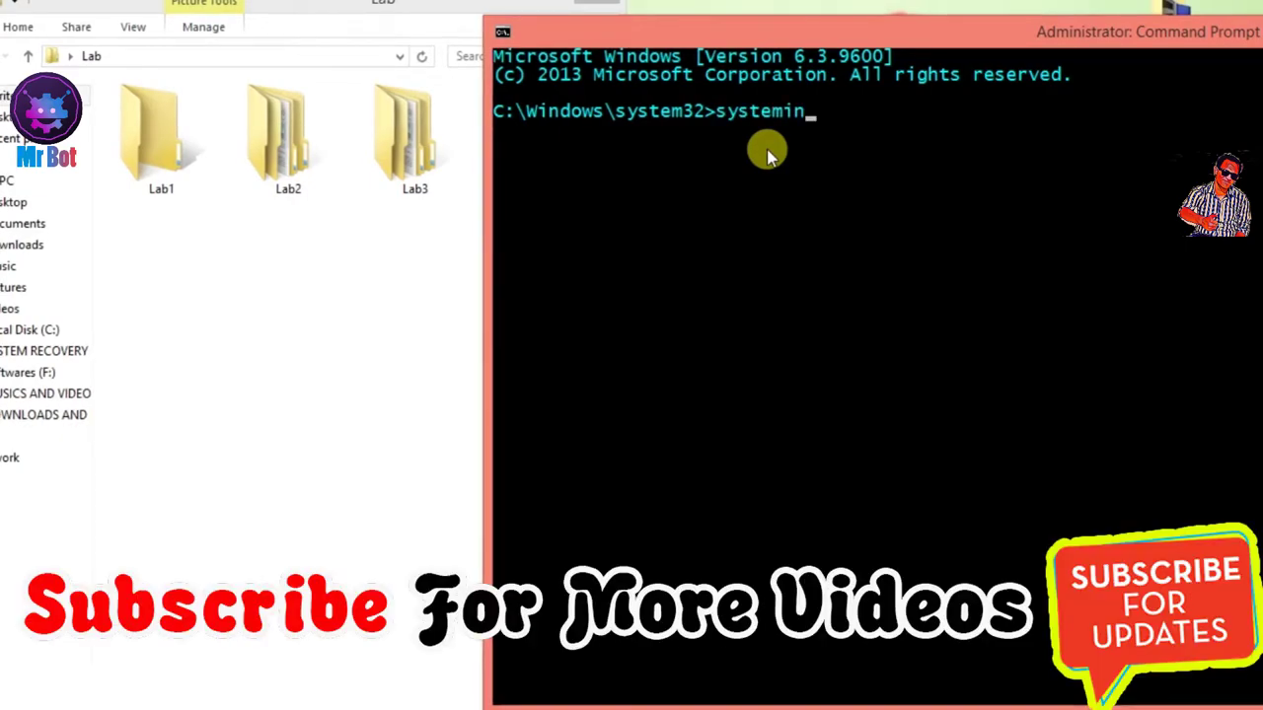
key("BackSpace")
type("fo")
key("Return")
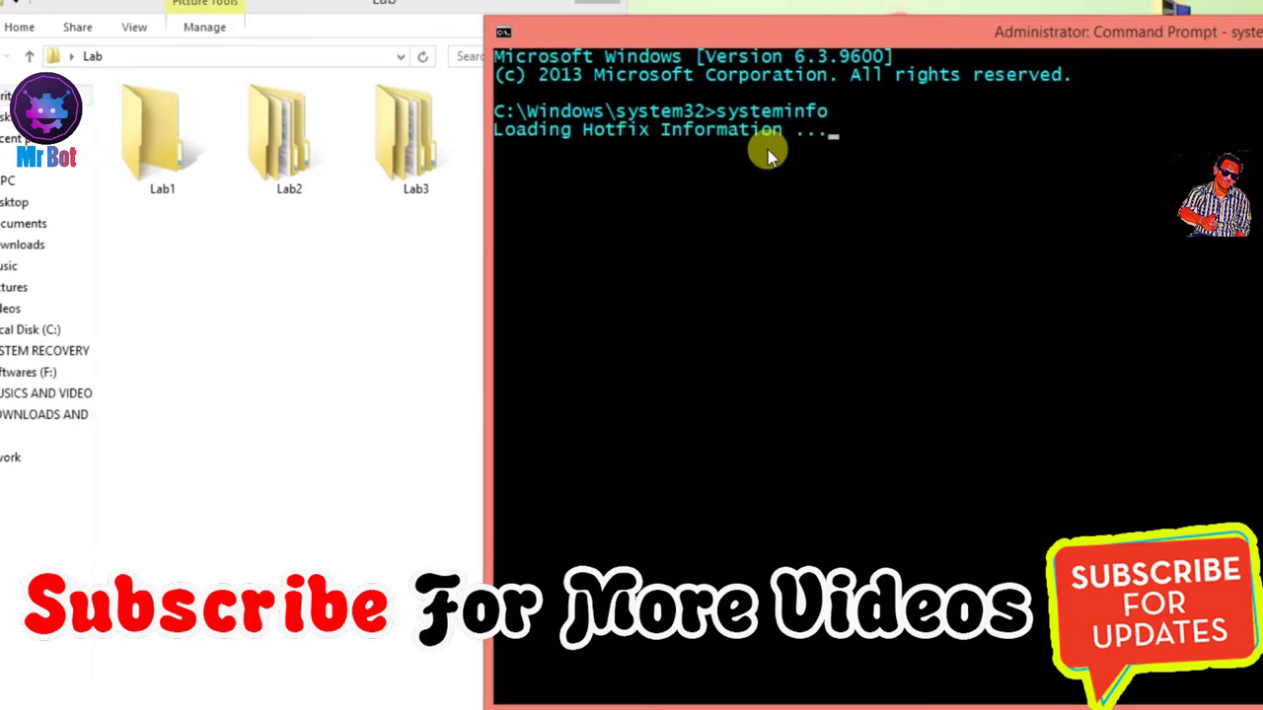
left_click_drag(631, 164, 930, 250)
left_click(908, 582)
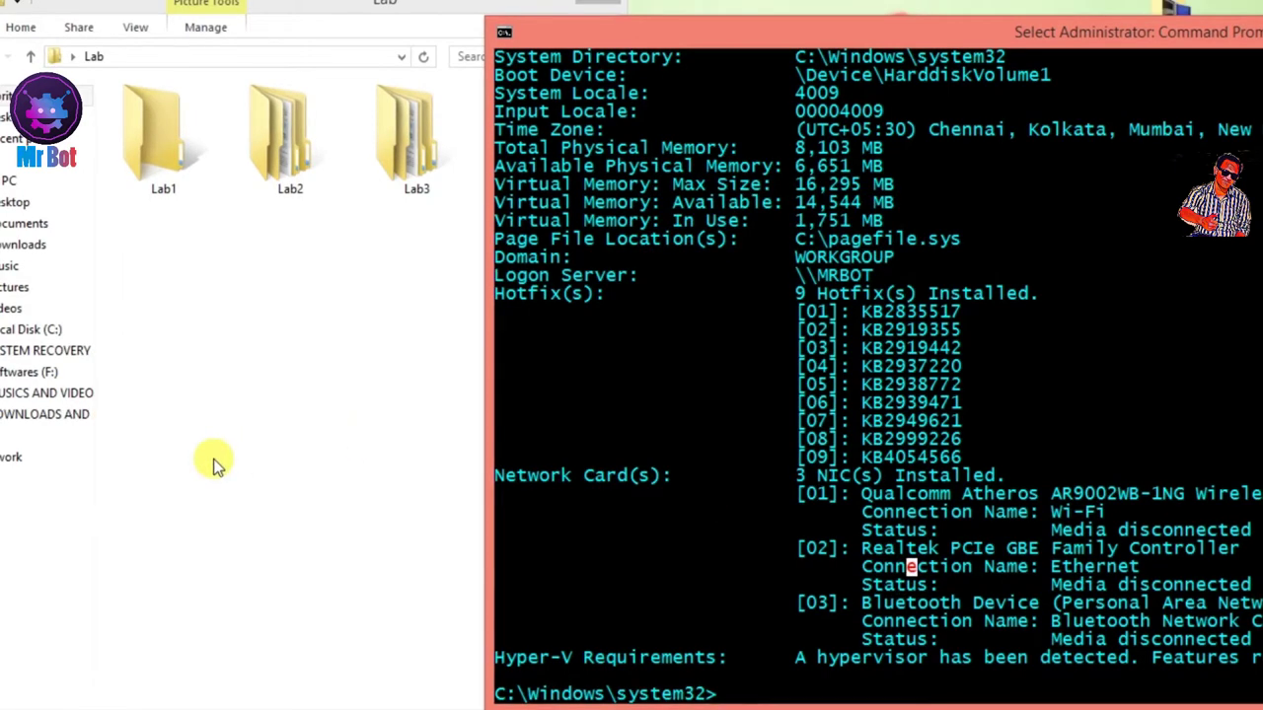
left_click(758, 694)
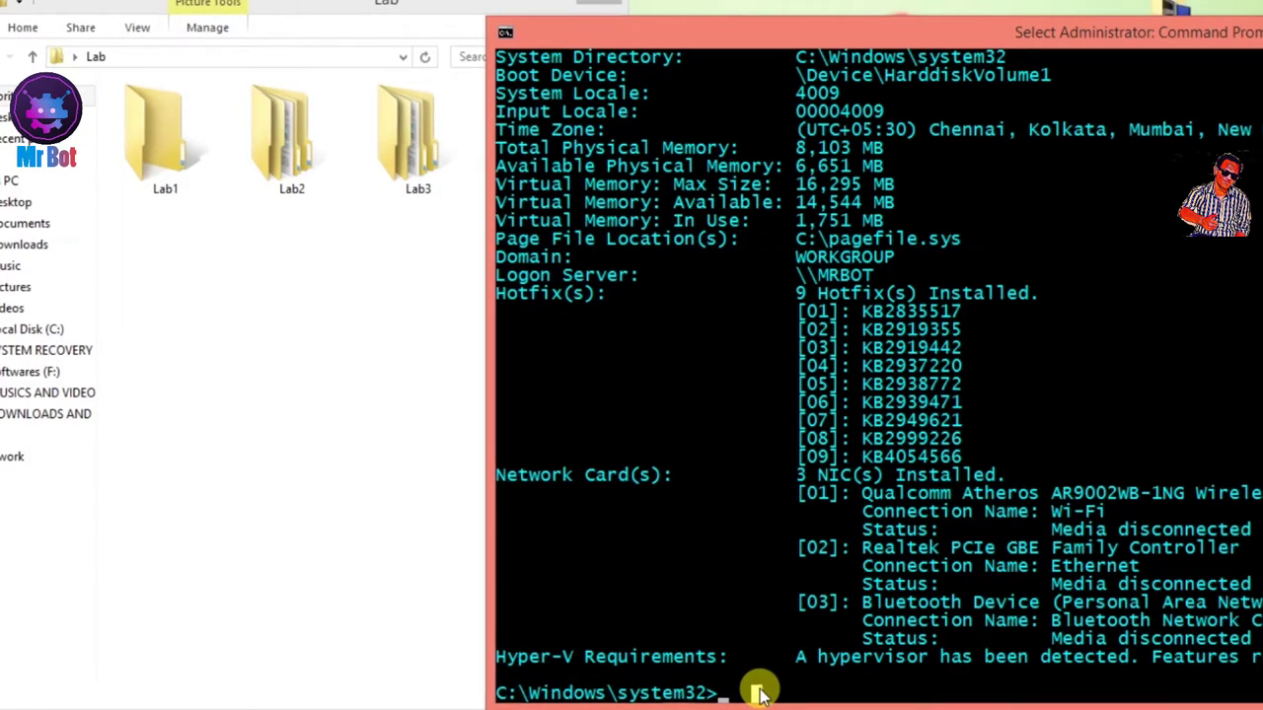
Copy the Lab folder's full path from File Explorer and use cd in Command Prompt to change to that directory.
left_click(222, 56)
left_click(222, 56)
right_click(255, 52)
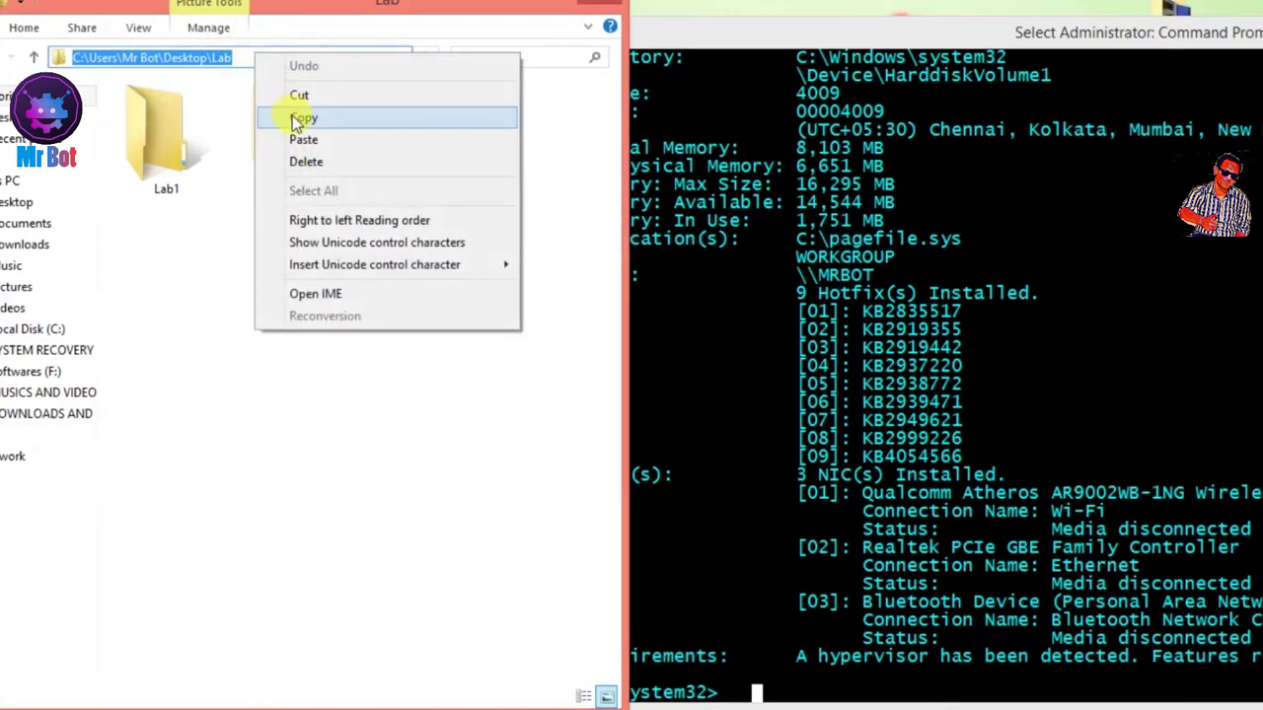
left_click(302, 119)
left_click(909, 657)
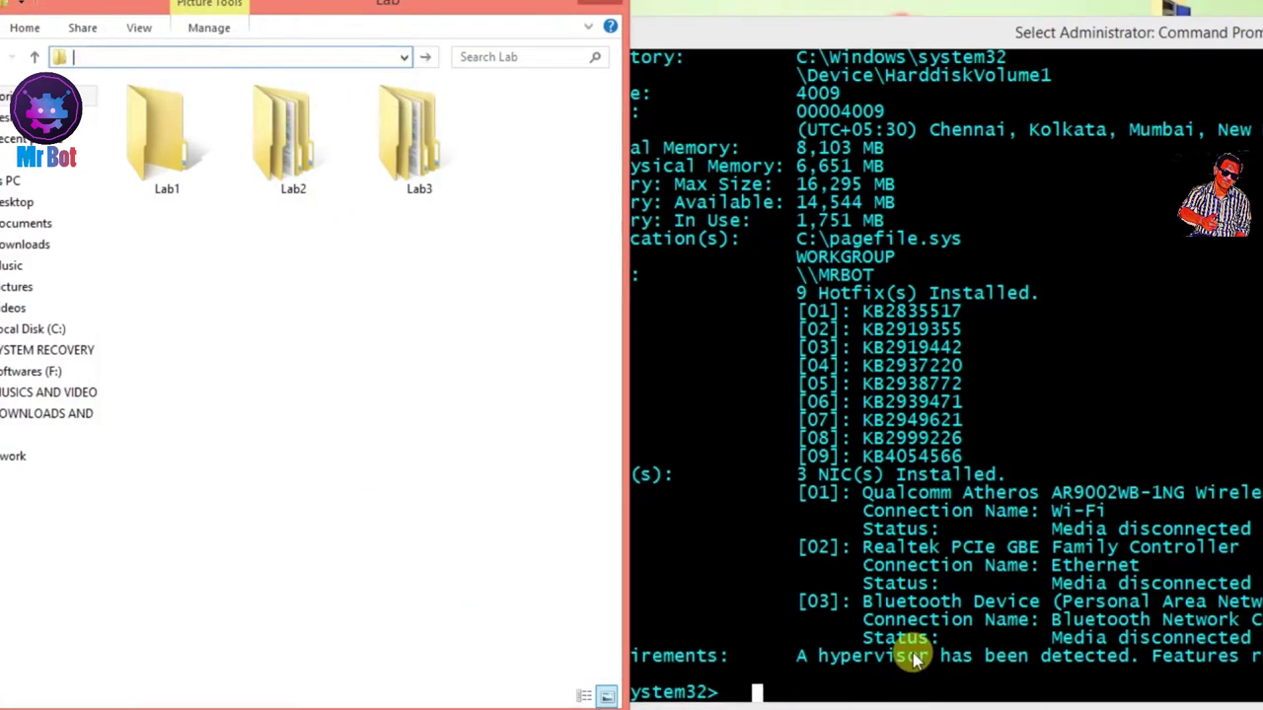
left_click(735, 688)
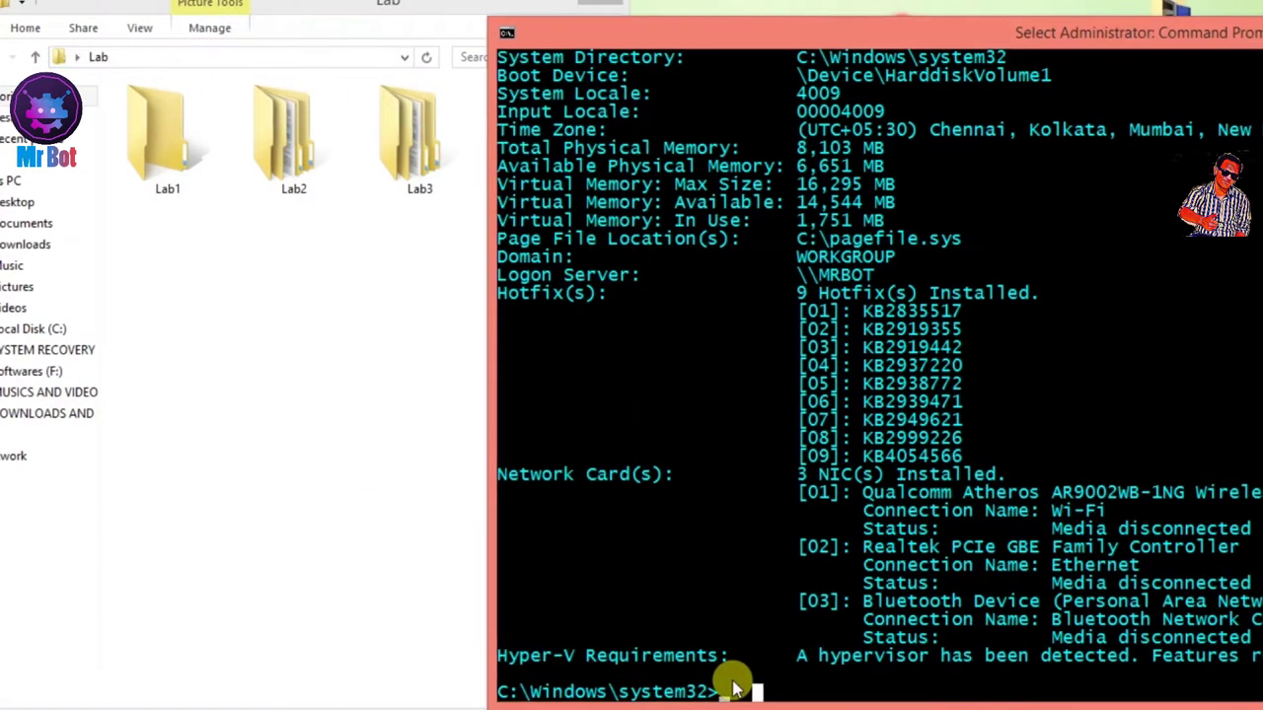
type("cd")
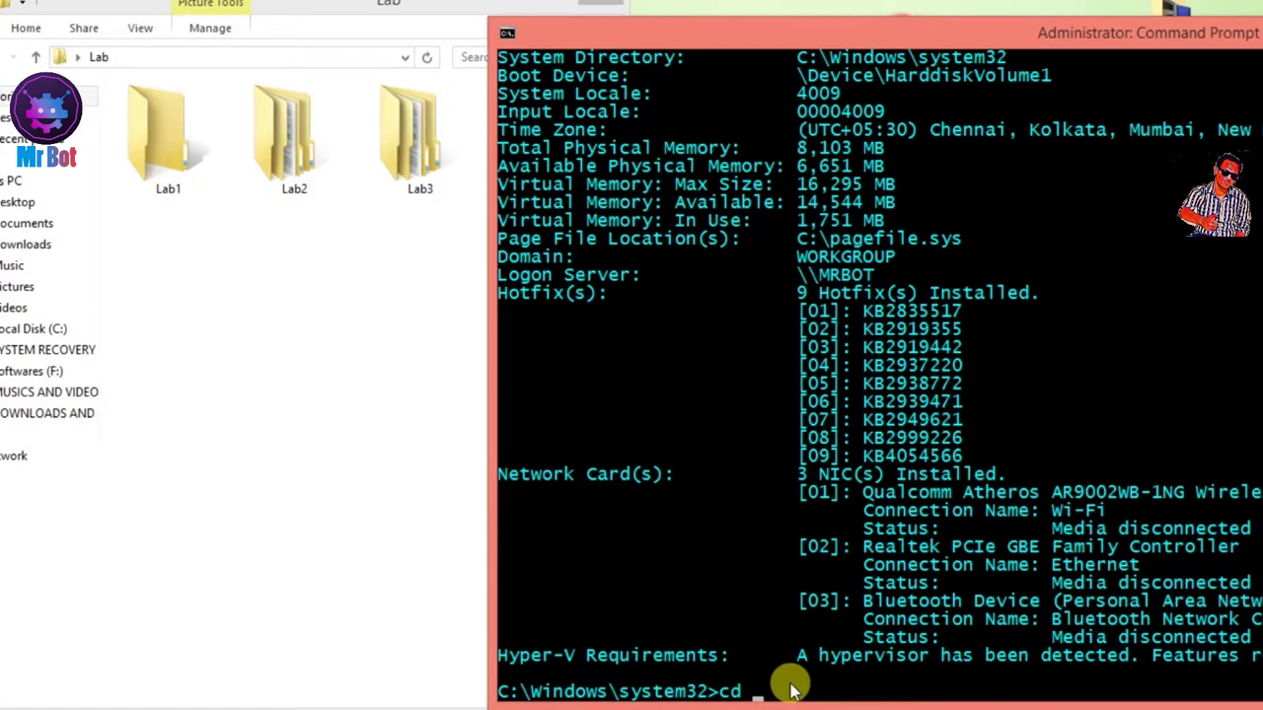
right_click(770, 688)
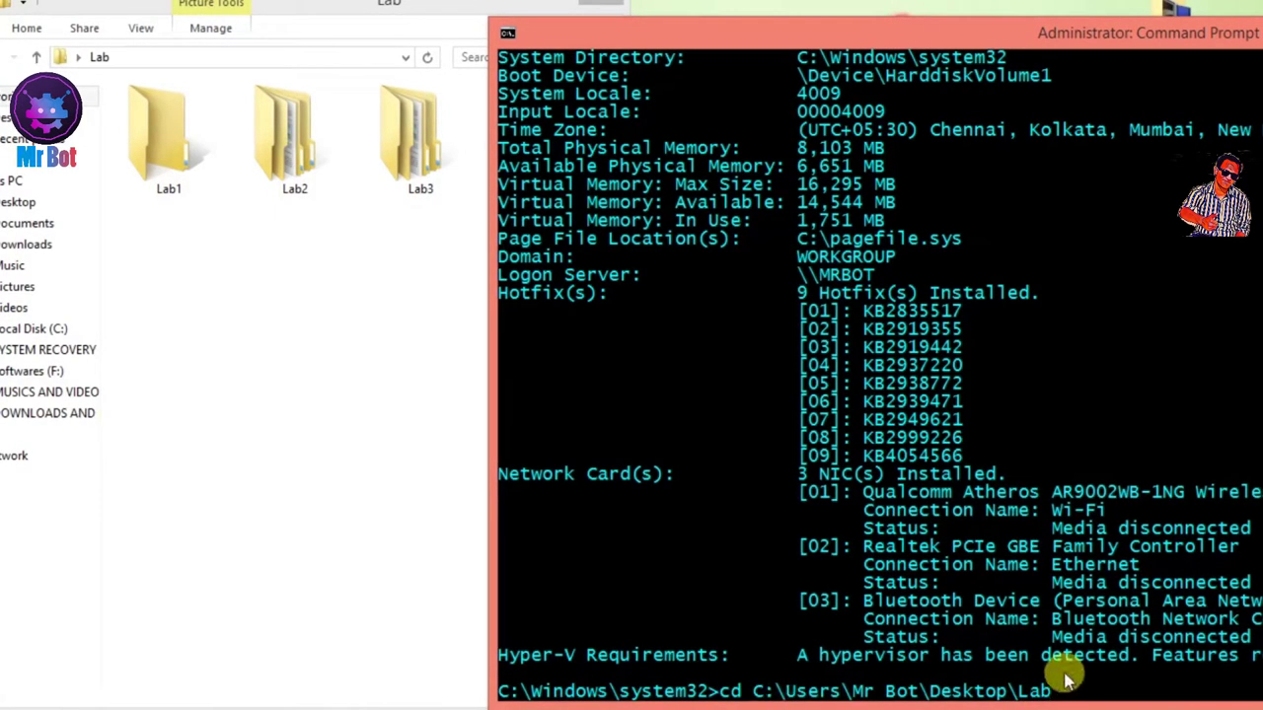
key("Return")
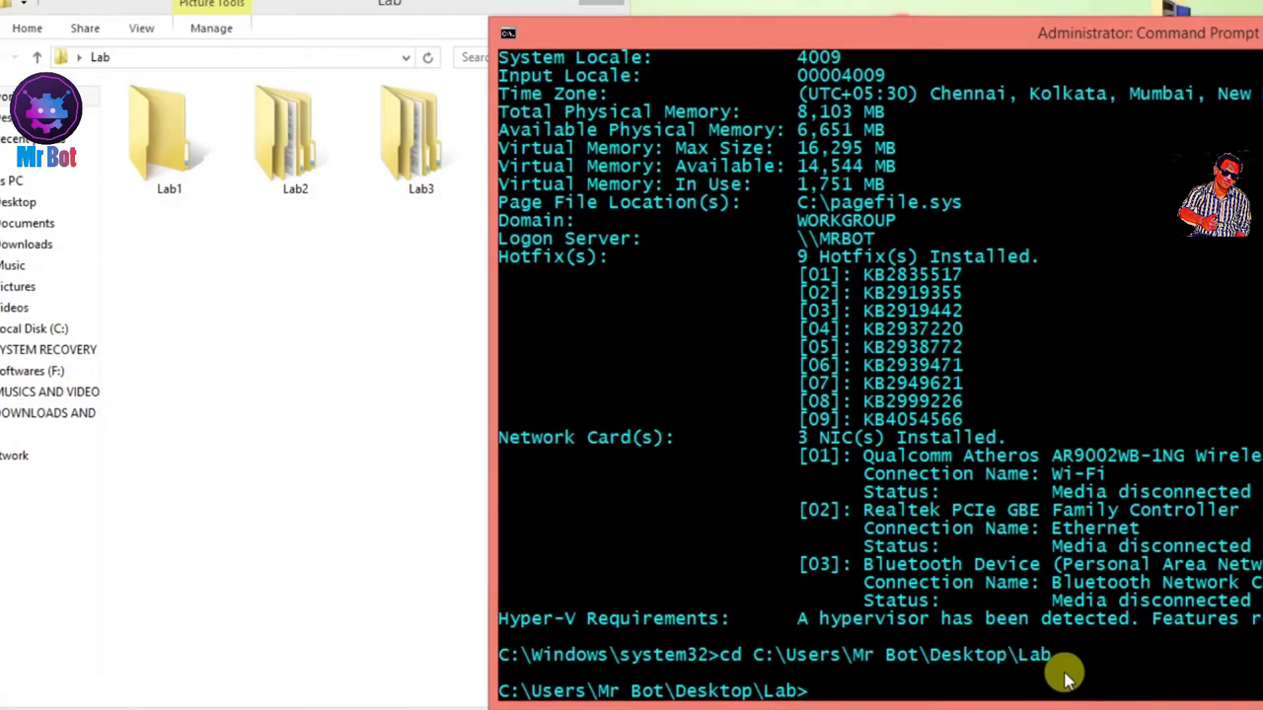
Clear the Command Prompt screen and run systeminfo with its output redirected to a new file, sysinfo.txt, in the Lab folder.
type("cls")
key("Return")
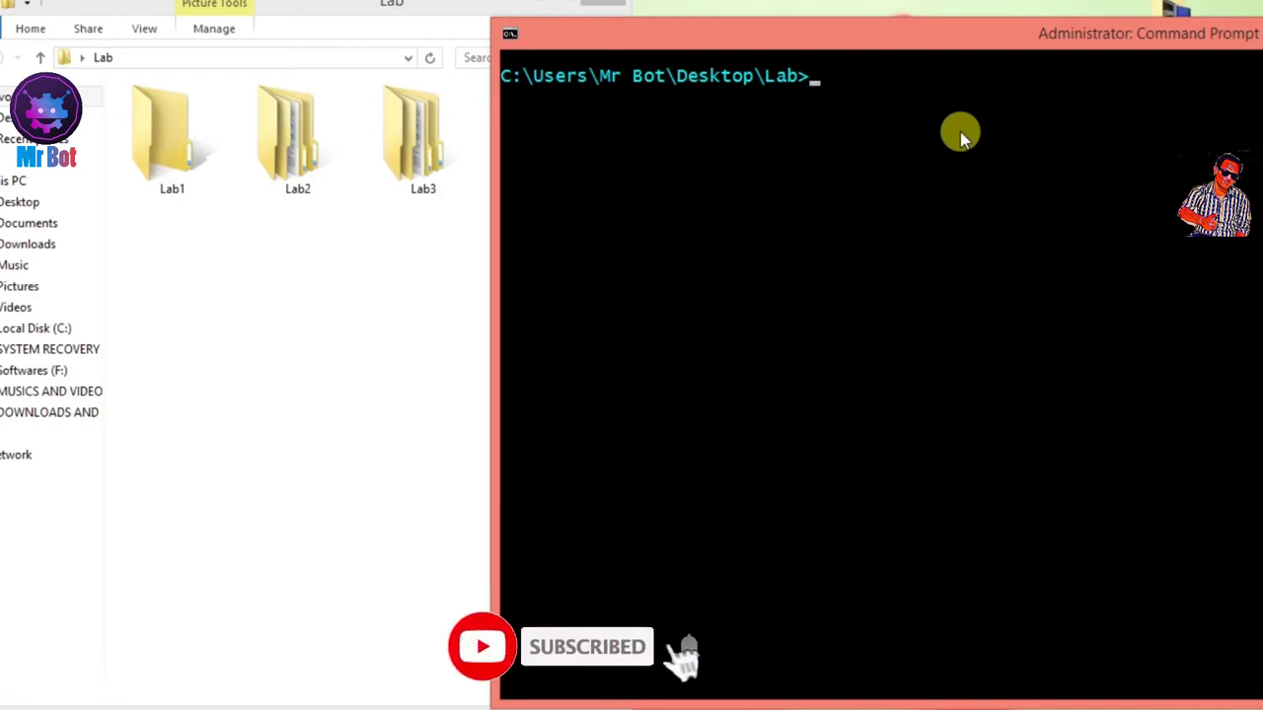
type("system")
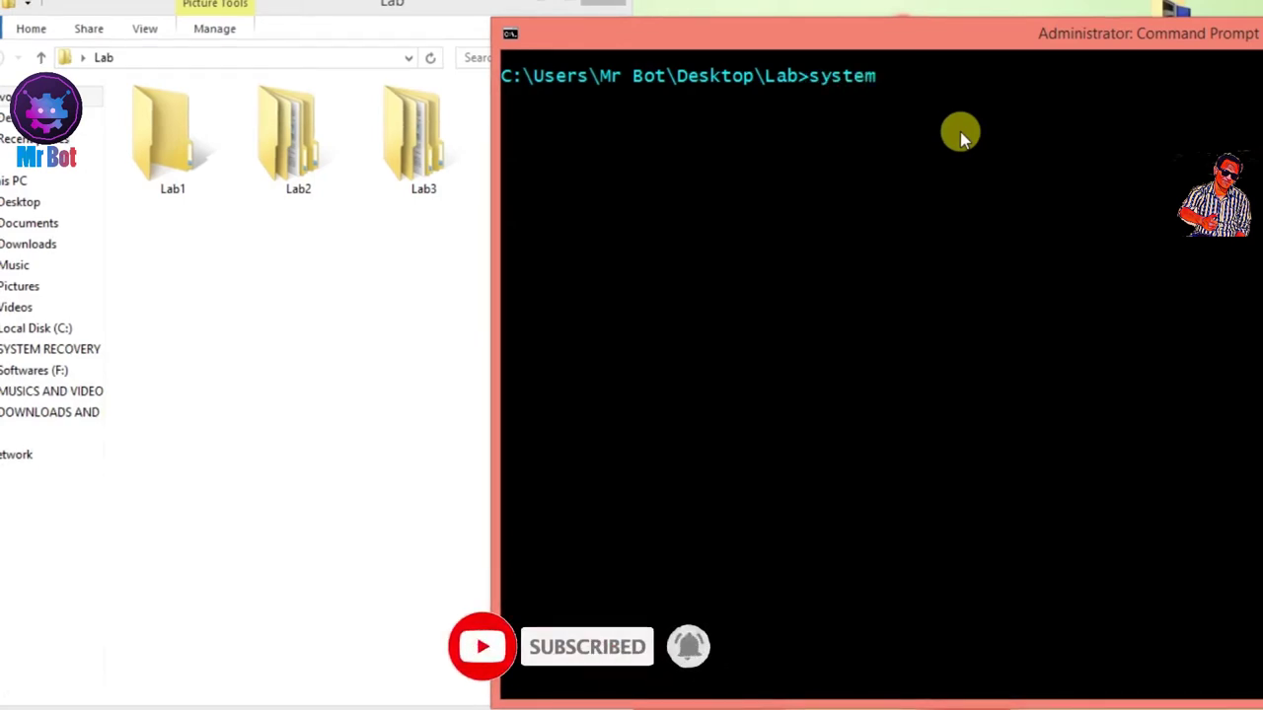
type("info >")
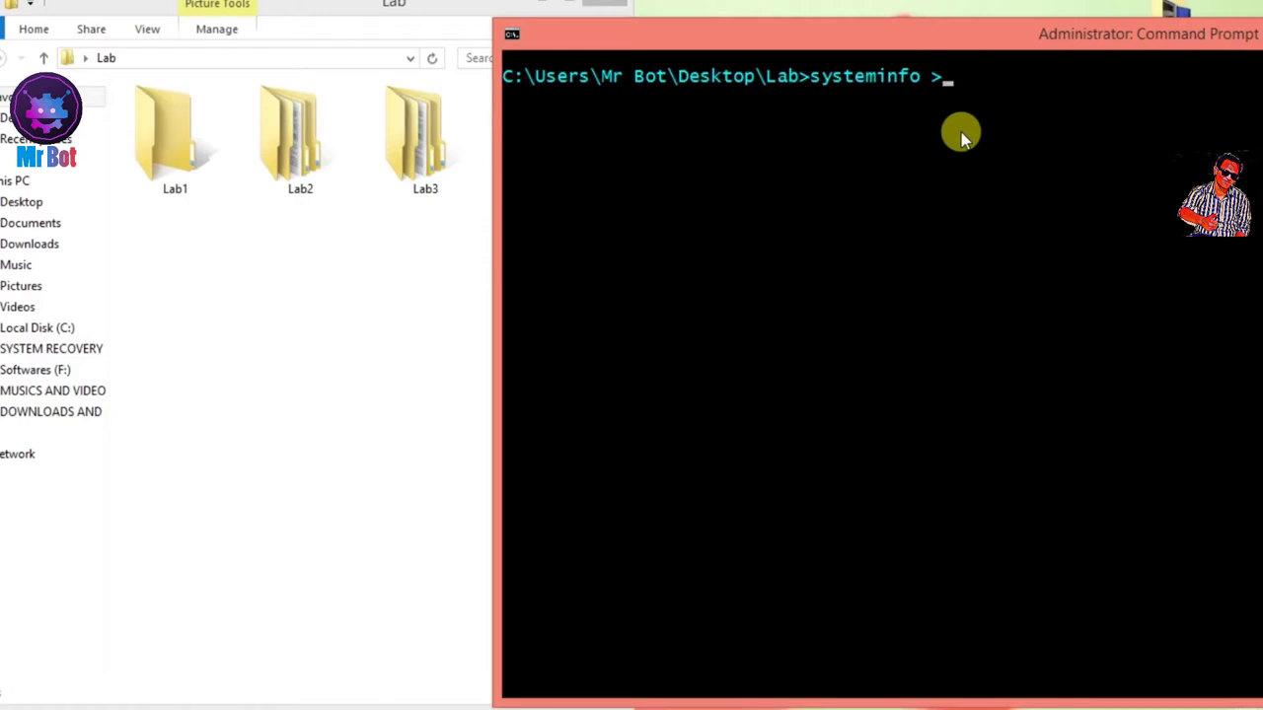
type("sysi")
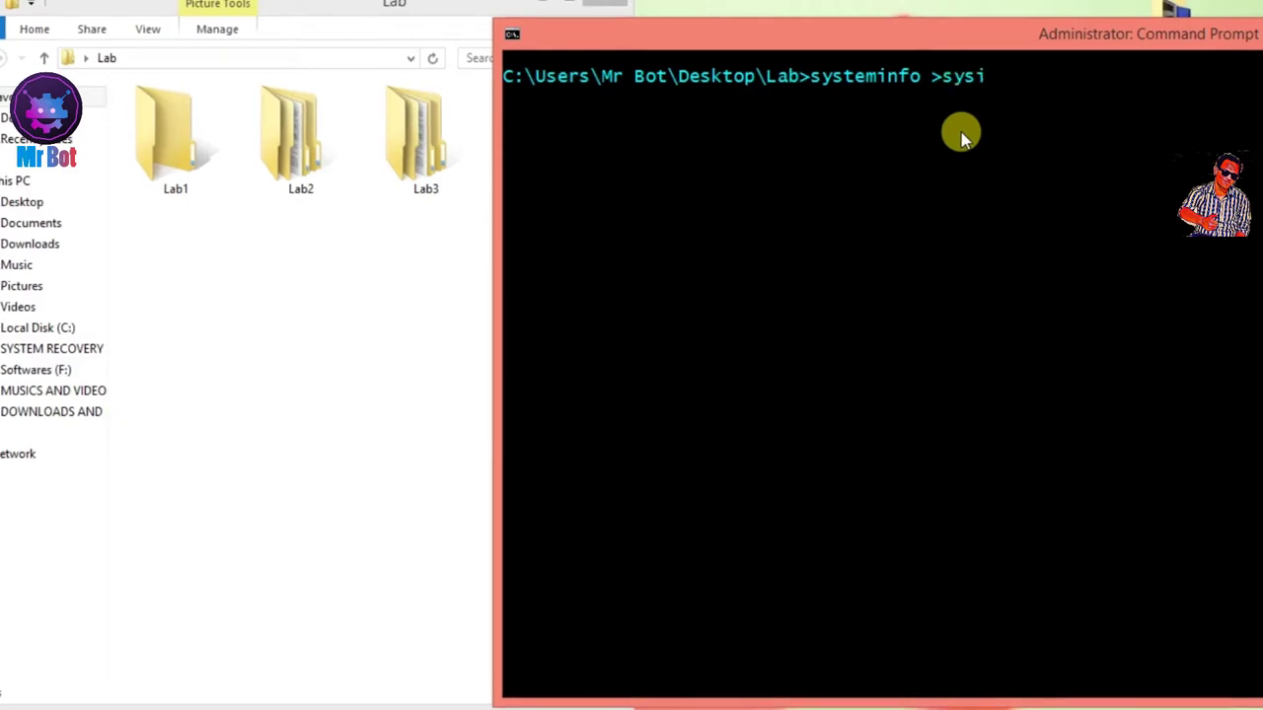
type("nfo.")
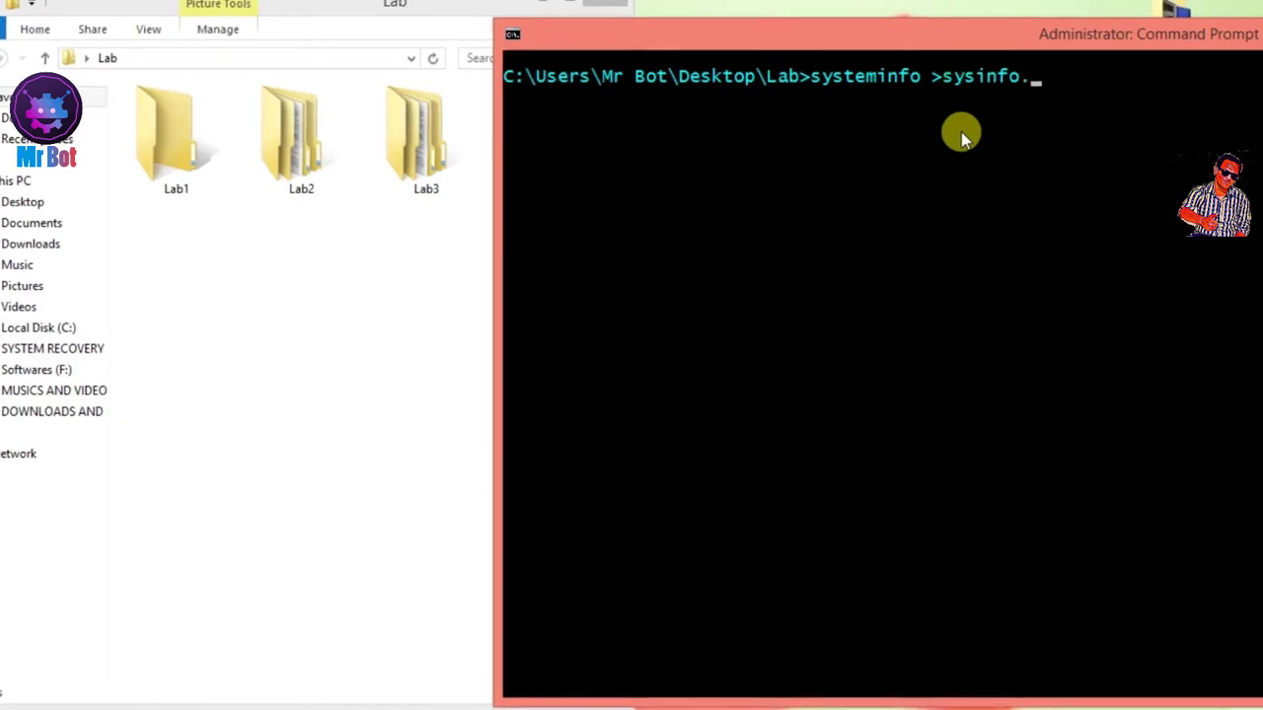
type("txt")
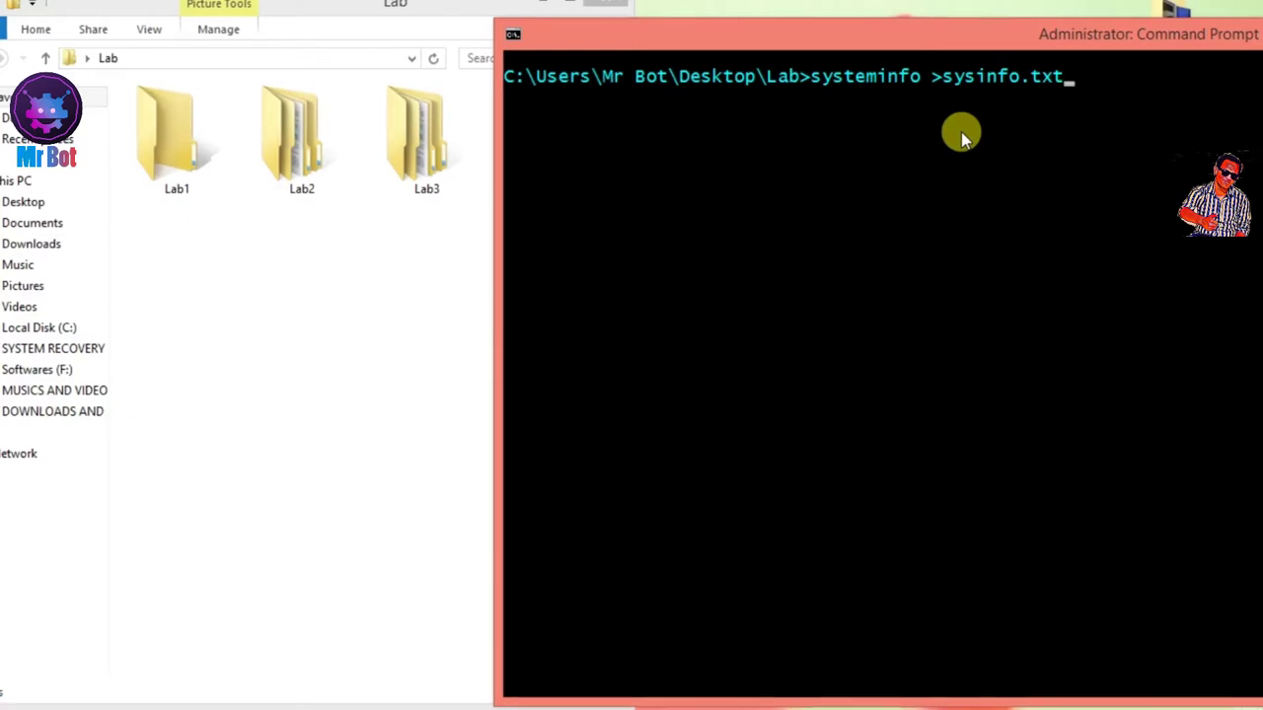
key("Return")
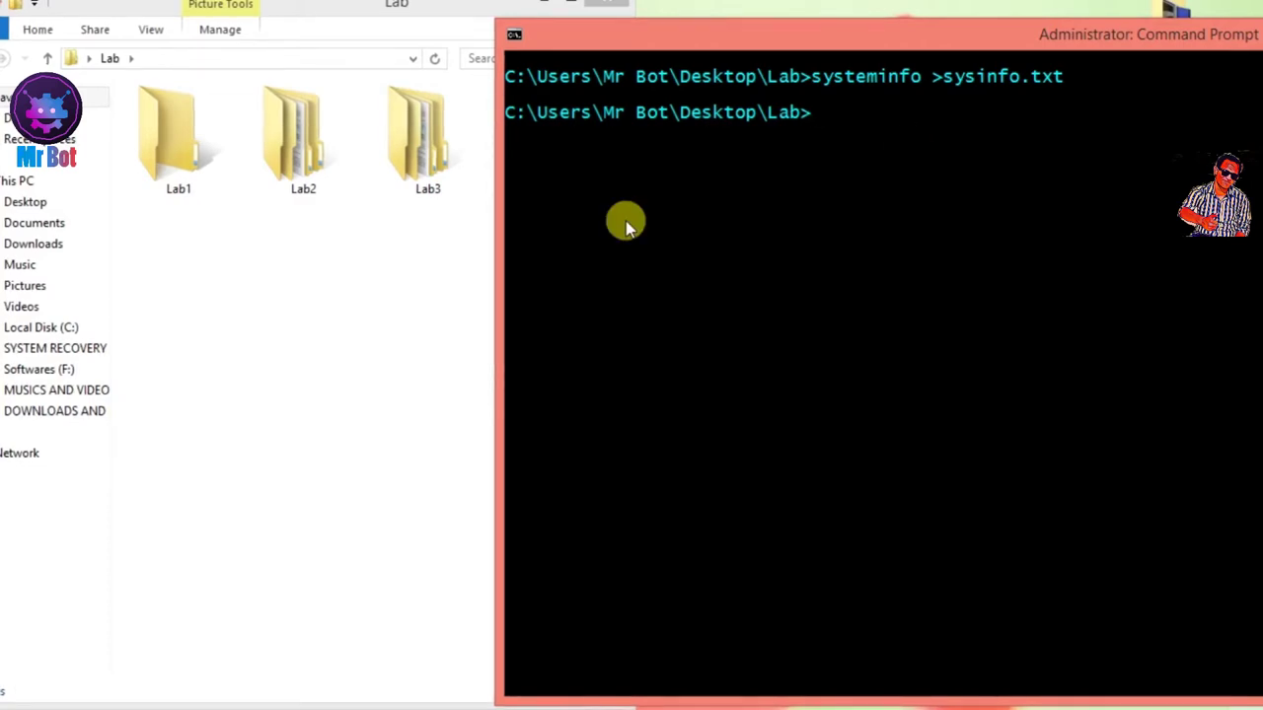
Open sysinfo.txt from the Lab folder to check the saved system information, and close it again.
left_click(409, 331)
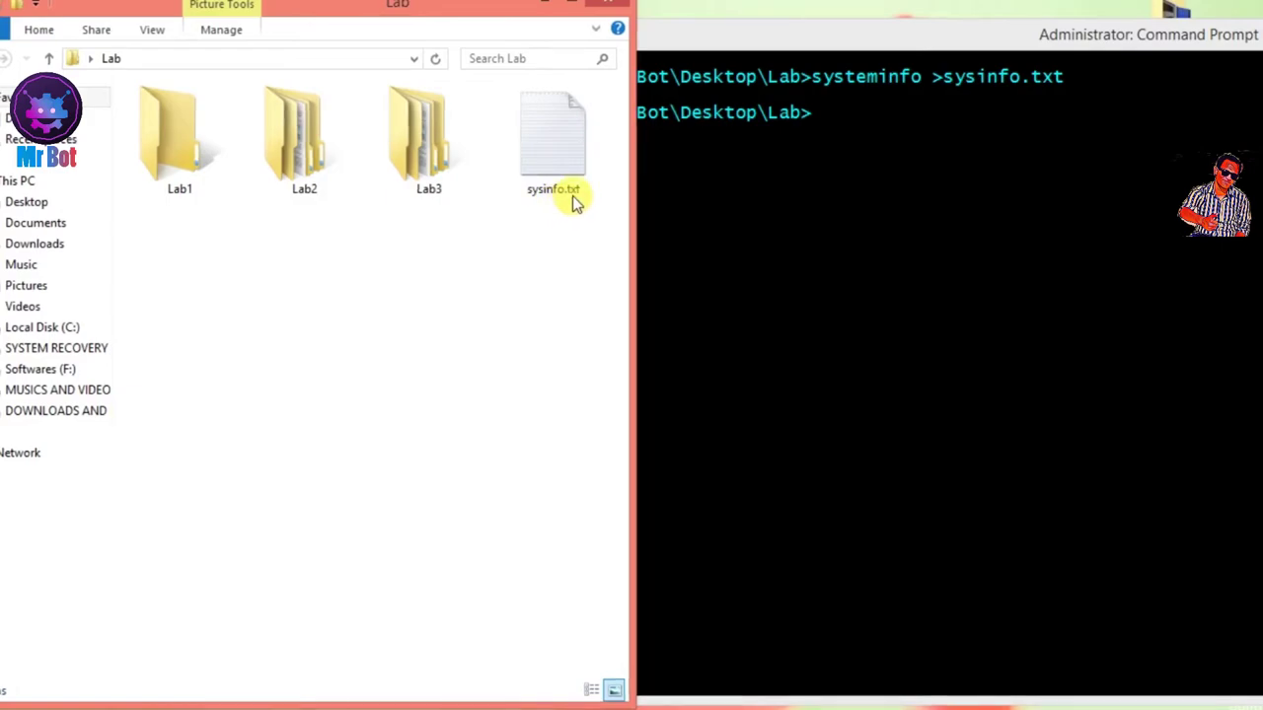
left_click(726, 203)
left_click(451, 302)
double_click(537, 167)
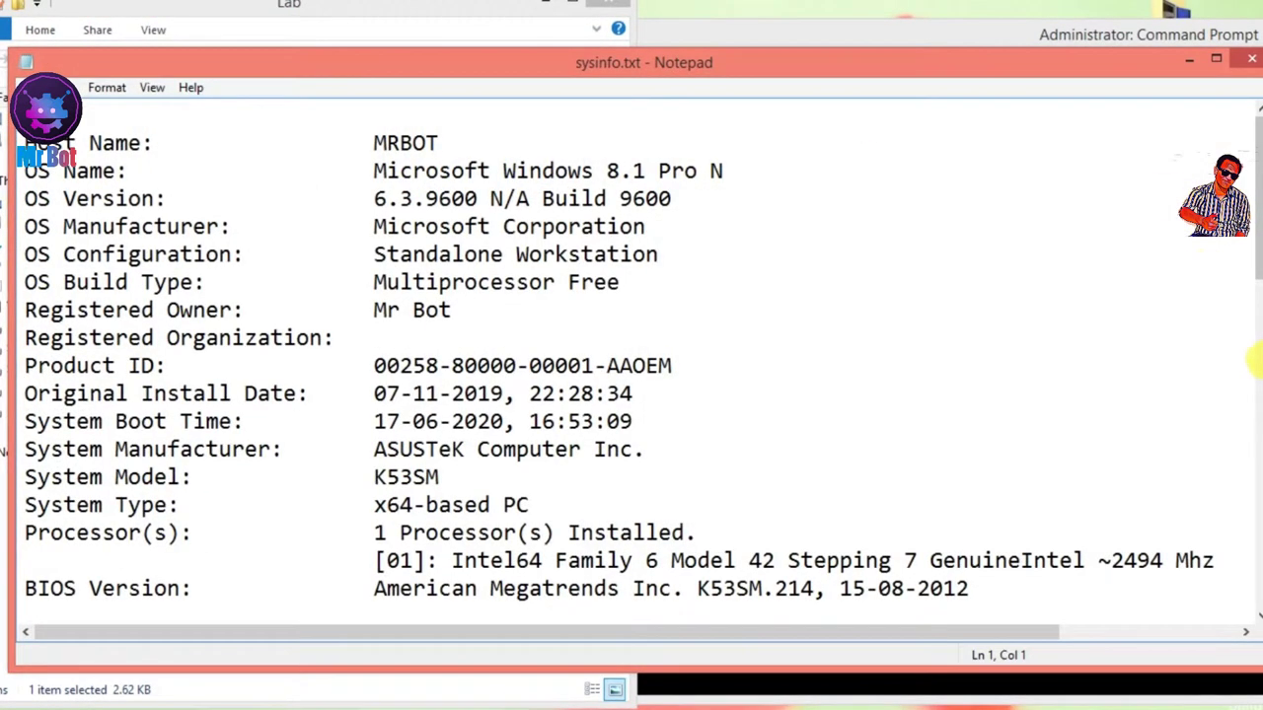
left_click(1258, 356)
left_click(1259, 197)
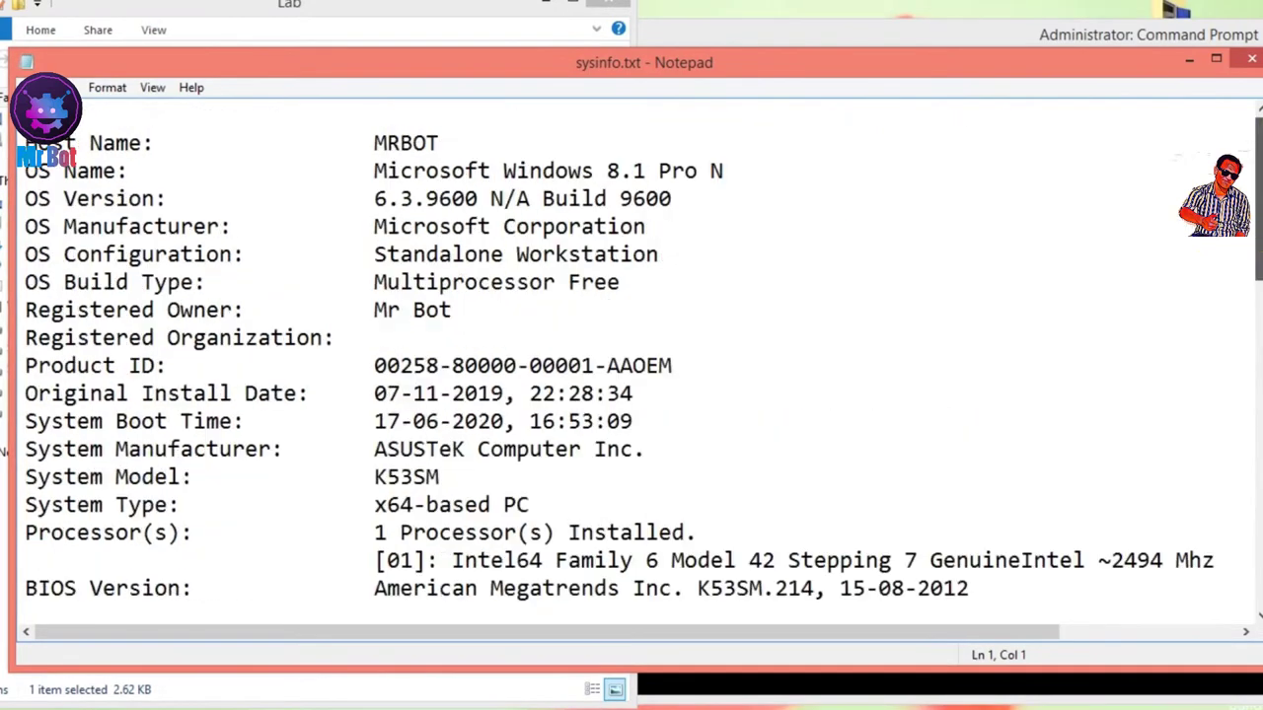
left_click(1251, 61)
left_click(484, 291)
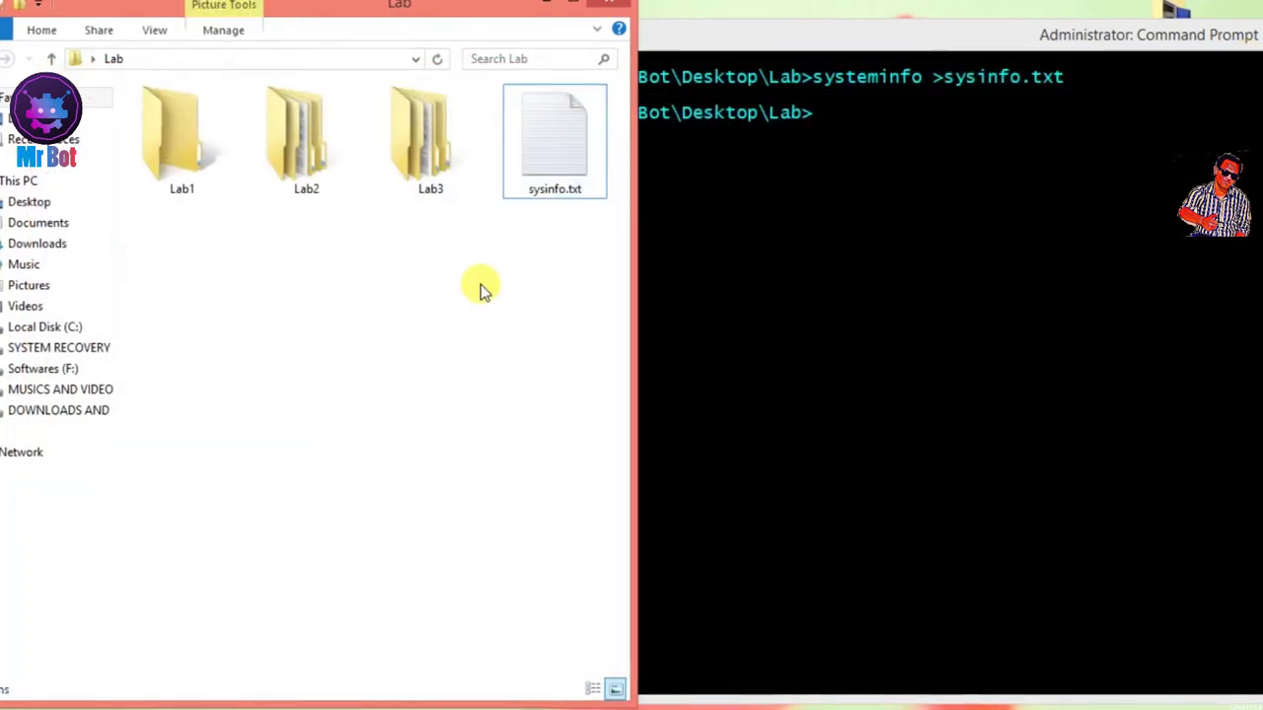
Move the Lab folder window clear of the Command Prompt, and review sysinfo.txt down to its network card section before closing it.
left_click(660, 282)
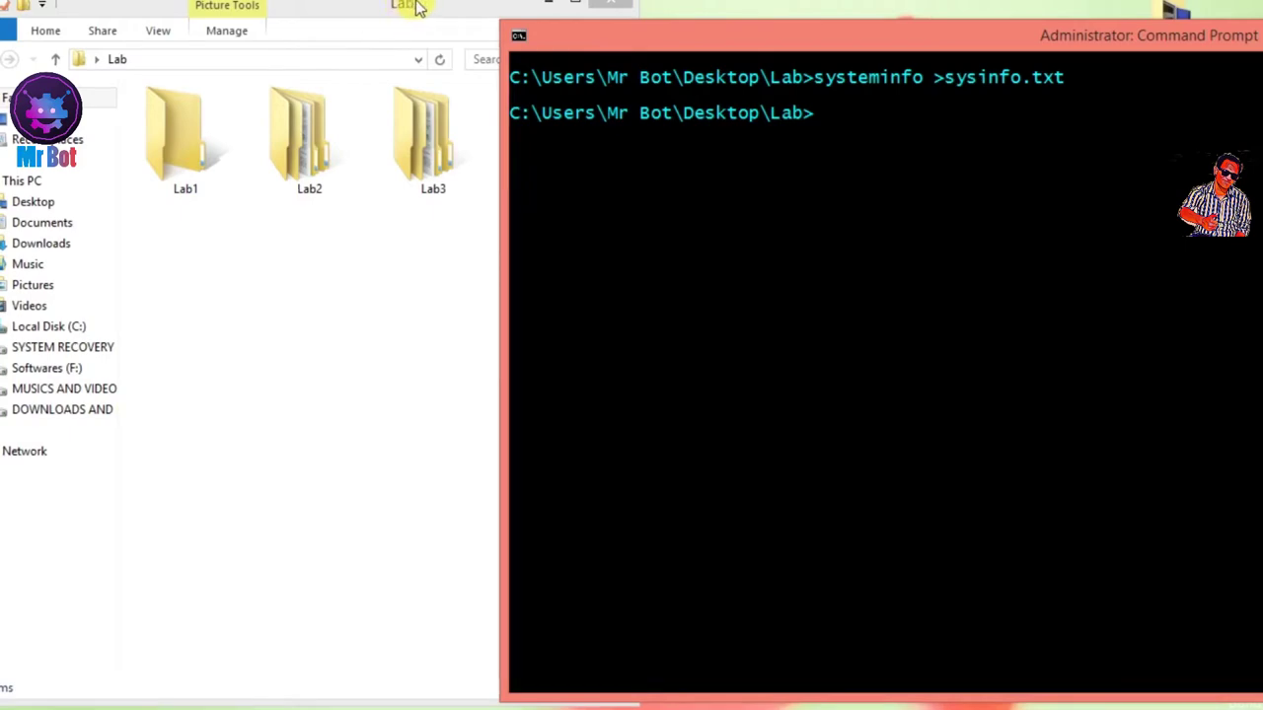
left_click_drag(417, 6, 276, 10)
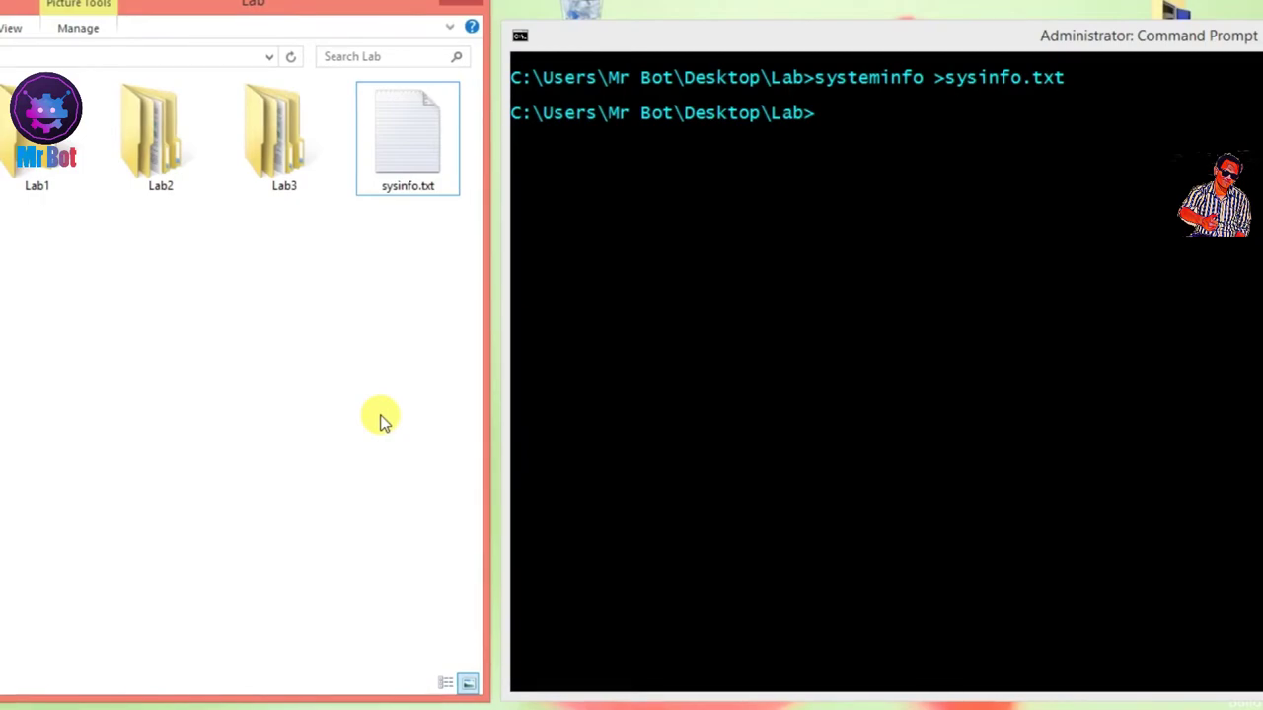
double_click(402, 125)
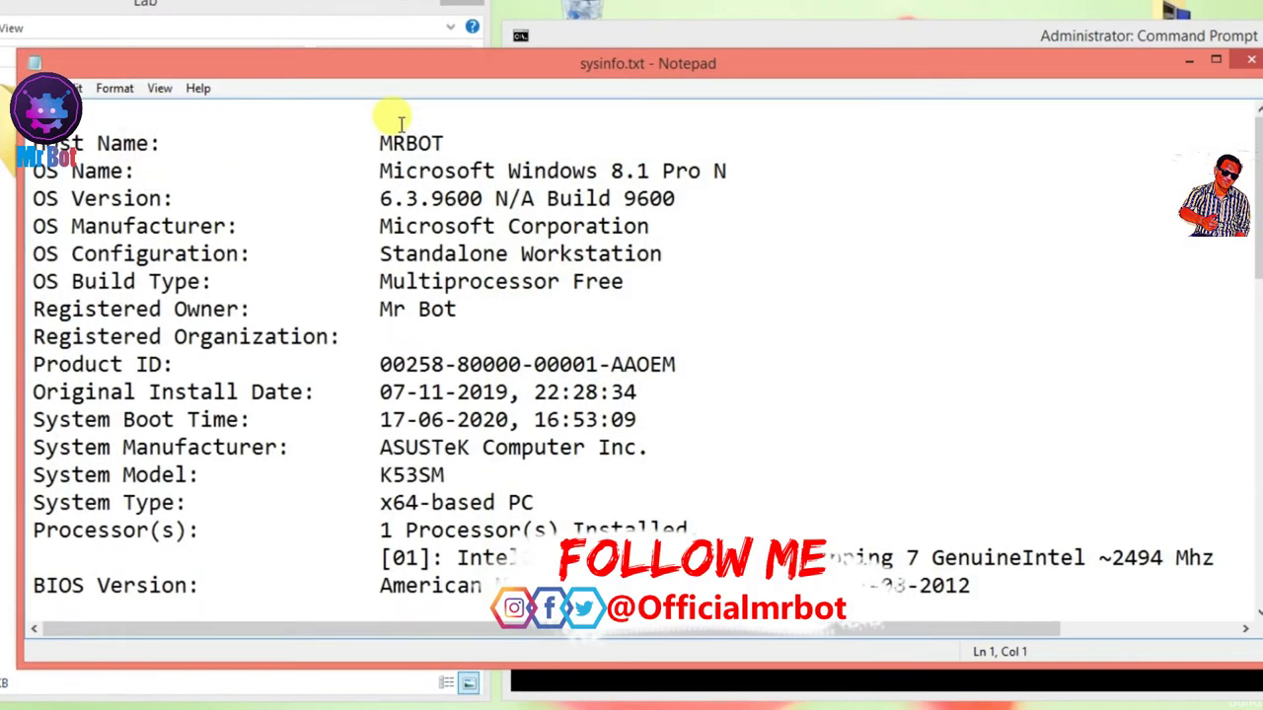
left_click(1255, 538)
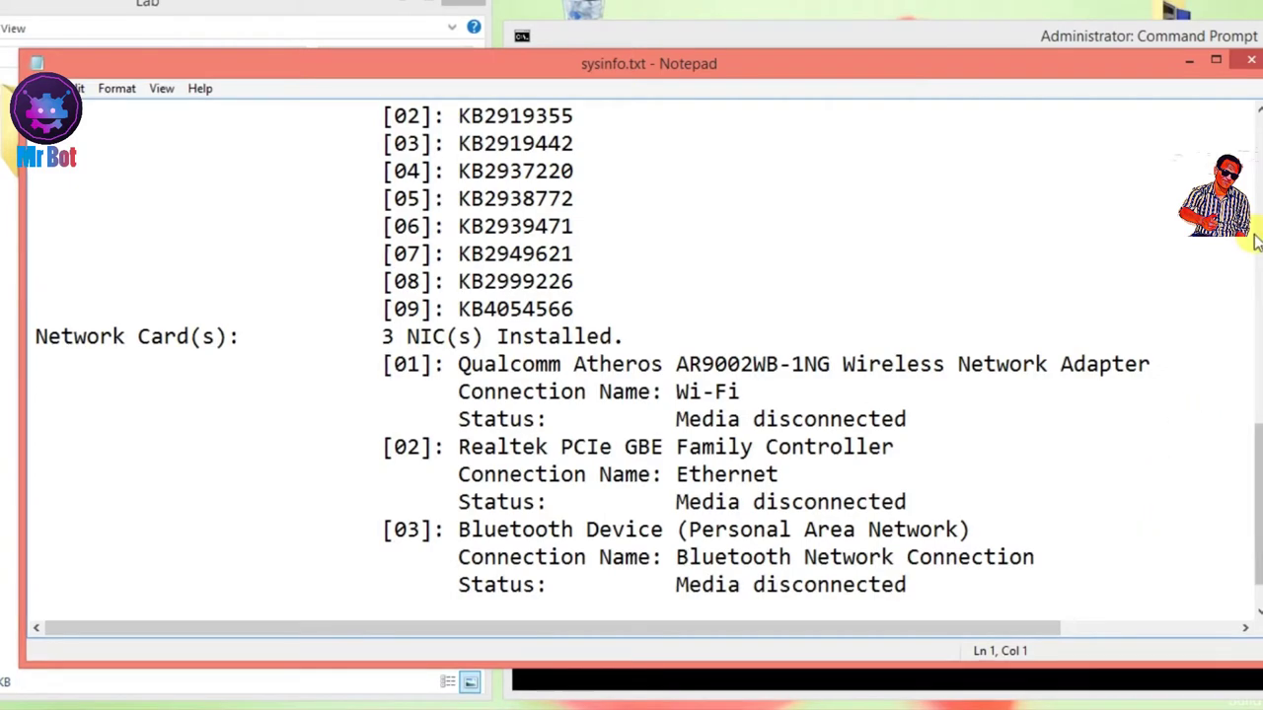
left_click(1251, 69)
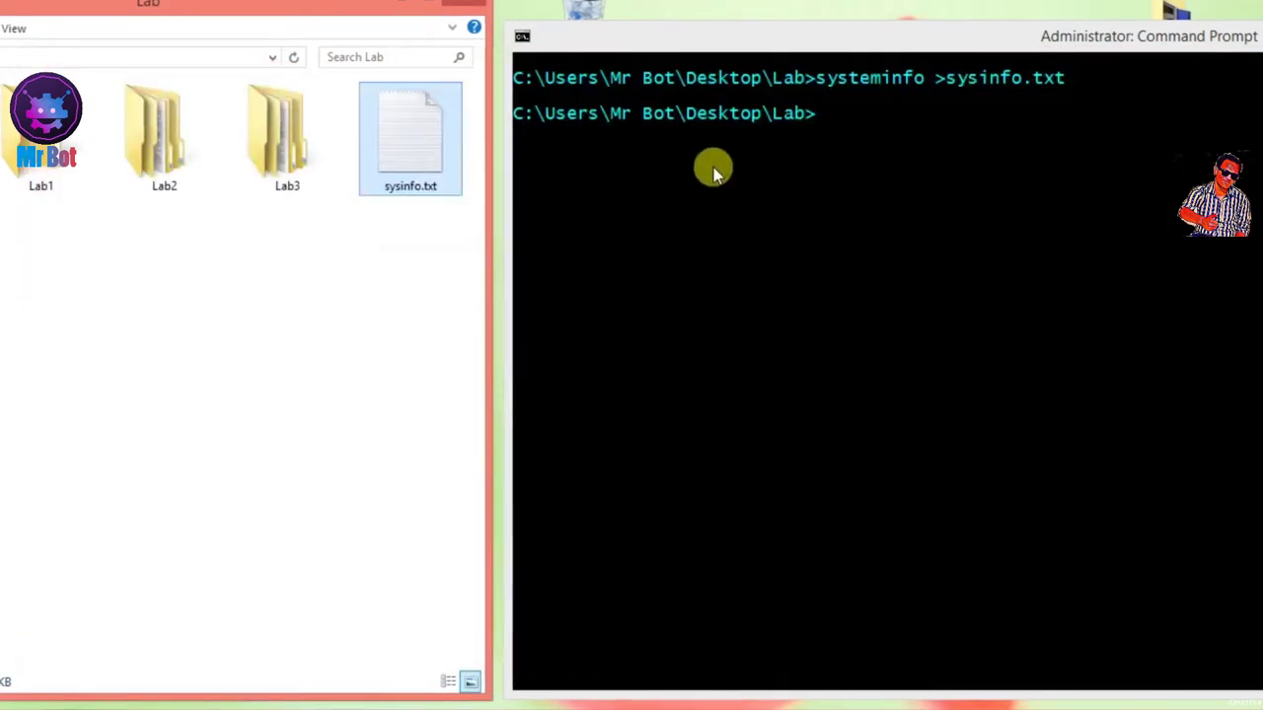
Append the ipconfig output to the existing sysinfo.txt from the Command Prompt using the >> operator.
left_click(863, 140)
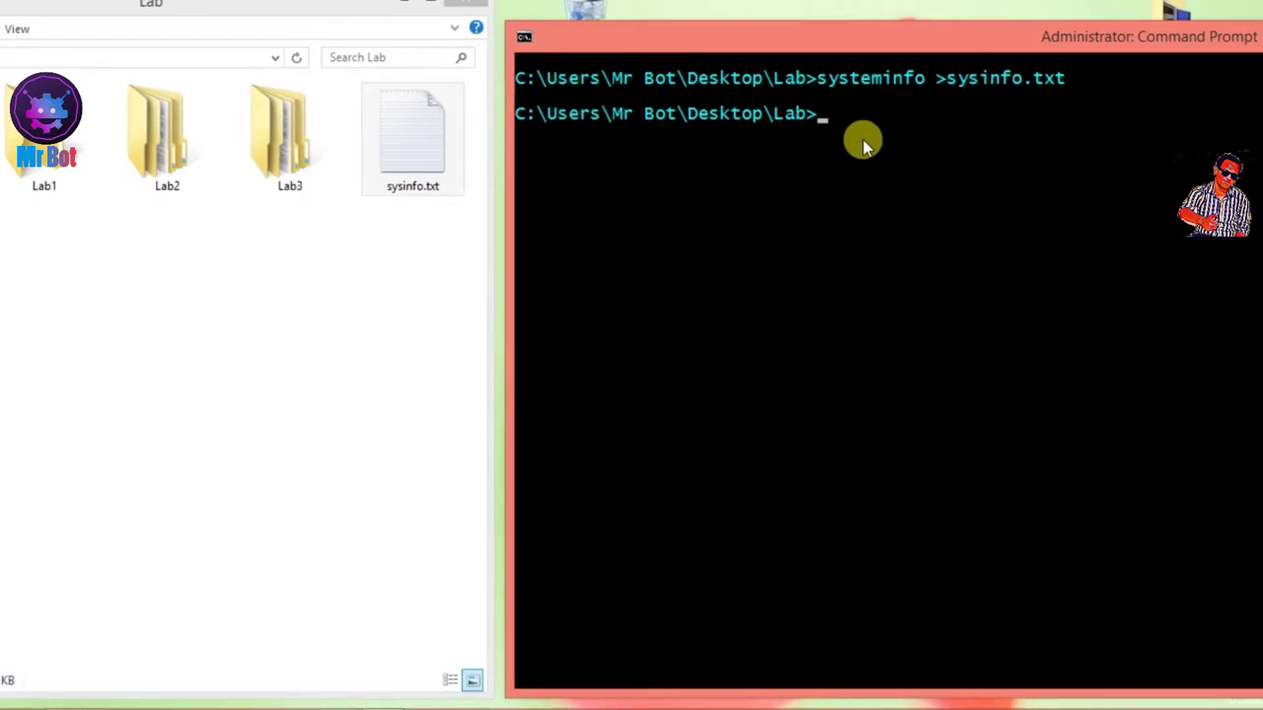
type("ip")
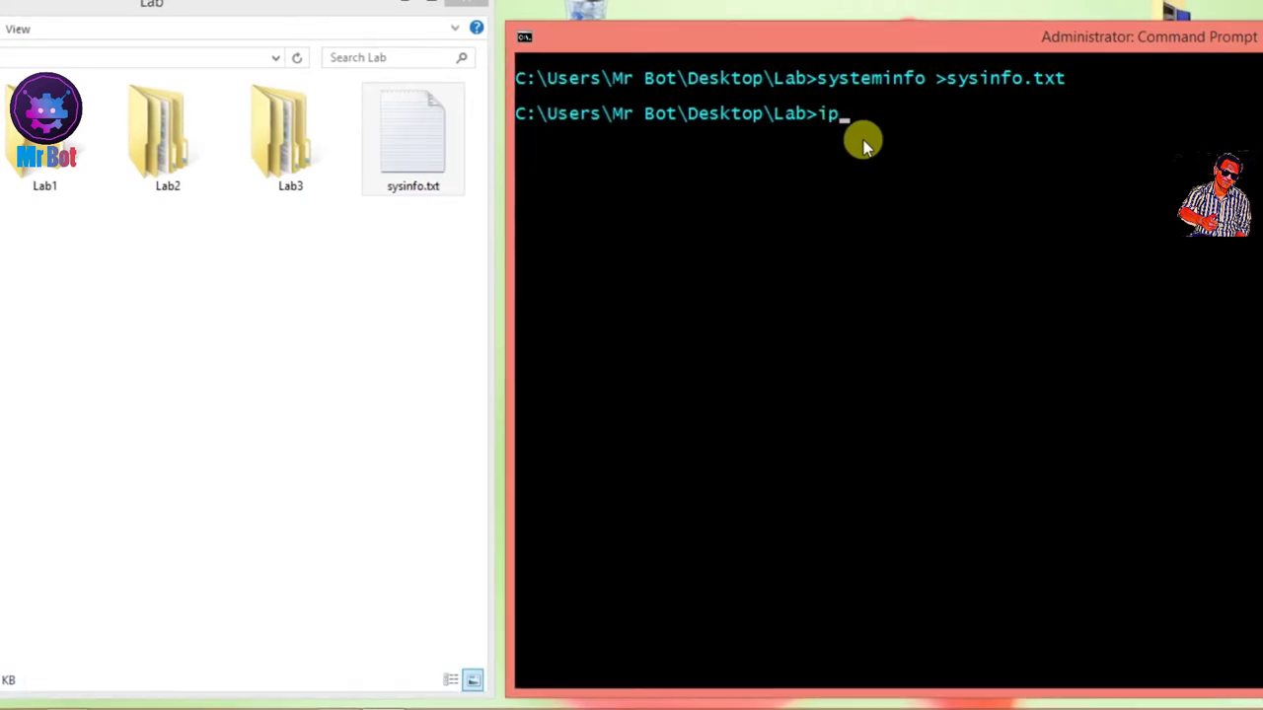
type("config")
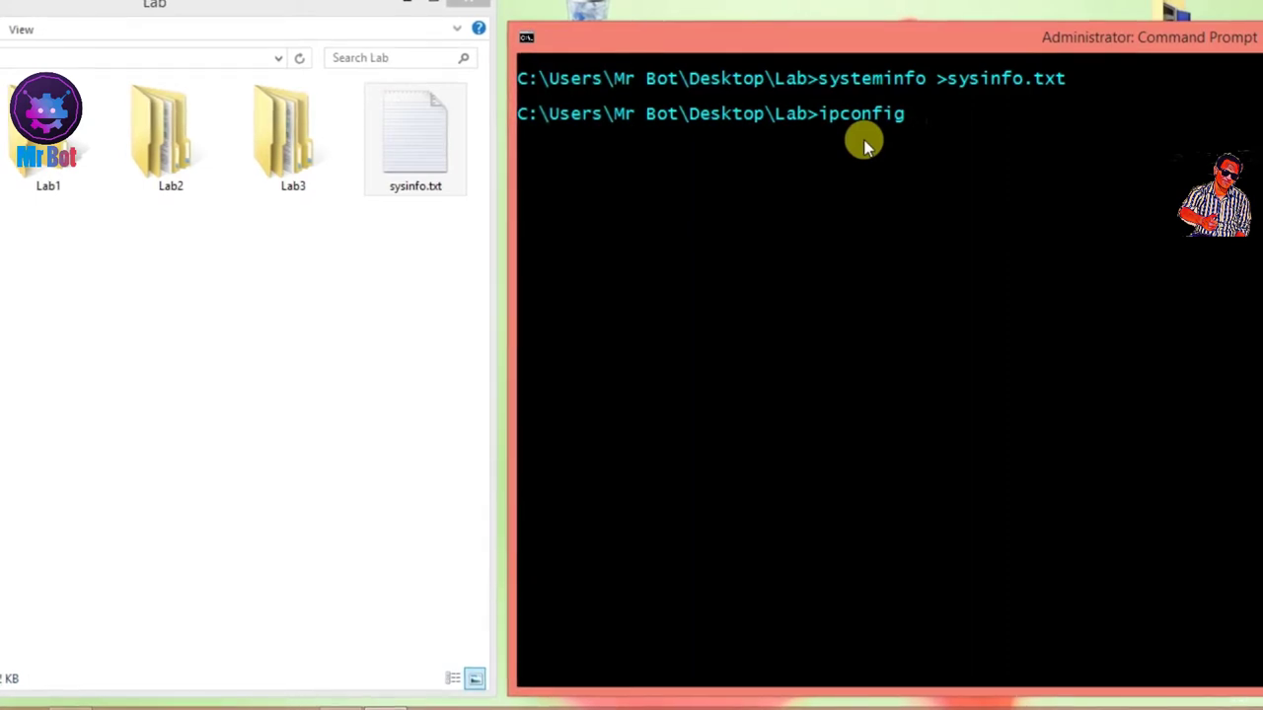
left_click(417, 138)
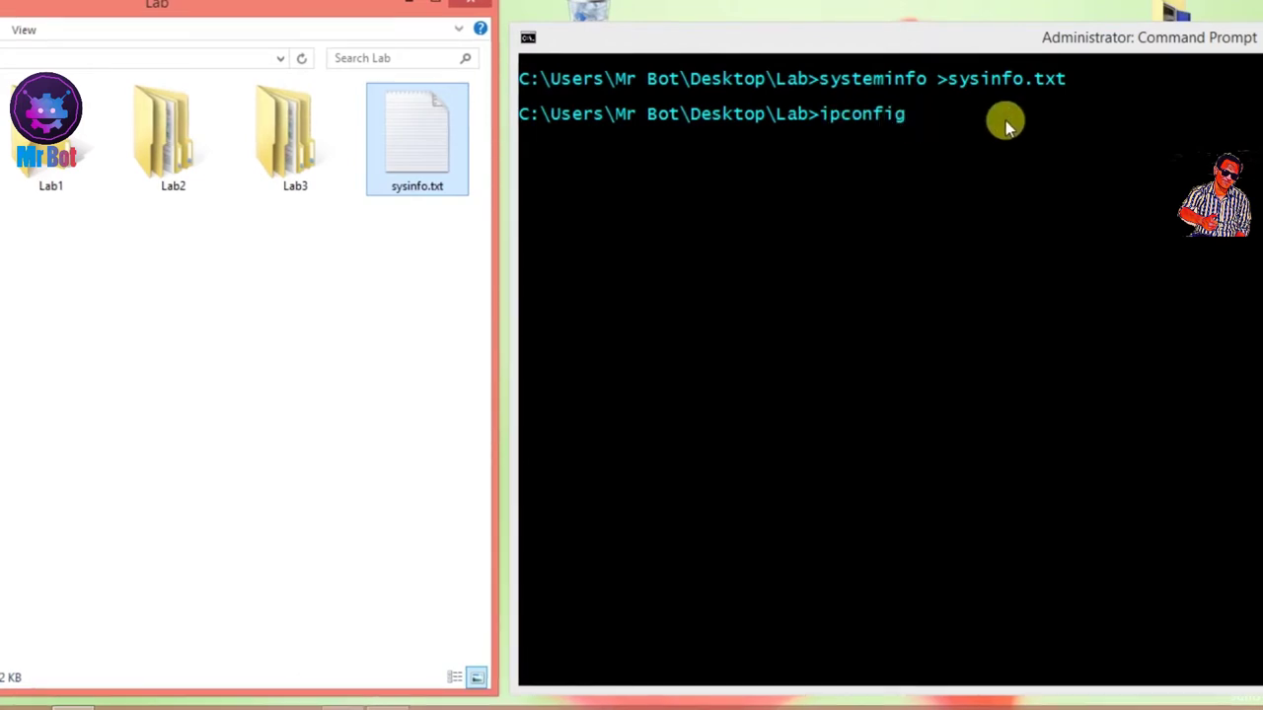
left_click(920, 120)
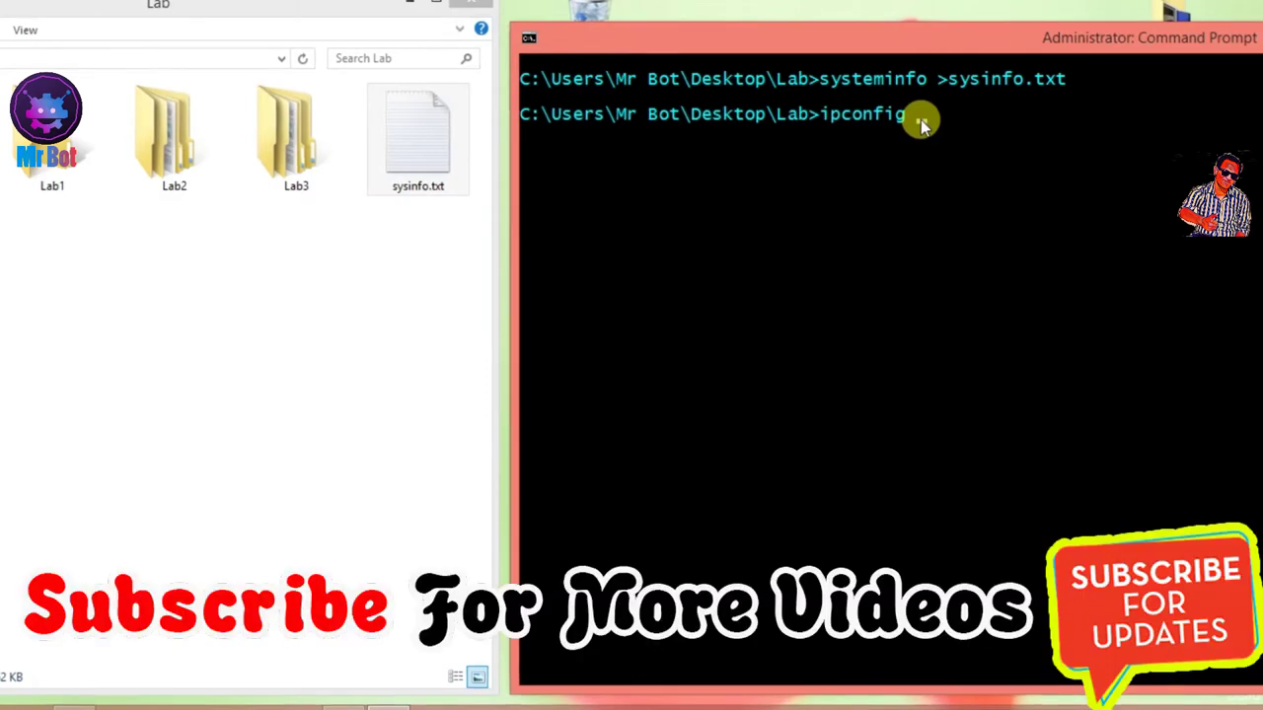
type(">")
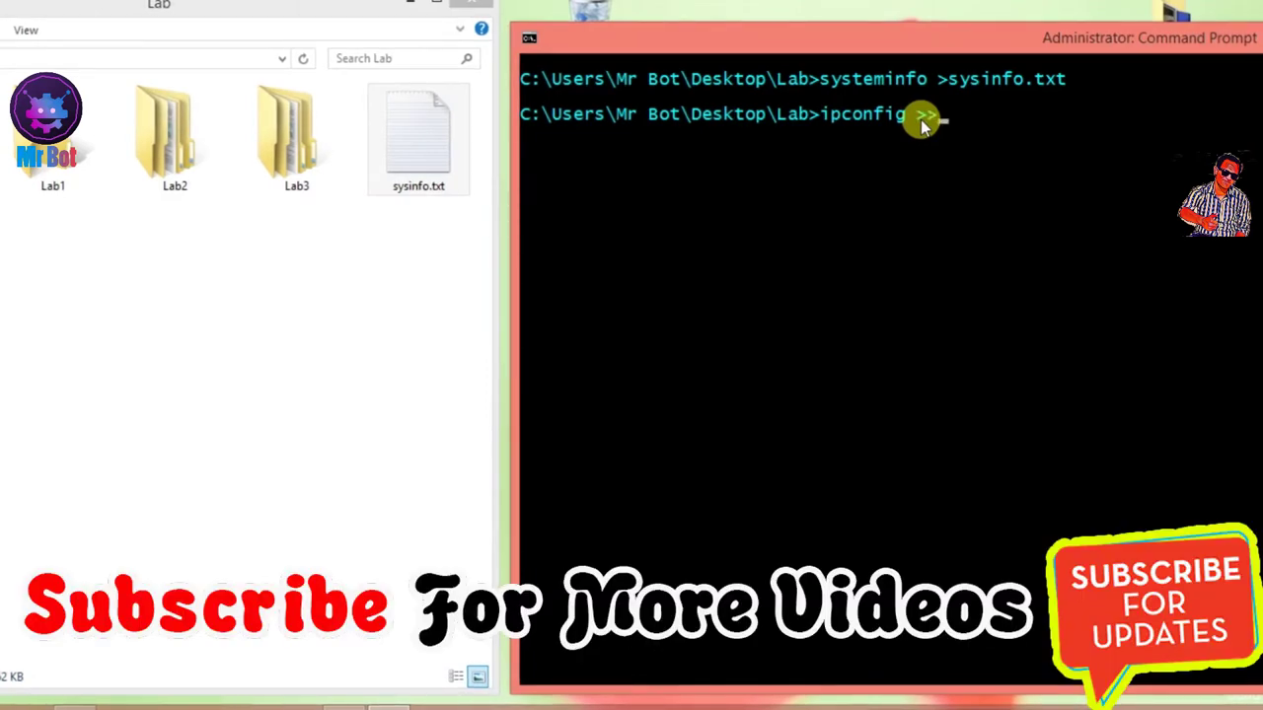
type(">")
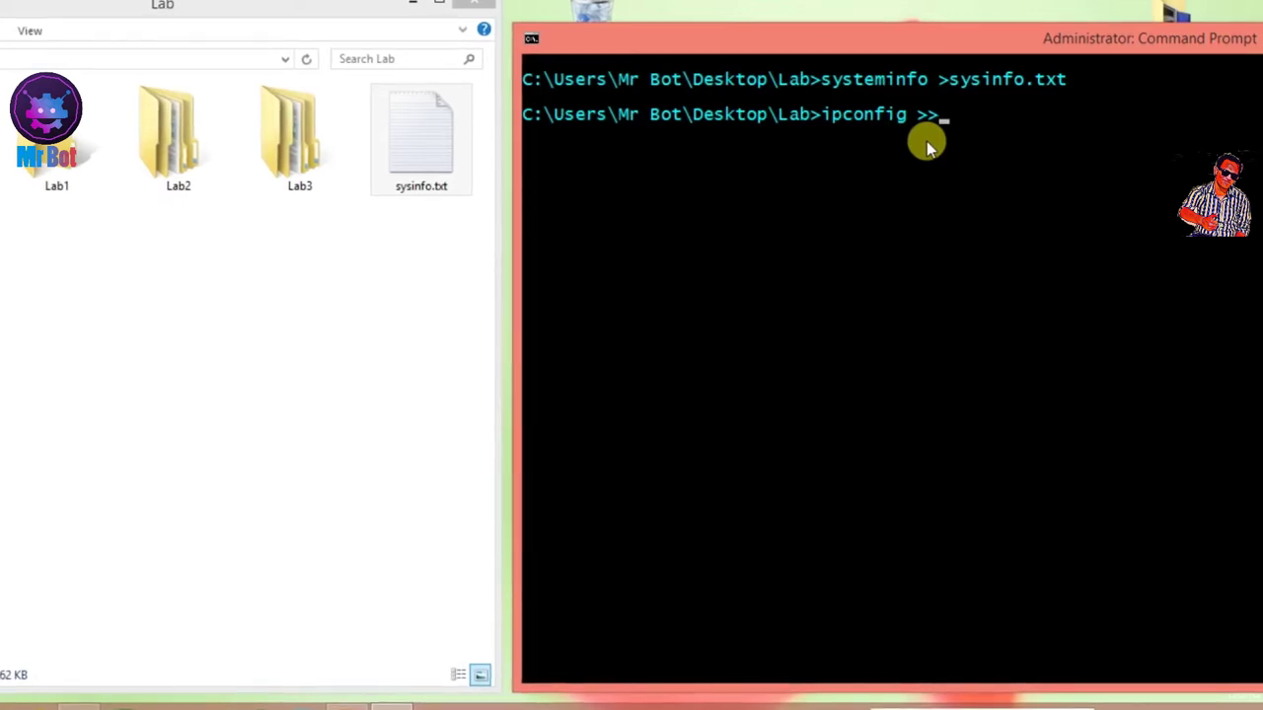
type("sys")
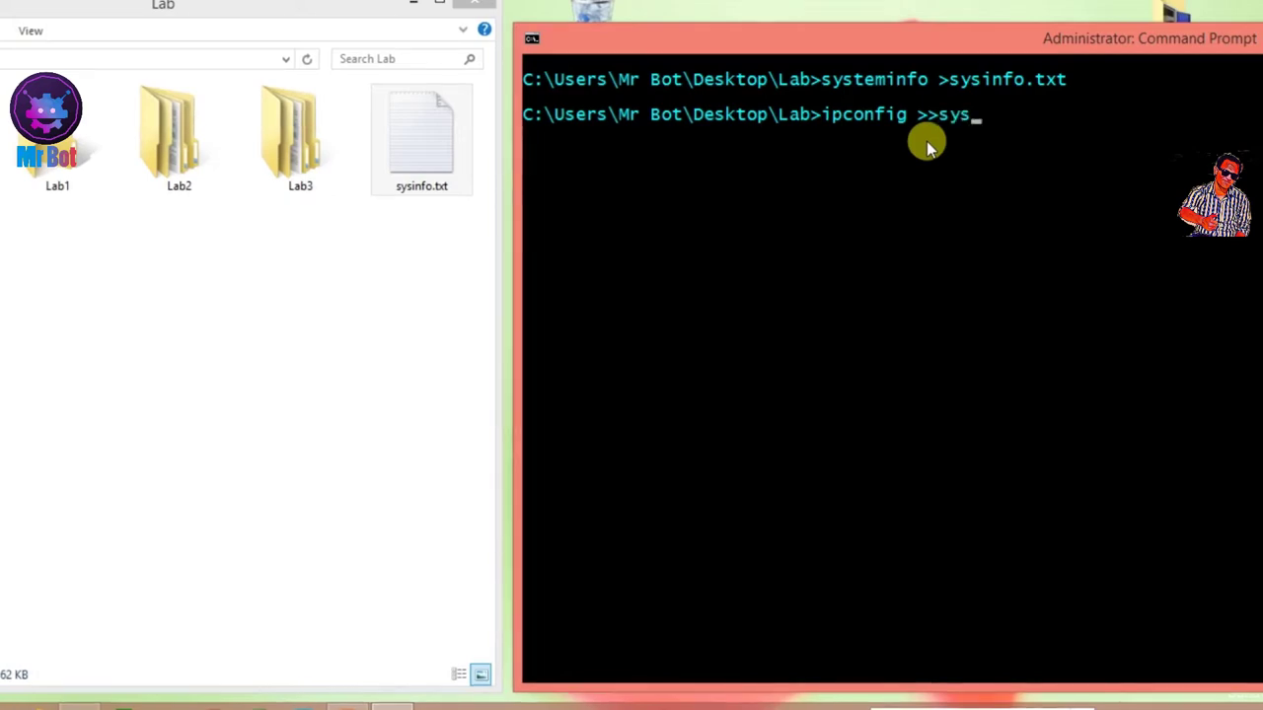
type("info")
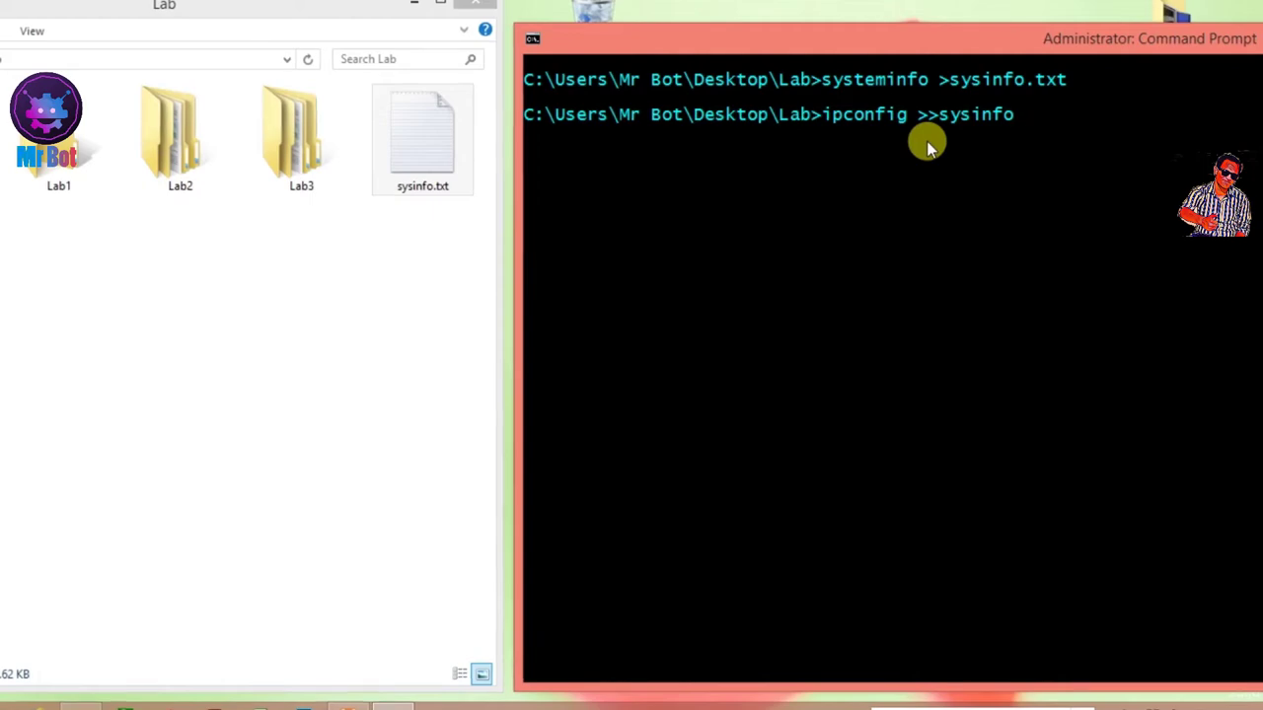
type(".txt")
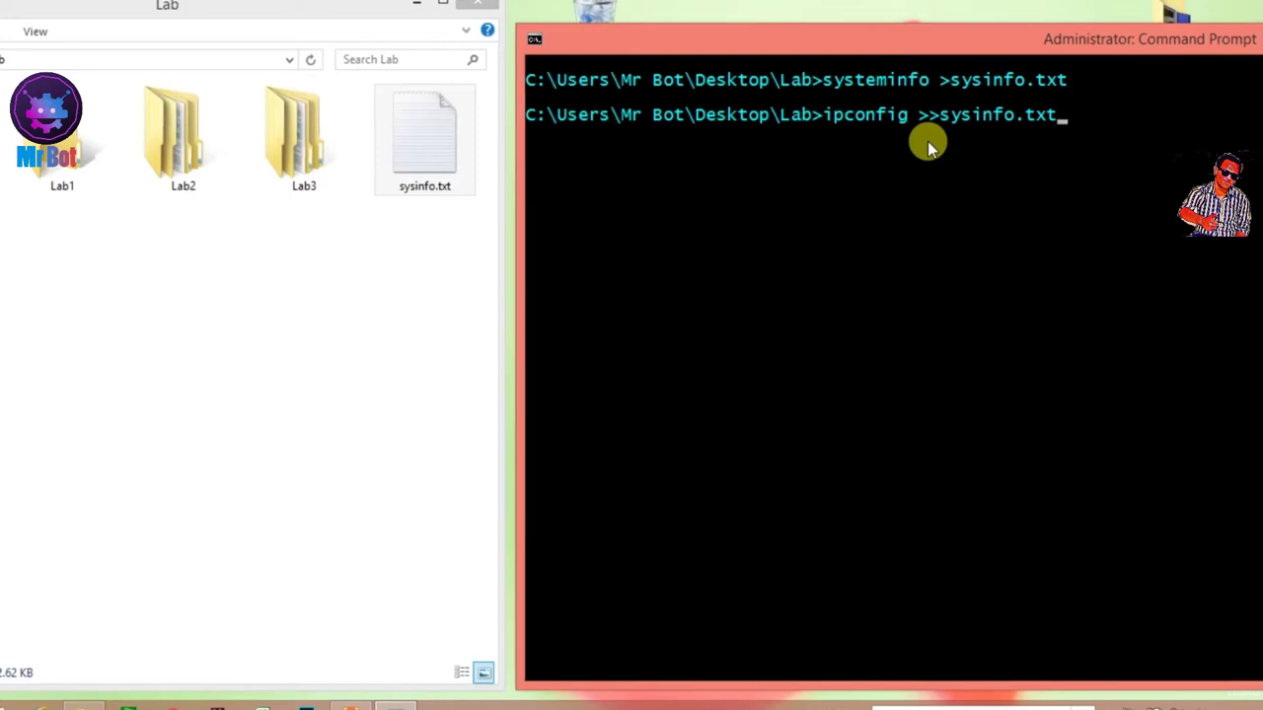
key("Return")
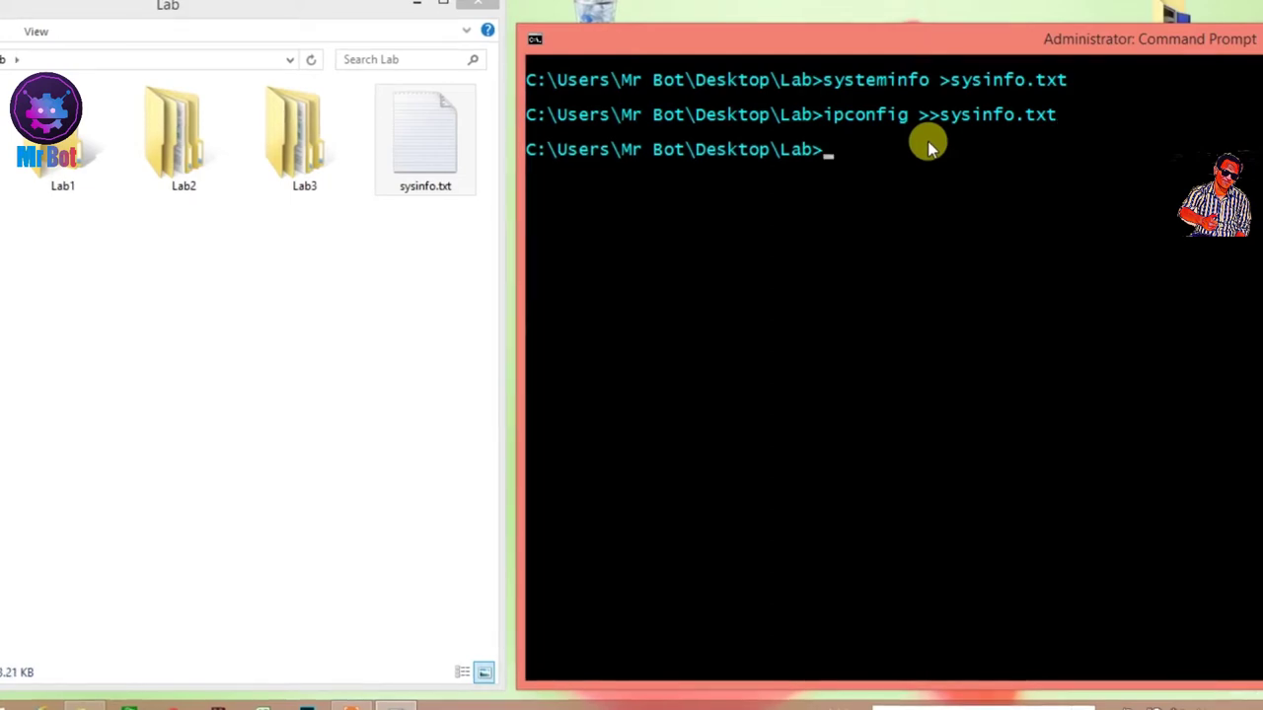
Reopen sysinfo.txt from the Lab folder, examine the Windows IP Configuration section appended after the system information, and close the file.
left_click(378, 148)
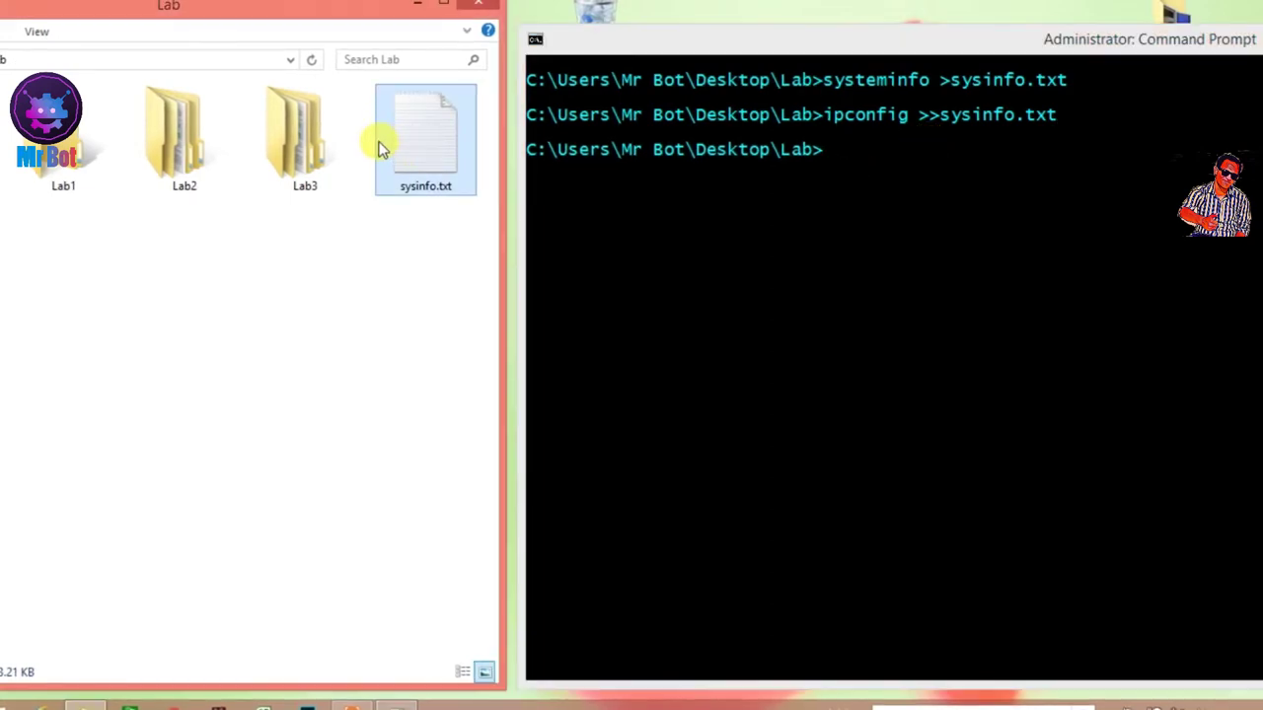
left_click(942, 242)
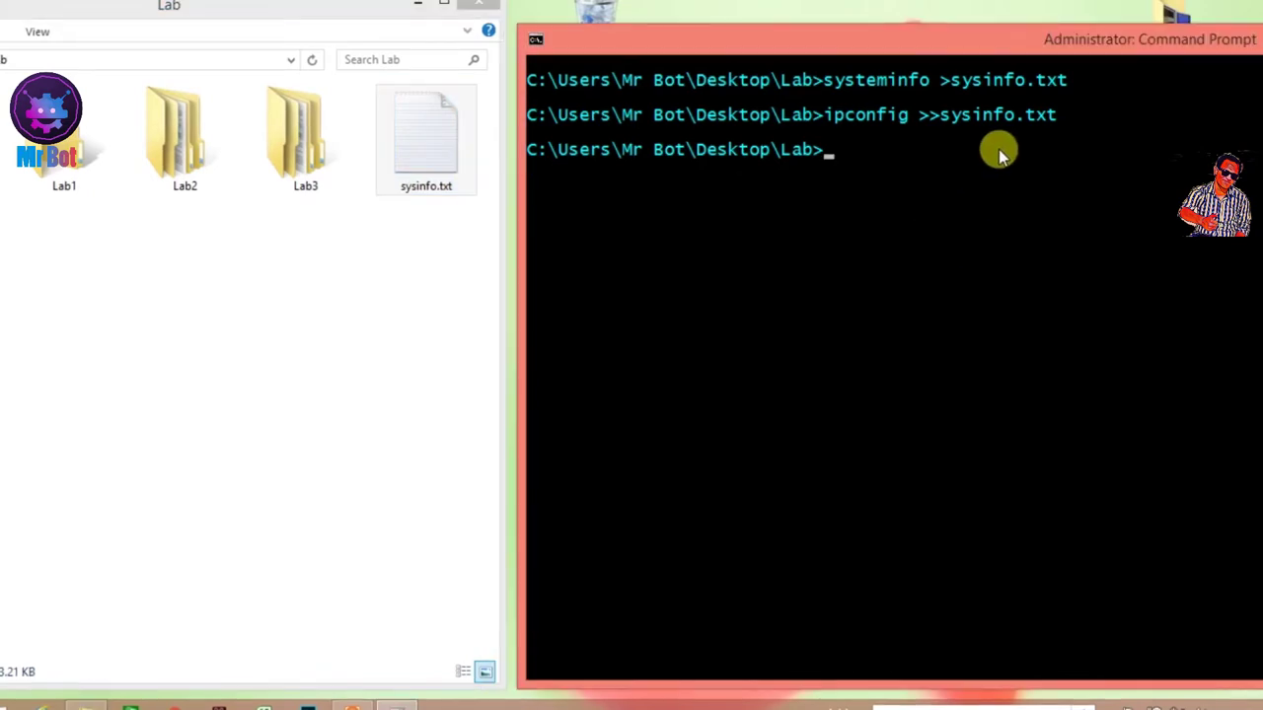
key("super+c")
left_click(1060, 131)
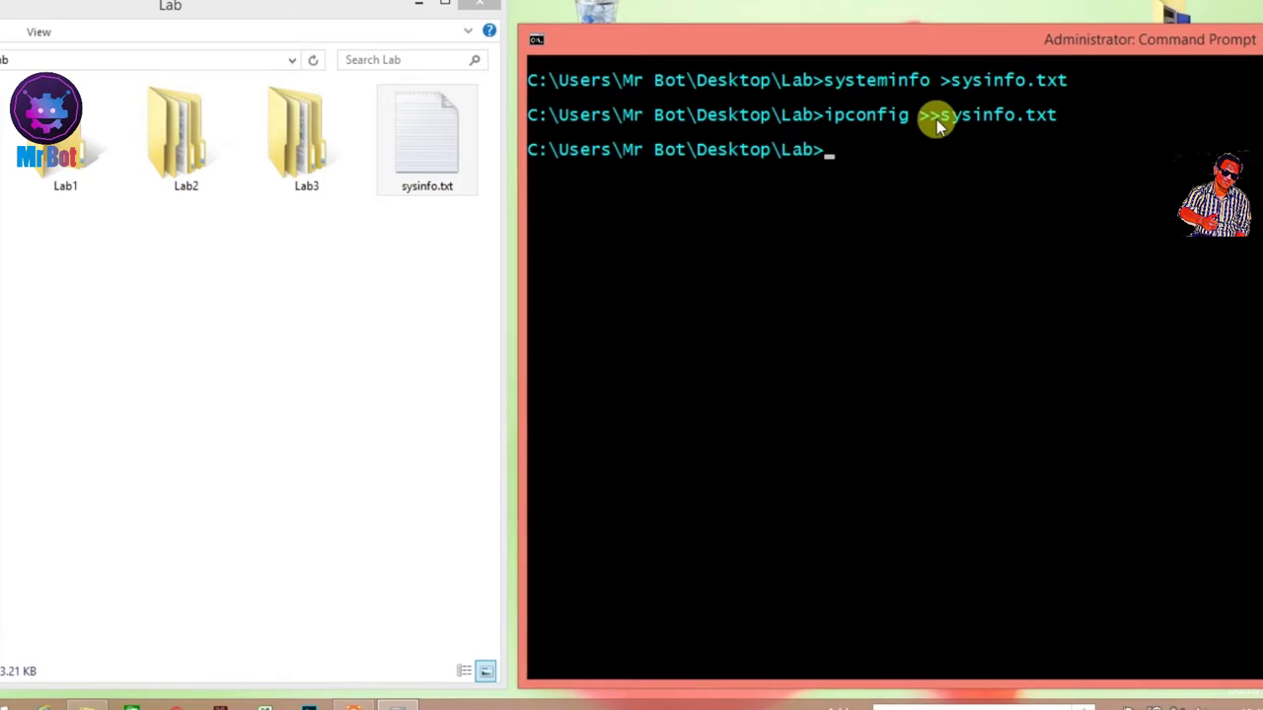
double_click(427, 148)
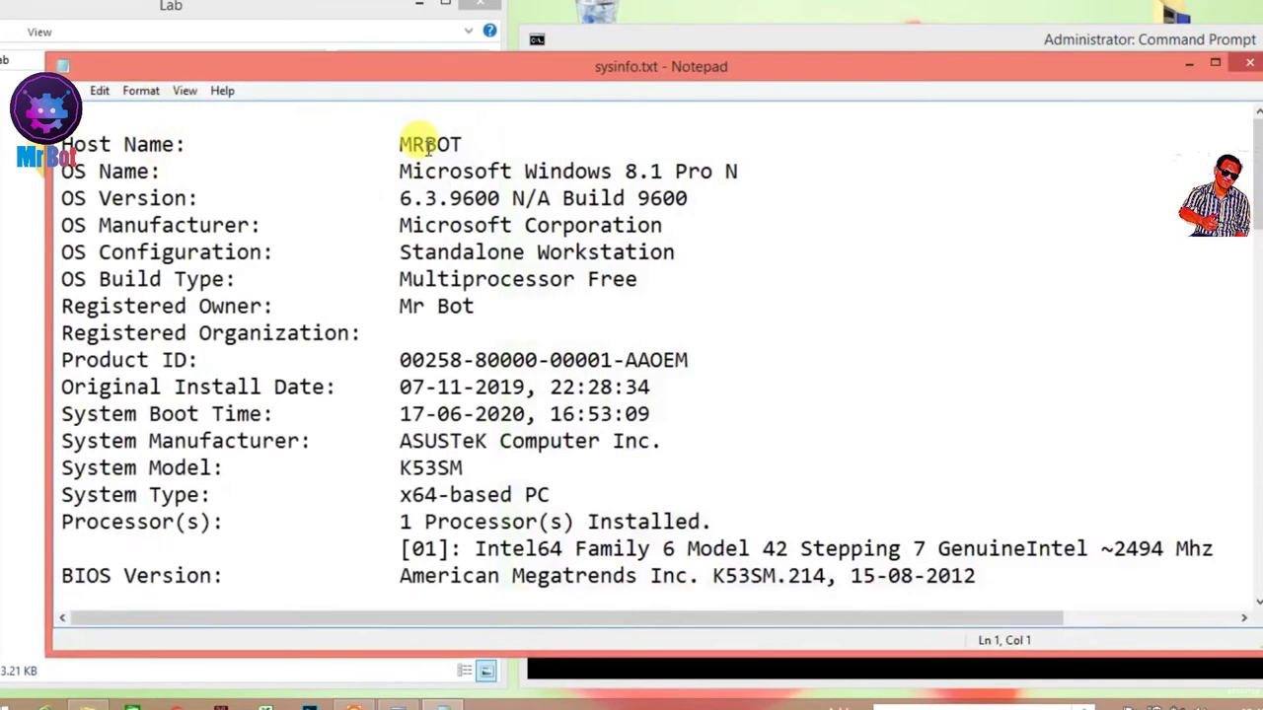
left_click_drag(1255, 187, 1255, 533)
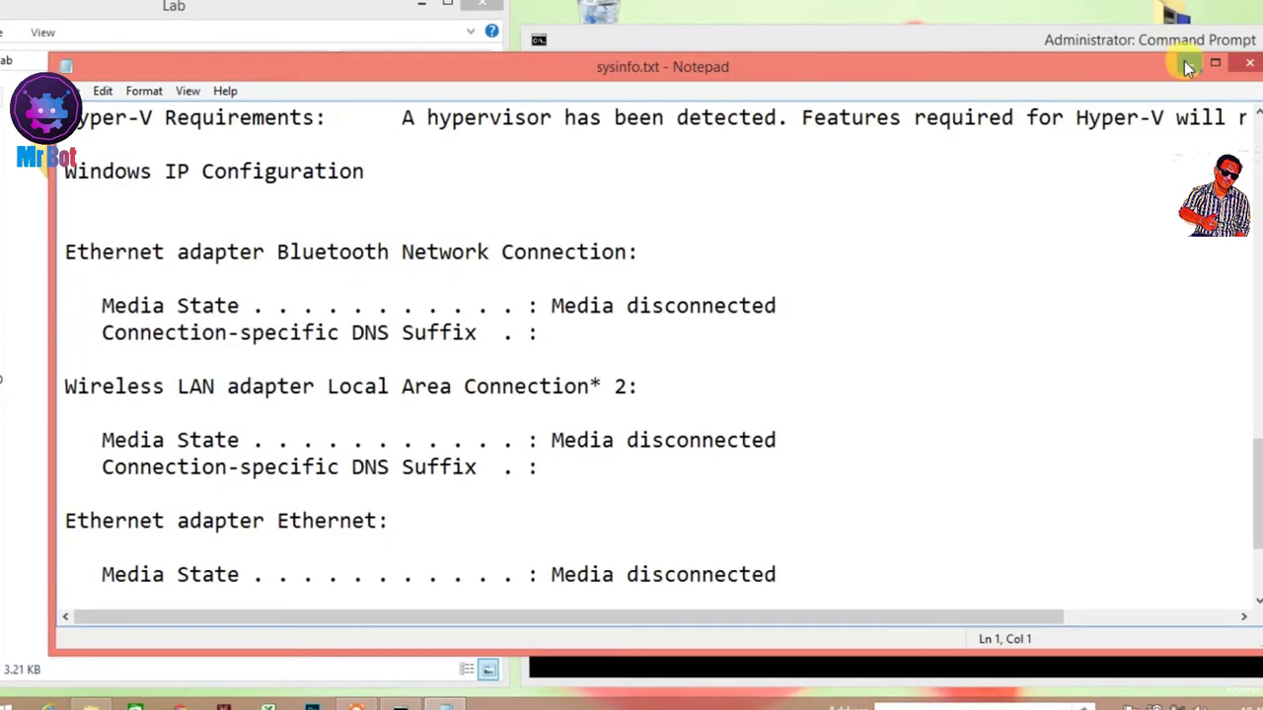
left_click(1251, 65)
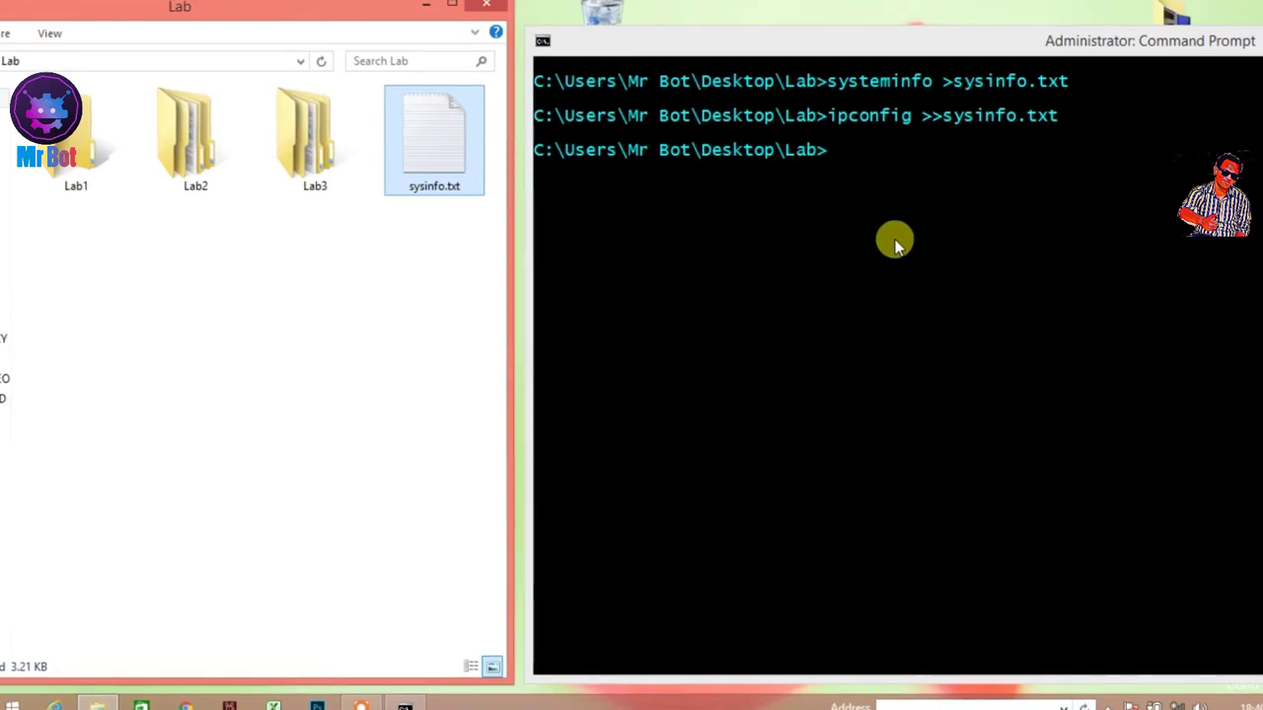
List the running processes in the Command Prompt with the qprocess command.
left_click(856, 172)
type("qp")
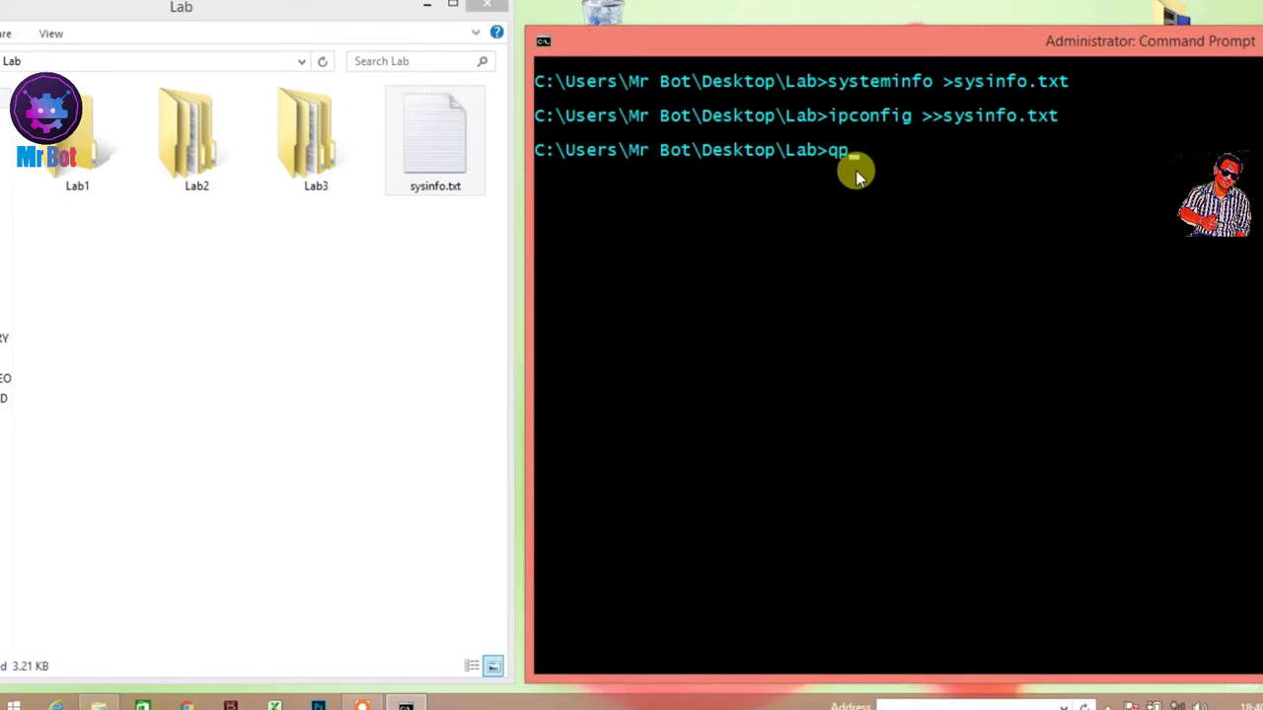
type("rocess")
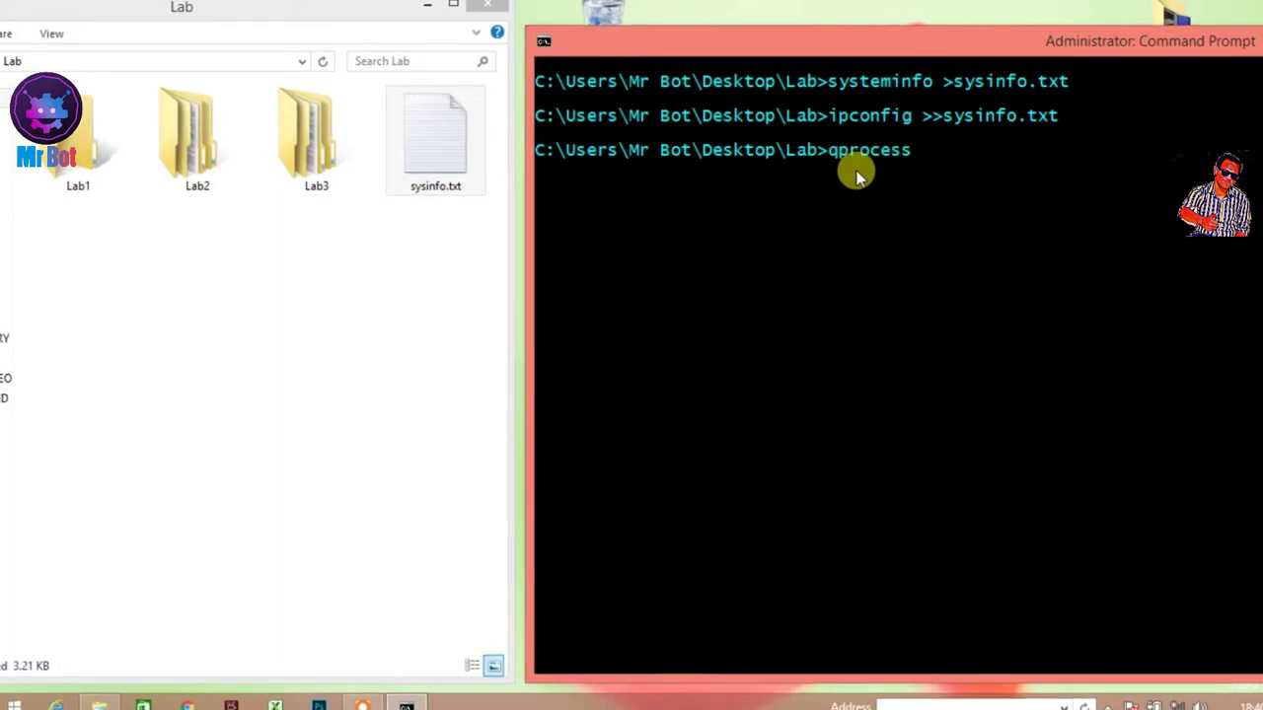
key("Return")
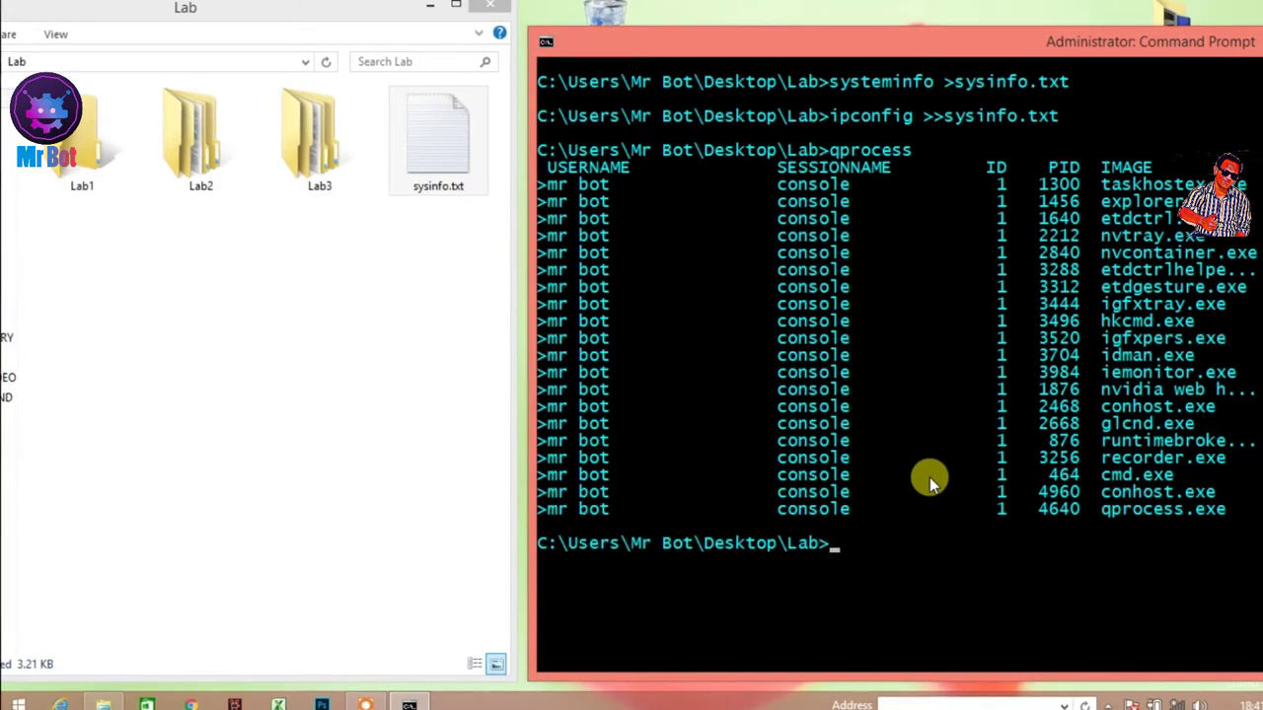
Clear the Command Prompt screen and pipe the qprocess output to the clipboard with qprocess | clip.
type("cls")
key("Return")
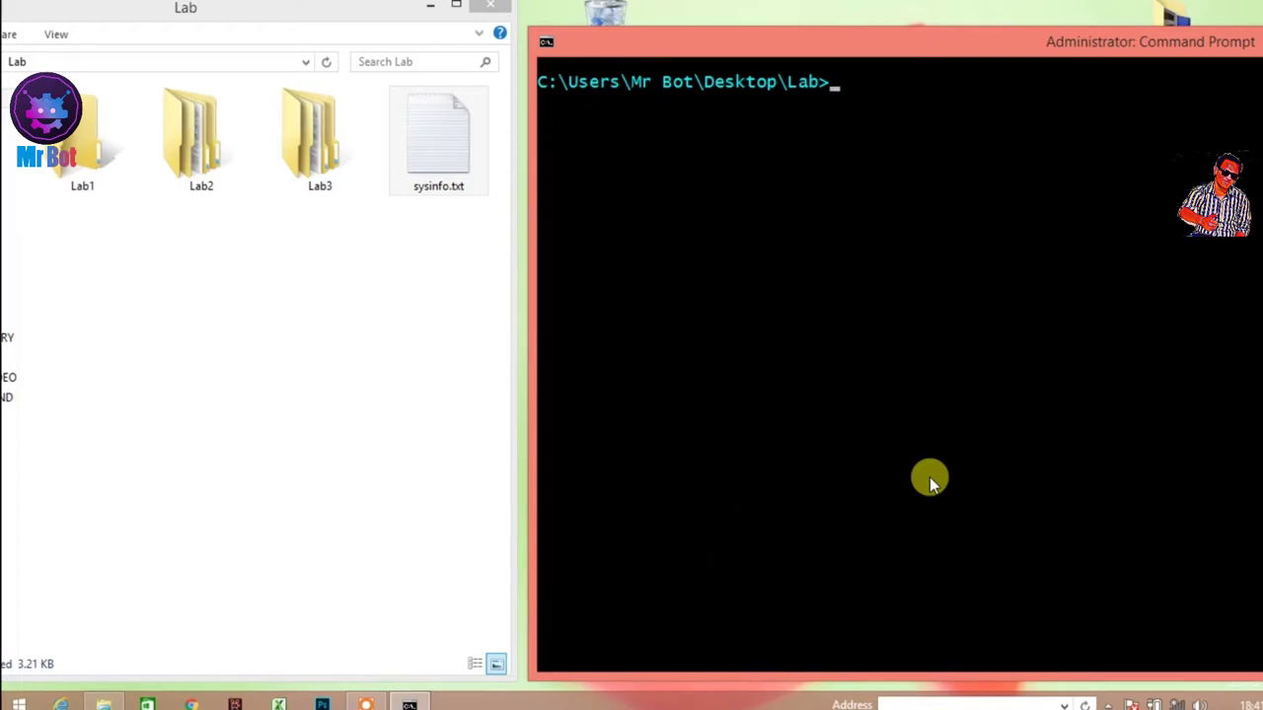
type("qprocess |")
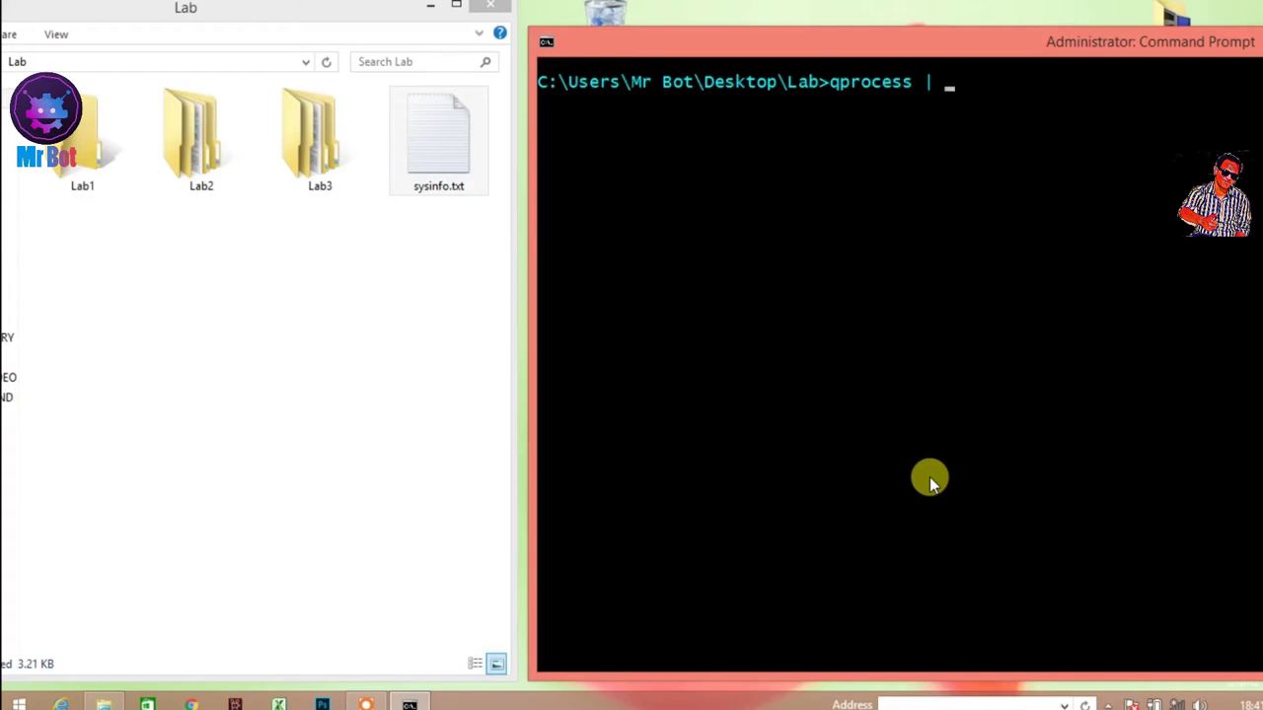
type("clip")
key("Return")
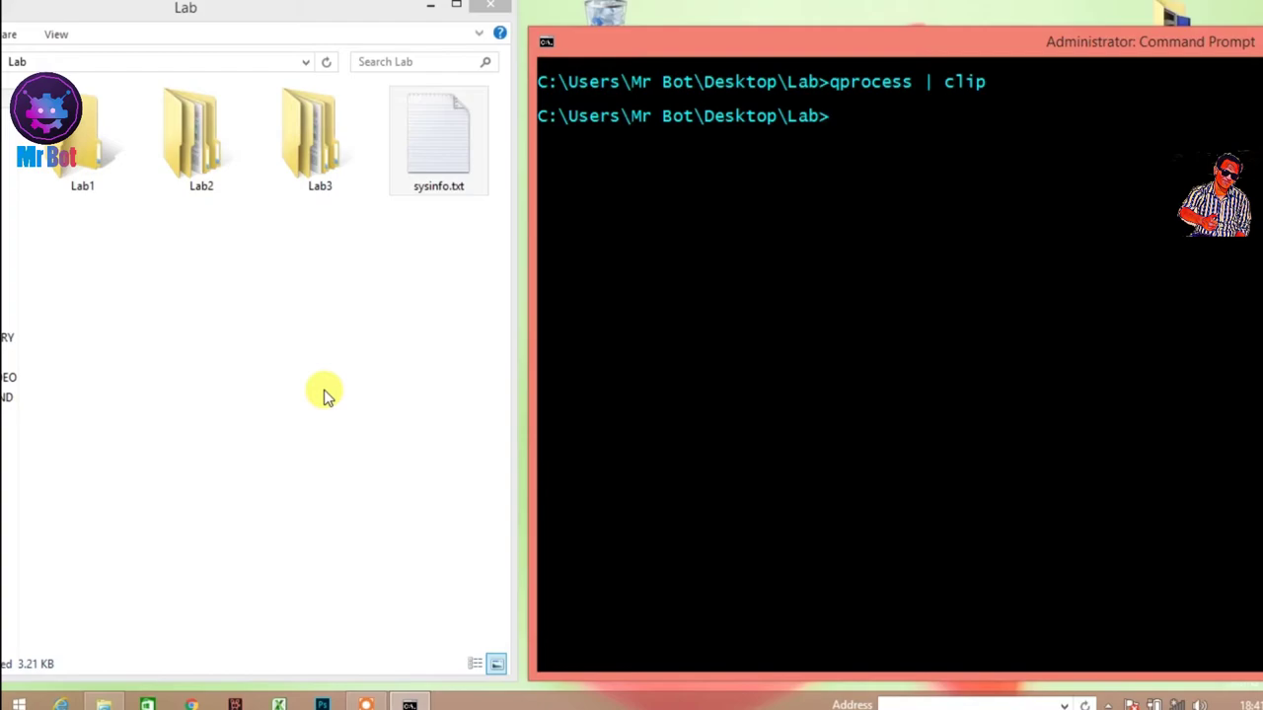
Open a blank Notepad document through the Run dialog.
key("super+r")
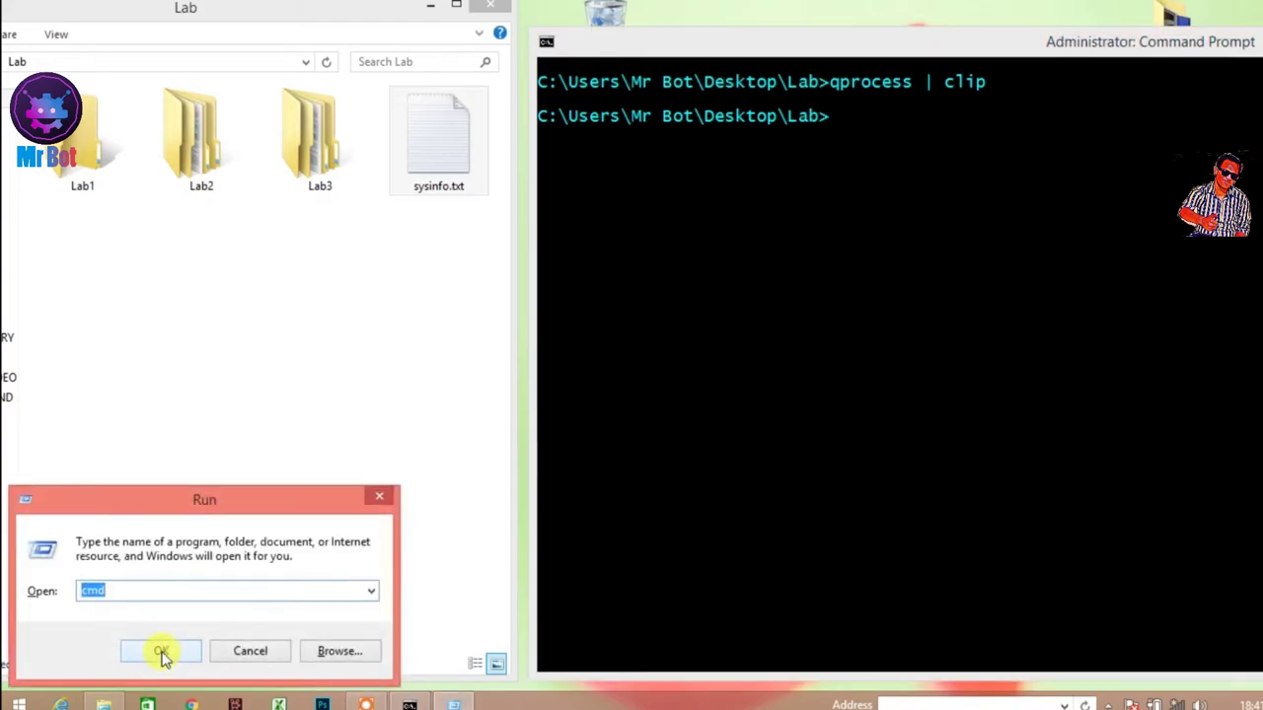
key("BackSpace")
type("note")
key("Down")
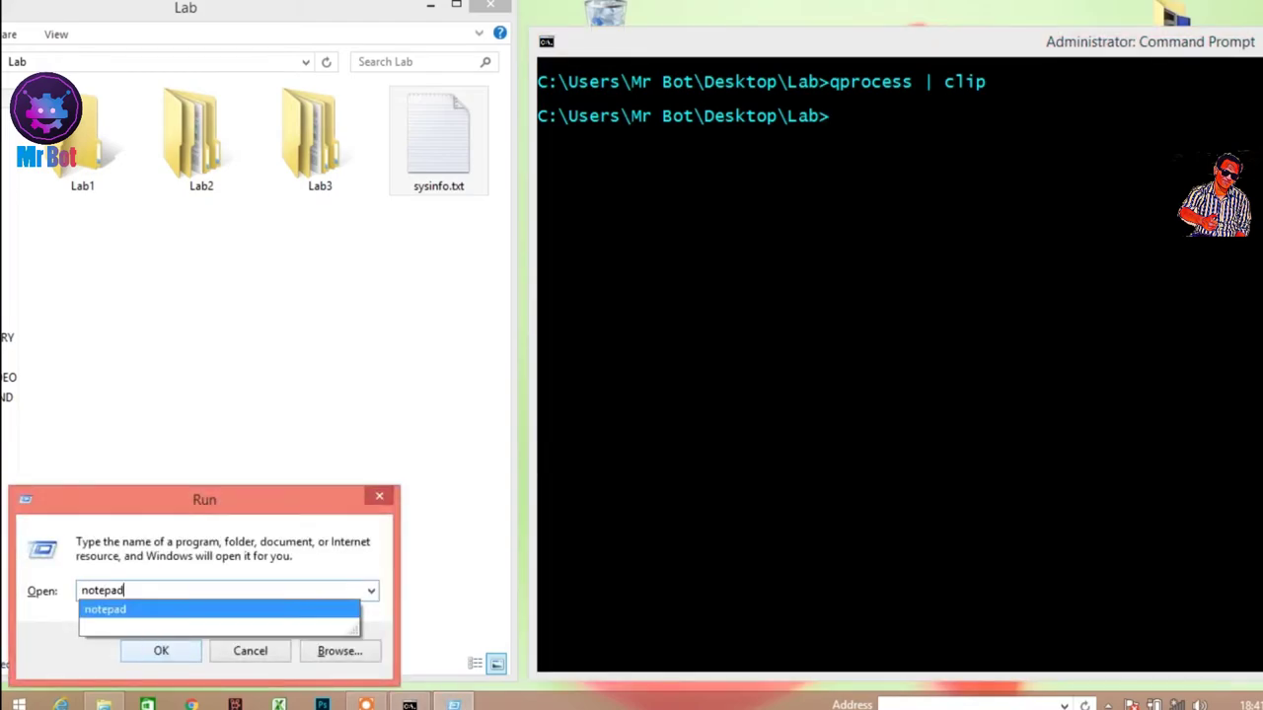
left_click(161, 651)
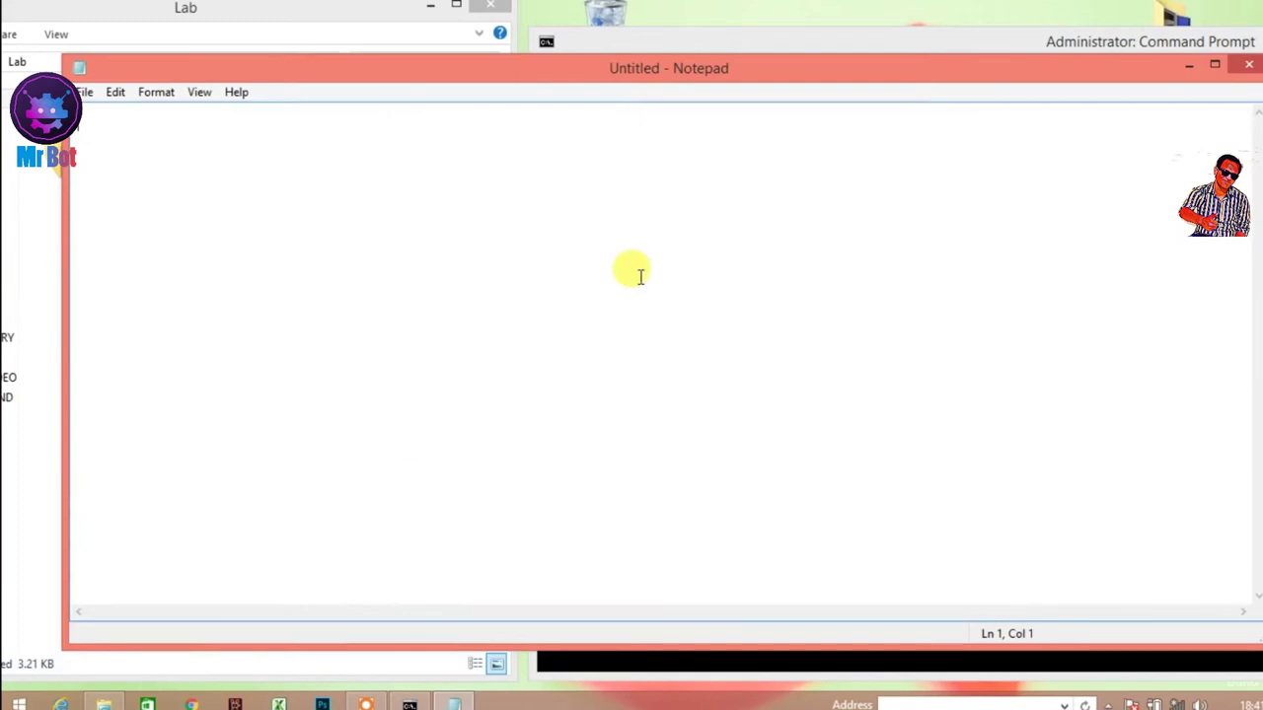
Paste the copied process list into the blank Notepad document, check it from its header row, and close it without saving.
left_click(865, 42)
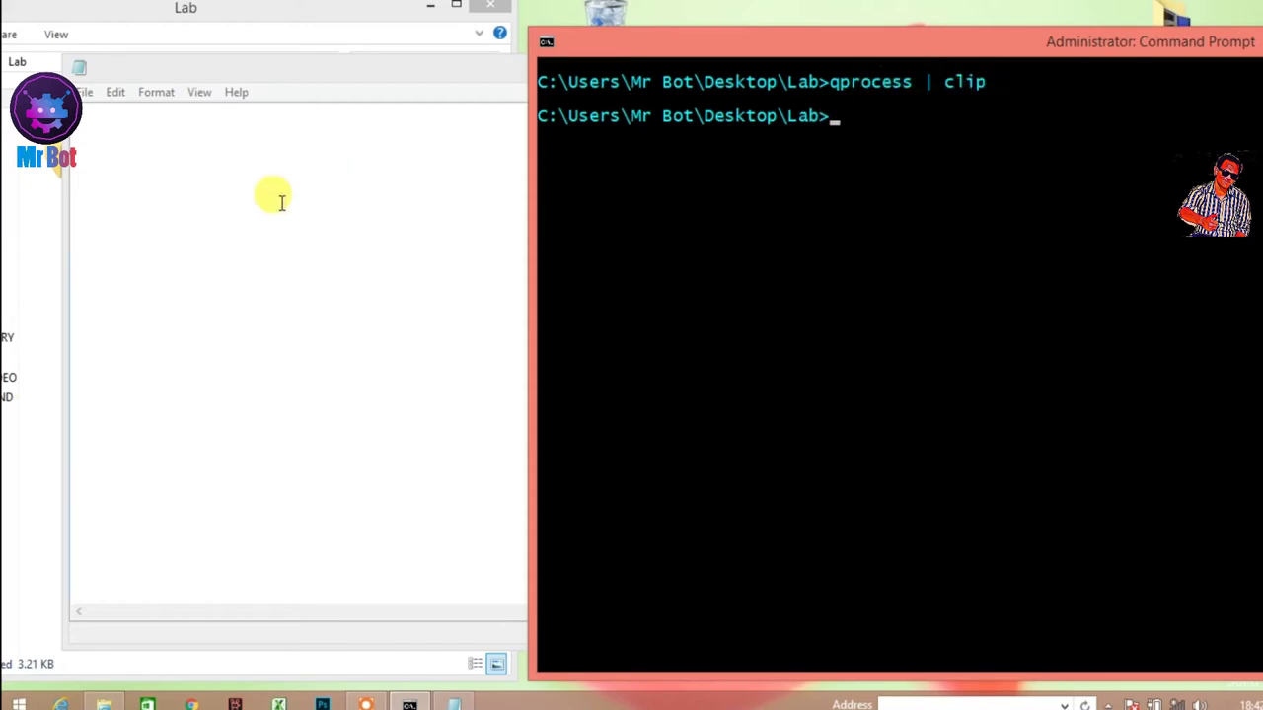
left_click(182, 170)
right_click(275, 142)
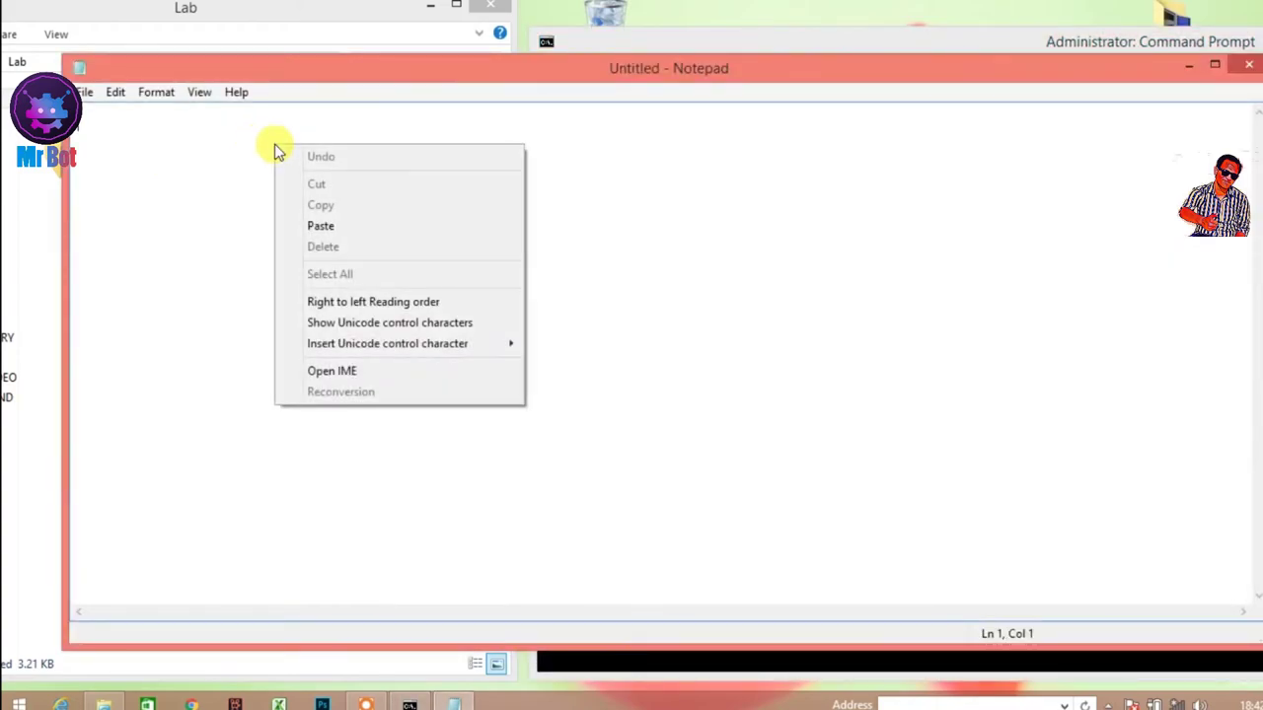
left_click(317, 228)
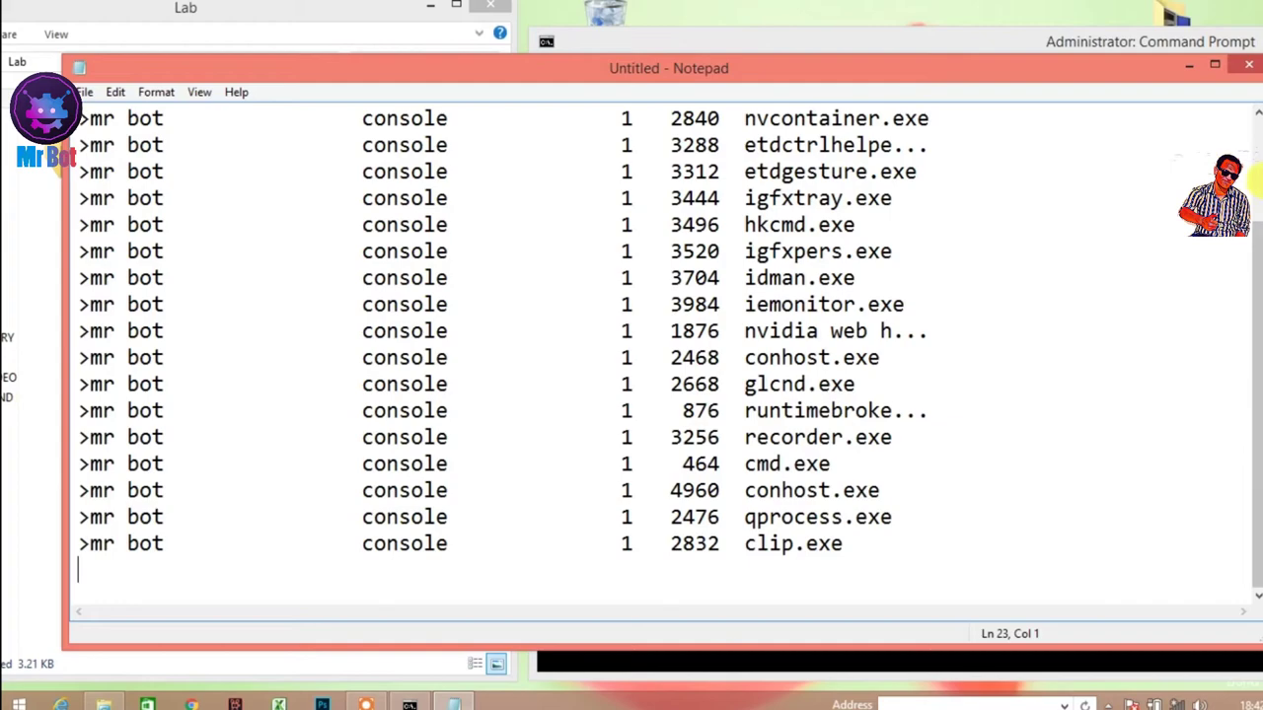
scroll(1085, 173, "up", 2)
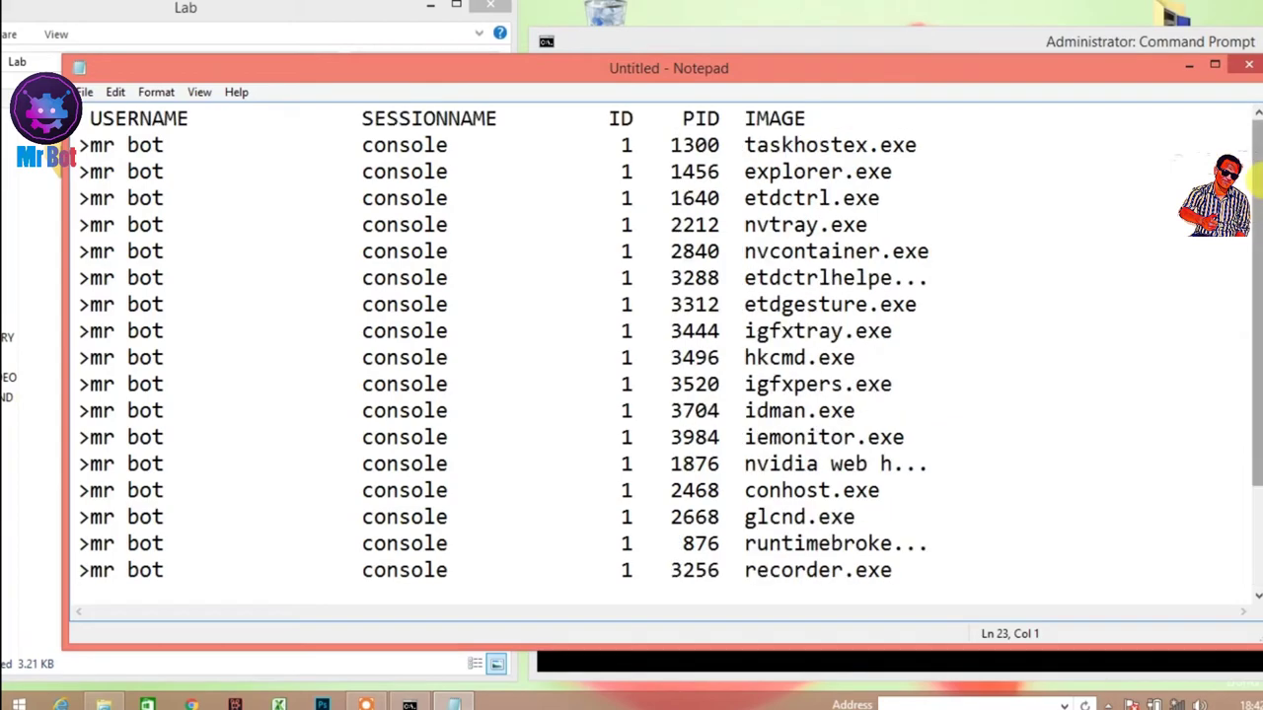
left_click(1248, 65)
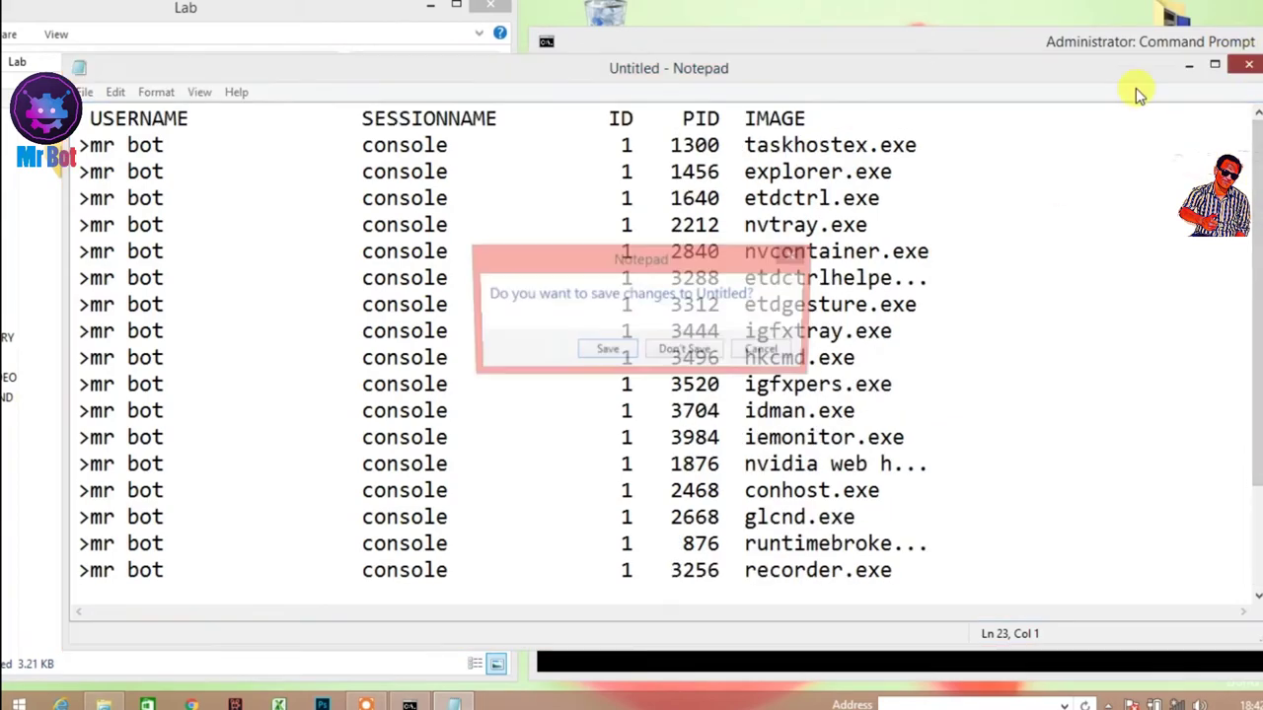
left_click(681, 351)
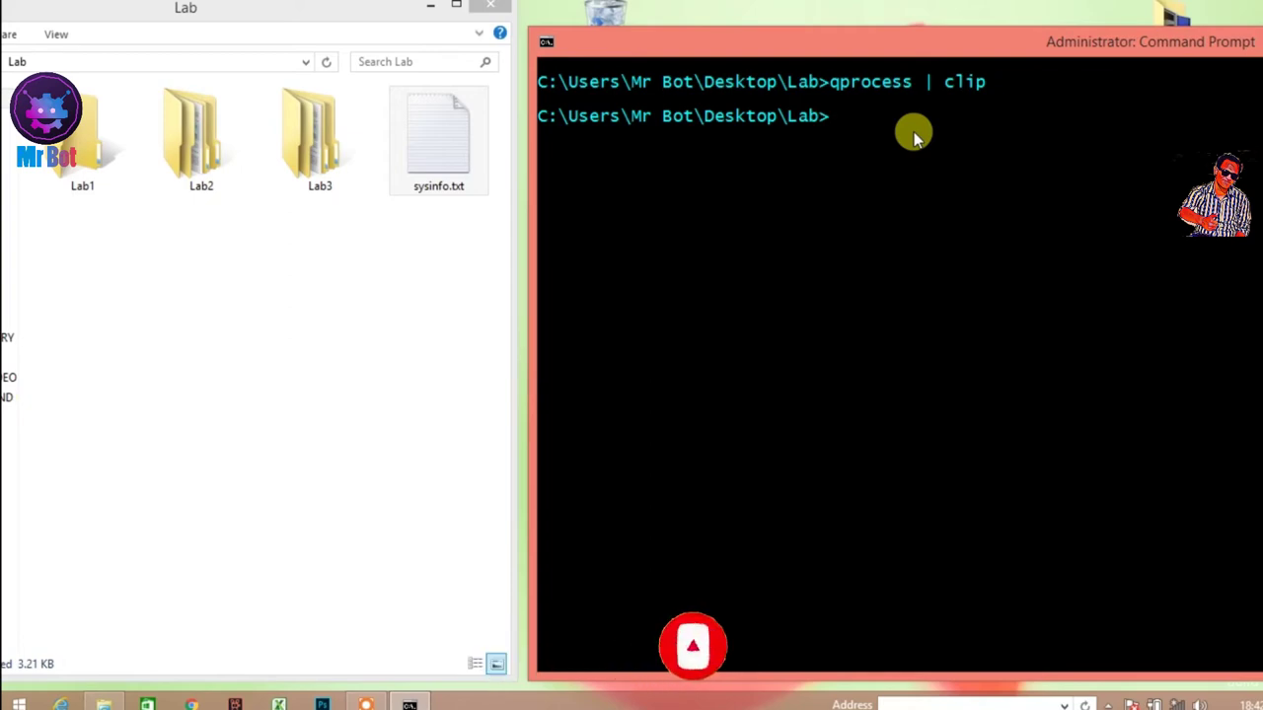
Clear the Command Prompt screen and run both commands in one line with ipconfig && systeminfo.
type("cls")
key("Return")
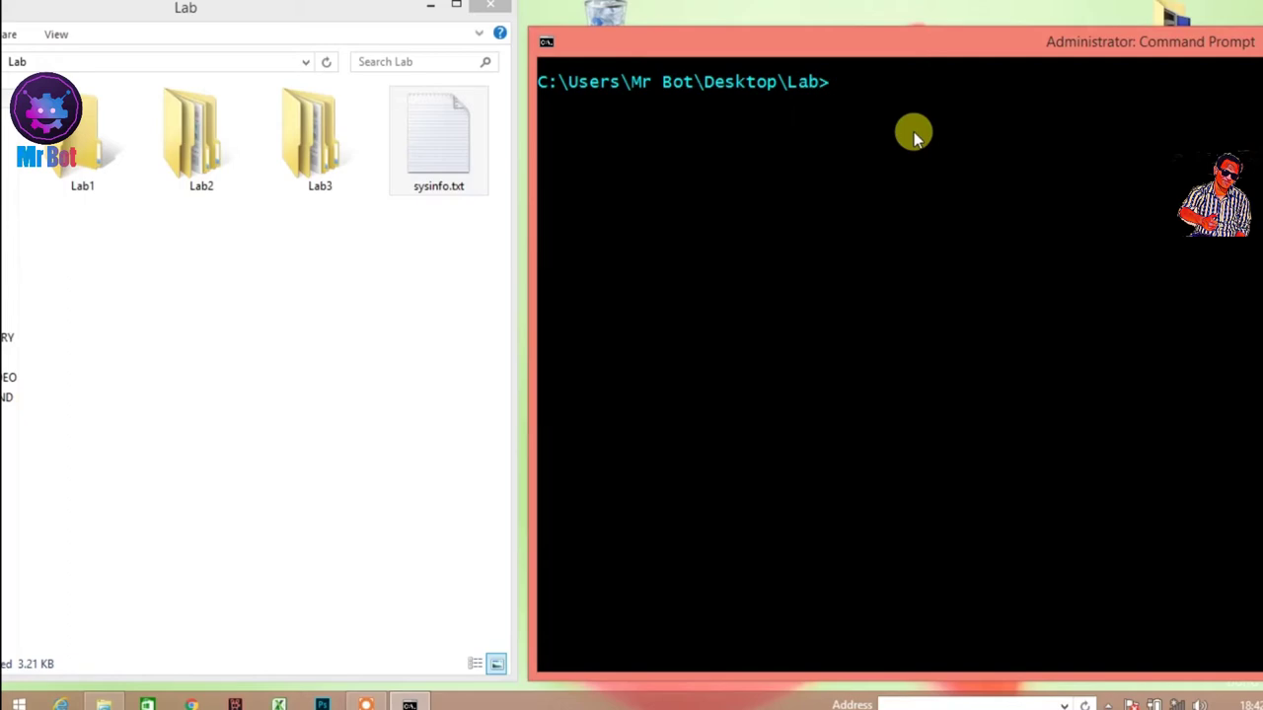
type("ipconfig")
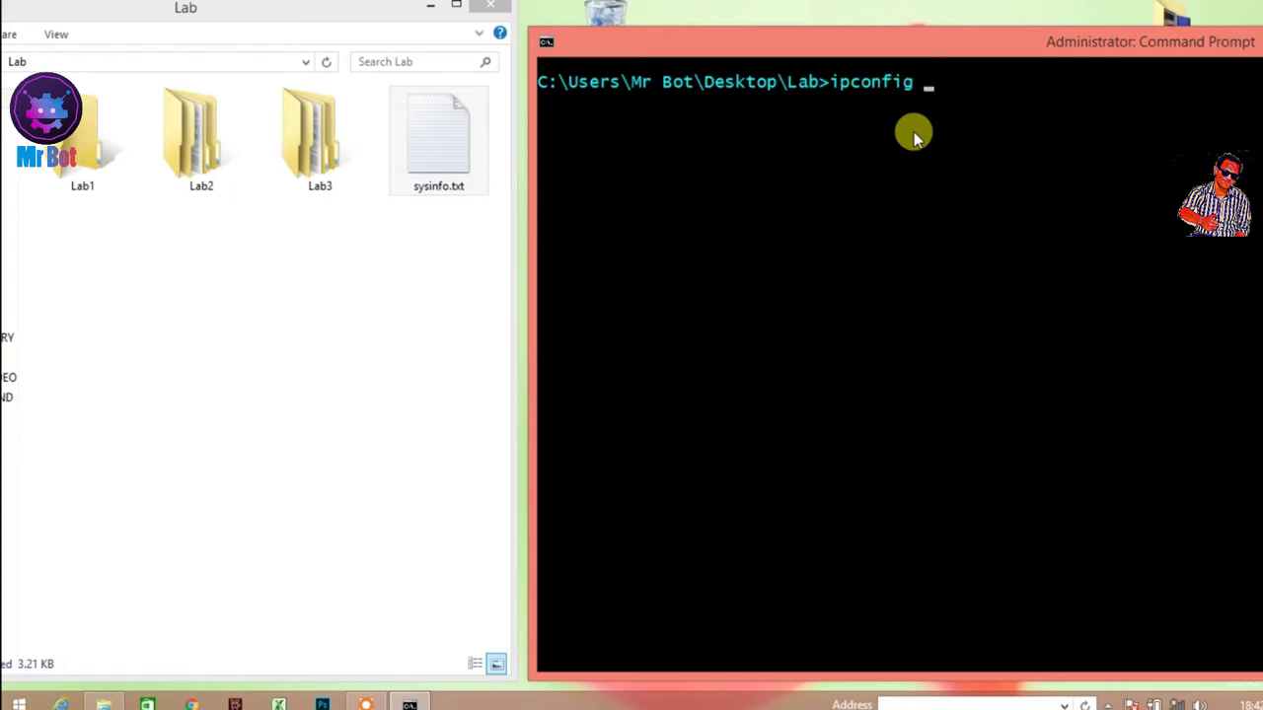
type(" && systeminfo")
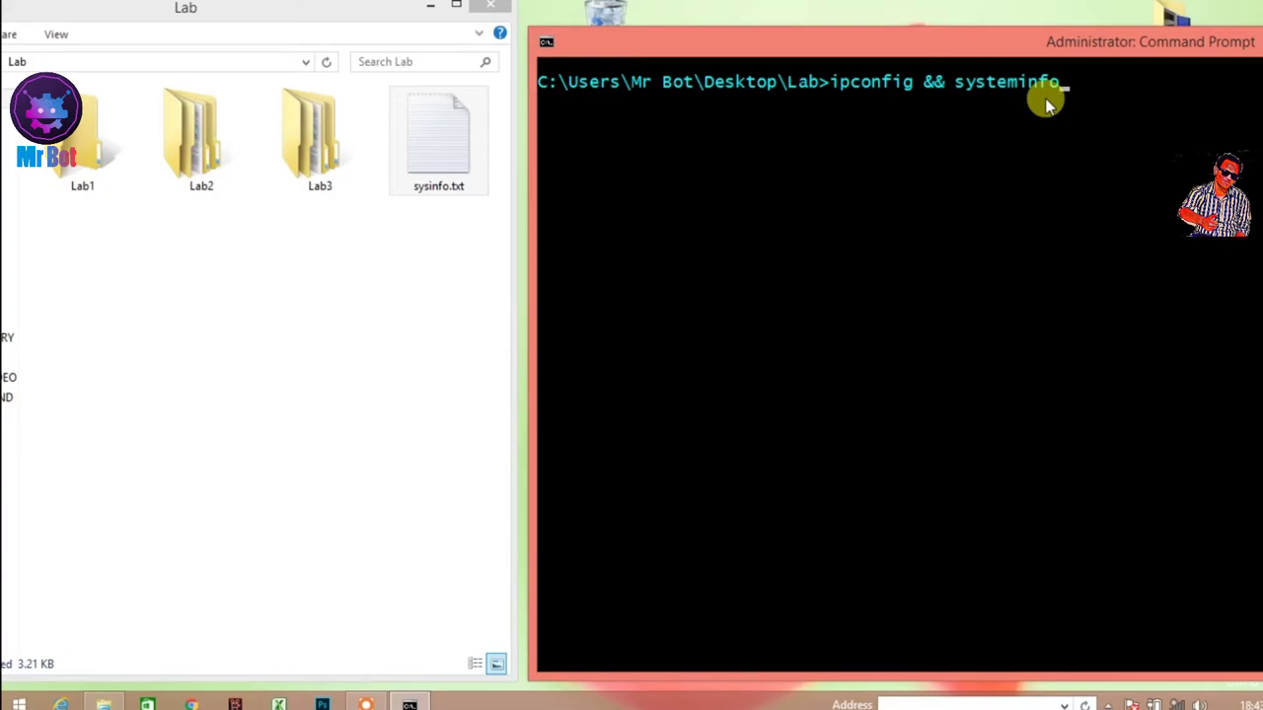
key("Return")
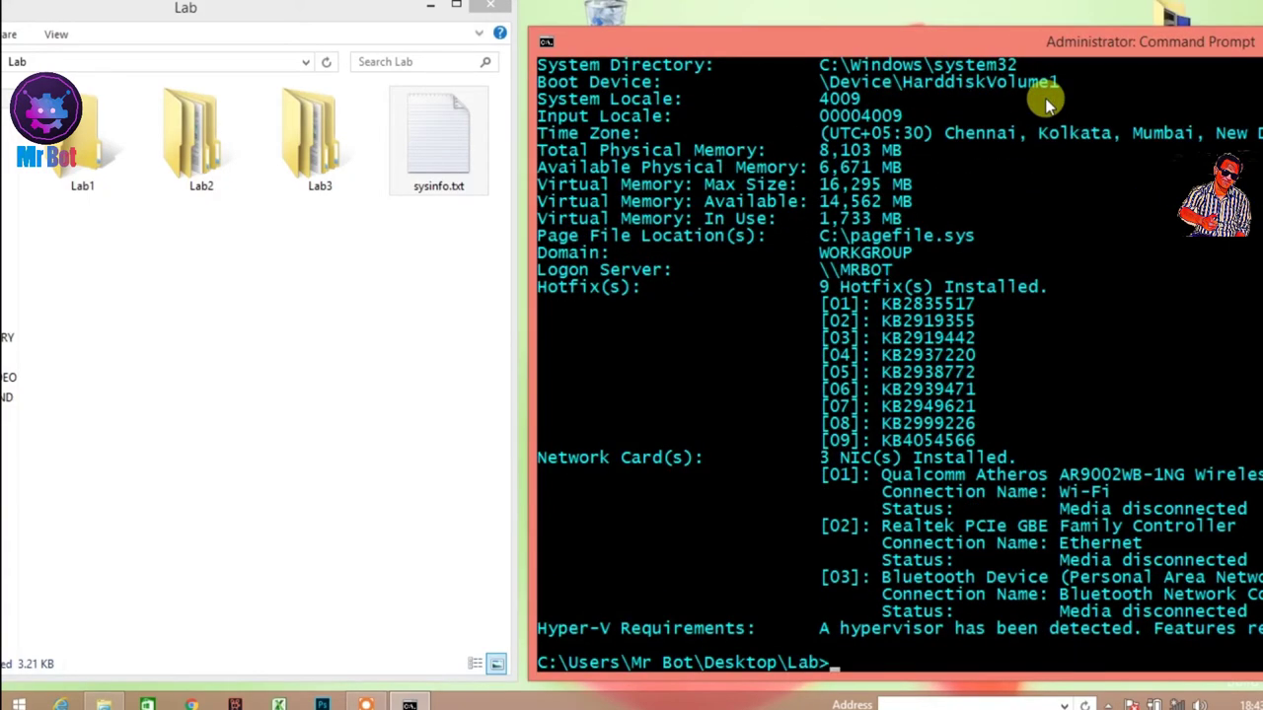
Bring the whole Command Prompt window into view and review the combined output back to the Windows IP Configuration at its start.
left_click_drag(1148, 41, 933, 56)
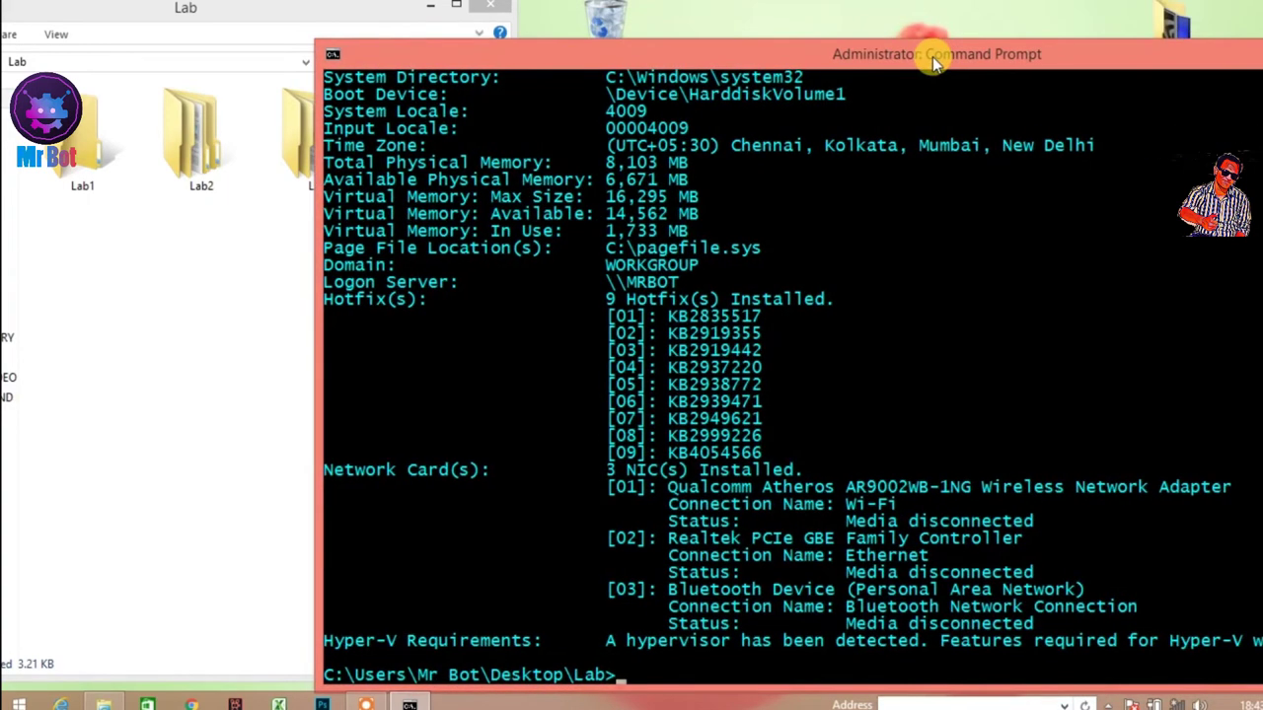
double_click(932, 56)
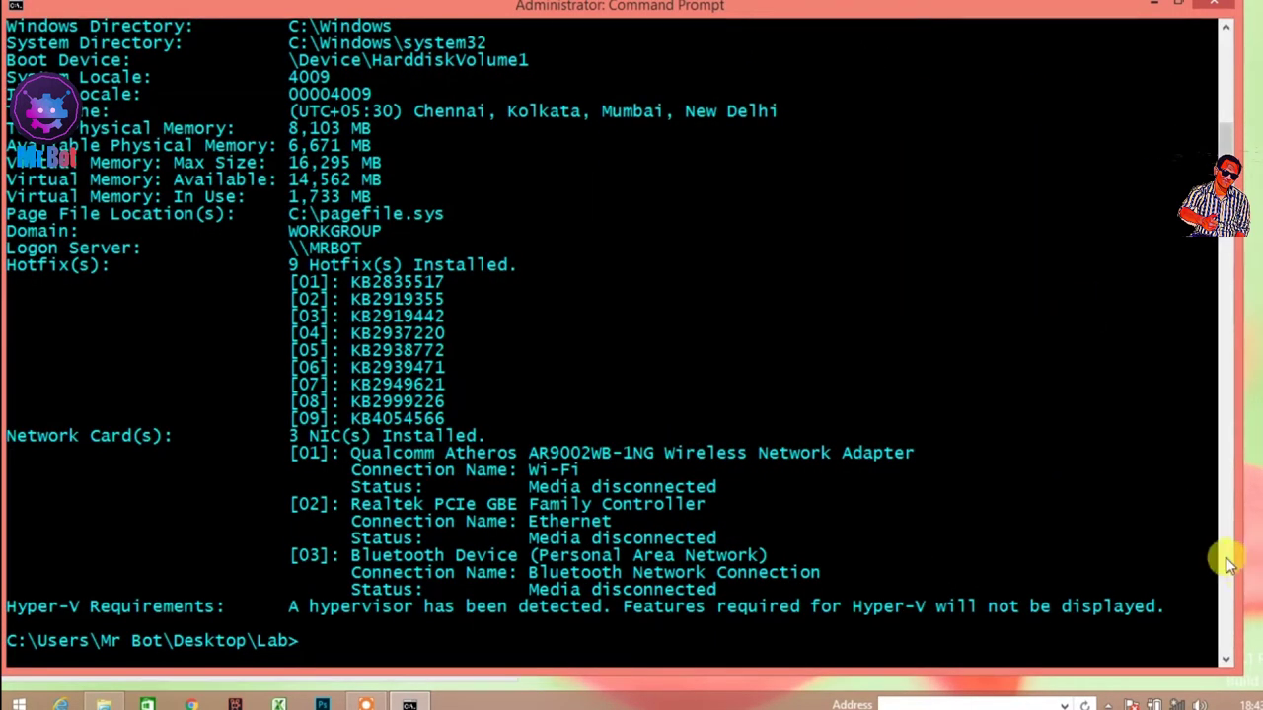
scroll(1223, 124, "up", 8)
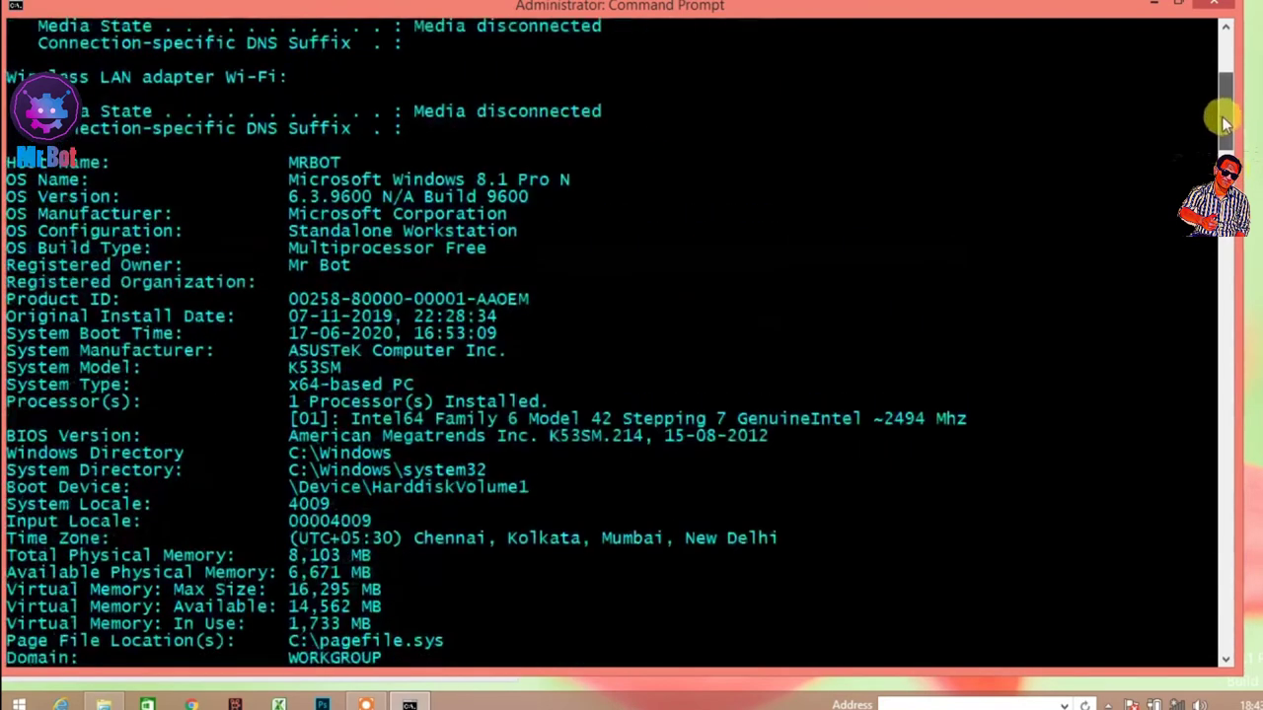
left_click_drag(1223, 124, 1216, 69)
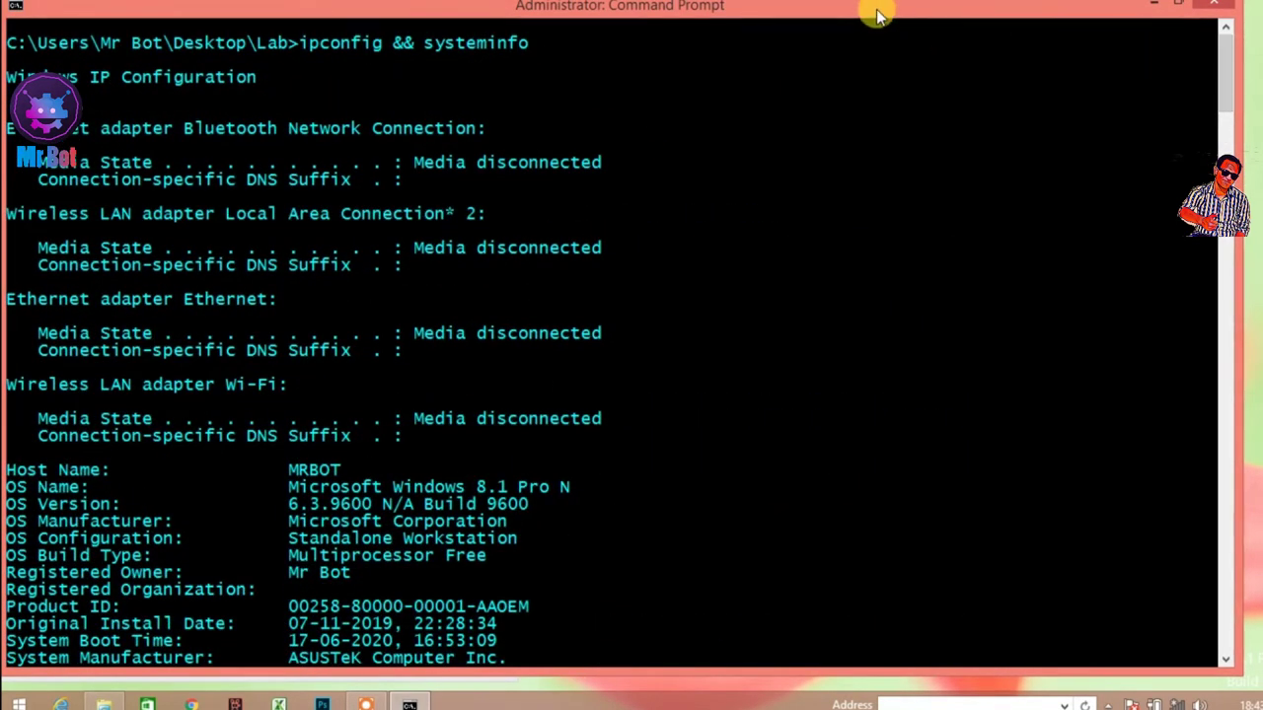
left_click_drag(897, 14, 1123, 27)
double_click(1124, 33)
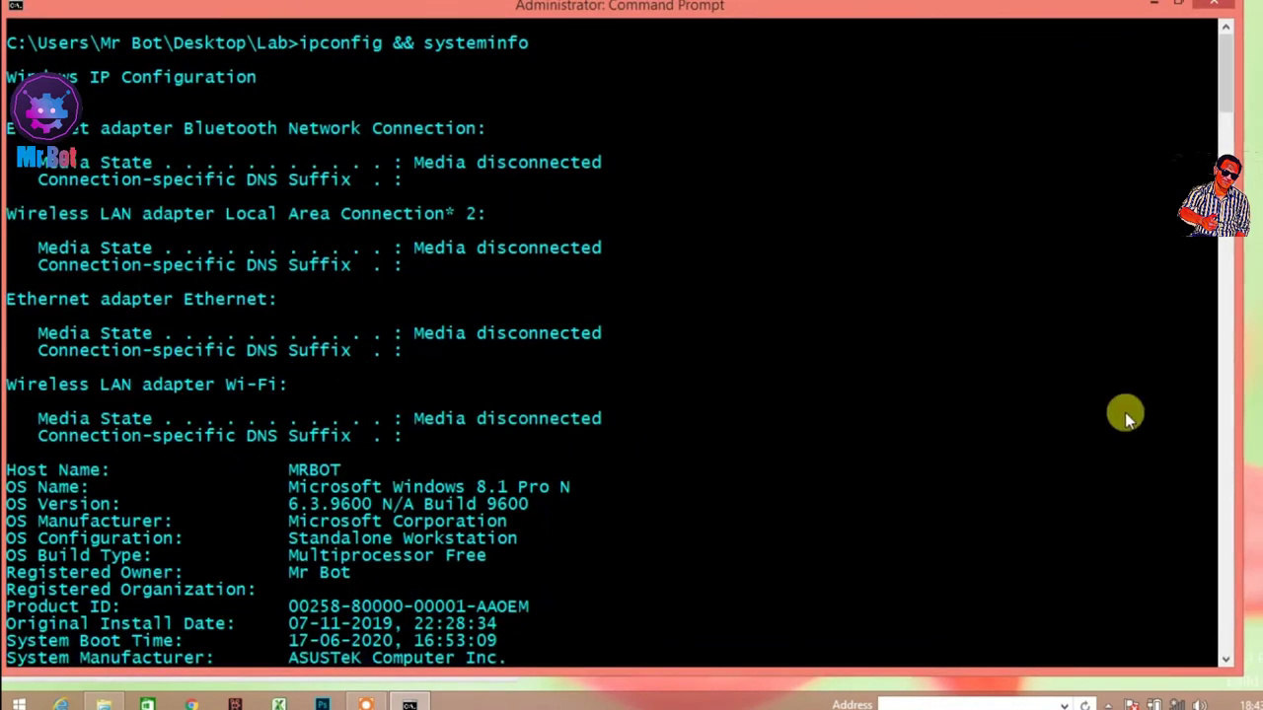
Clear the combined output from the Command Prompt and place its window beside the Lab folder again.
left_click_drag(1233, 94, 1229, 281)
type("cls")
key("Return")
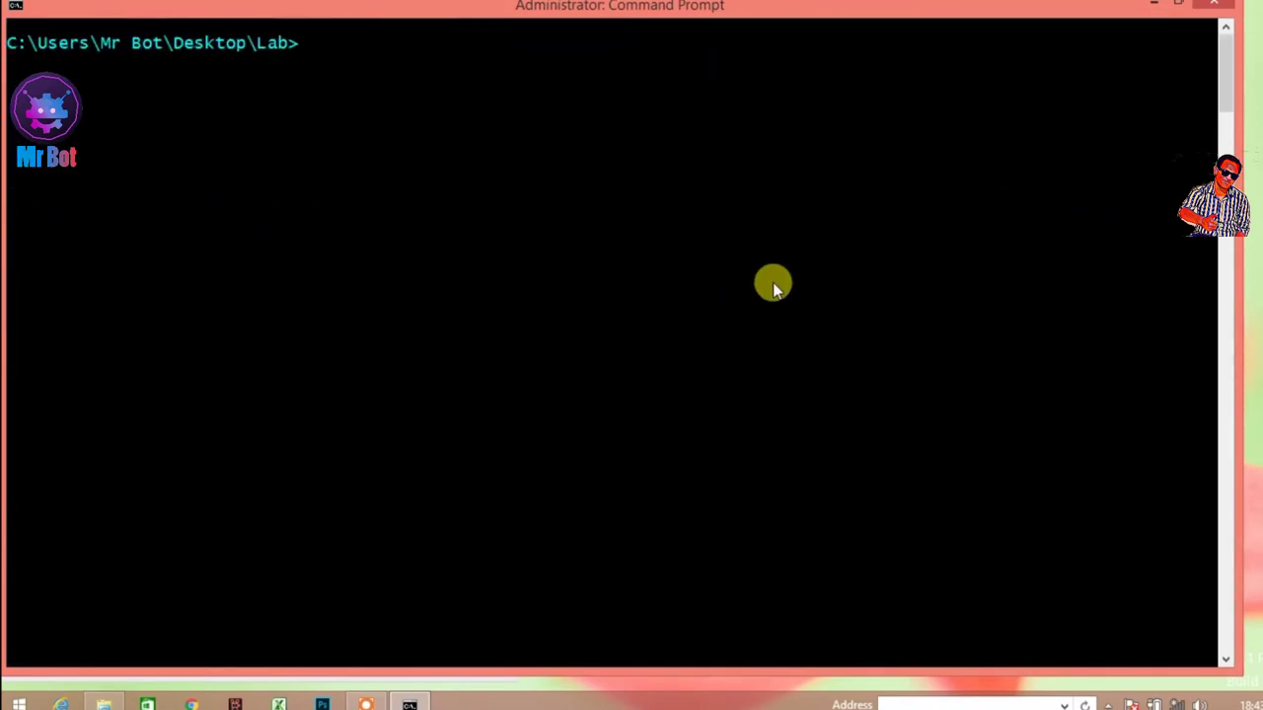
left_click_drag(859, 10, 1148, 33)
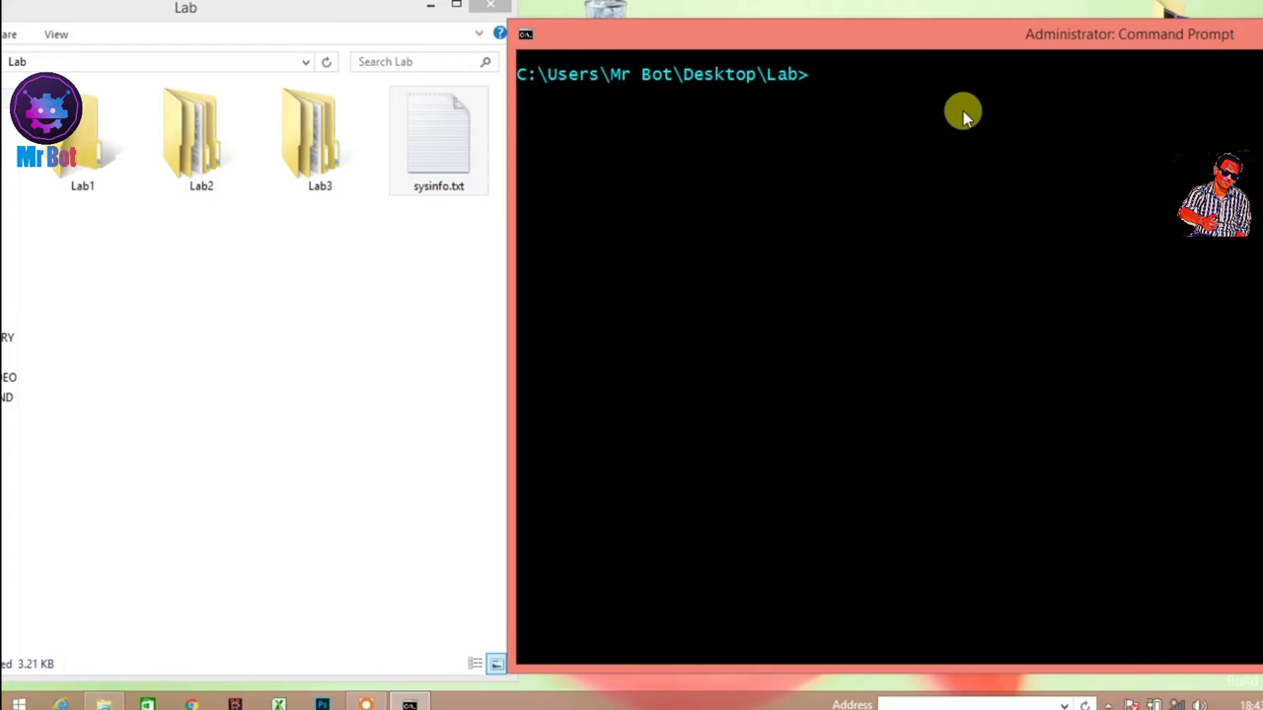
Minimize the Command Prompt and the Lab folder window to clear the desktop.
left_click_drag(1088, 34, 623, 61)
left_click(1199, 57)
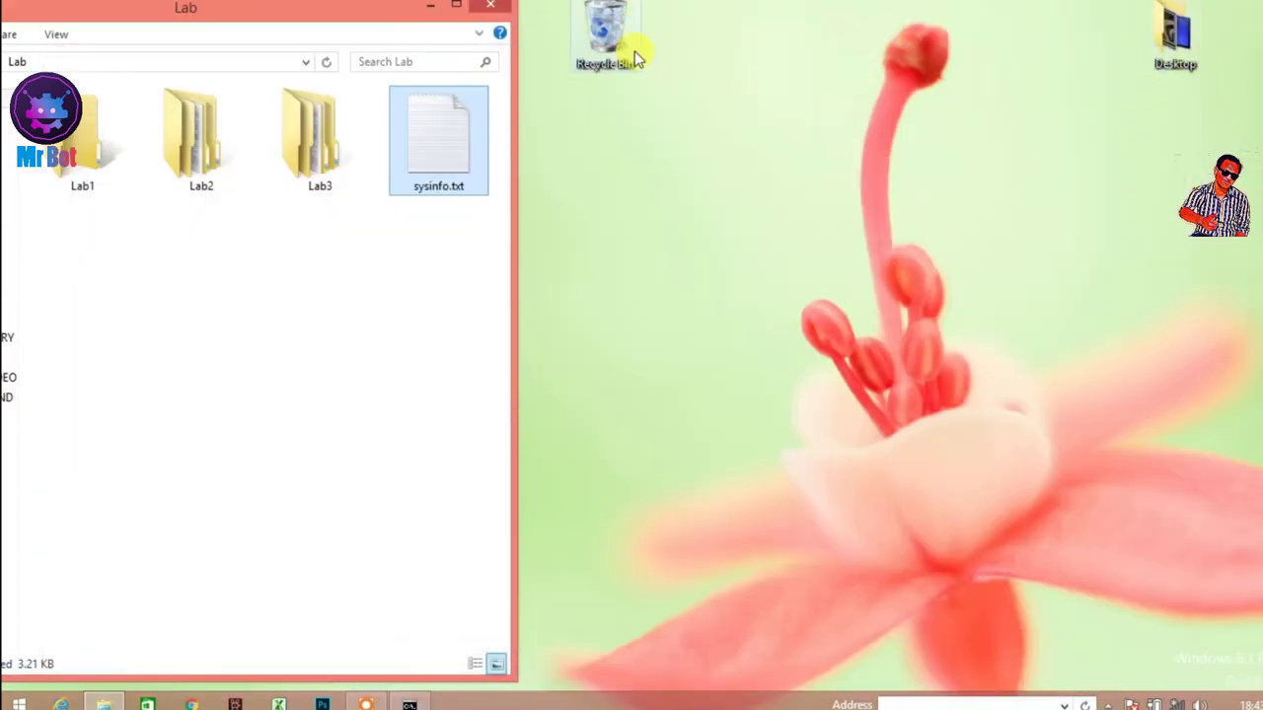
left_click(434, 7)
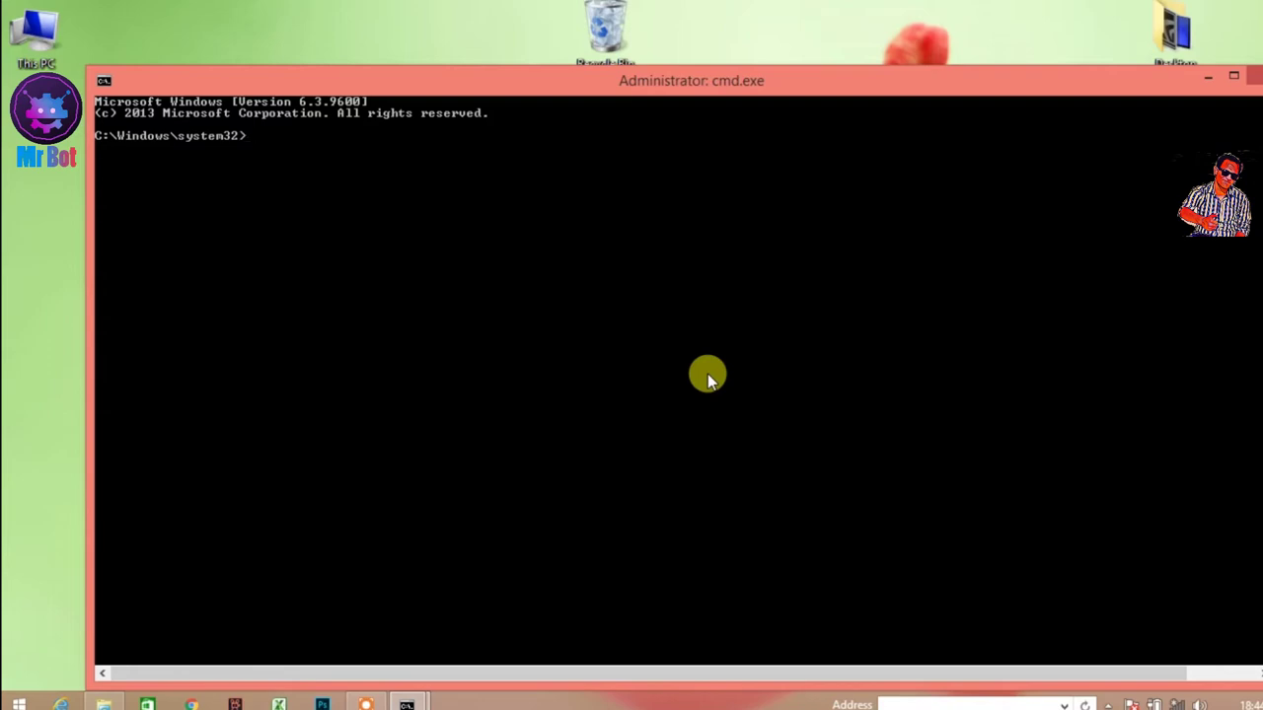
Run ipconfig in a new administrator cmd.exe window and enable QuickEdit Mode in that window's properties.
type("ipconfig")
key("Return")
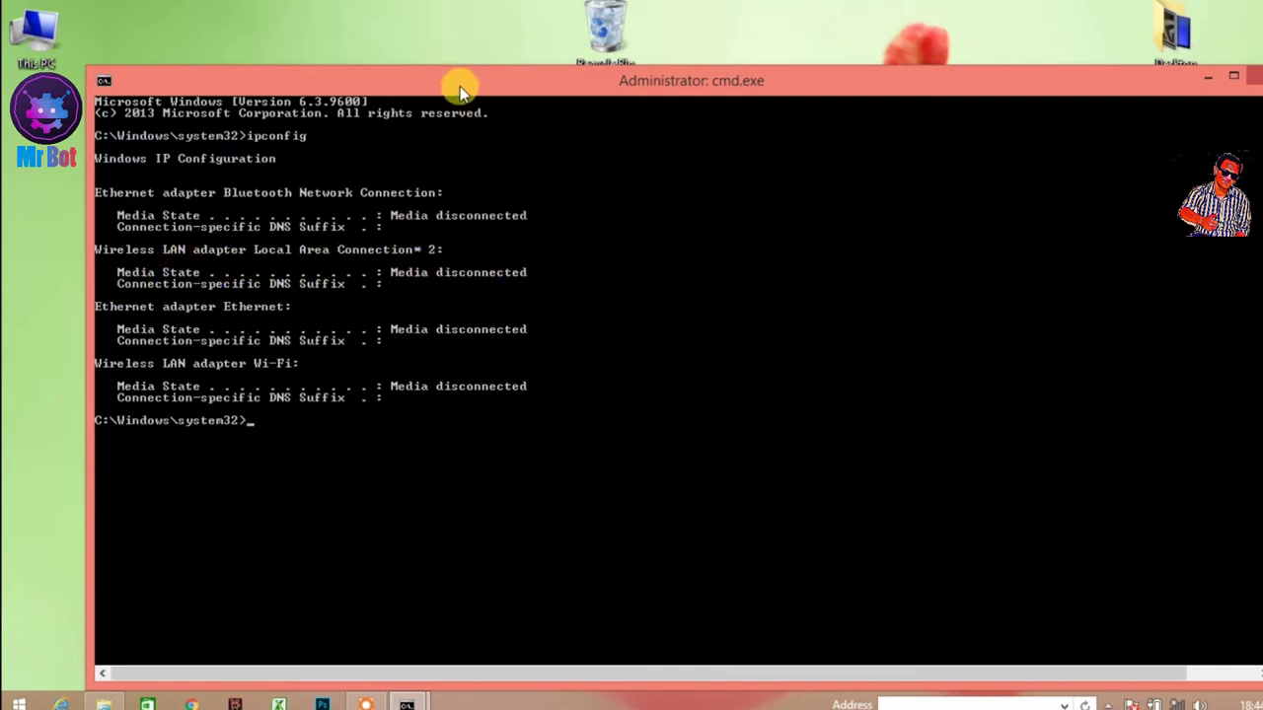
right_click(605, 78)
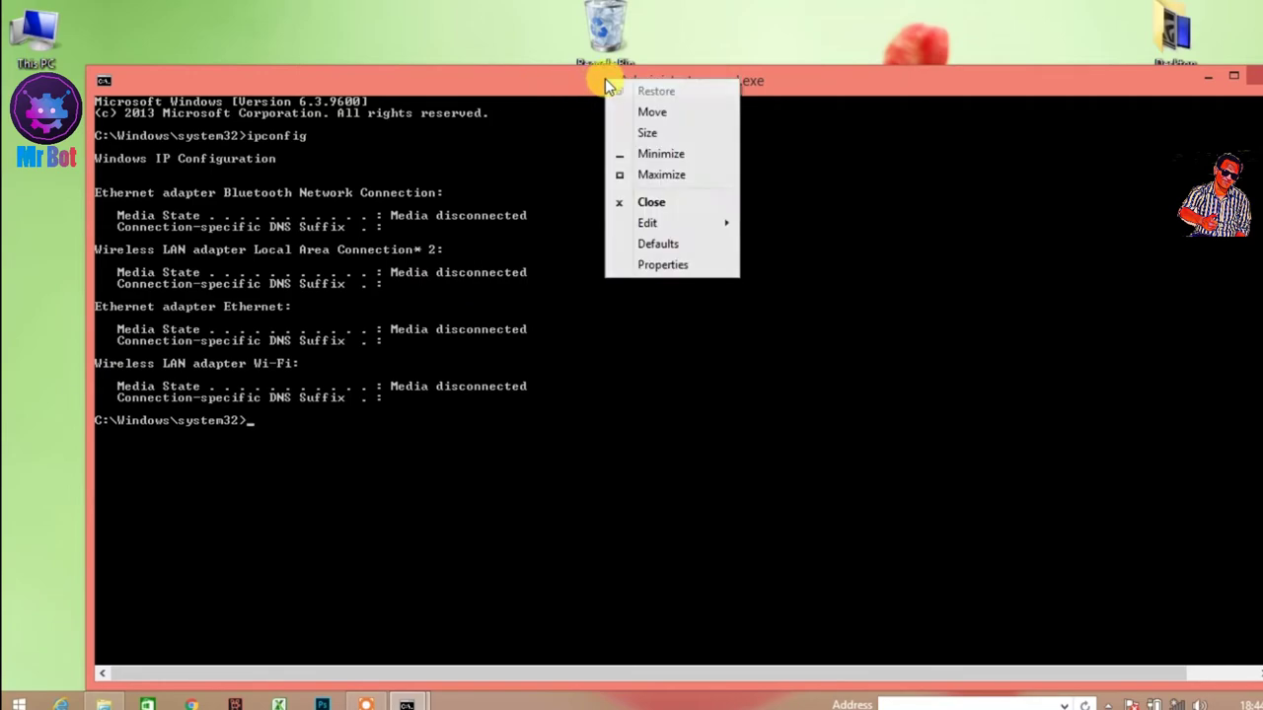
left_click(651, 265)
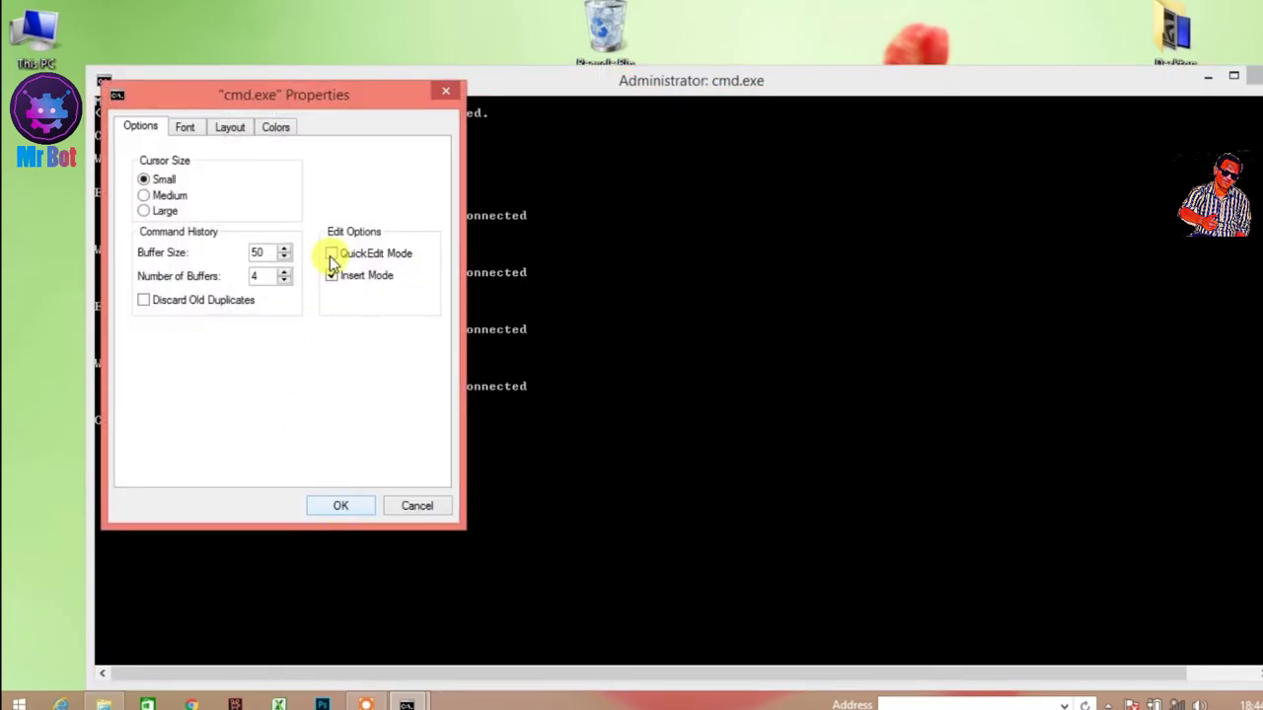
left_click(331, 254)
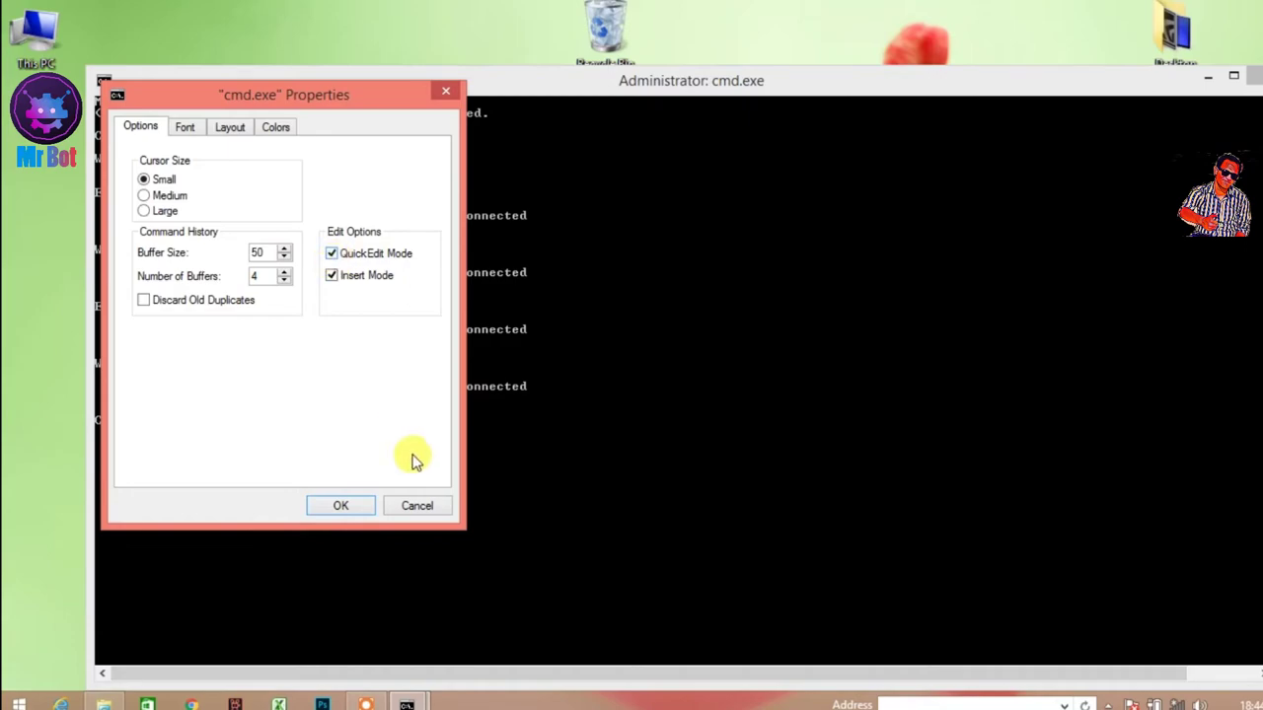
left_click(345, 503)
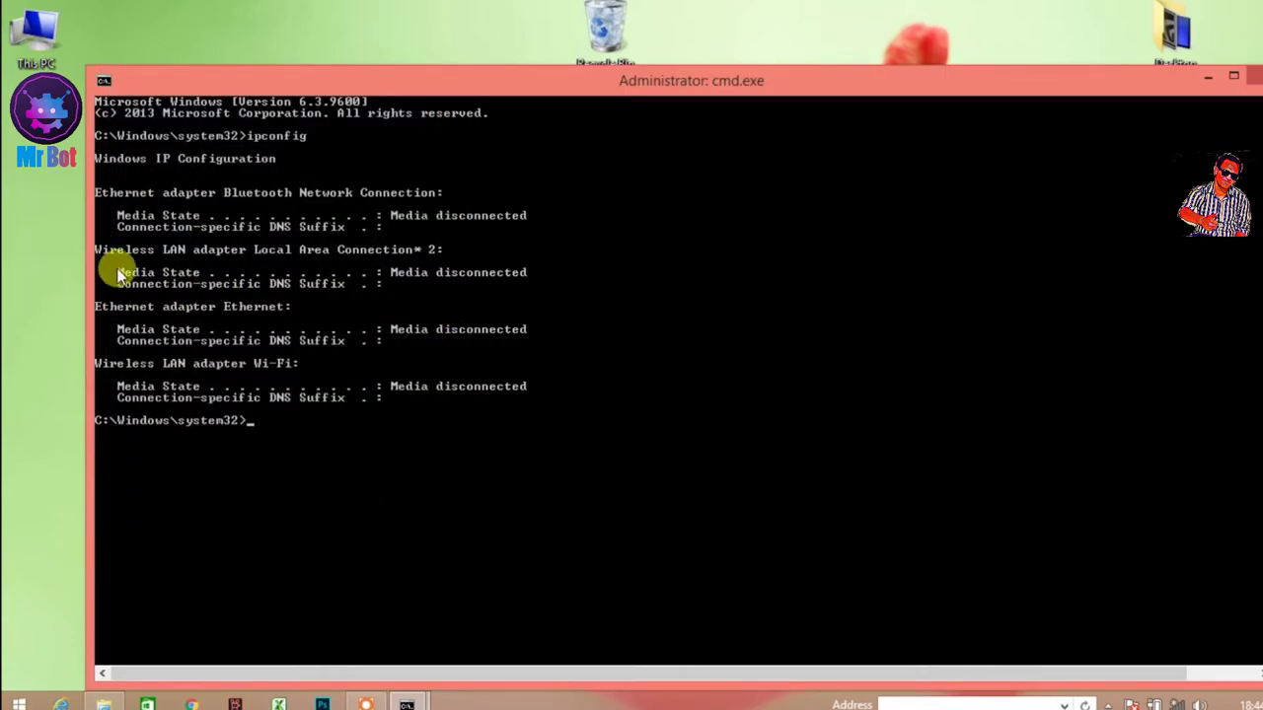
Copy the Media State and Connection-specific DNS Suffix lines under Local Area Connection* 2 and paste them into a new Notepad document.
left_click_drag(116, 276, 523, 274)
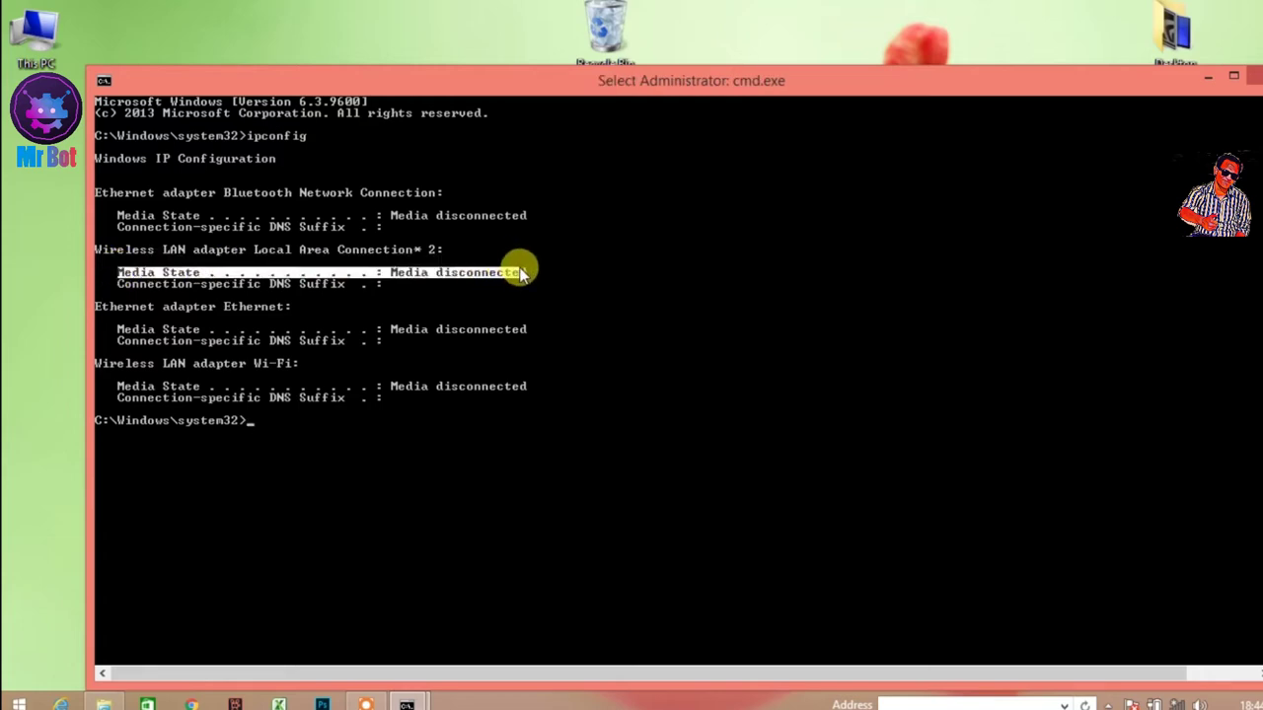
type("i")
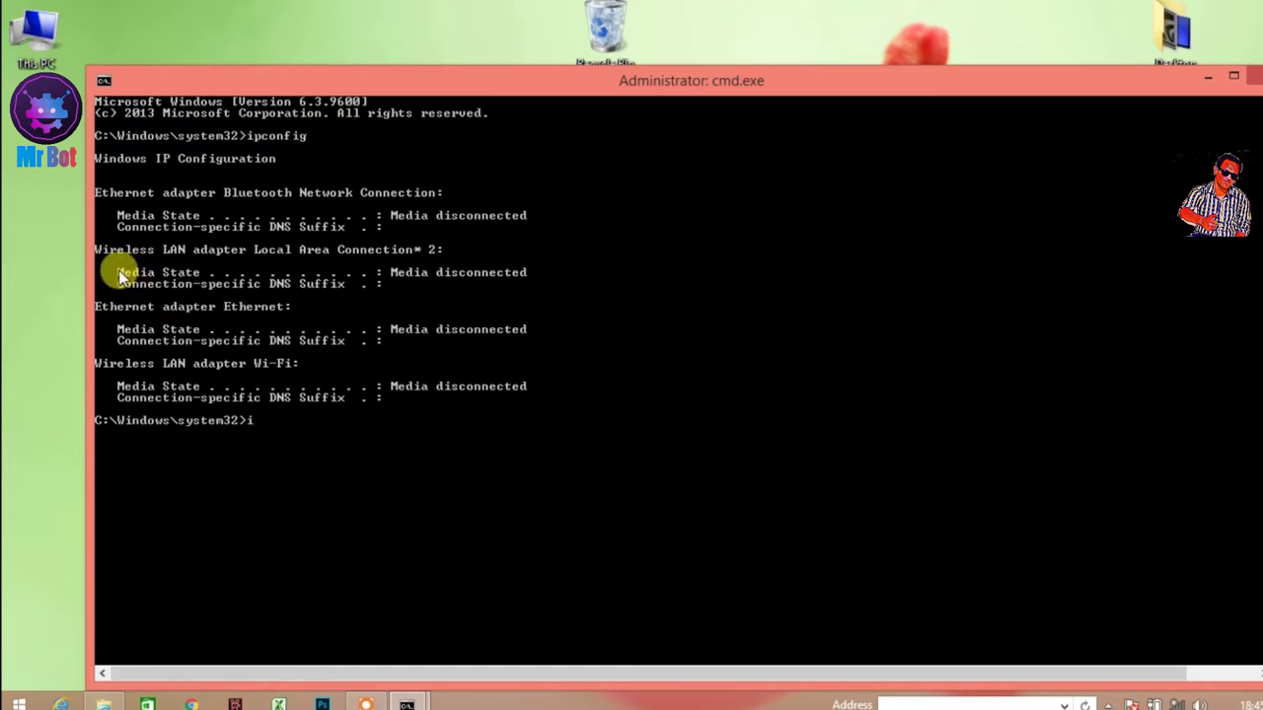
left_click_drag(119, 276, 531, 288)
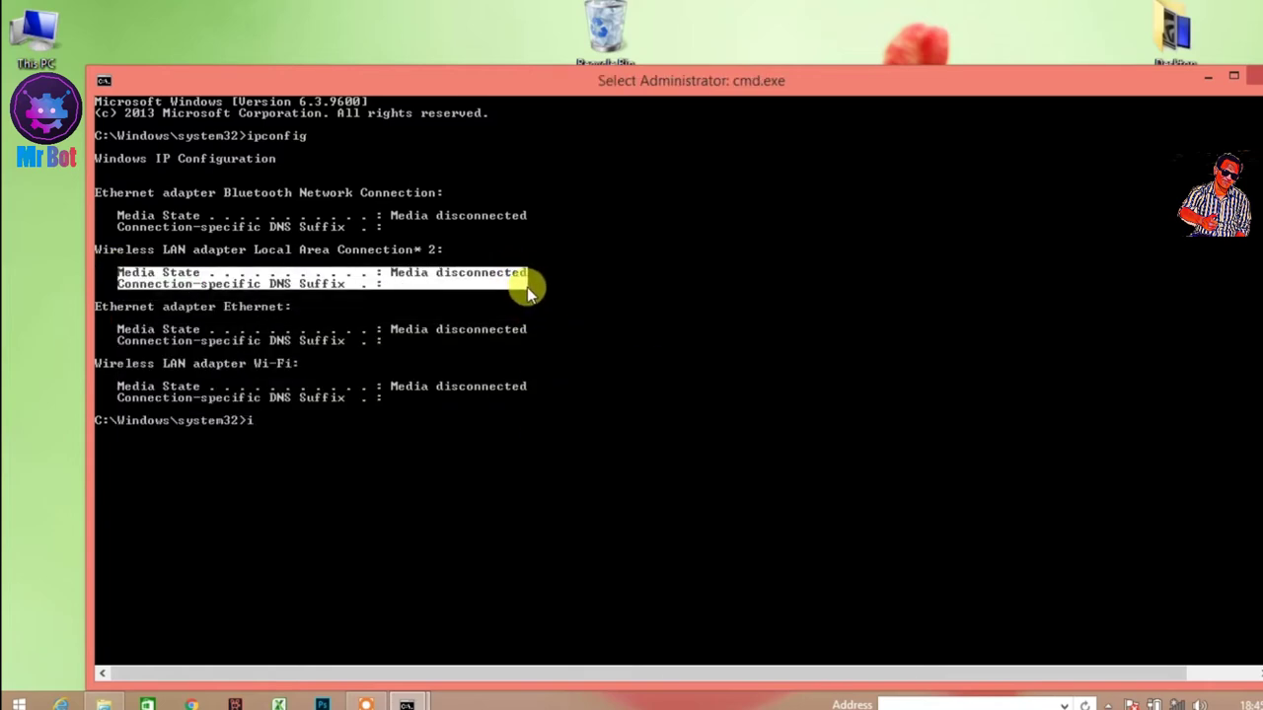
right_click(520, 285)
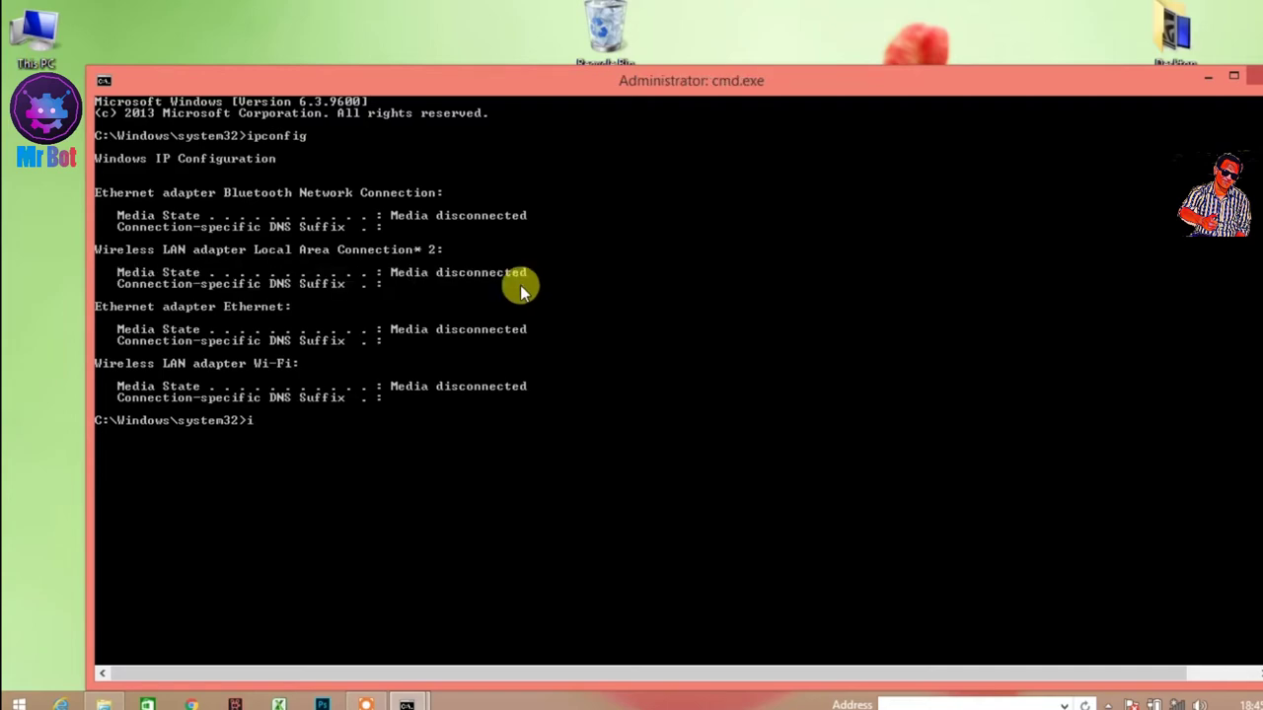
key("super+r")
left_click(163, 651)
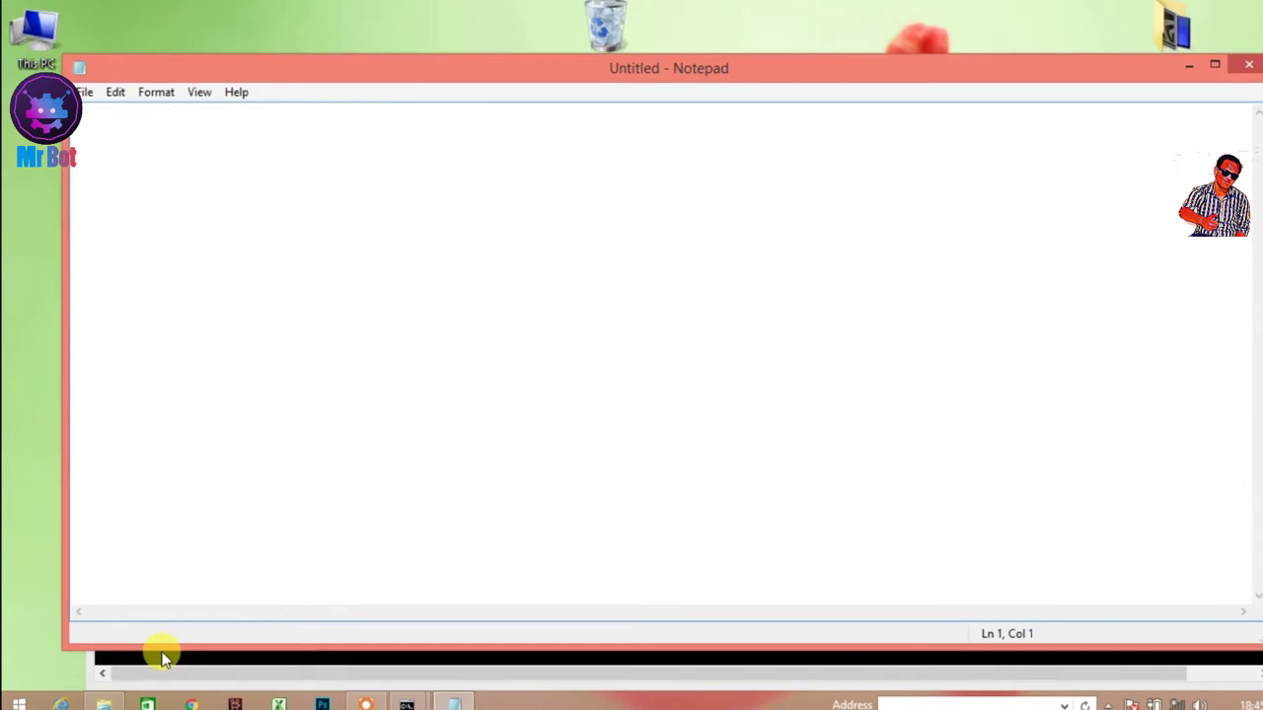
type("Media State . . . . . . . . . . . : Media disconnected Connection-specific DNS Suffix  . :")
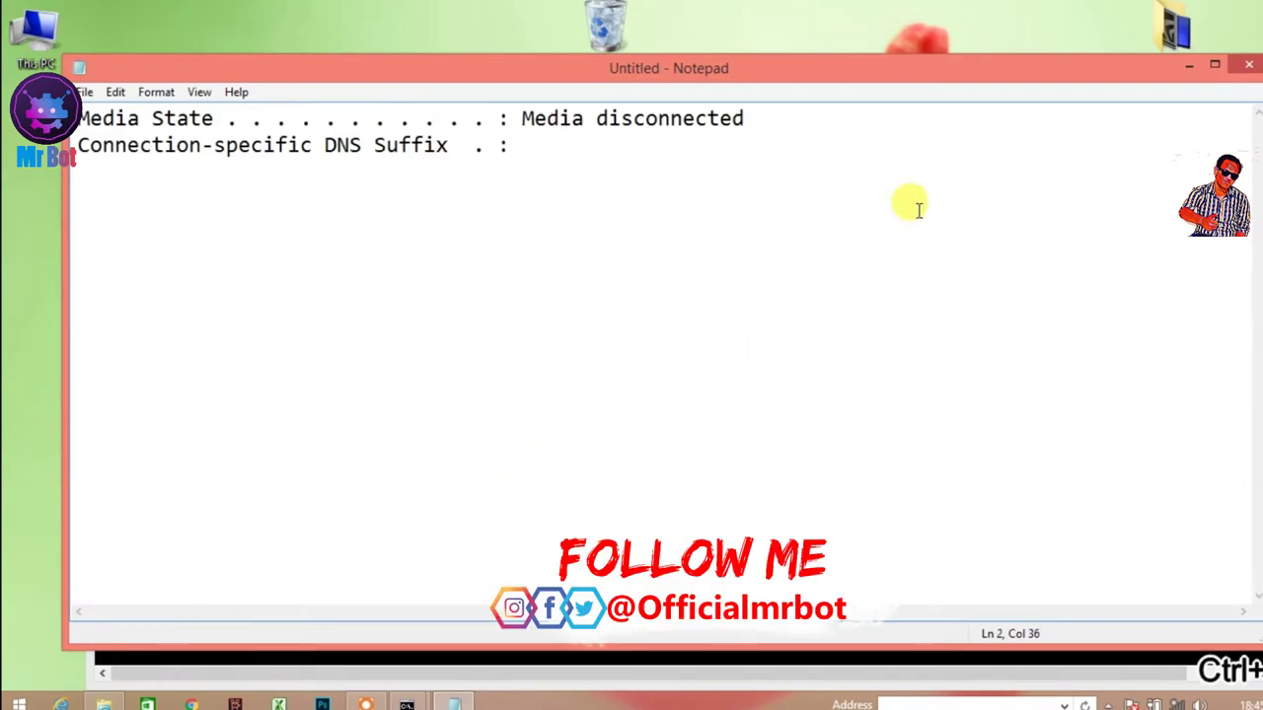
Close Notepad without saving the pasted lines and close the cmd.exe window.
left_click(1248, 65)
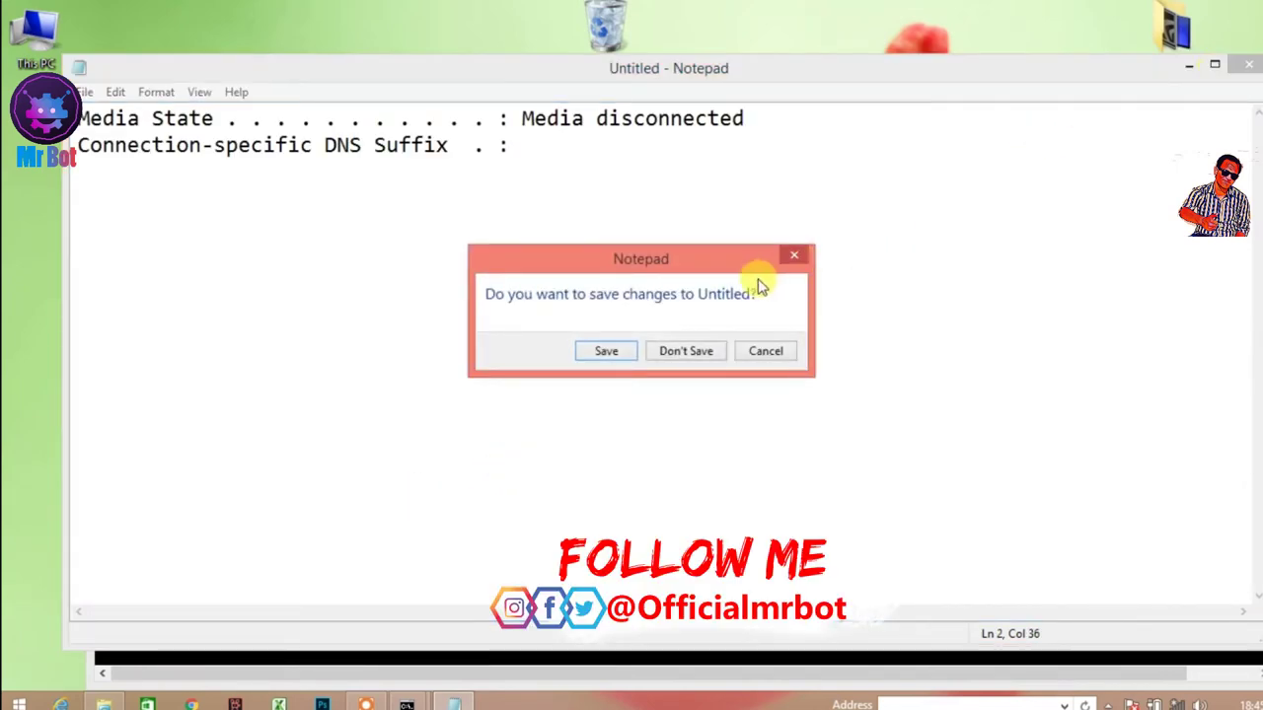
left_click(685, 351)
type("i")
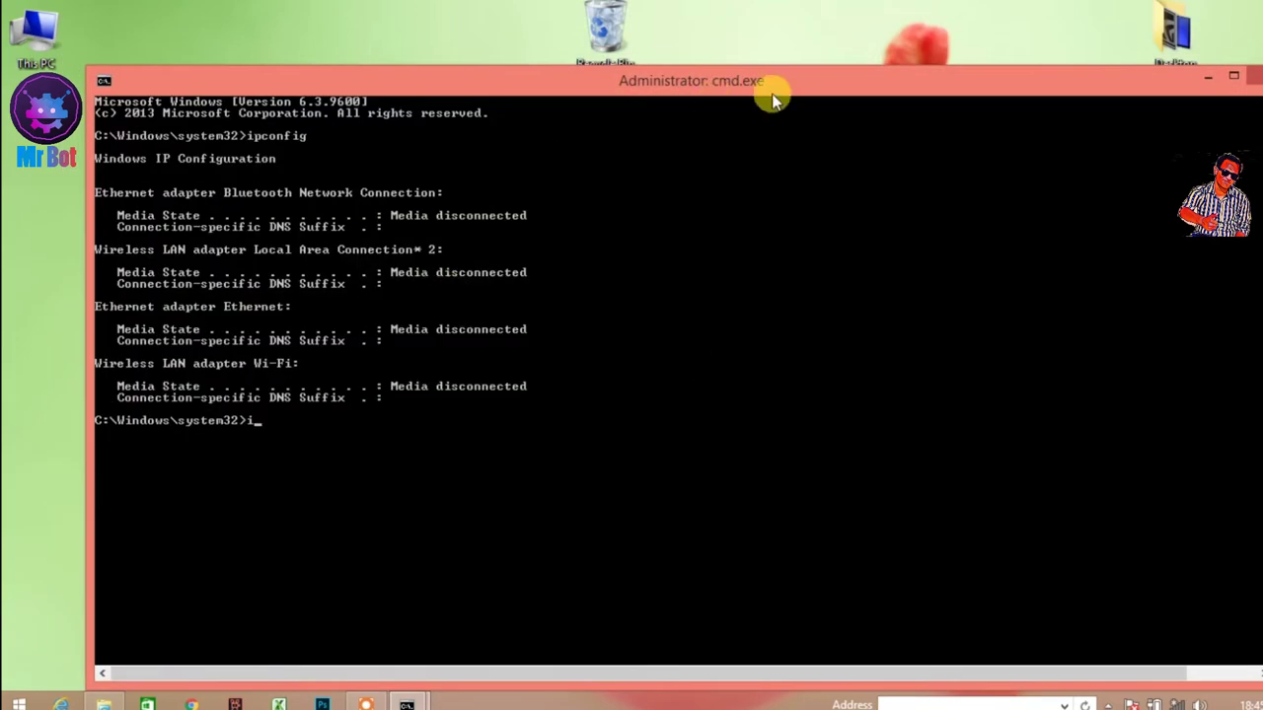
left_click(1253, 76)
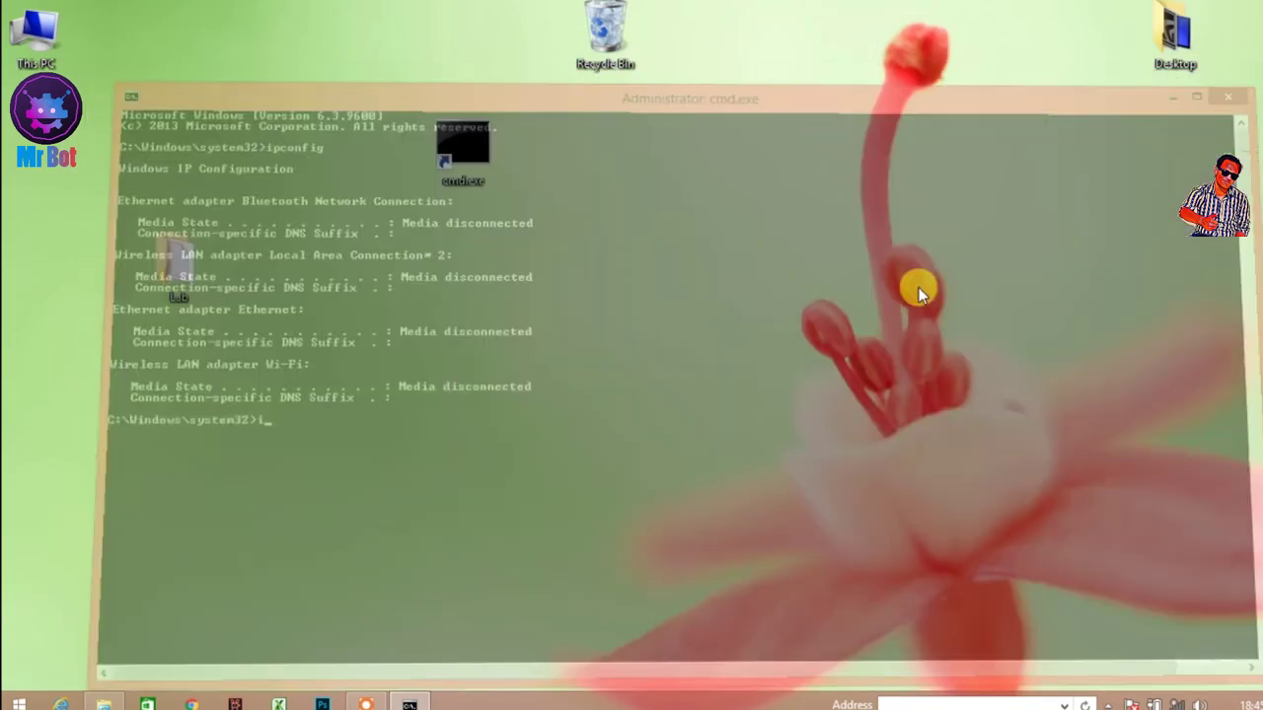
Restore the Command Prompt at the Lab folder and step back and forth through its previously entered commands.
left_click(410, 703)
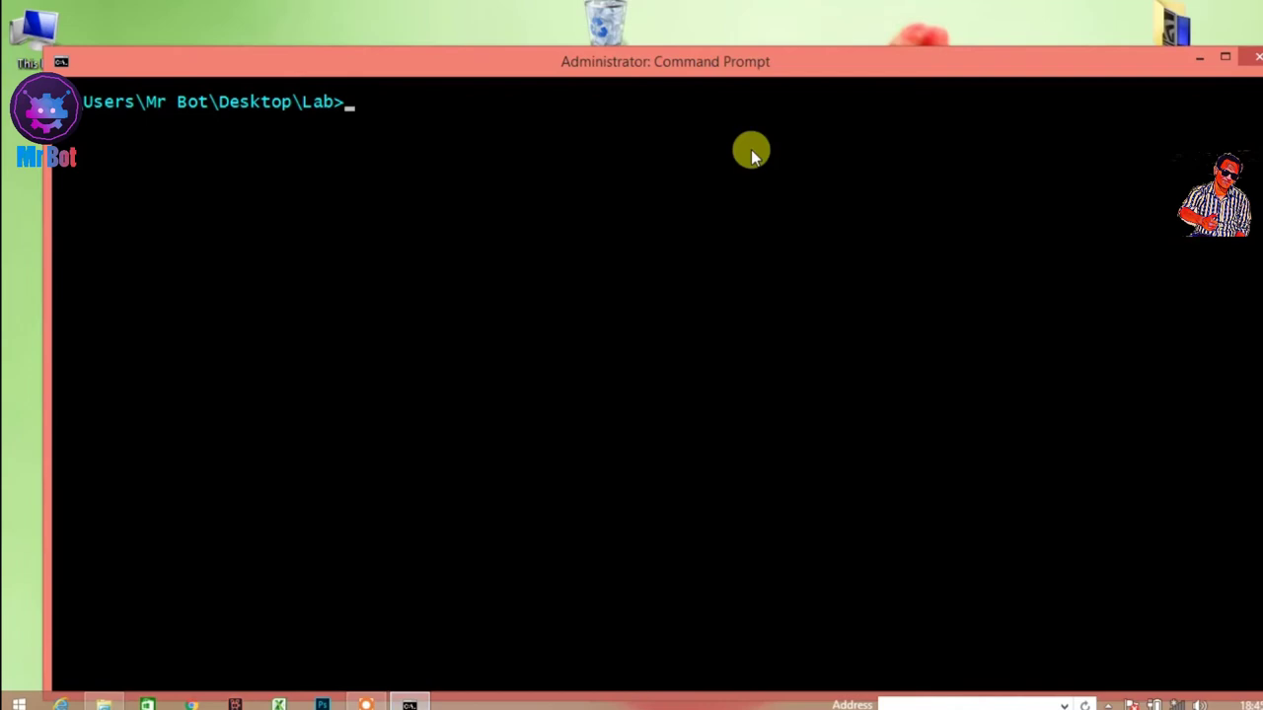
left_click_drag(760, 67, 761, 40)
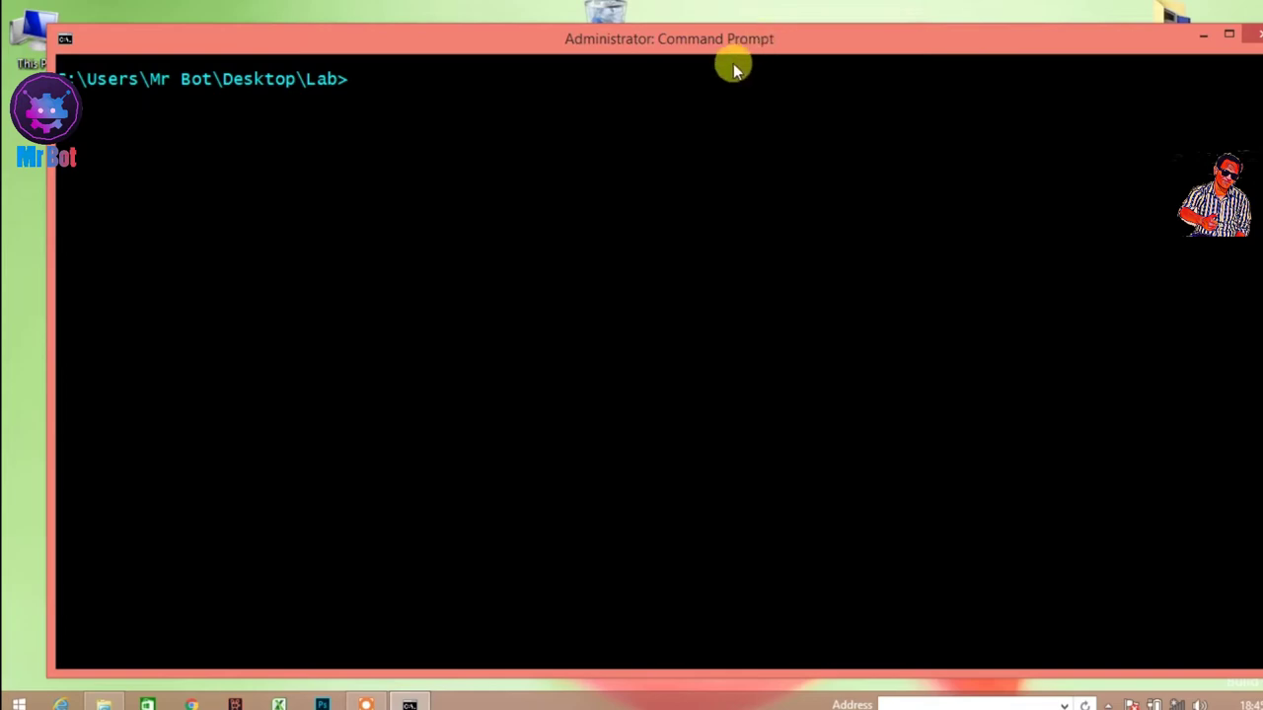
key("Up")
key("Up")
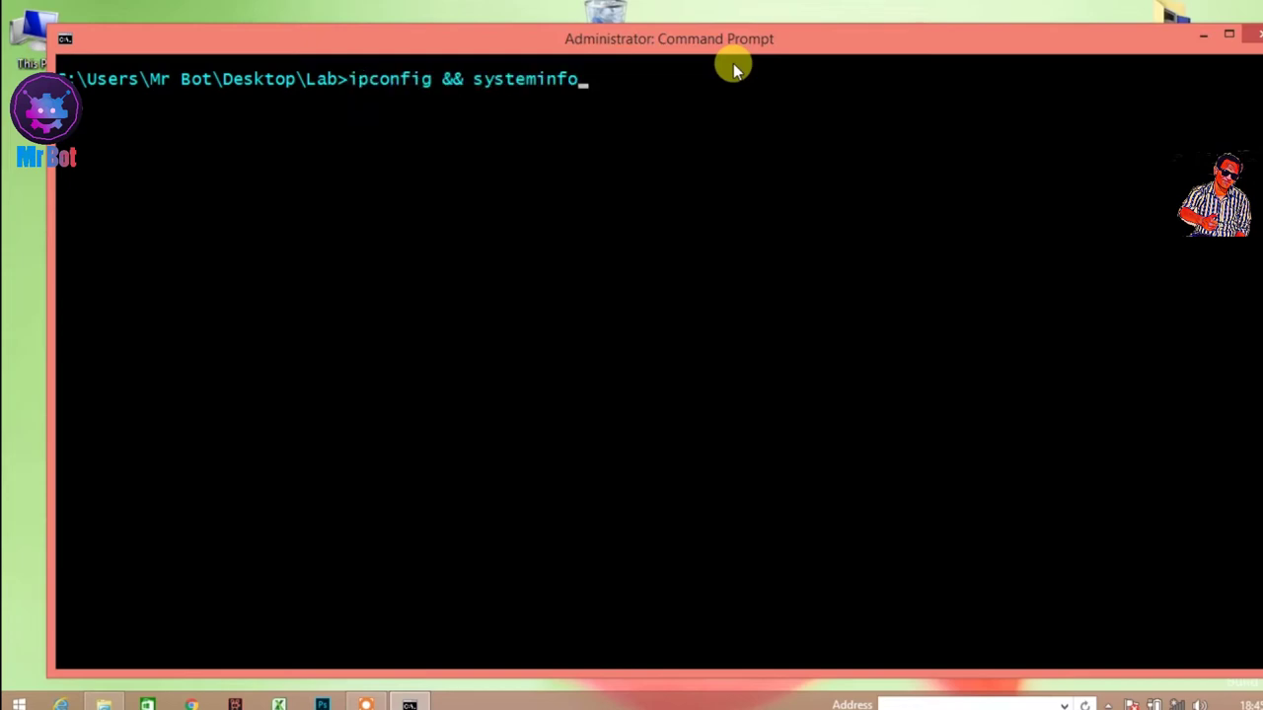
key("Up")
key("Up")
key("Up")
key("Up")
key("Up")
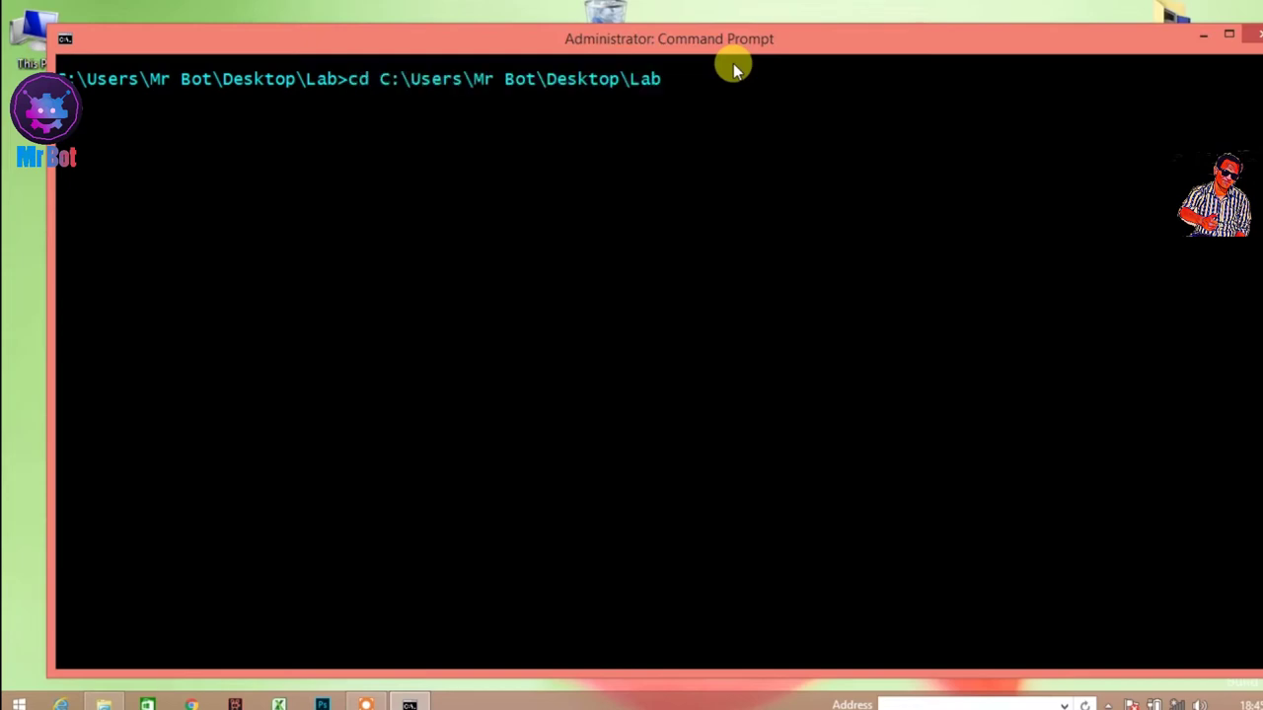
key("Up")
key("Up")
key("Up")
key("Down")
key("Down")
key("Down")
key("Down")
key("Down")
key("Down")
key("Down")
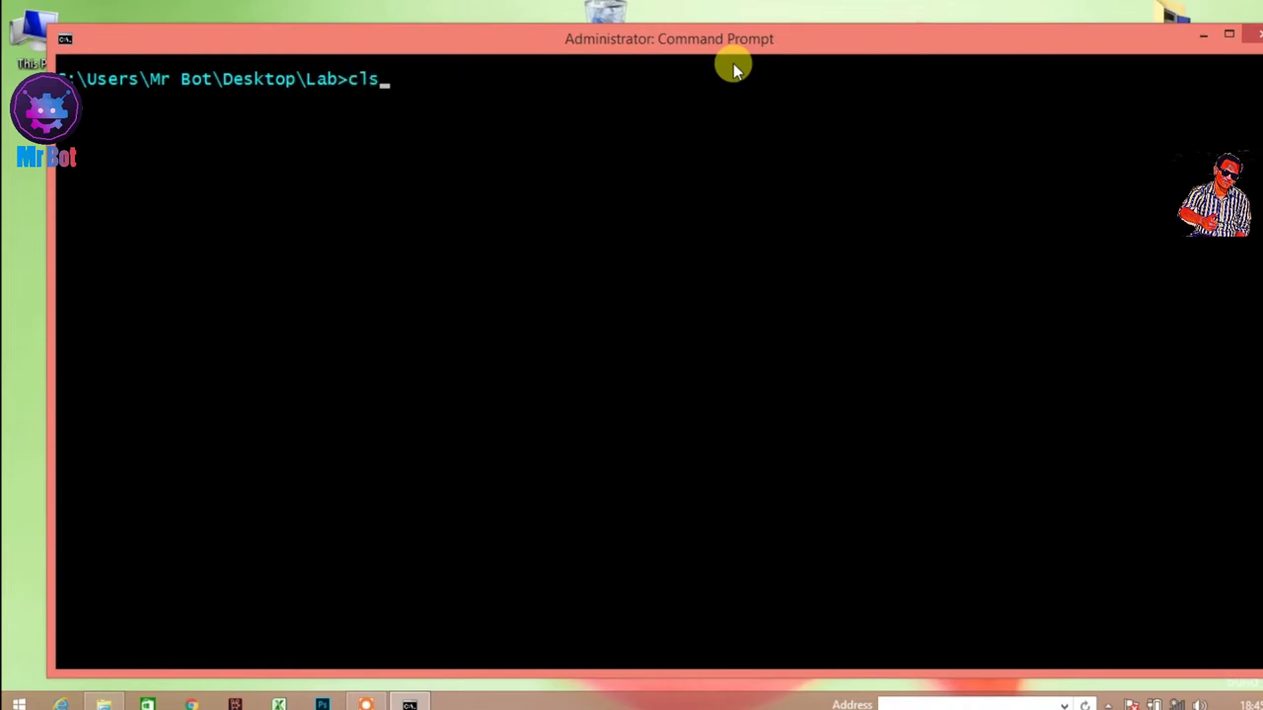
key("Up")
key("Down")
key("Up")
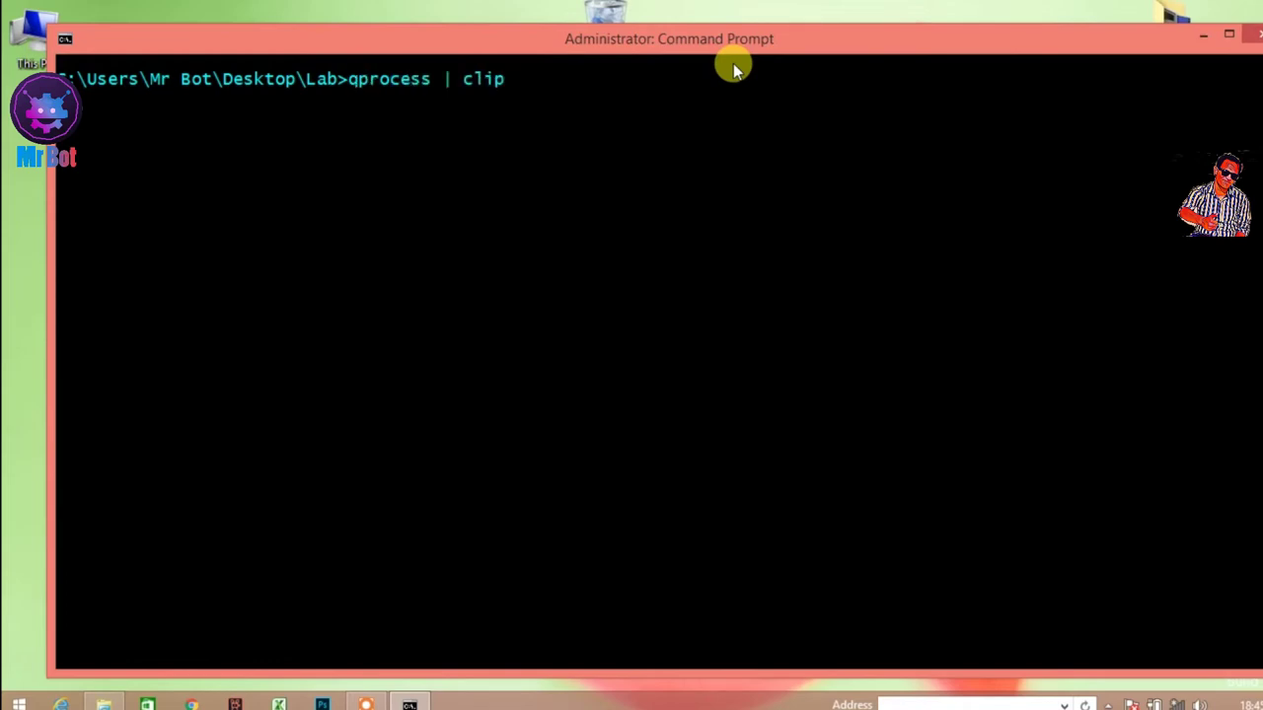
key("Down")
key("Up")
key("Up")
key("Up")
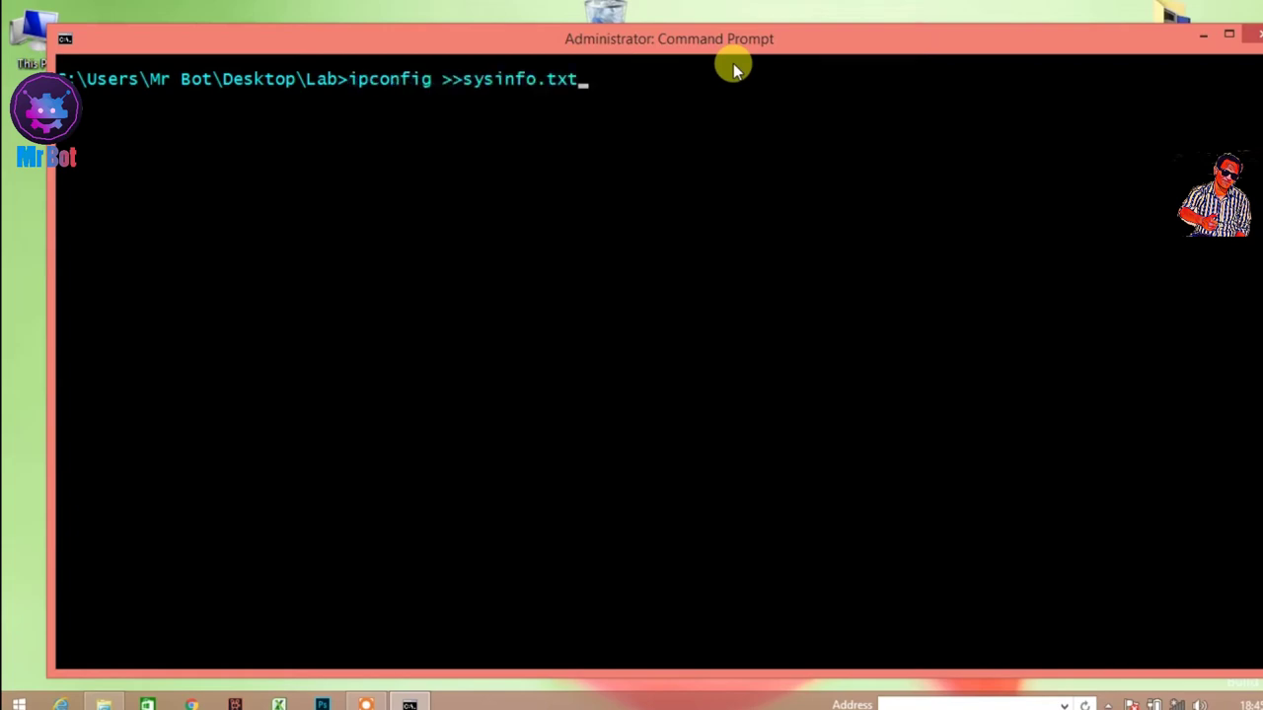
Erase the recalled ipconfig >>sysinfo.txt line and list the session's commands with doskey /history.
key("BackSpace")
key("BackSpace")
key("BackSpace")
key("BackSpace")
key("BackSpace")
key("BackSpace")
key("BackSpace")
key("BackSpace")
key("BackSpace")
key("BackSpace")
key("BackSpace")
key("BackSpace")
key("BackSpace")
key("BackSpace")
key("BackSpace")
key("BackSpace")
key("BackSpace")
key("BackSpace")
key("BackSpace")
key("BackSpace")
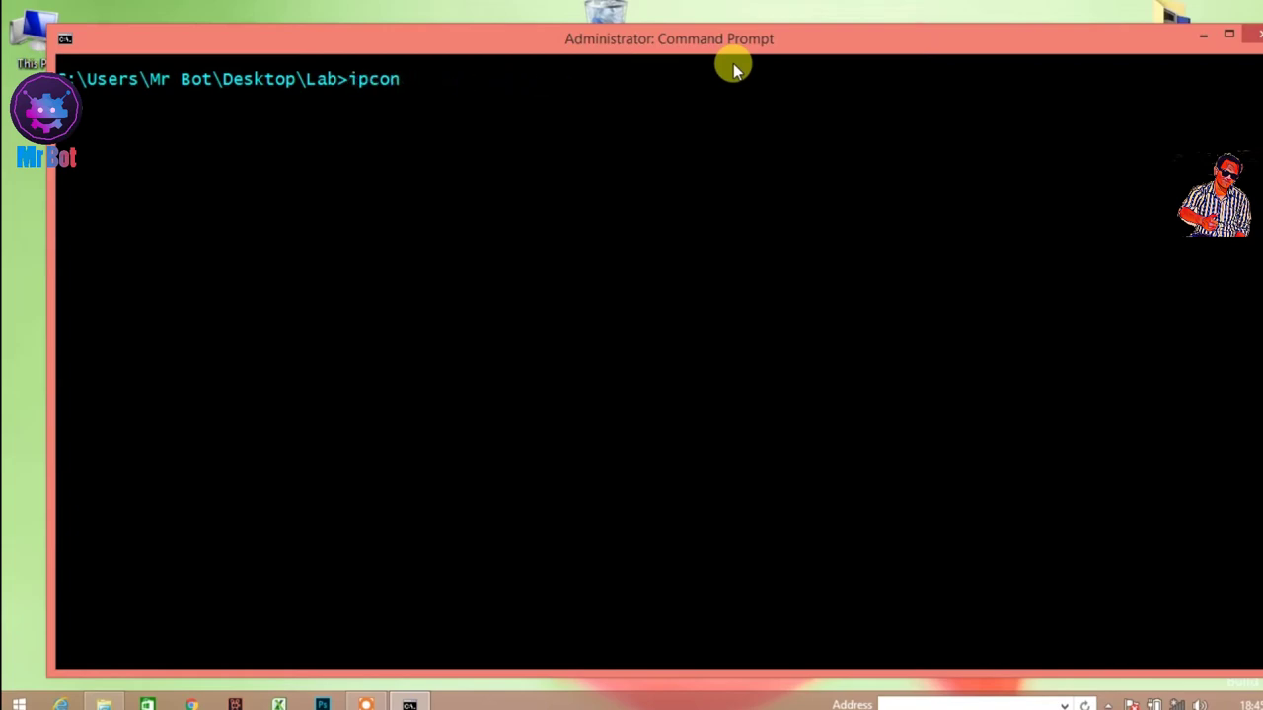
type("c")
key("BackSpace")
type("doskey /hist")
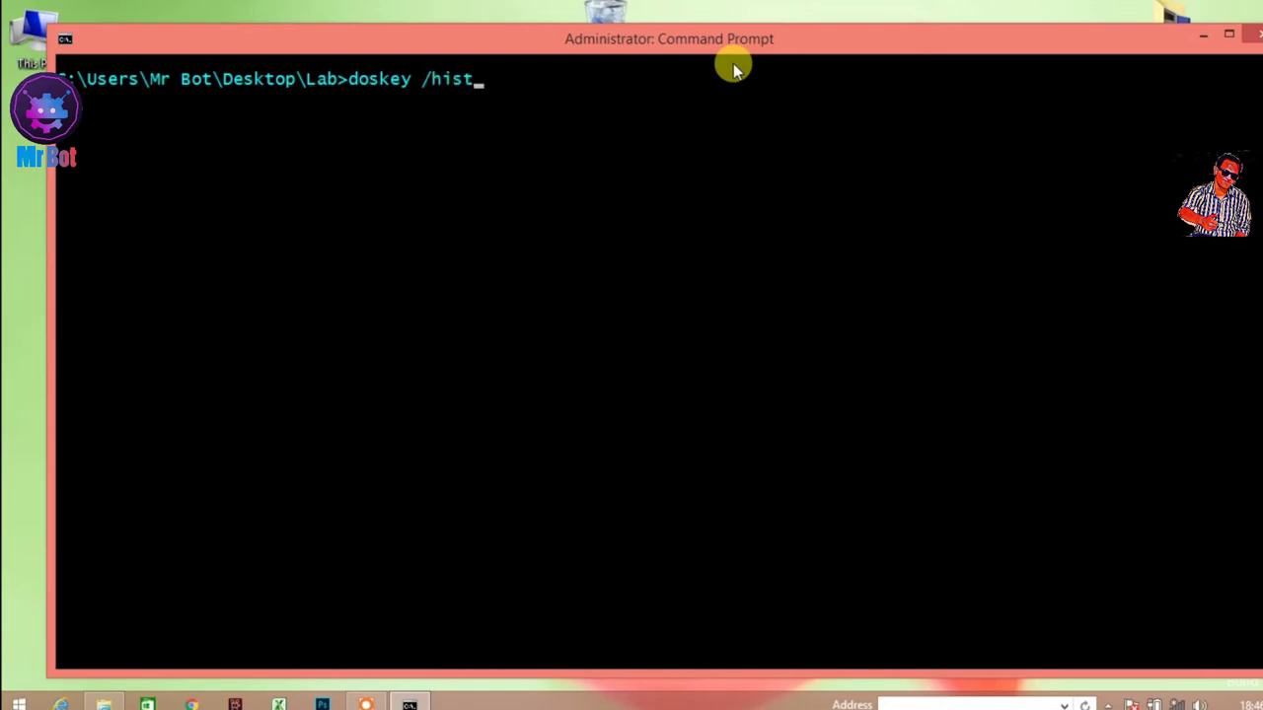
type("ory")
key("Return")
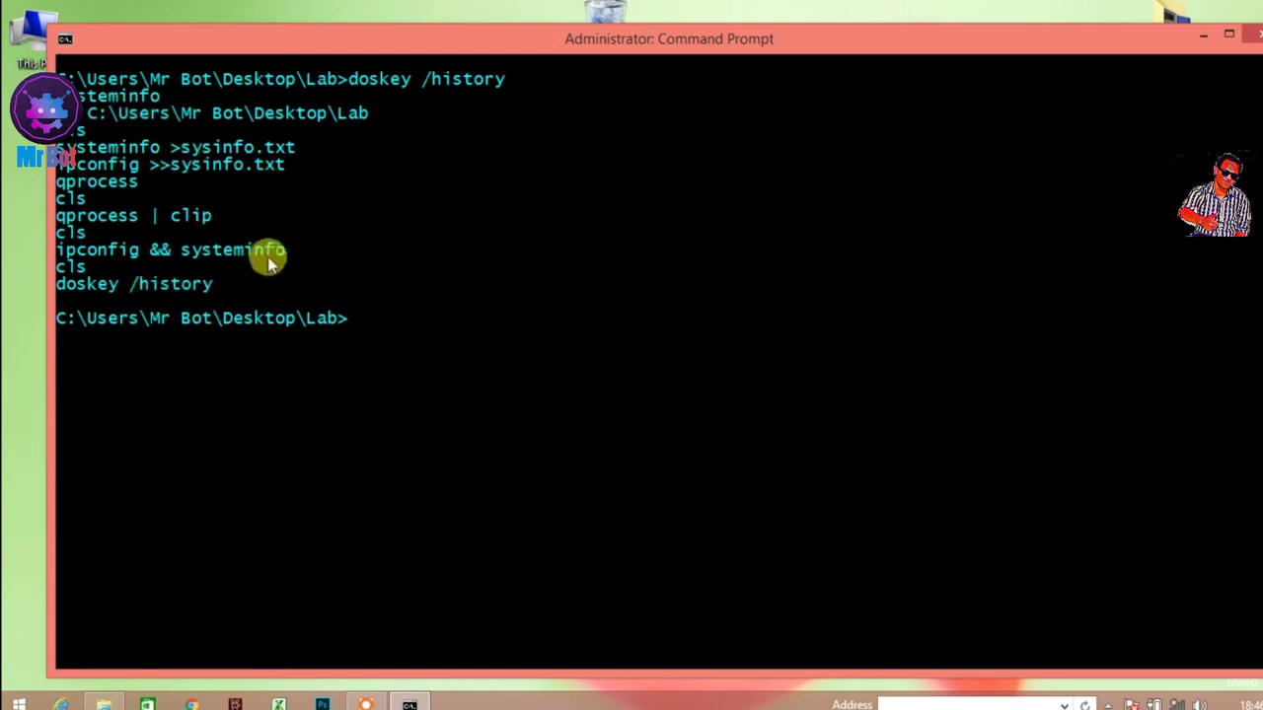
left_click_drag(58, 285, 219, 284)
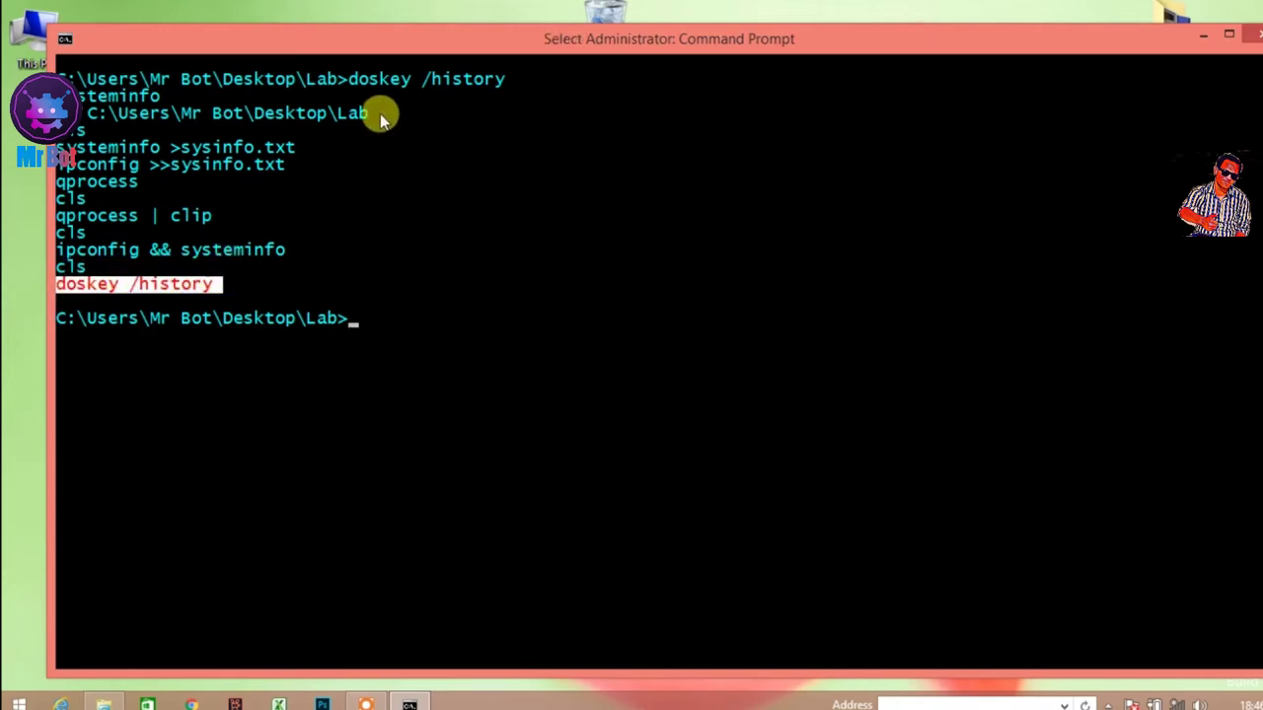
left_click(174, 285)
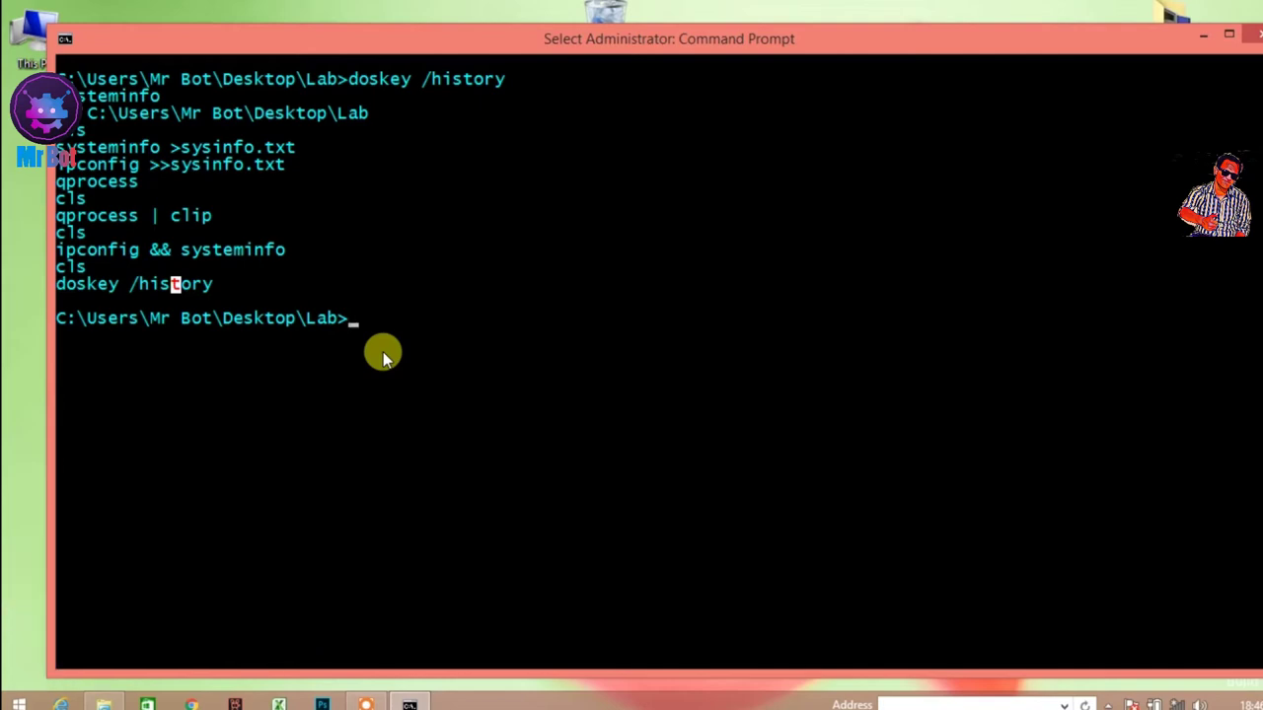
type("cjdfdj")
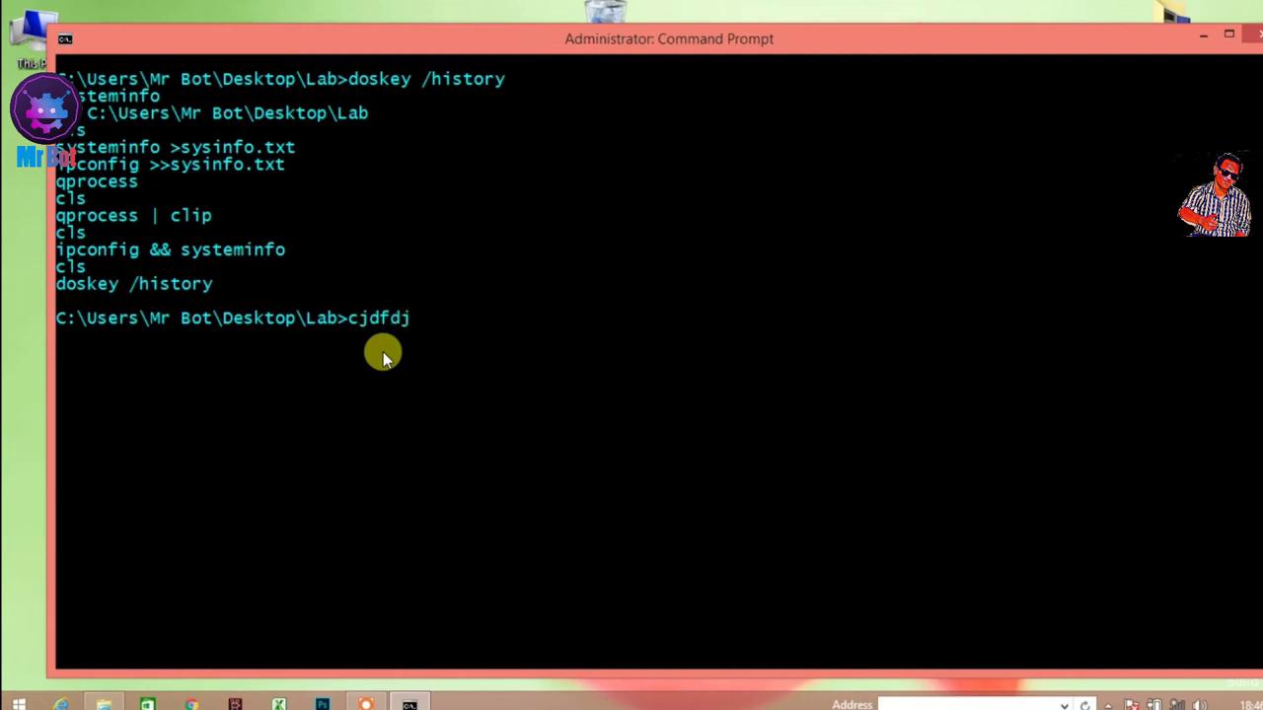
key("Escape")
Recall ipconfig && systeminfo from the earlier commands, run it again and clear the screen with cls.
key("Up")
key("Up")
key("Up")
key("Up")
key("Up")
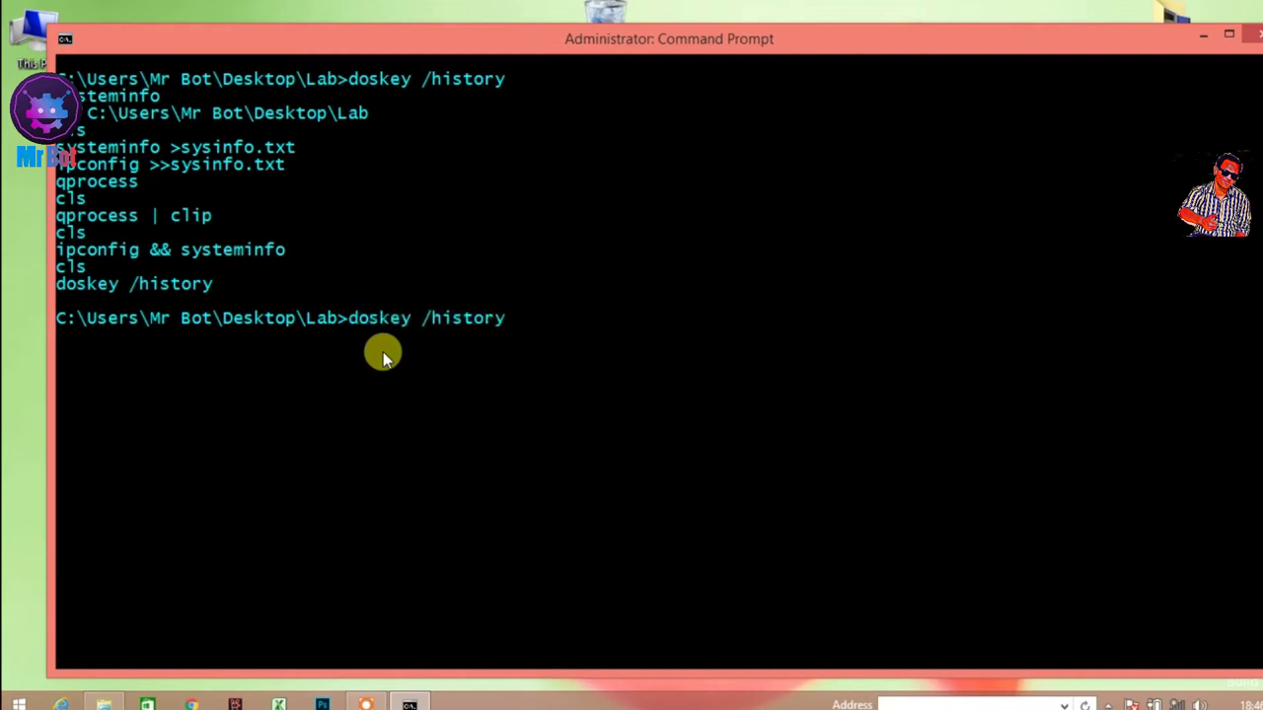
key("Up")
key("Down")
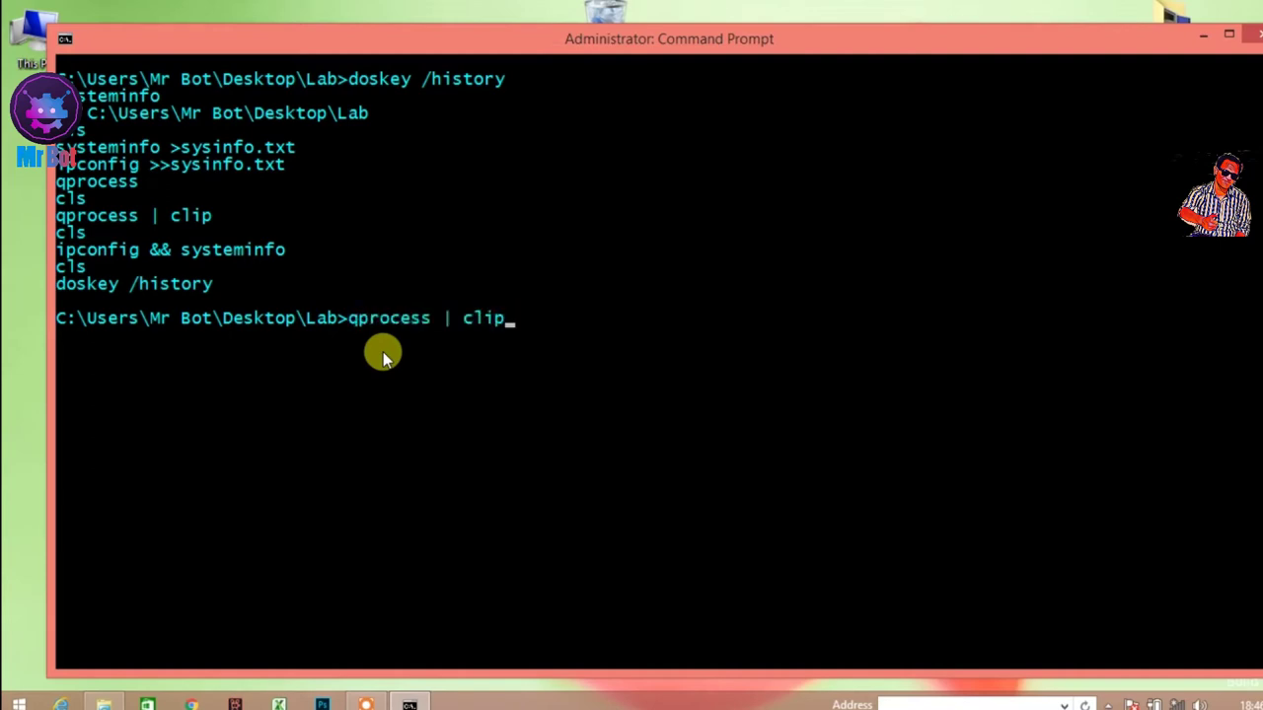
key("Down")
key("Down")
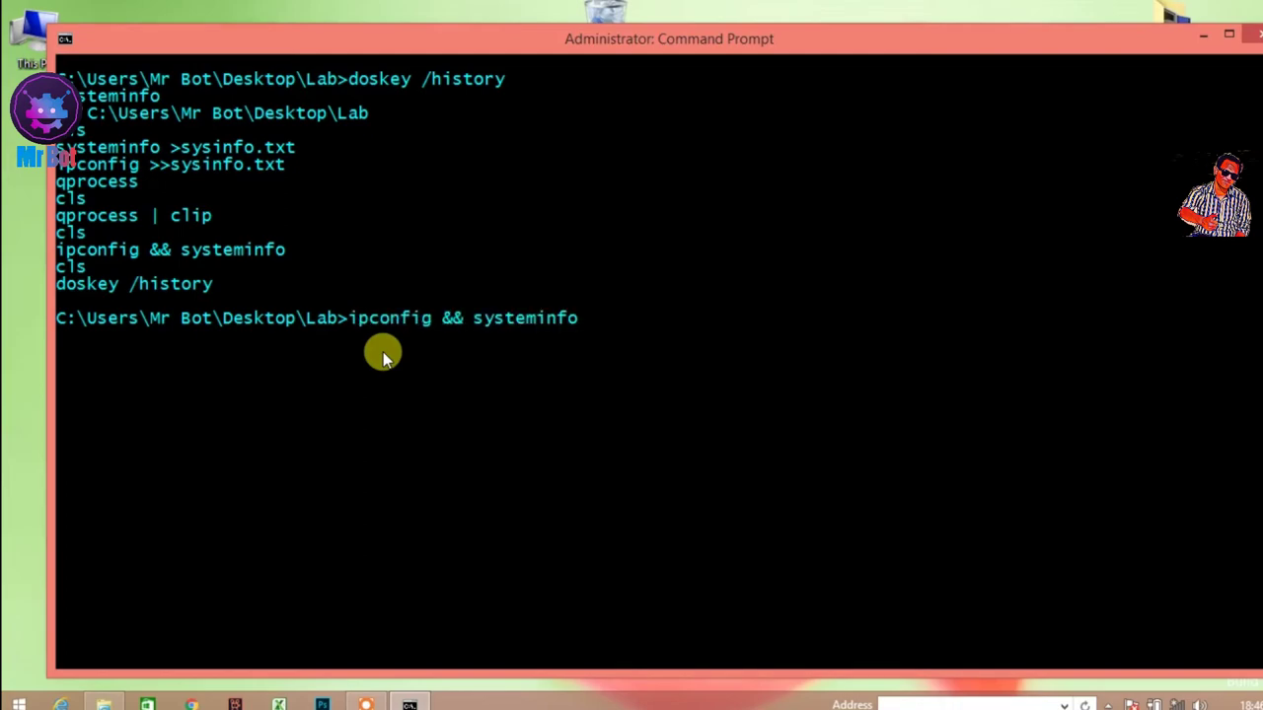
key("Return")
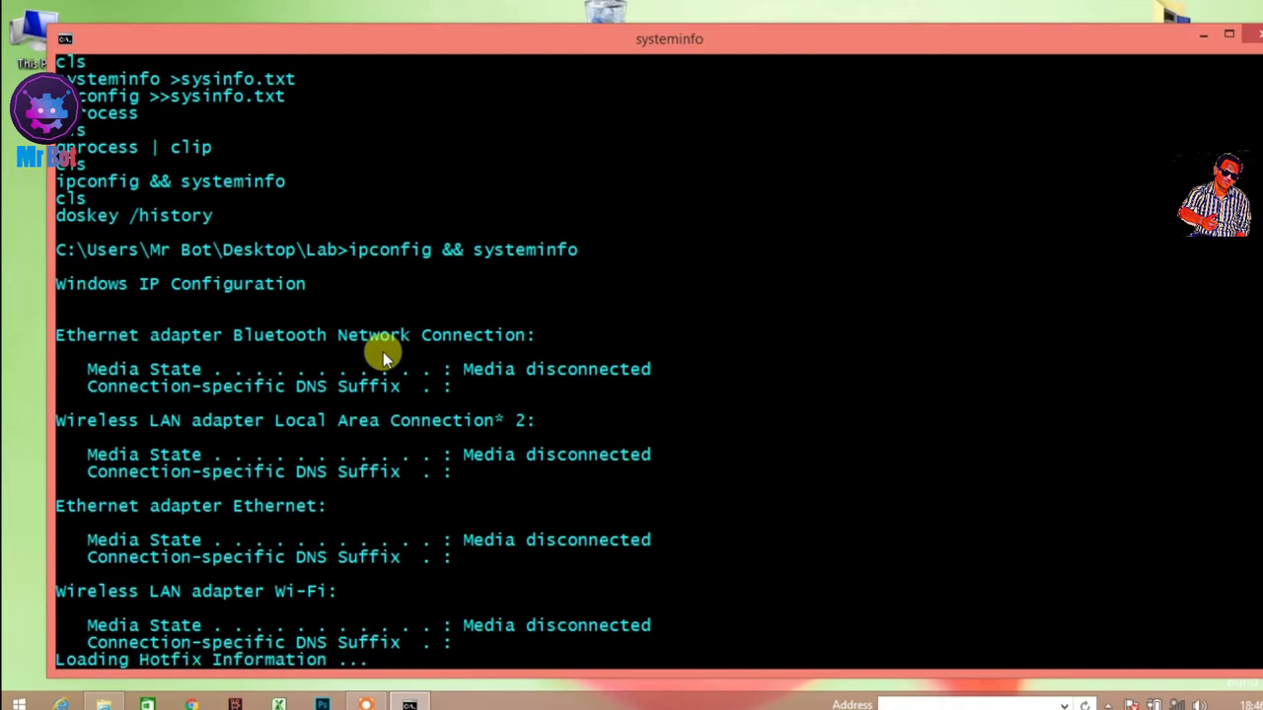
type("cls")
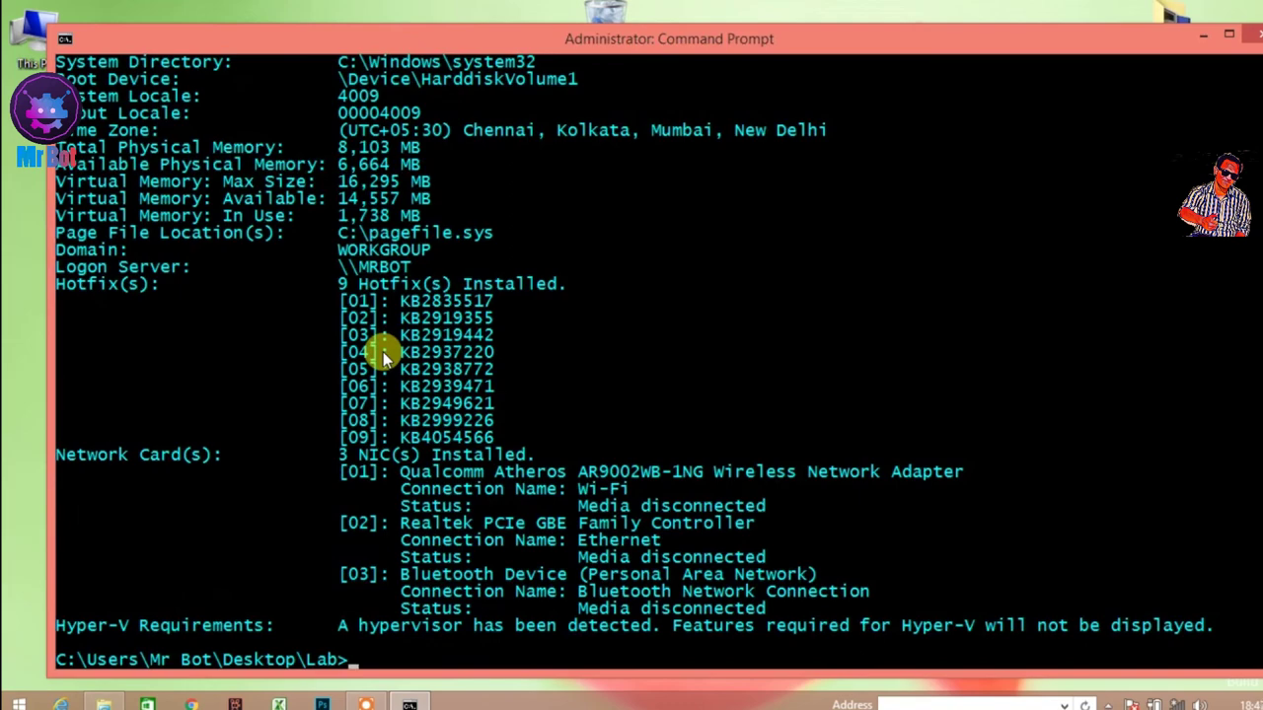
key("Return")
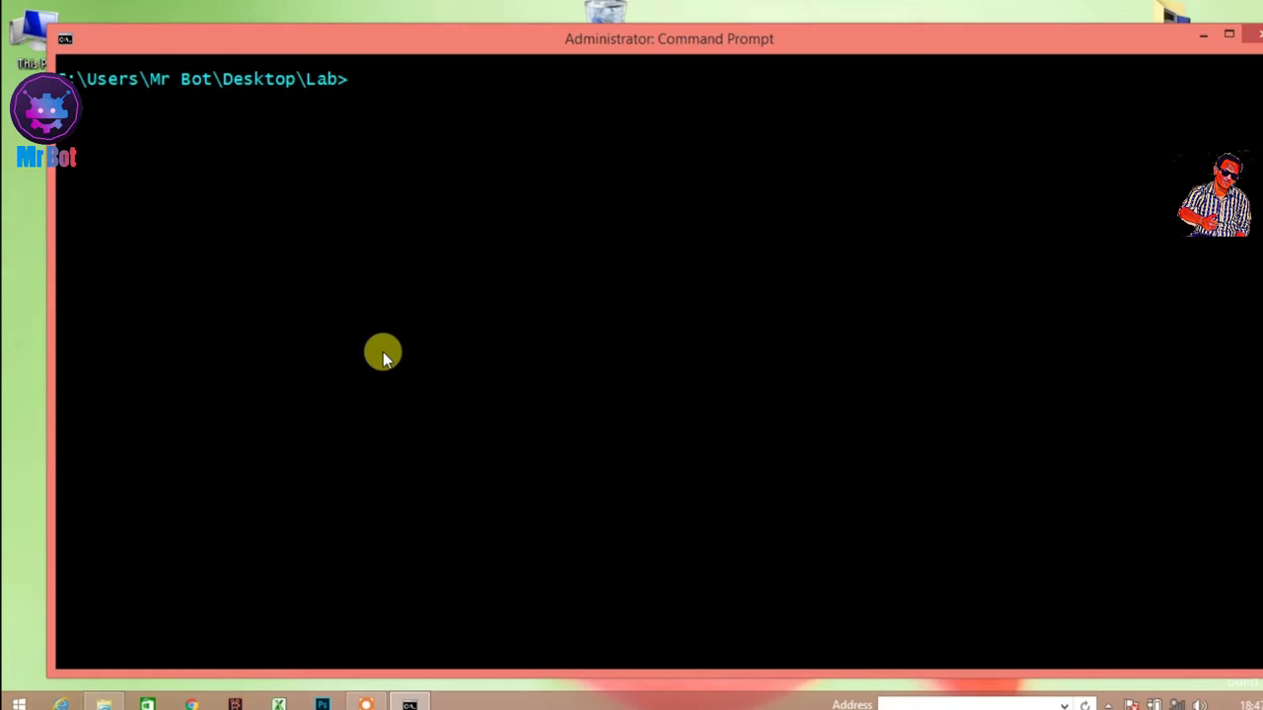
Bring up the pop-up command history list and run its entry 5, qprocess.
key("F7")
key("Up")
key("Up")
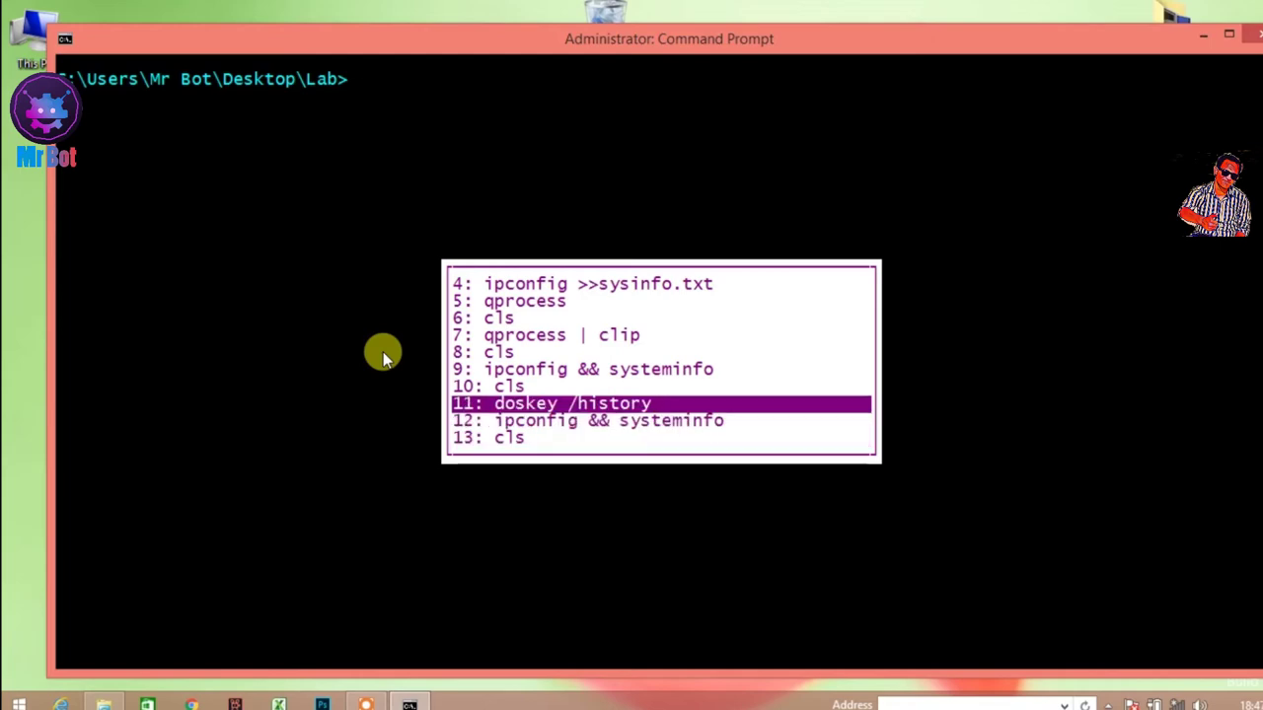
key("Up")
key("Up")
key("Up")
key("Up")
key("Up")
key("Up")
key("Down")
key("Down")
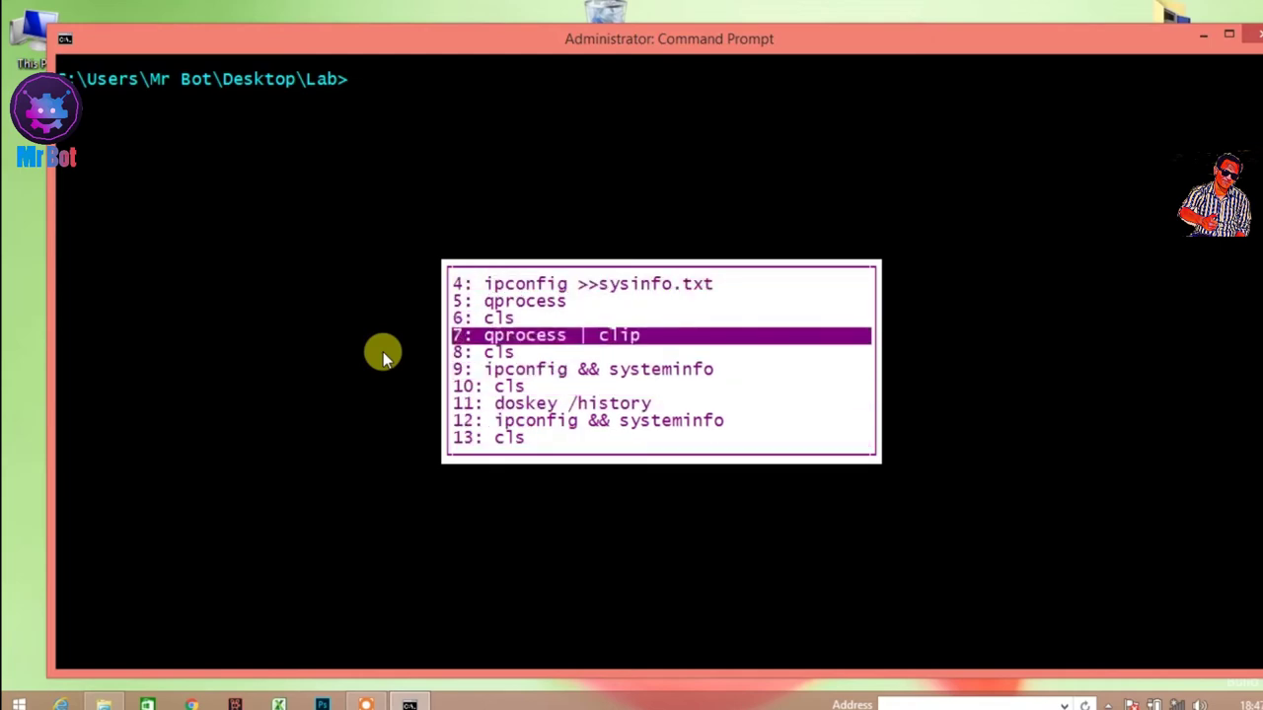
key("Down")
key("Down")
key("Down")
key("Down")
key("Up")
key("Up")
key("Up")
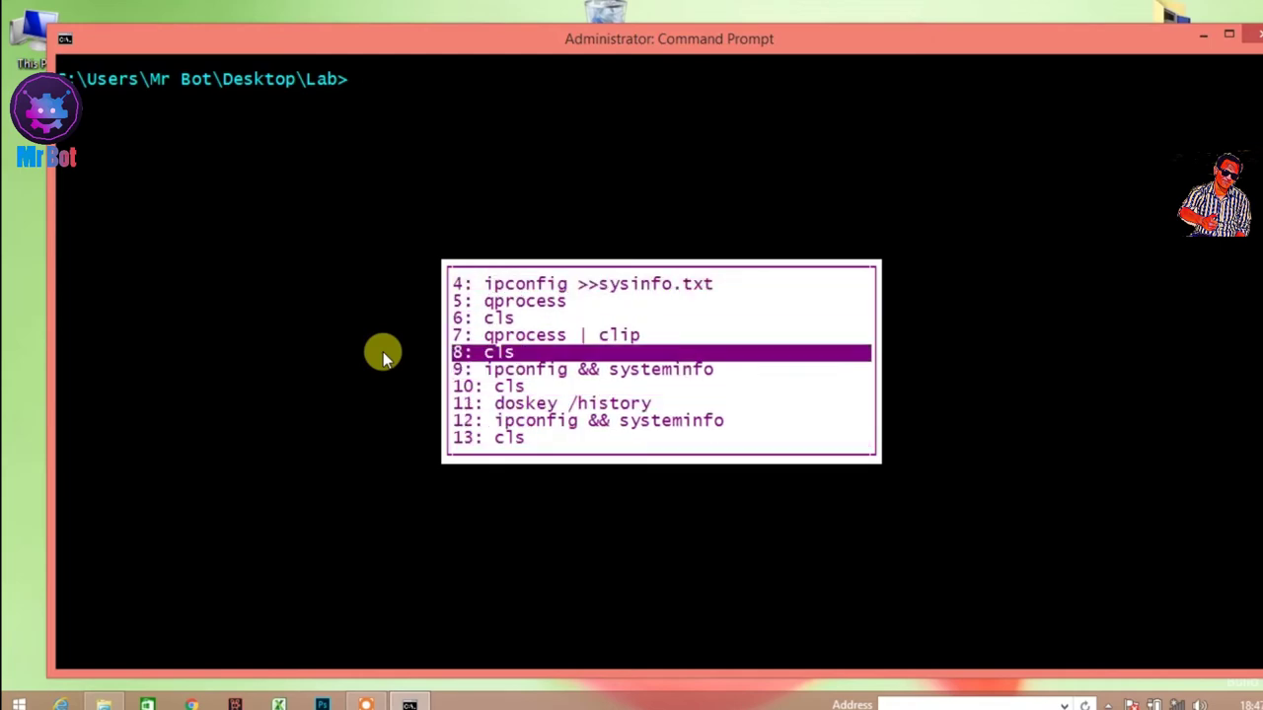
key("Up")
key("Up")
key("Up")
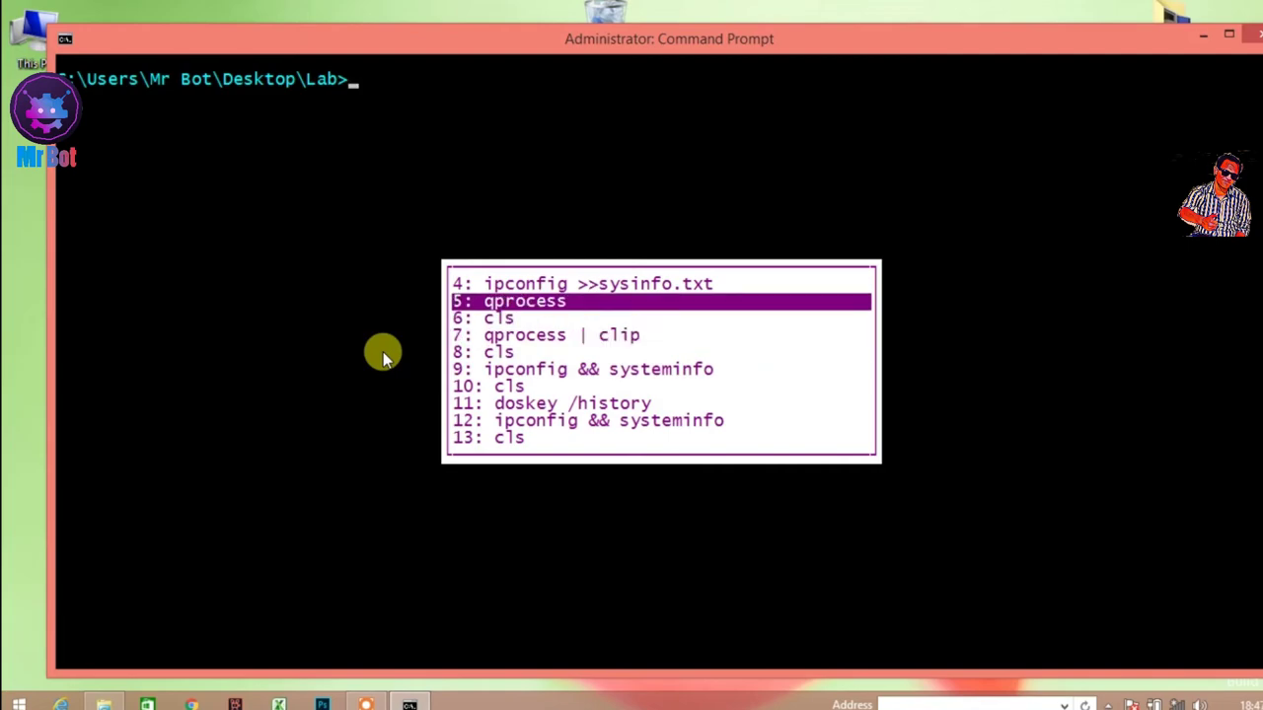
key("Return")
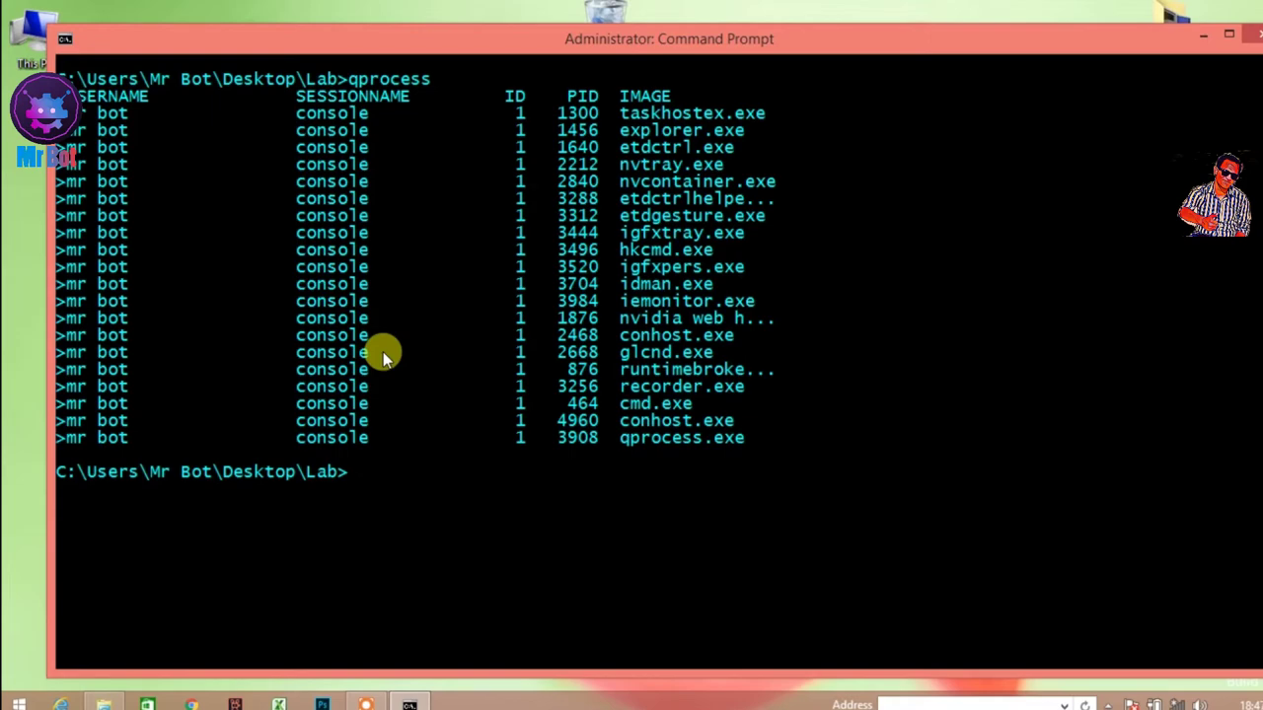
Clear the process list with cls and move the Command Prompt window aside to uncover the Lab folder on the desktop.
type("cls")
key("Return")
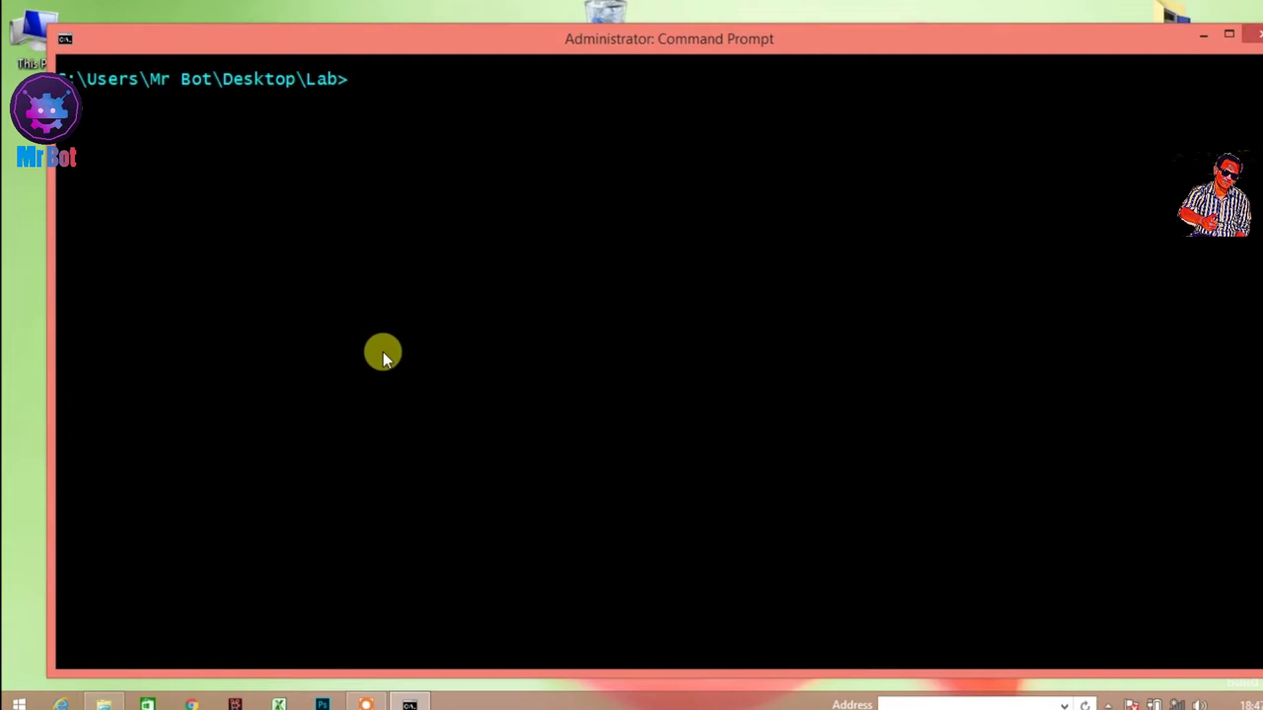
left_click_drag(391, 44, 797, 63)
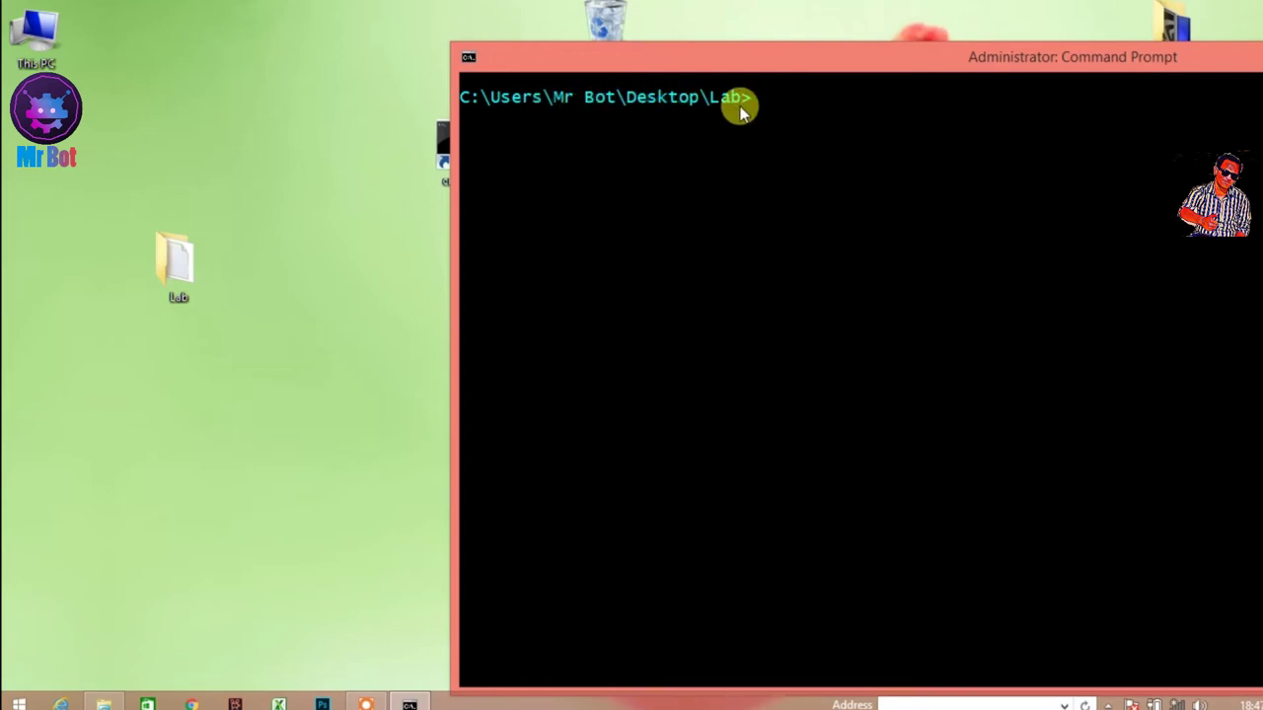
Open the desktop's Lab folder, place its window beside the Command Prompt and look over the Lab1 and Lab2 folders.
double_click(190, 269)
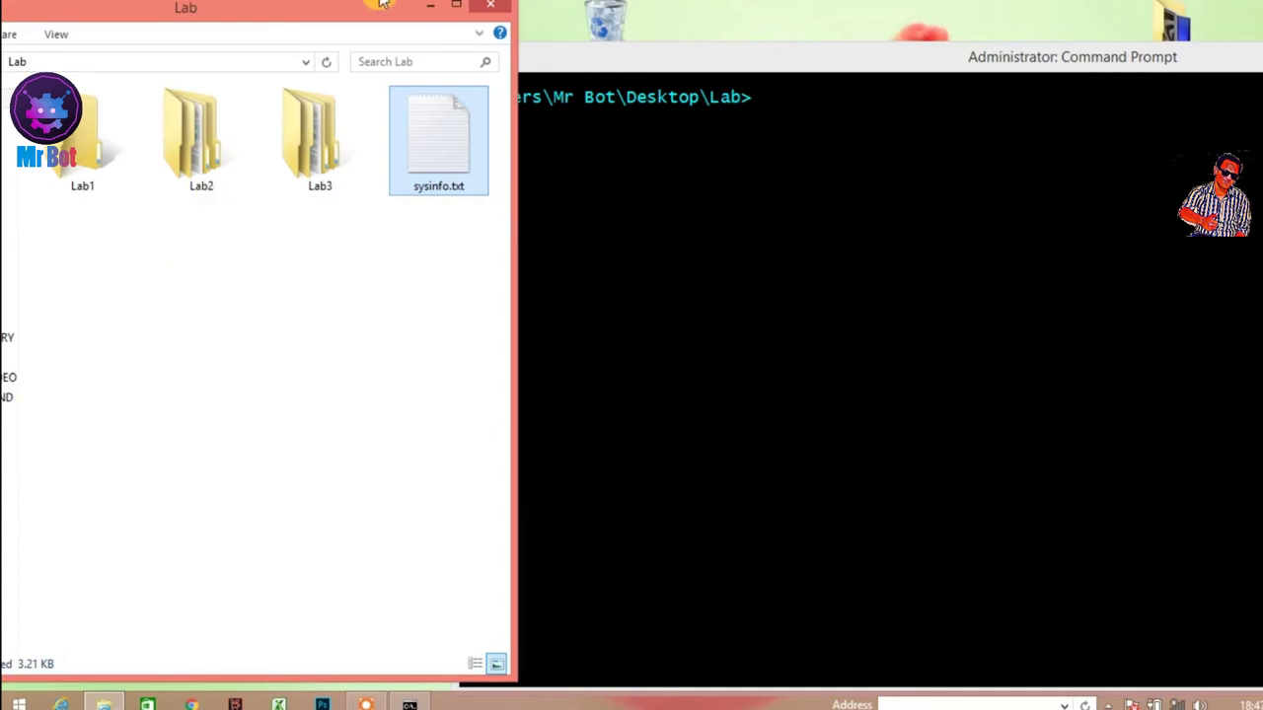
left_click_drag(352, 6, 460, 9)
double_click(460, 9)
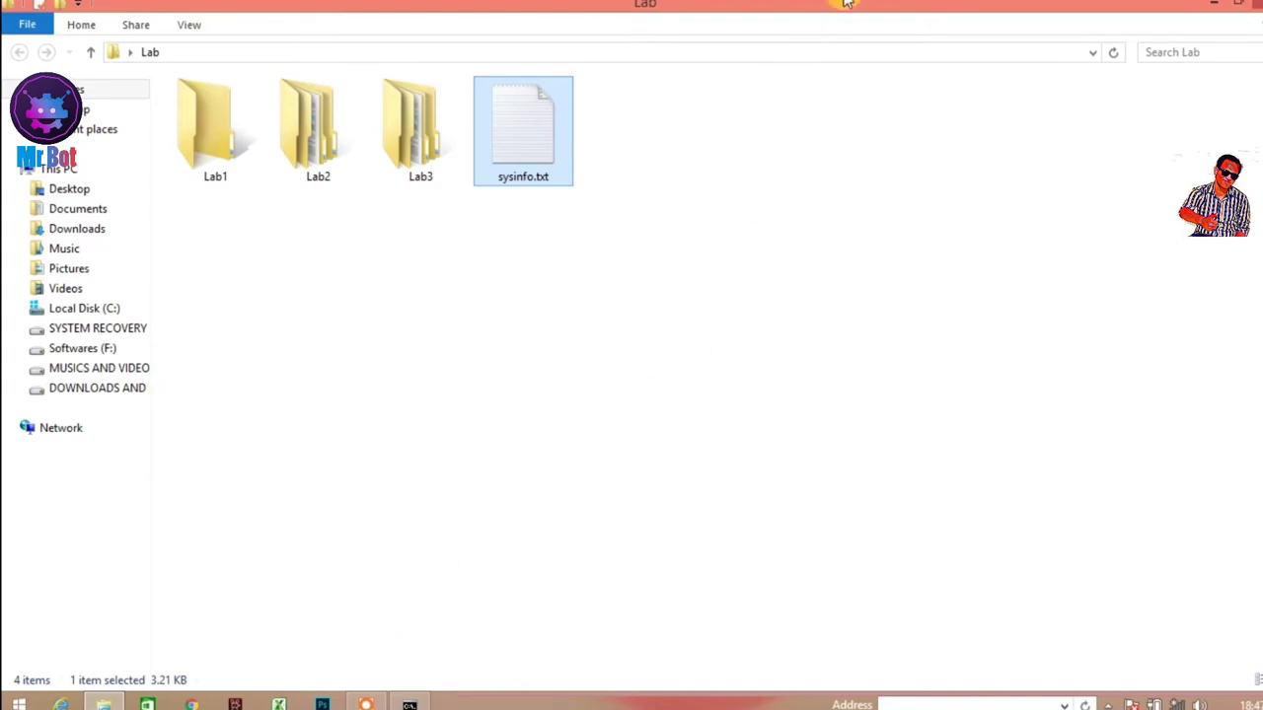
left_click_drag(932, 3, 445, 14)
left_click(841, 167)
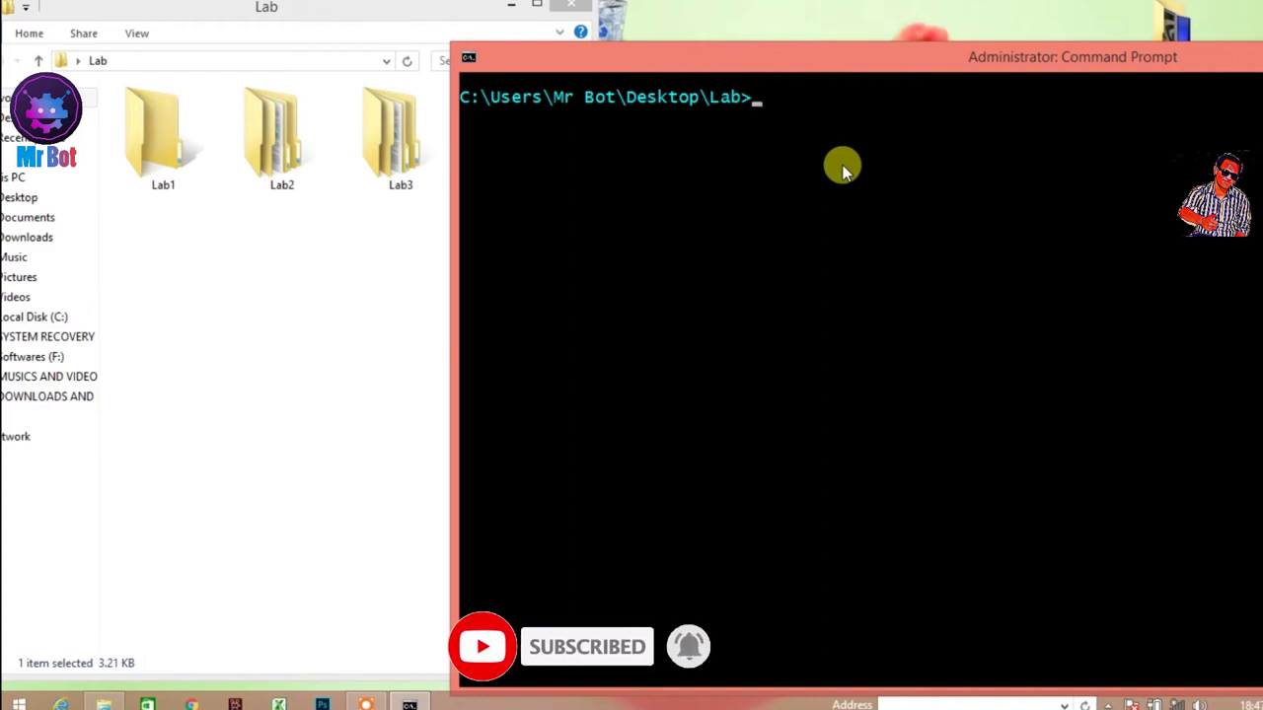
left_click(377, 279)
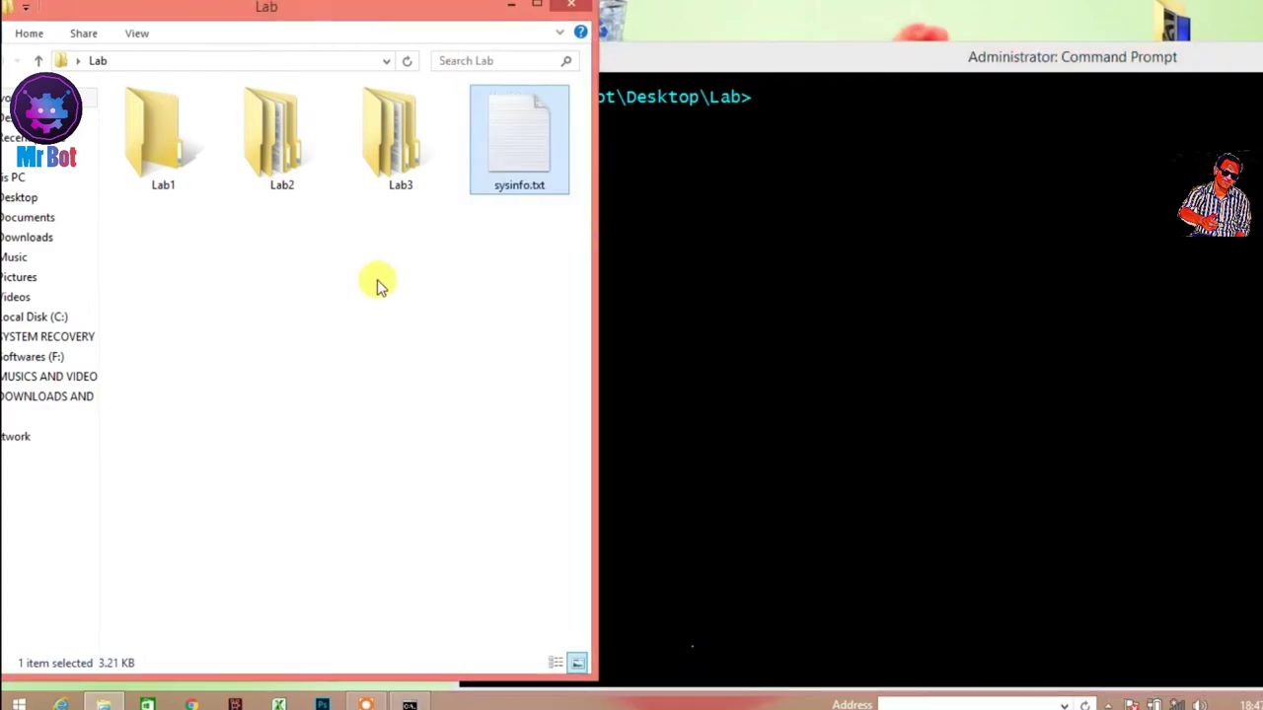
left_click(144, 113)
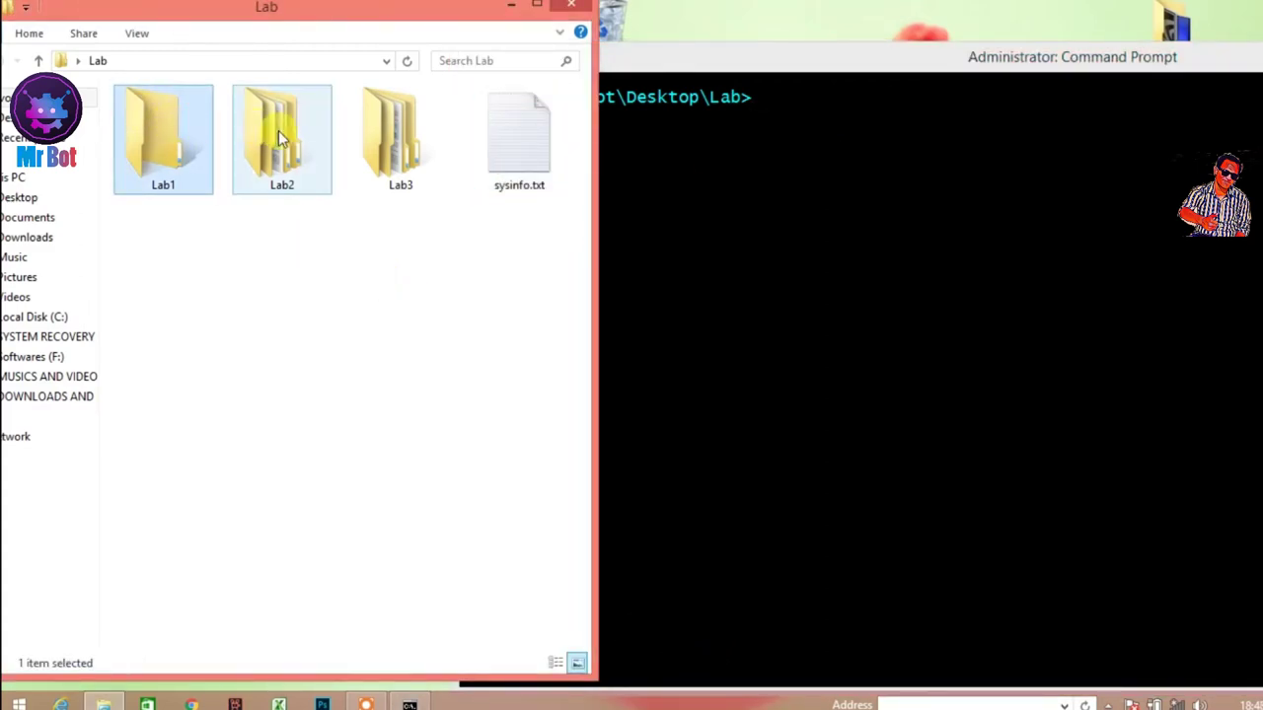
left_click(292, 156)
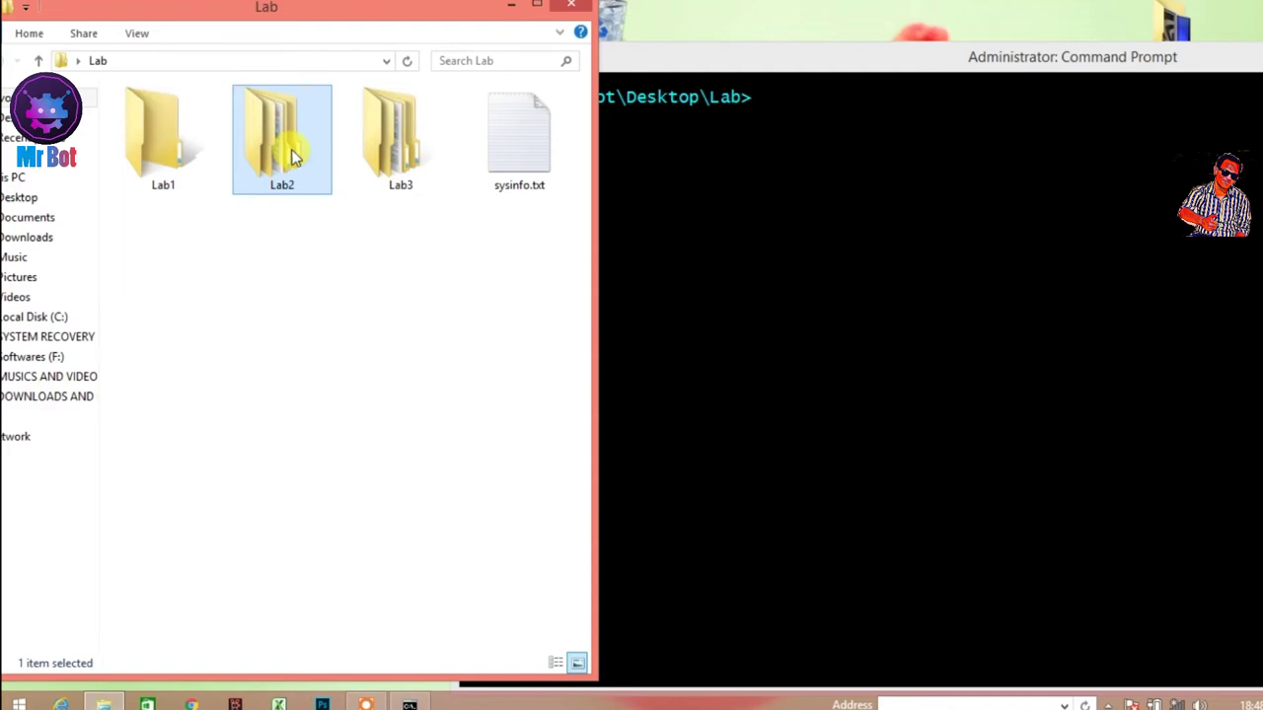
Change the Command Prompt directory to Lab1 with cd lab1 and list its contents with dir.
left_click(821, 233)
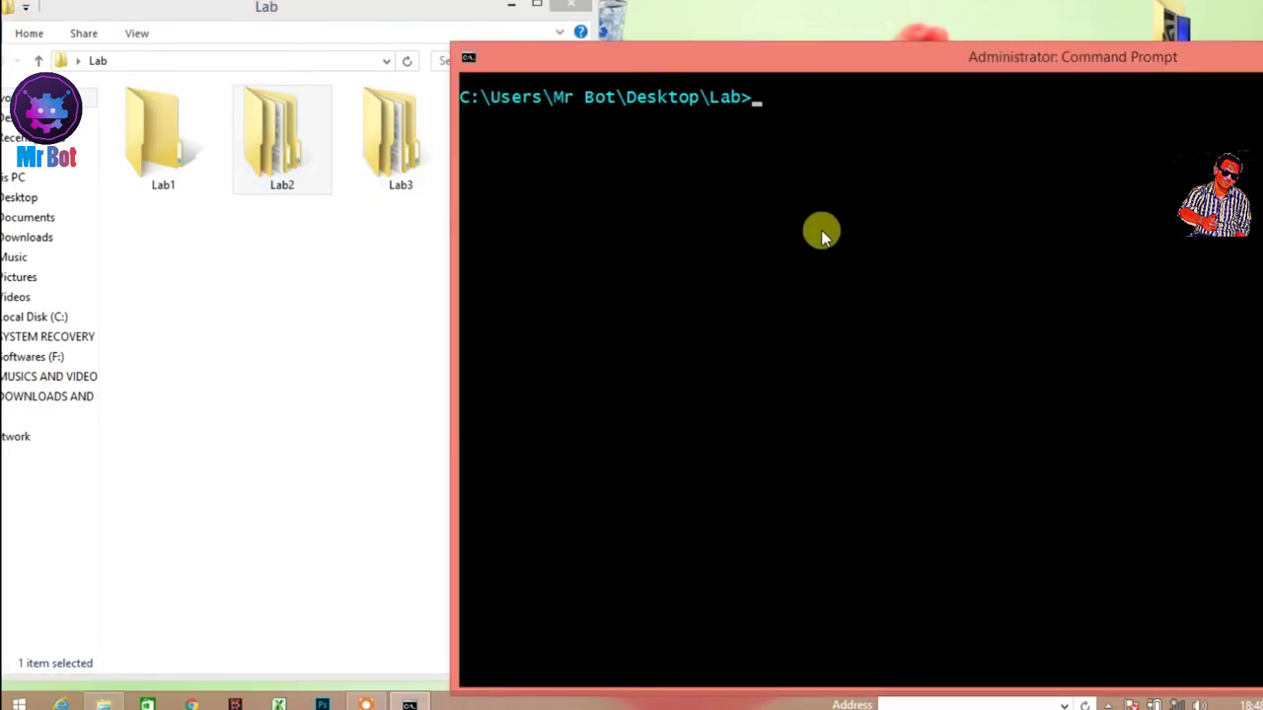
type("cd lab1")
key("Return")
type("dir")
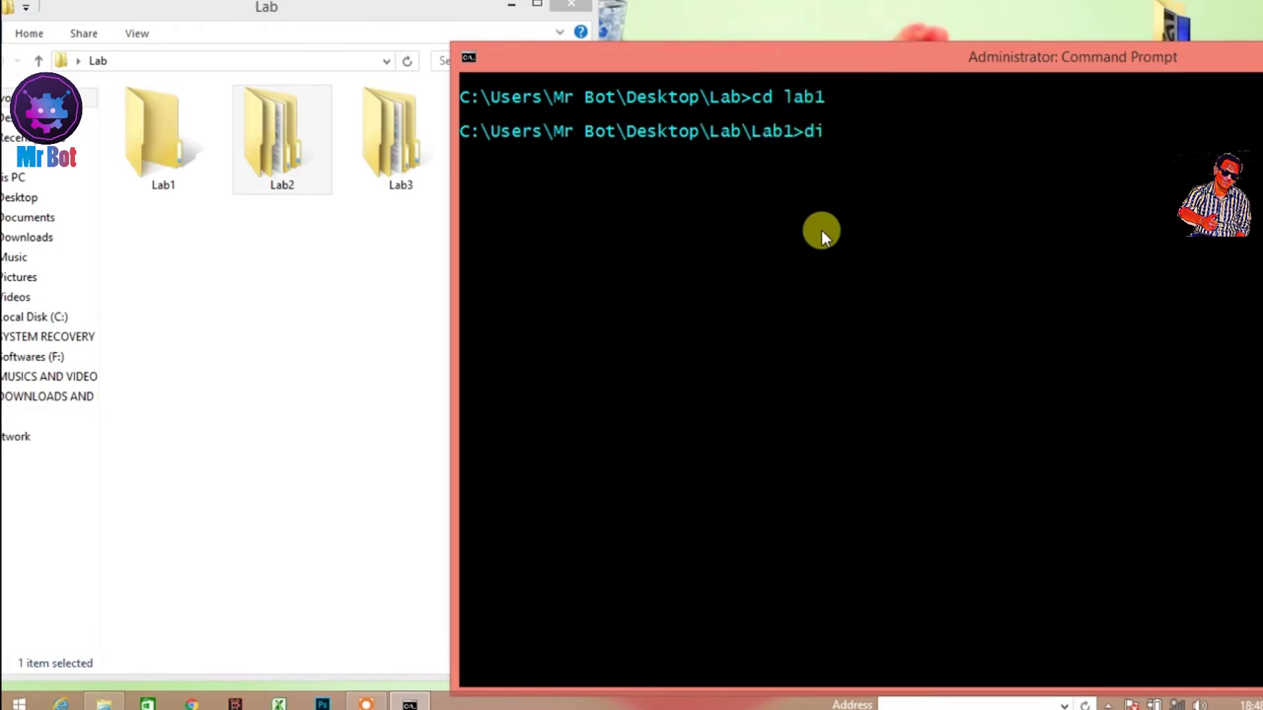
key("Return")
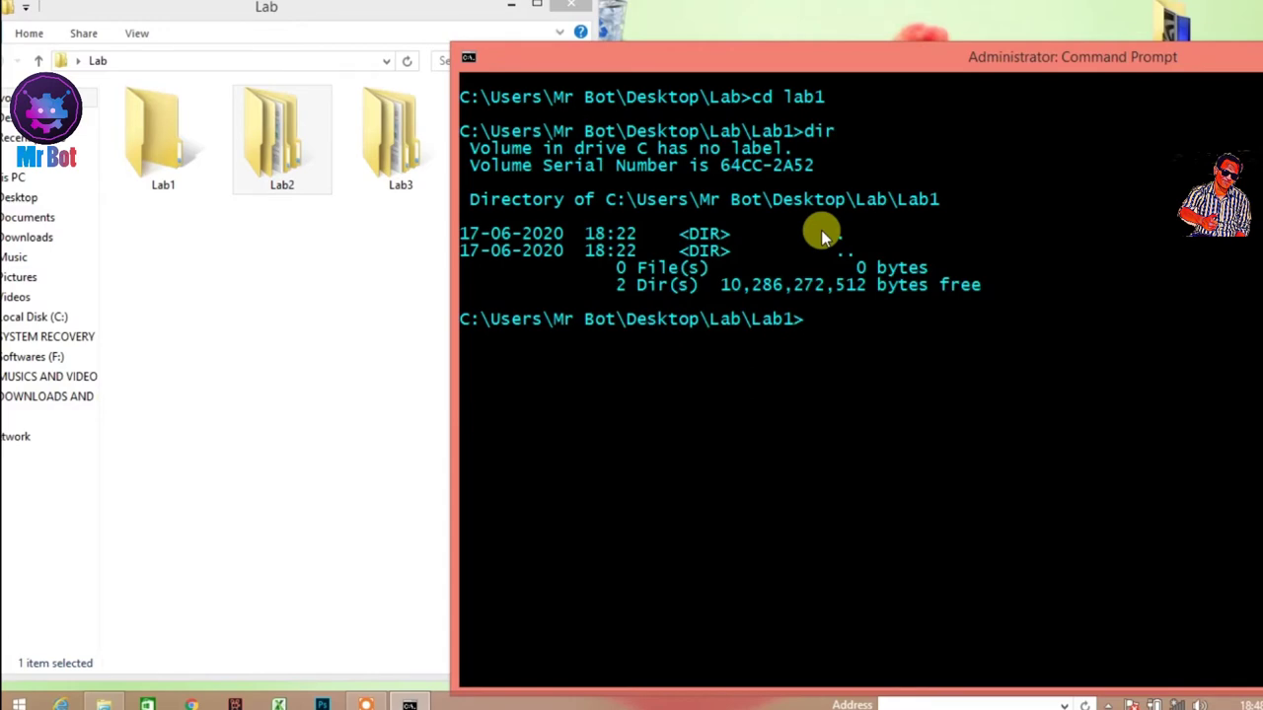
Return to the parent Lab directory with cd.. and clear the screen with cls.
type("cd..")
key("Return")
type("cls")
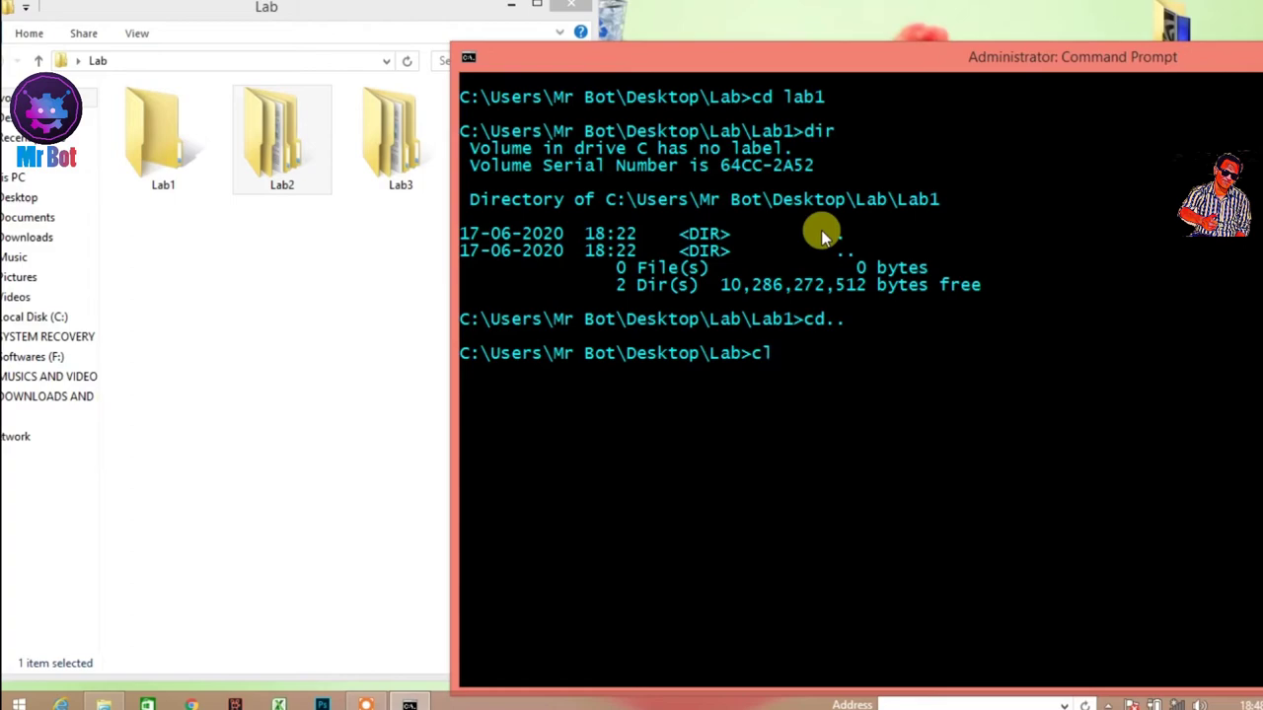
key("Return")
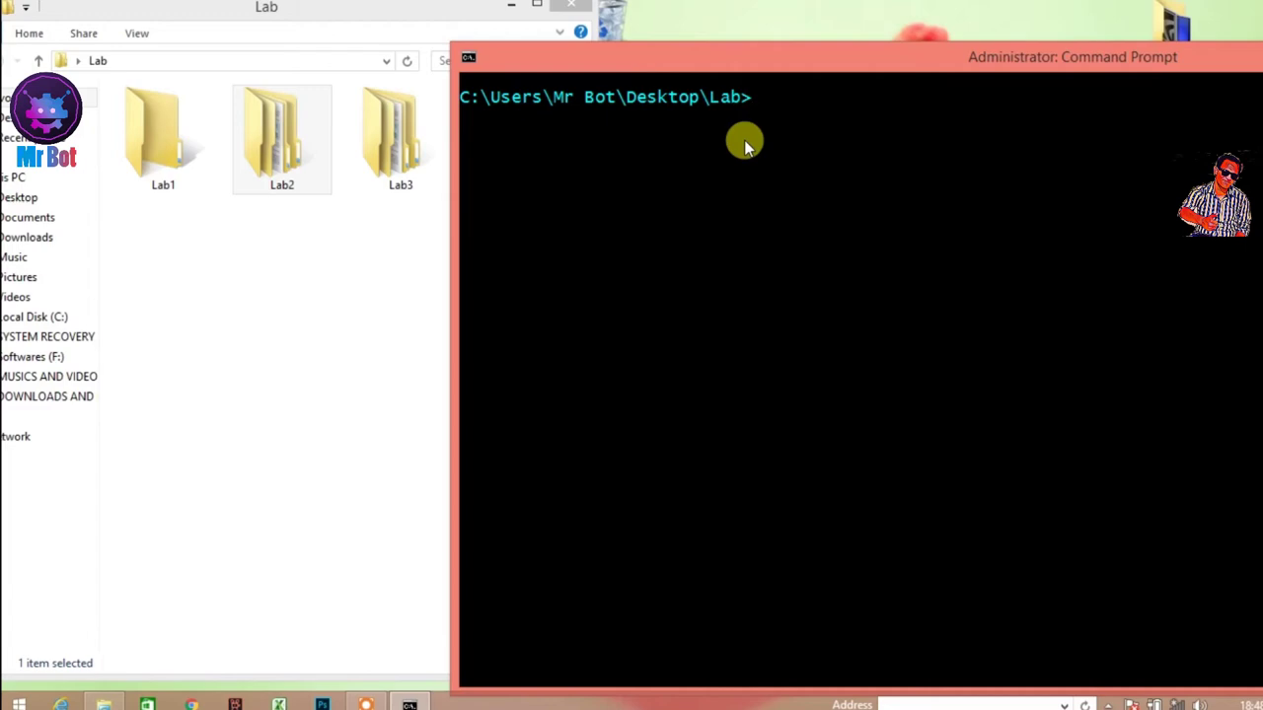
Display the Lab directory structure with tree and open the Lab2 folder beside it for comparison.
type("tree")
key("Return")
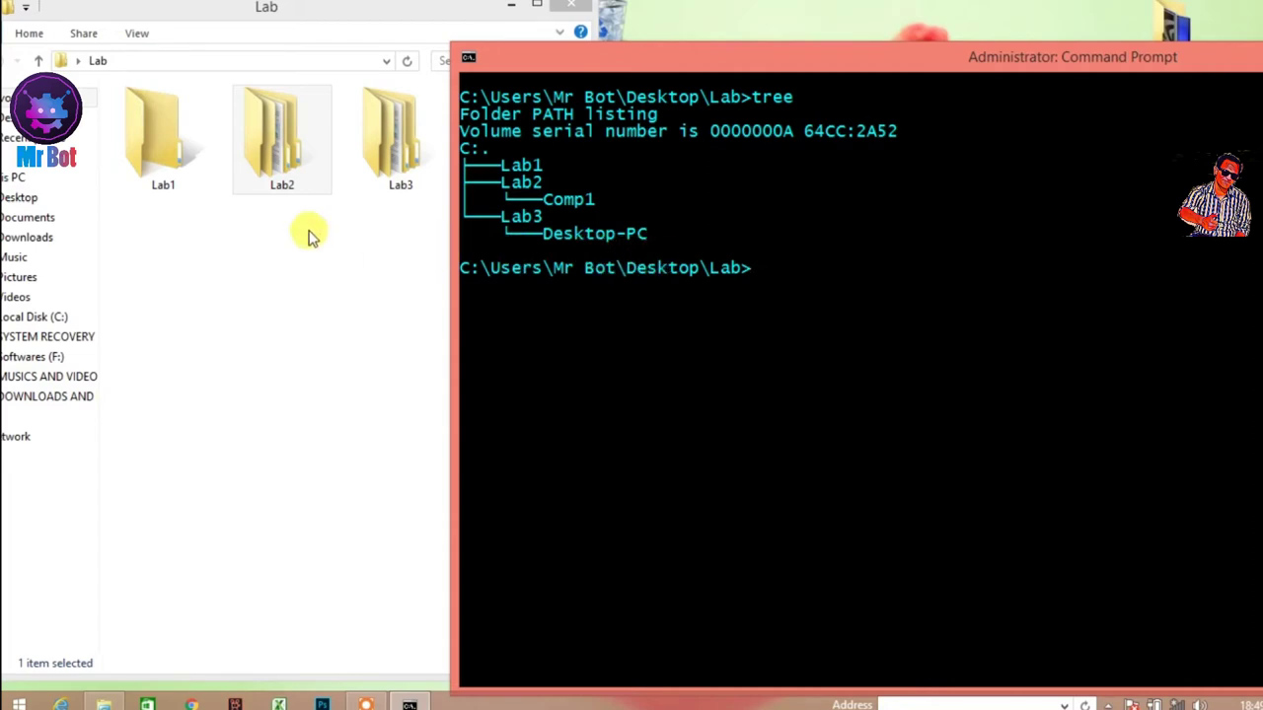
double_click(255, 170)
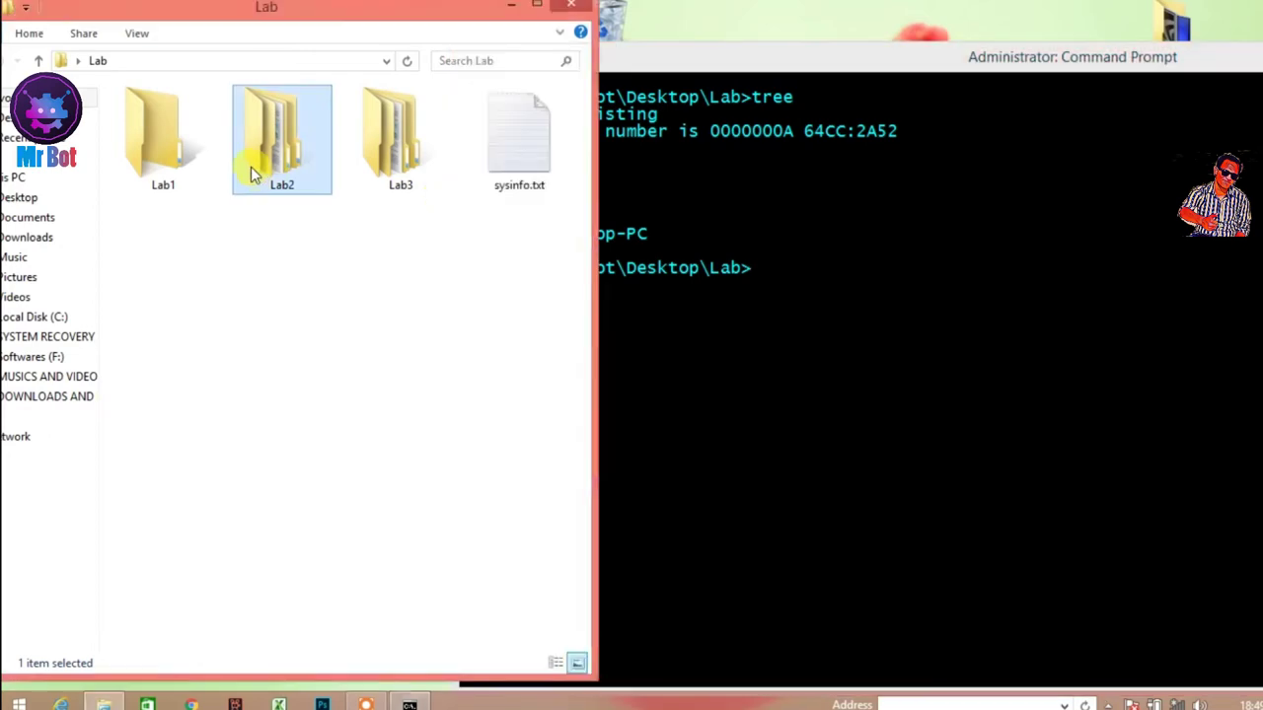
left_click(801, 350)
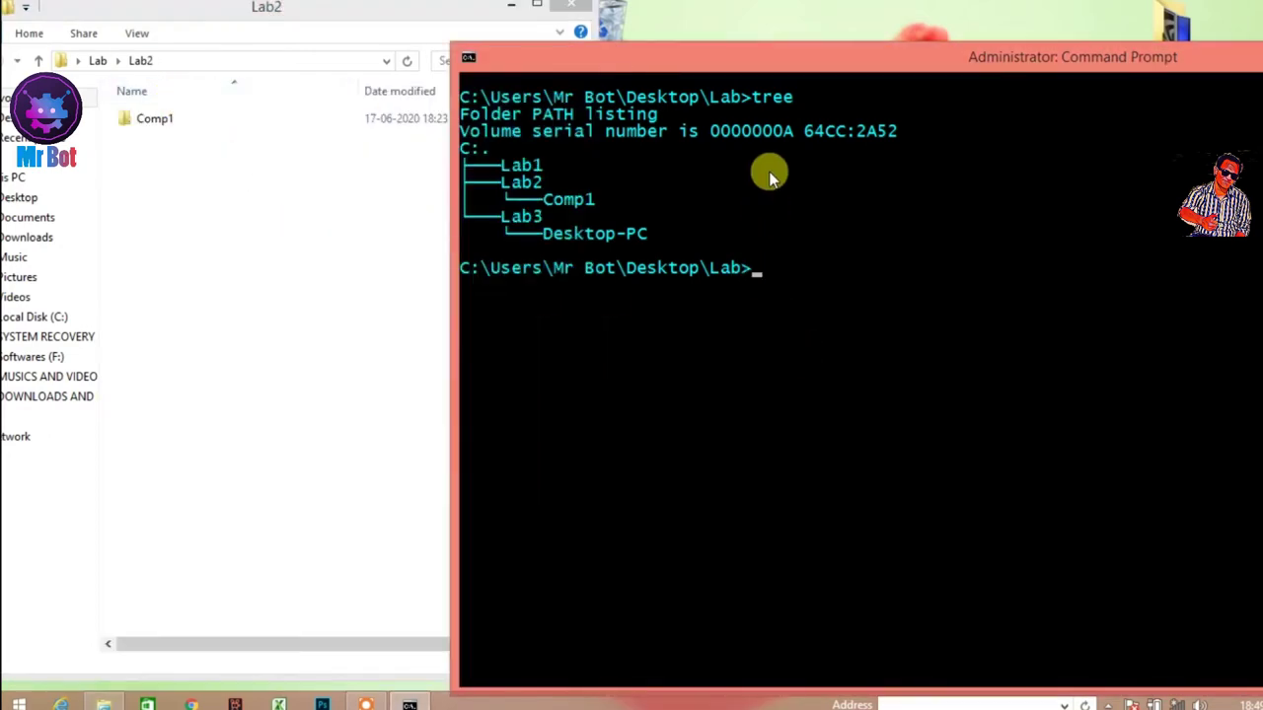
left_click_drag(646, 53, 785, 23)
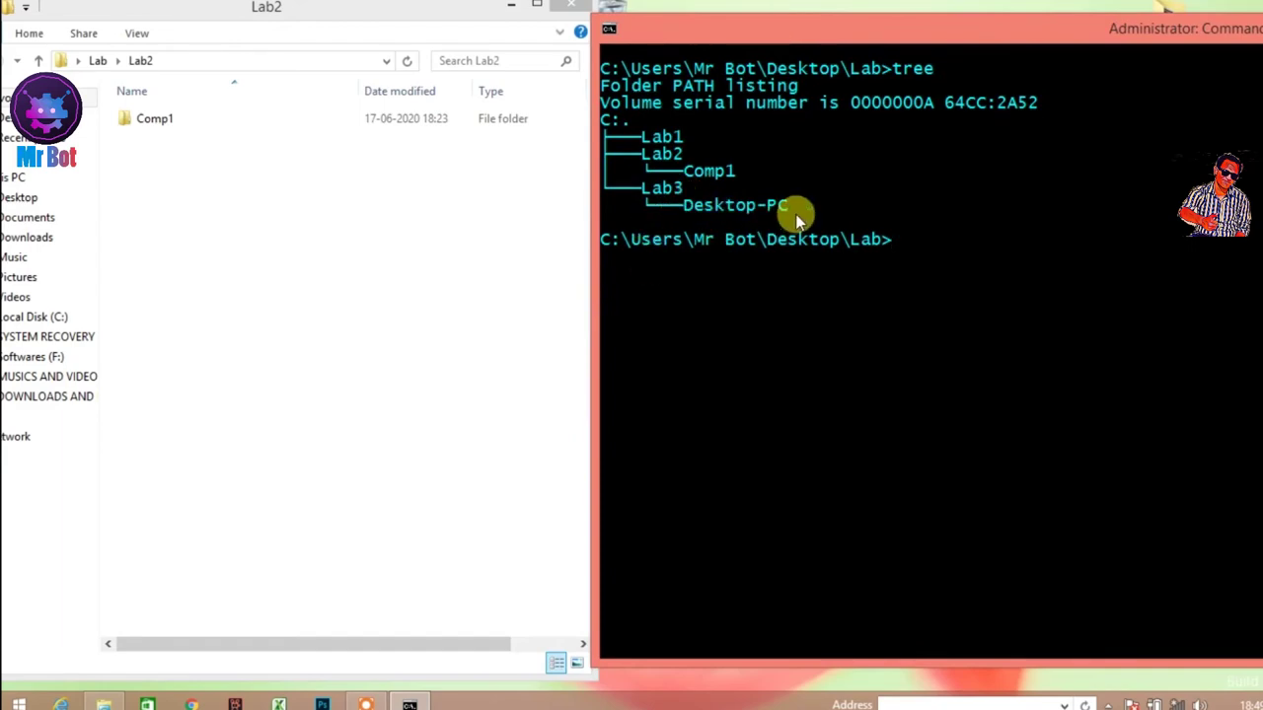
Return to the Lab folder, open Lab3 to compare its subfolder with the tree output and go back to Lab.
key("super+c")
left_click(59, 22)
left_click_drag(98, 17, 145, 22)
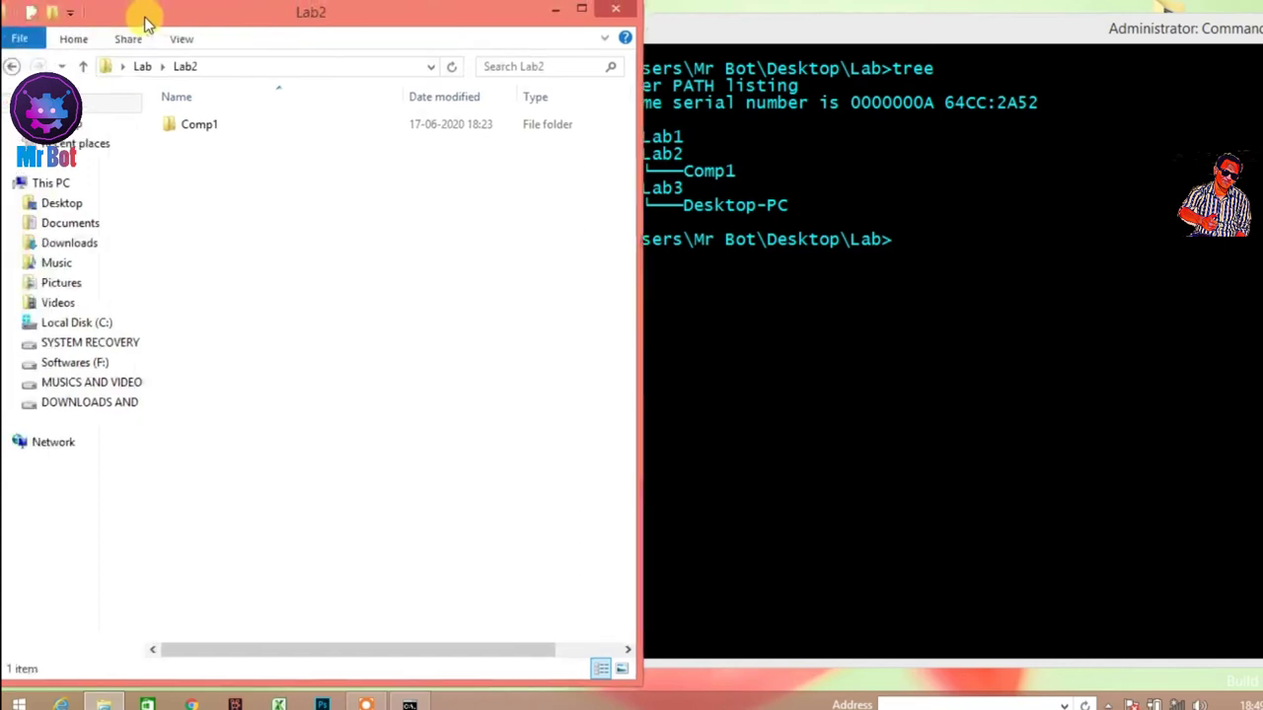
left_click(143, 66)
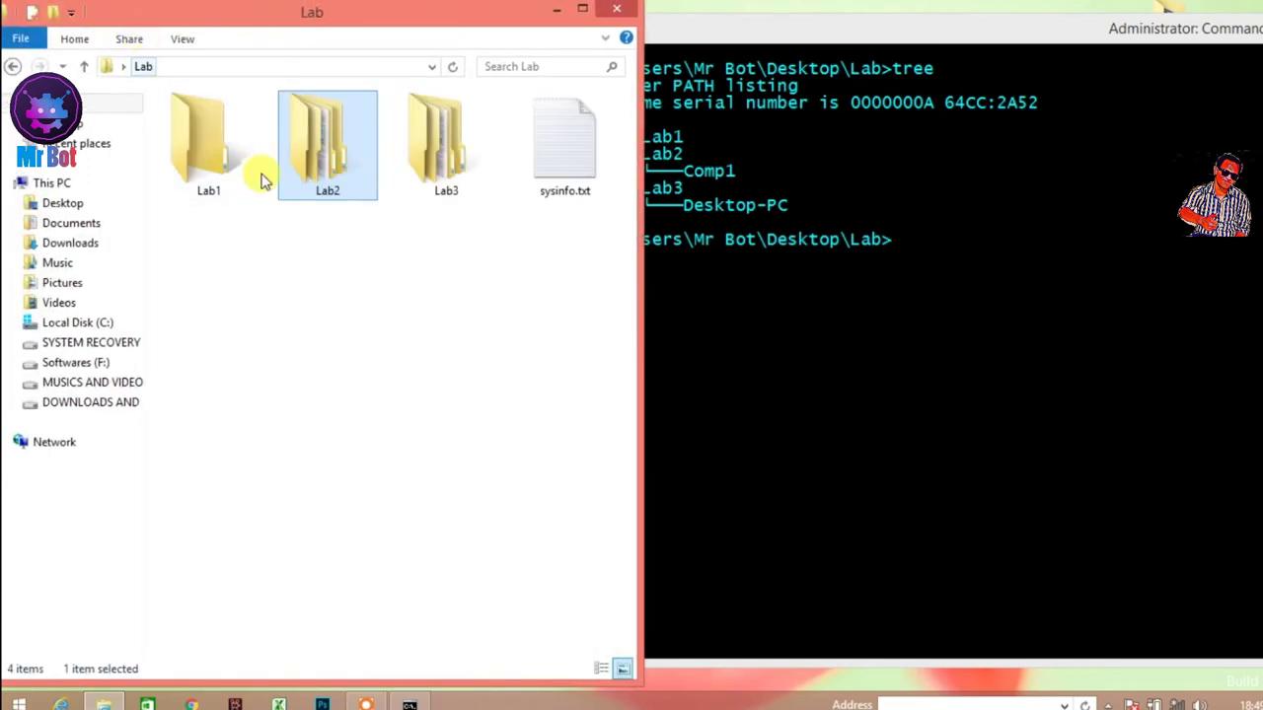
double_click(474, 160)
left_click(352, 124)
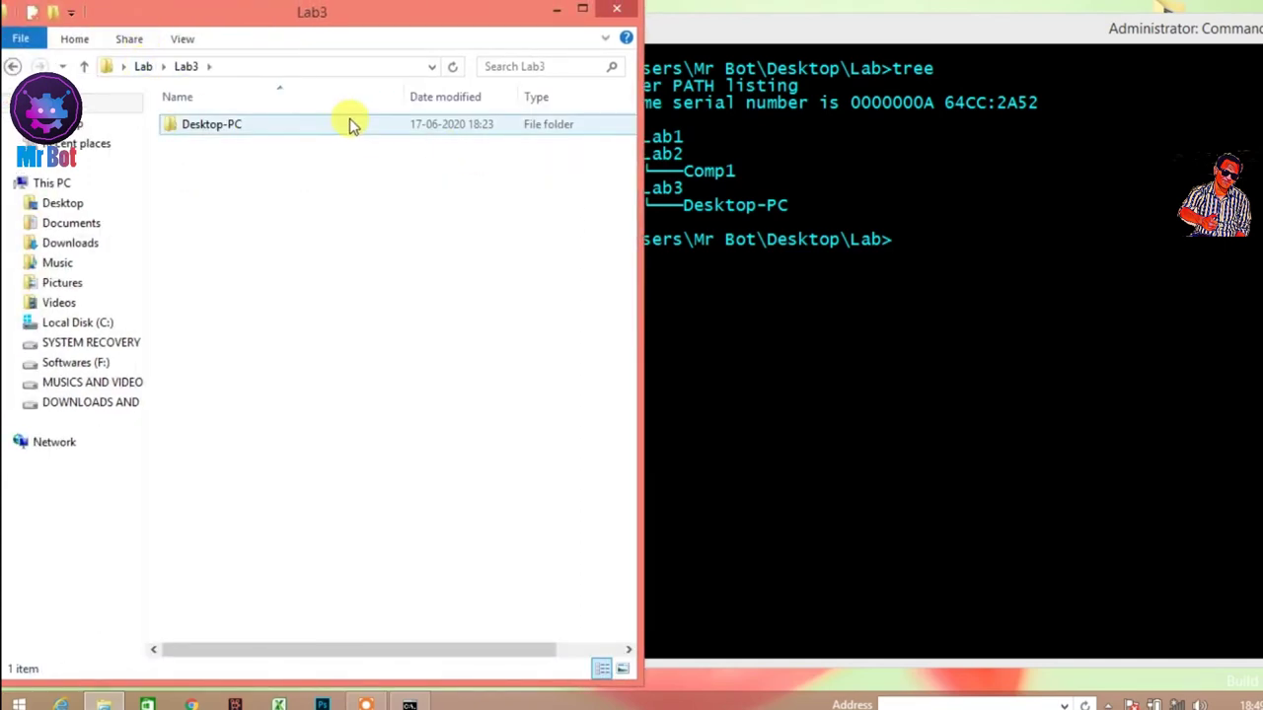
left_click(13, 66)
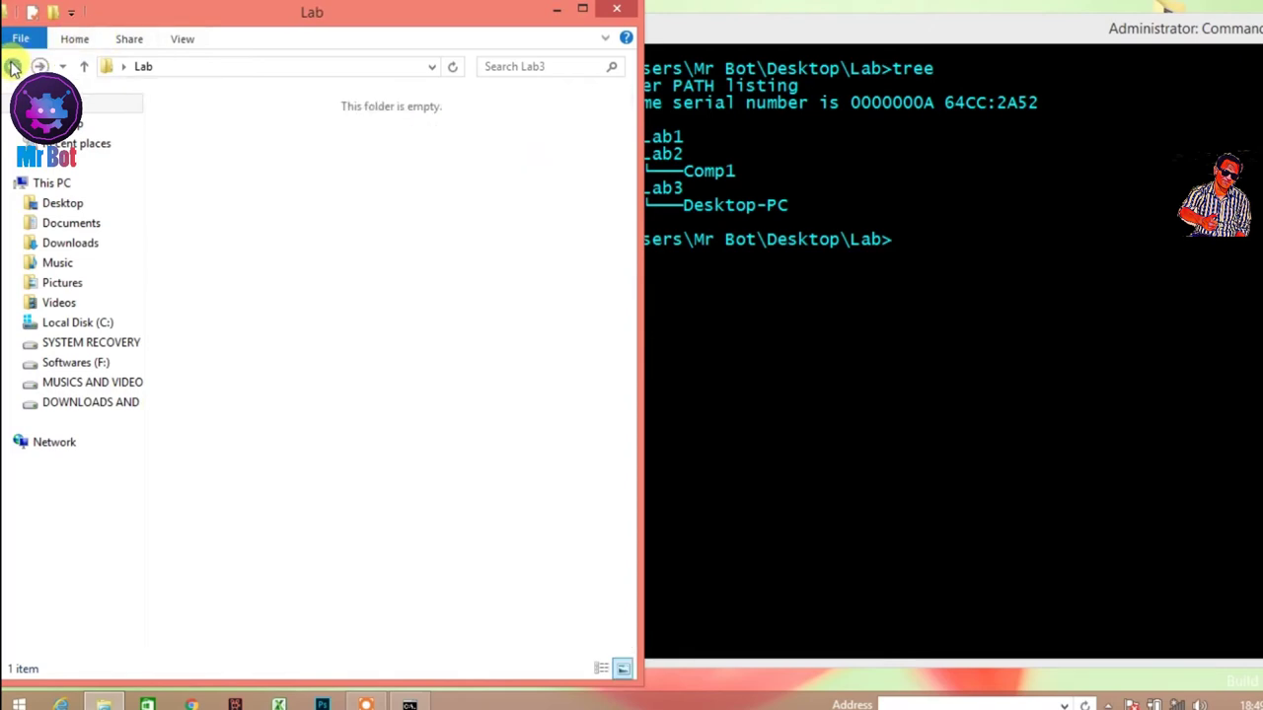
left_click(445, 361)
left_click(909, 387)
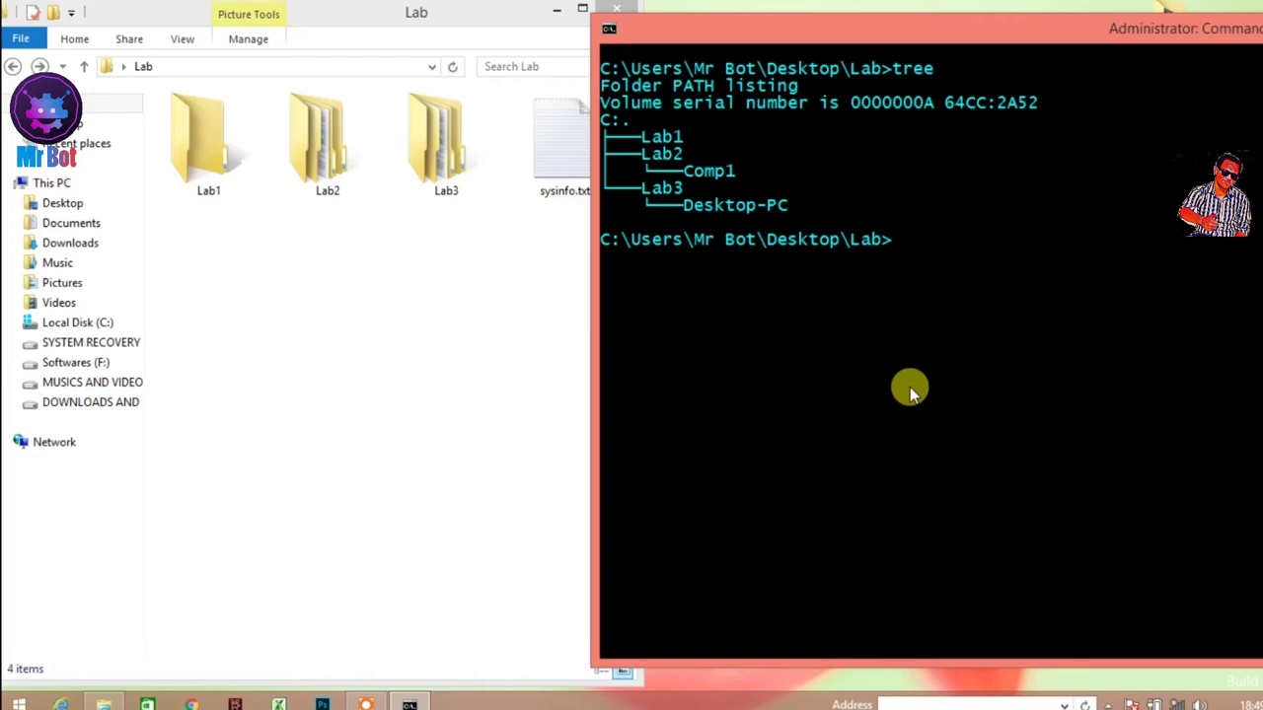
Clear the tree output with cls and minimise the Lab folder window.
left_click_drag(1085, 30, 1001, 27)
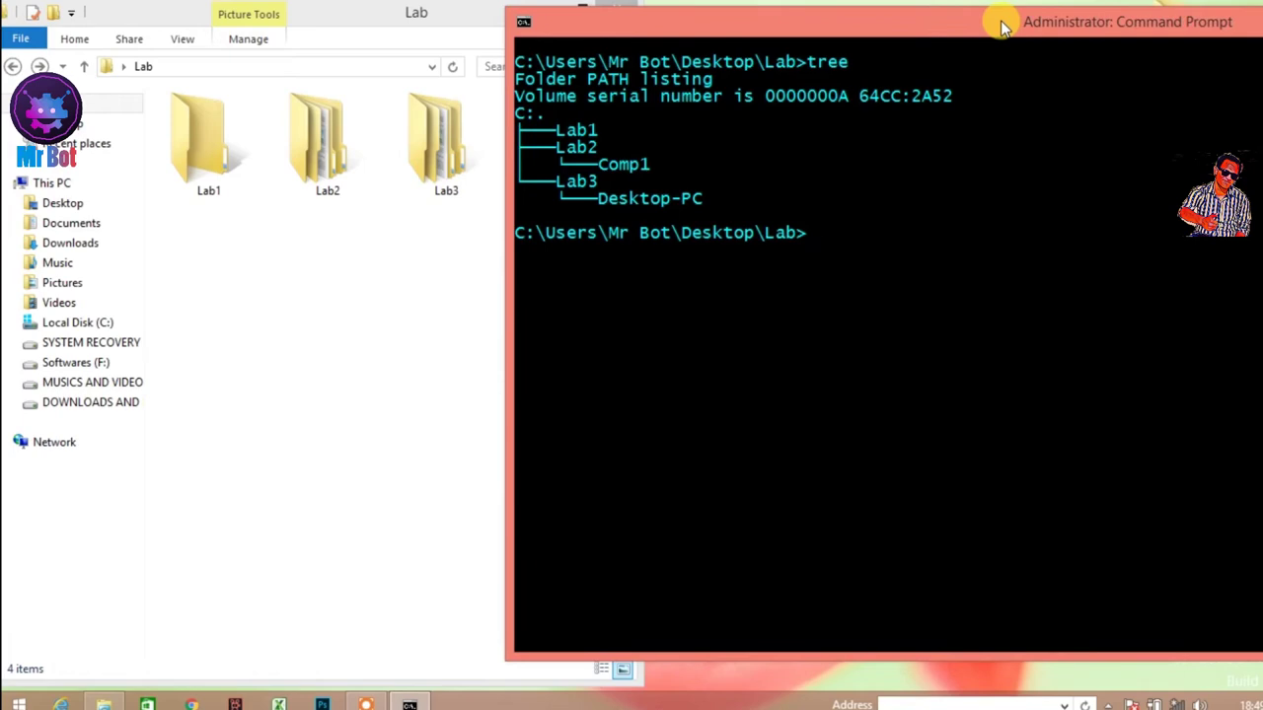
type("cls")
key("Return")
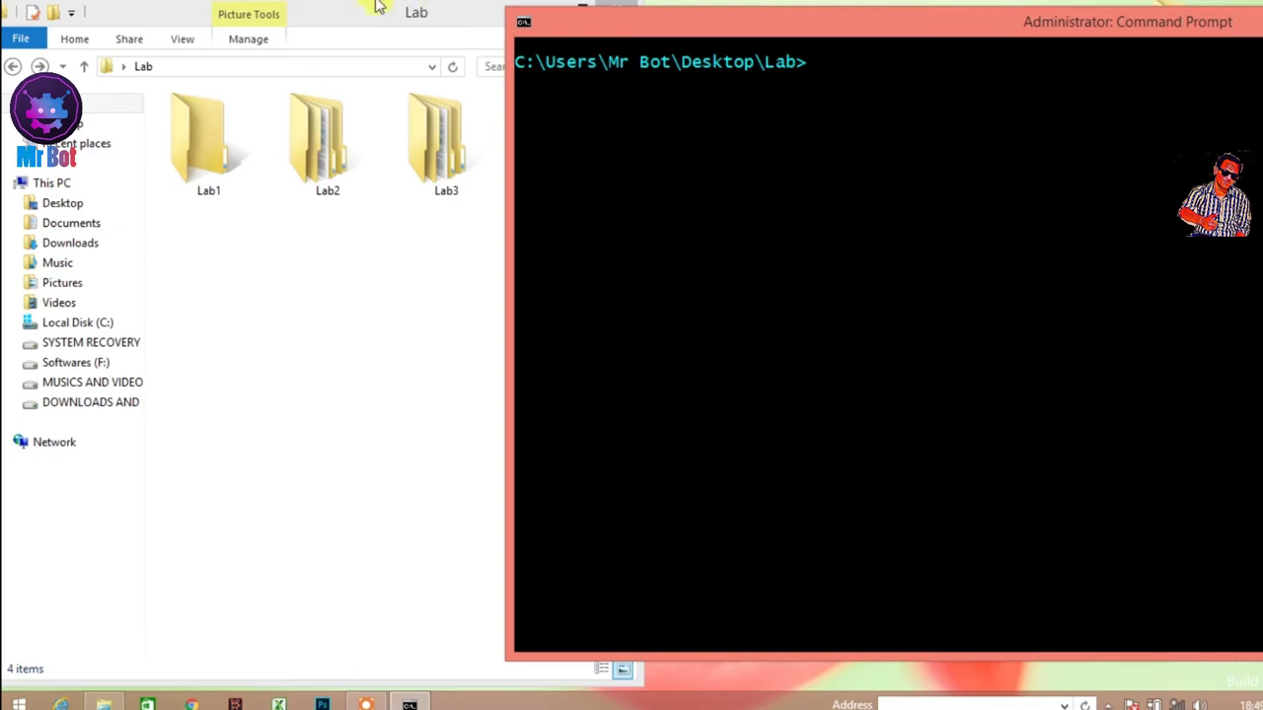
left_click(415, 10)
left_click(556, 12)
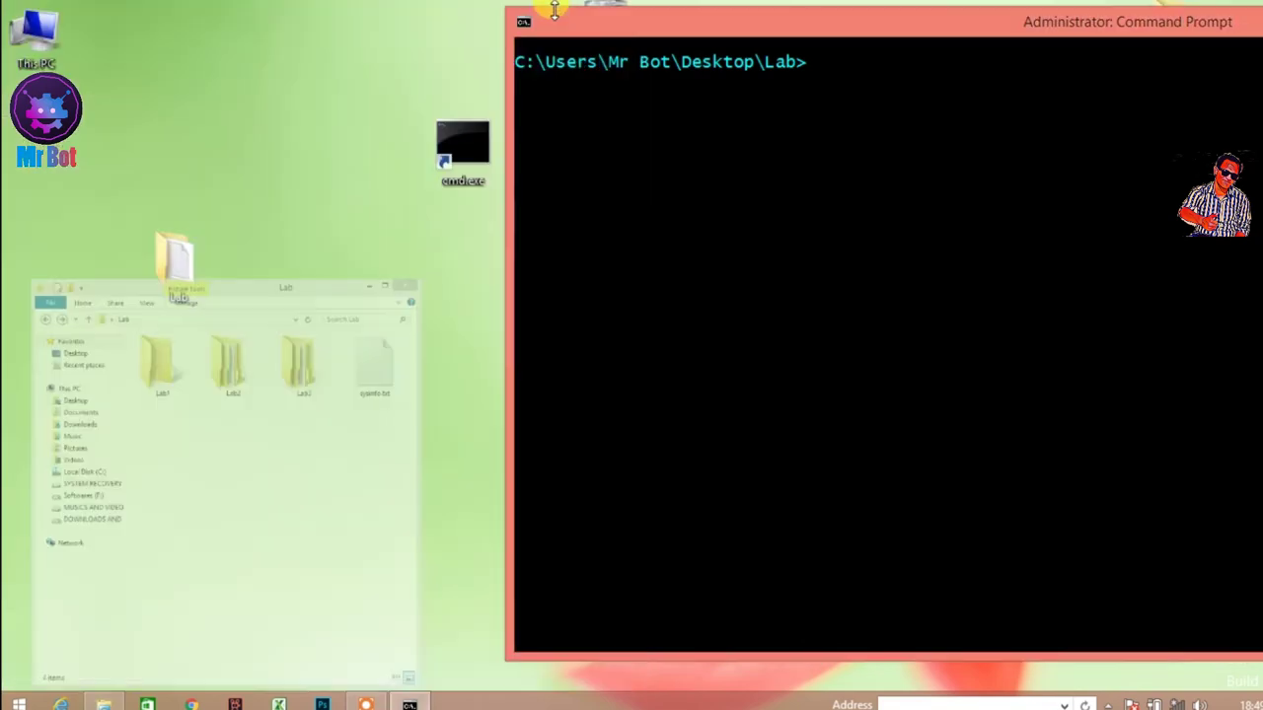
Open This PC maximised and look at its computer management options, including Uninstall or change a program.
double_click(43, 37)
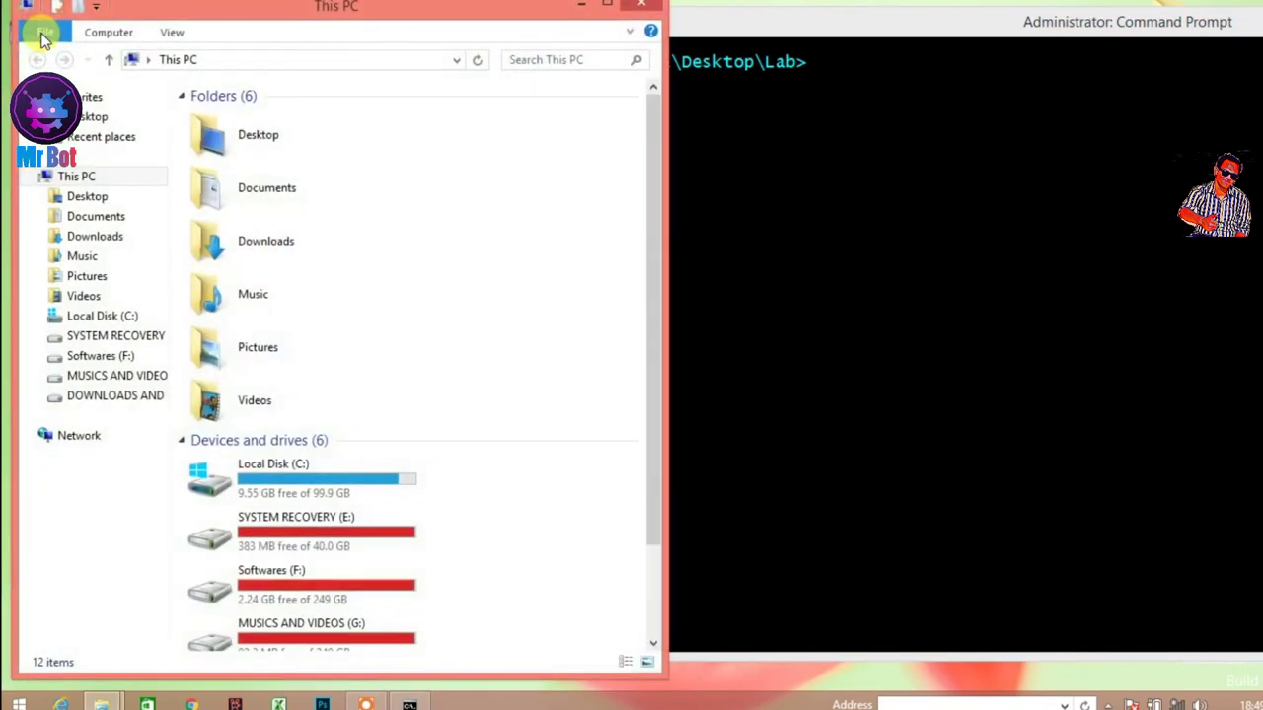
double_click(334, 10)
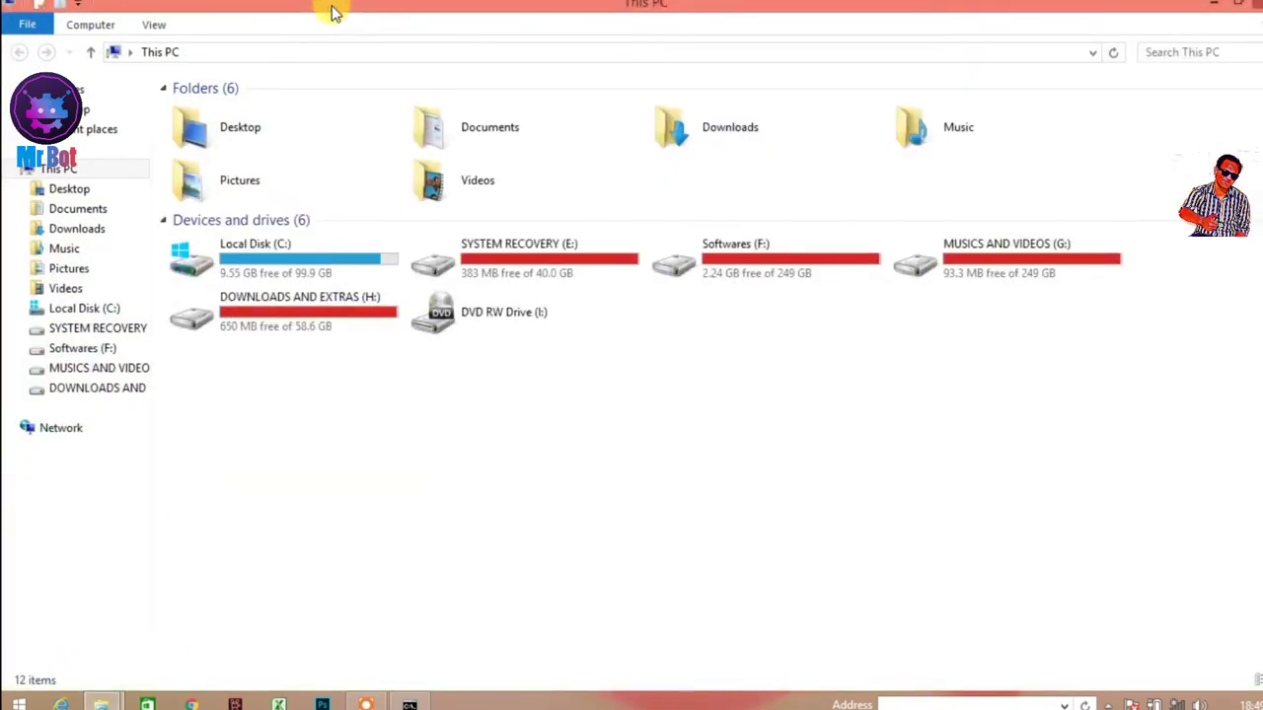
left_click(94, 25)
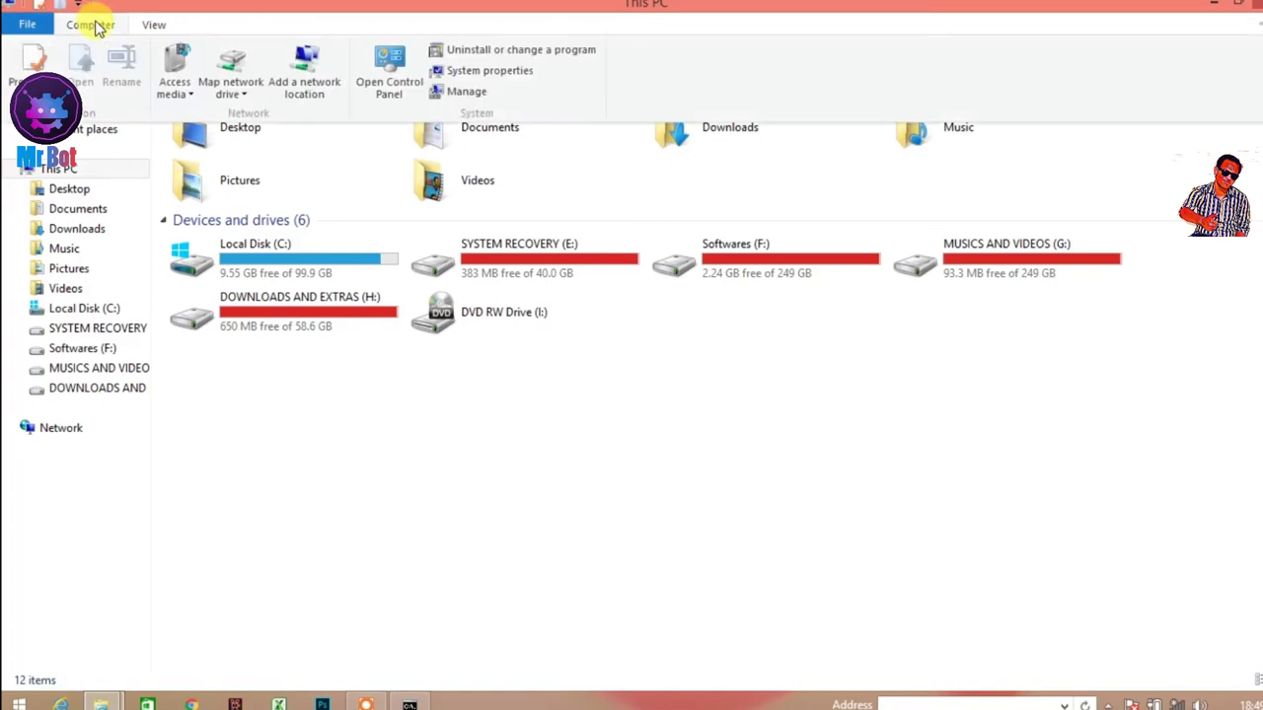
left_click(506, 62)
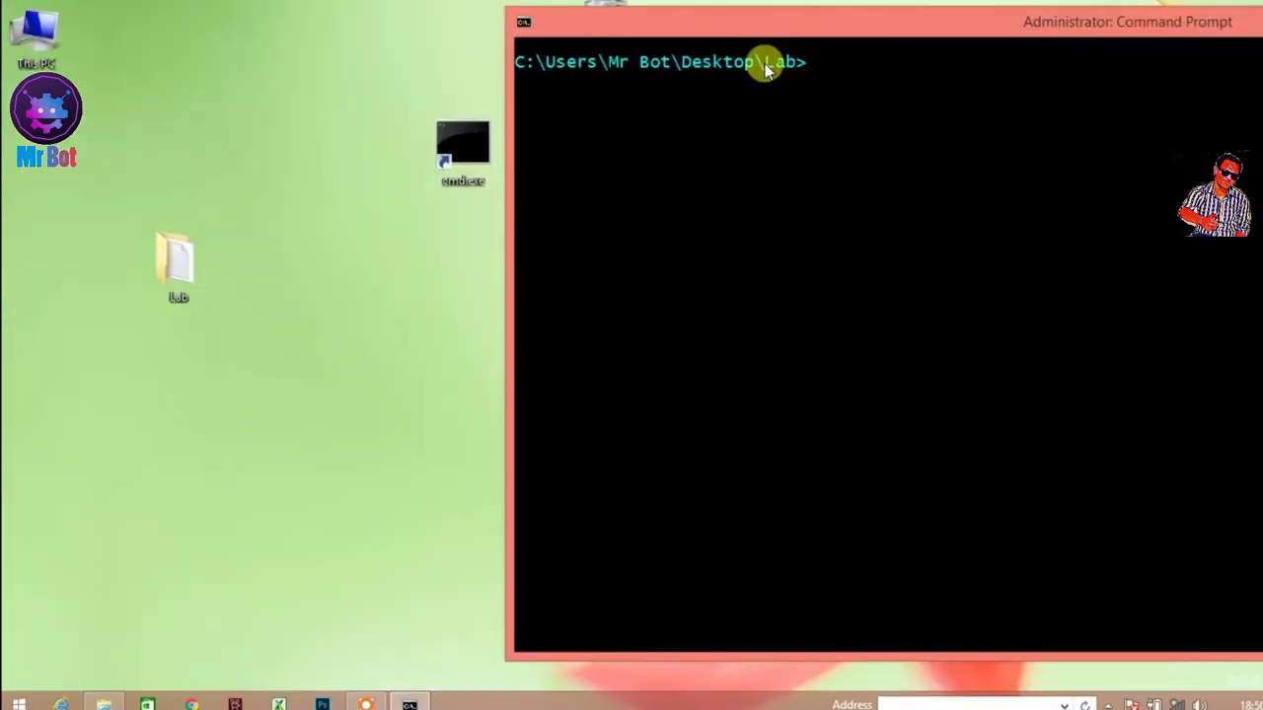
Restore the Lab folder window and list the installed programs in the Command Prompt with wmic product get name.
left_click(782, 184)
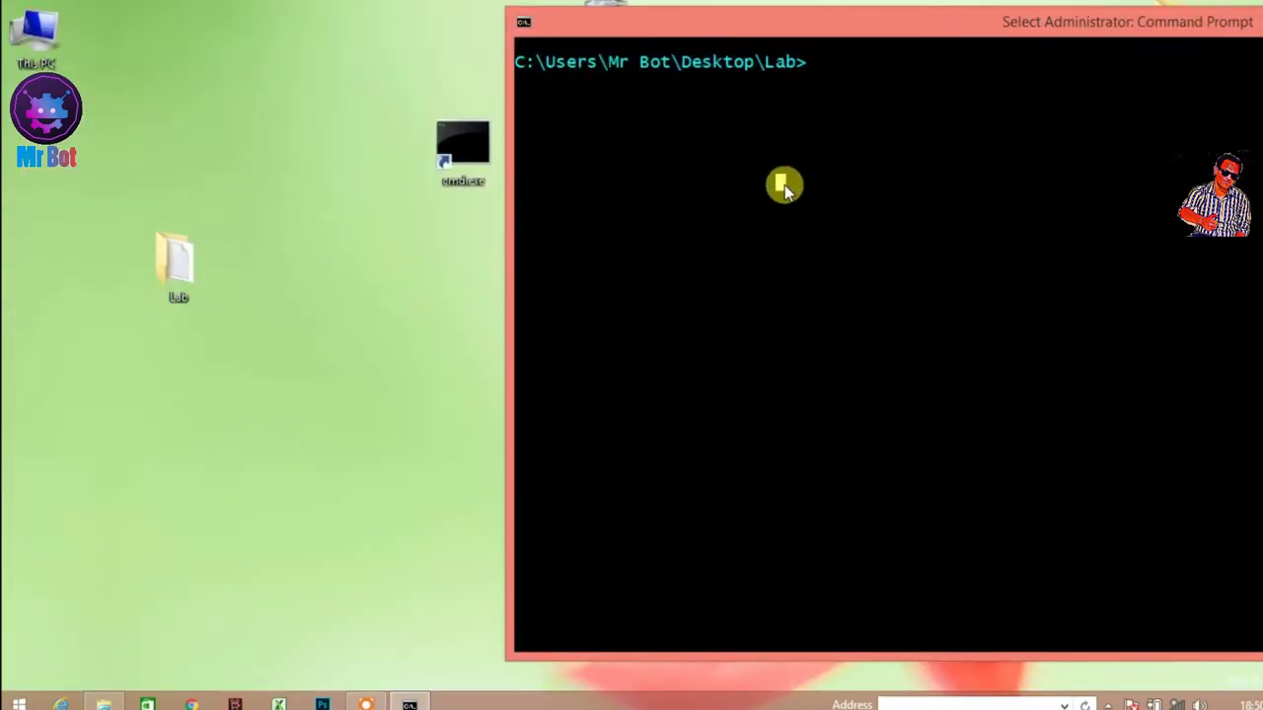
left_click(105, 702)
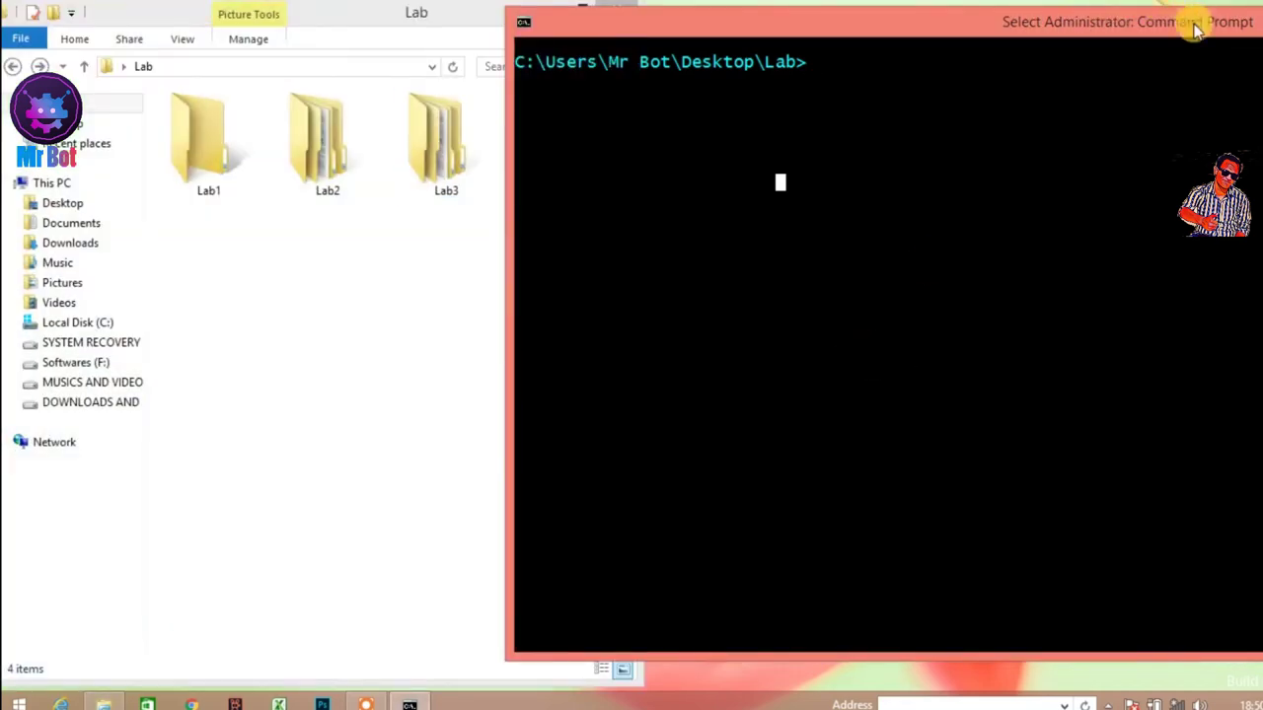
left_click_drag(1192, 26, 897, 28)
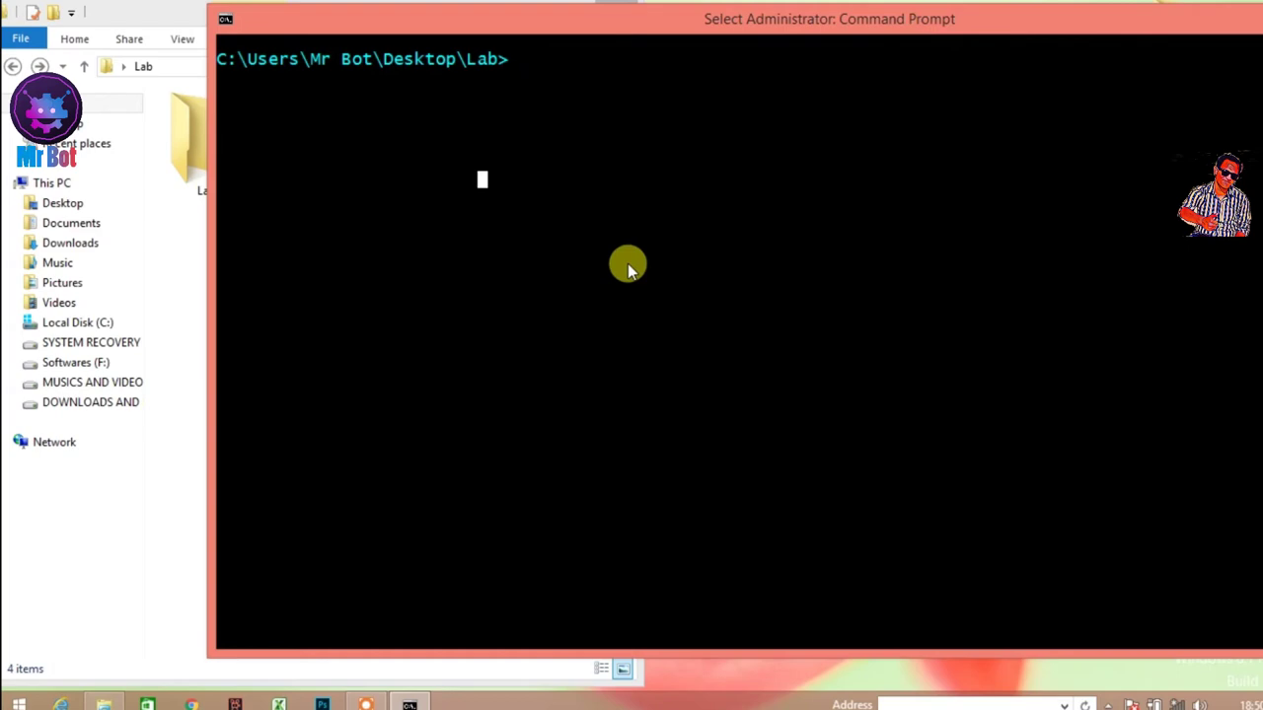
type("wmic")
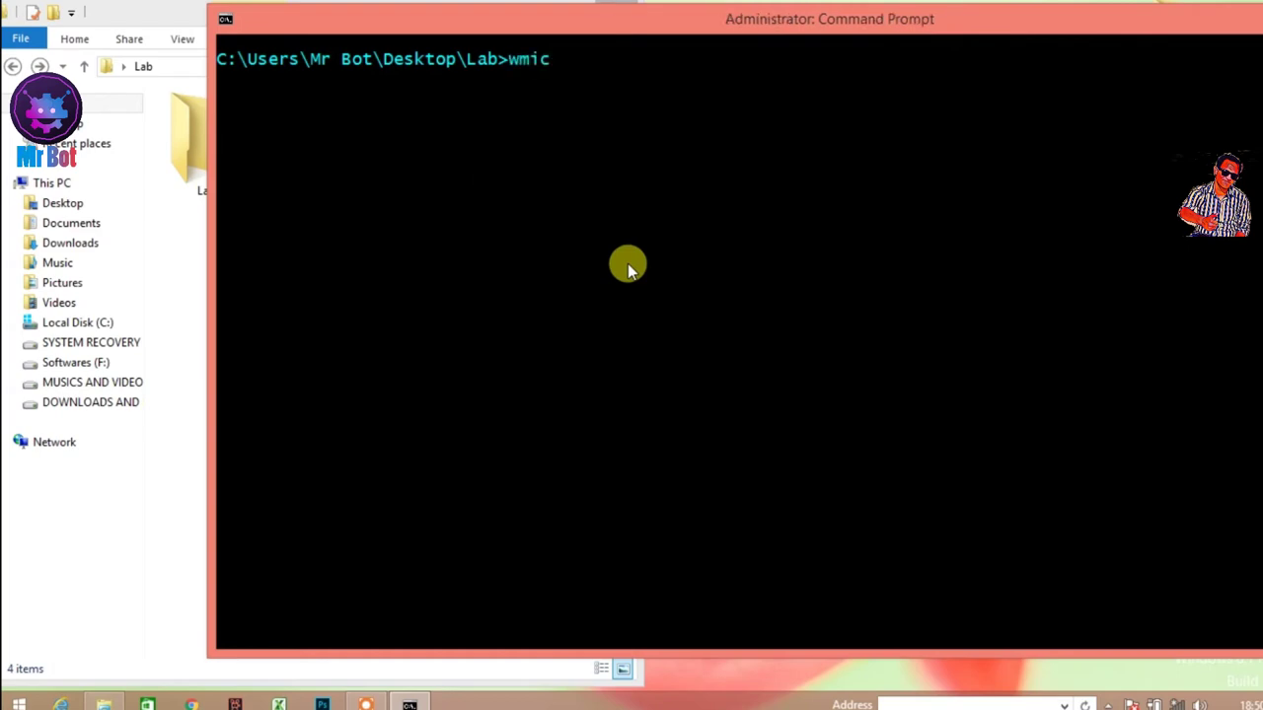
type(" product ge")
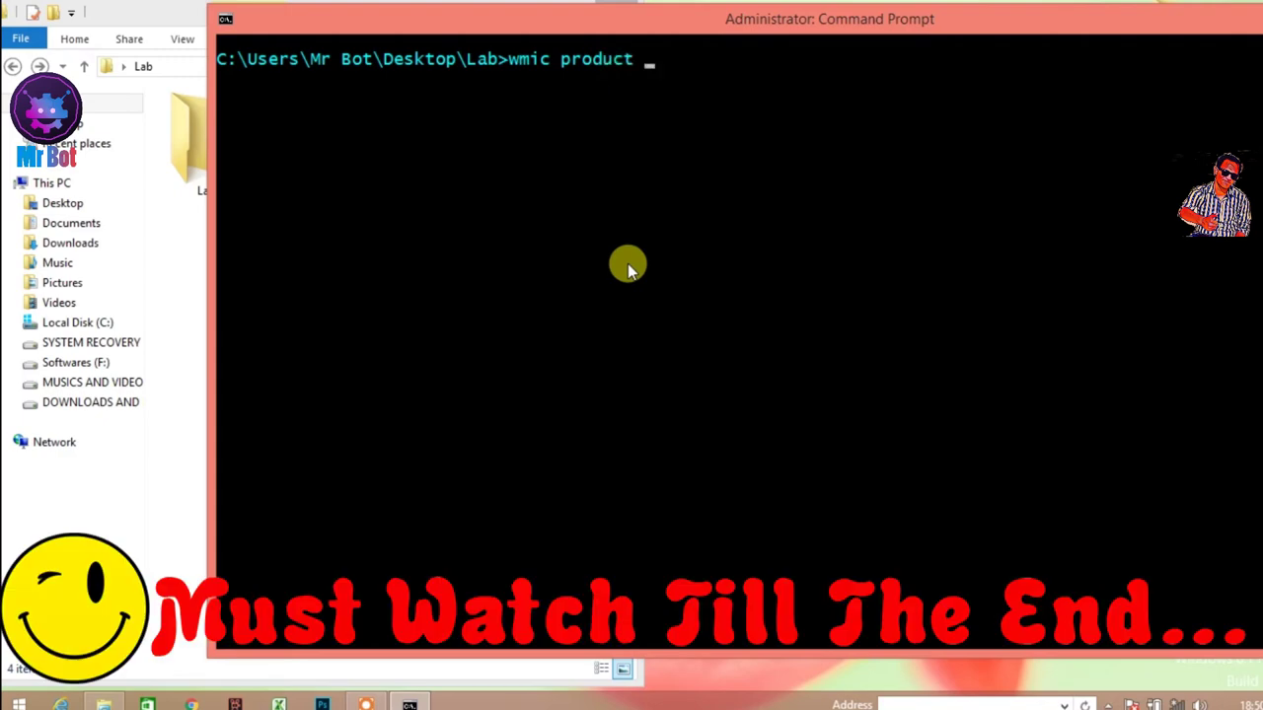
type("t name")
key("Return")
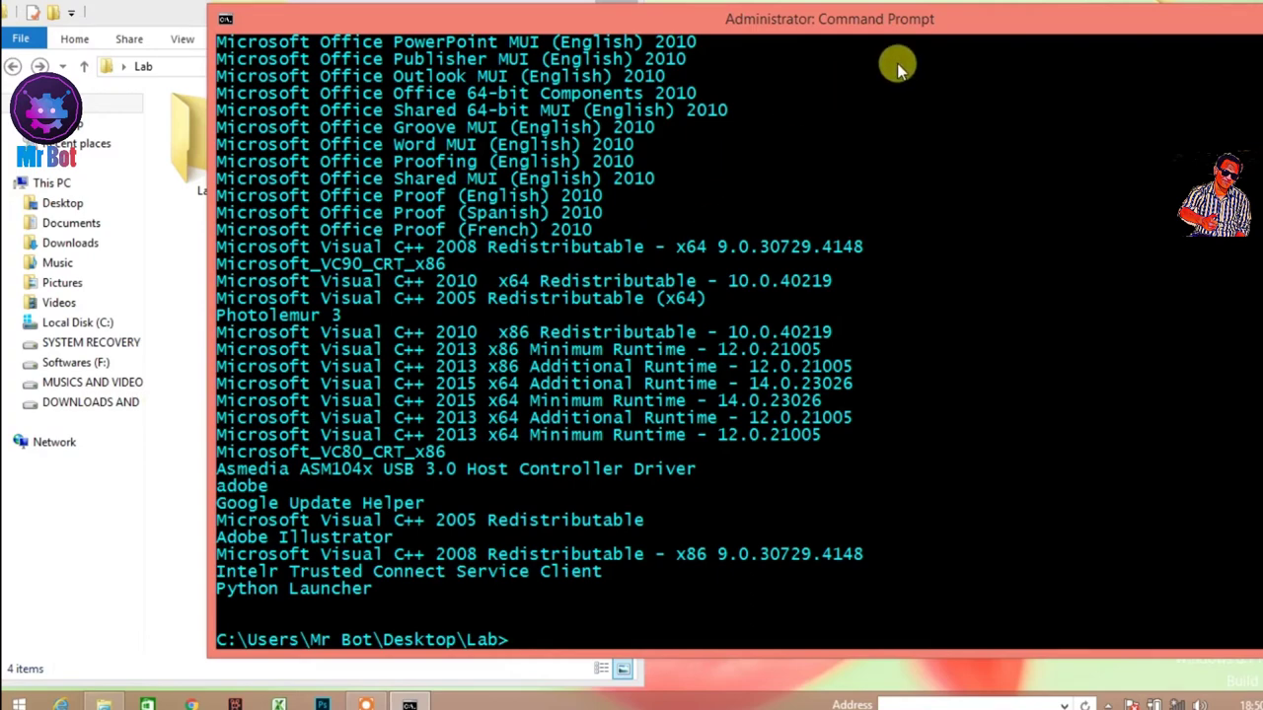
Reposition the Command Prompt window and review the installed program list from its beginning.
left_click_drag(994, 20, 838, 36)
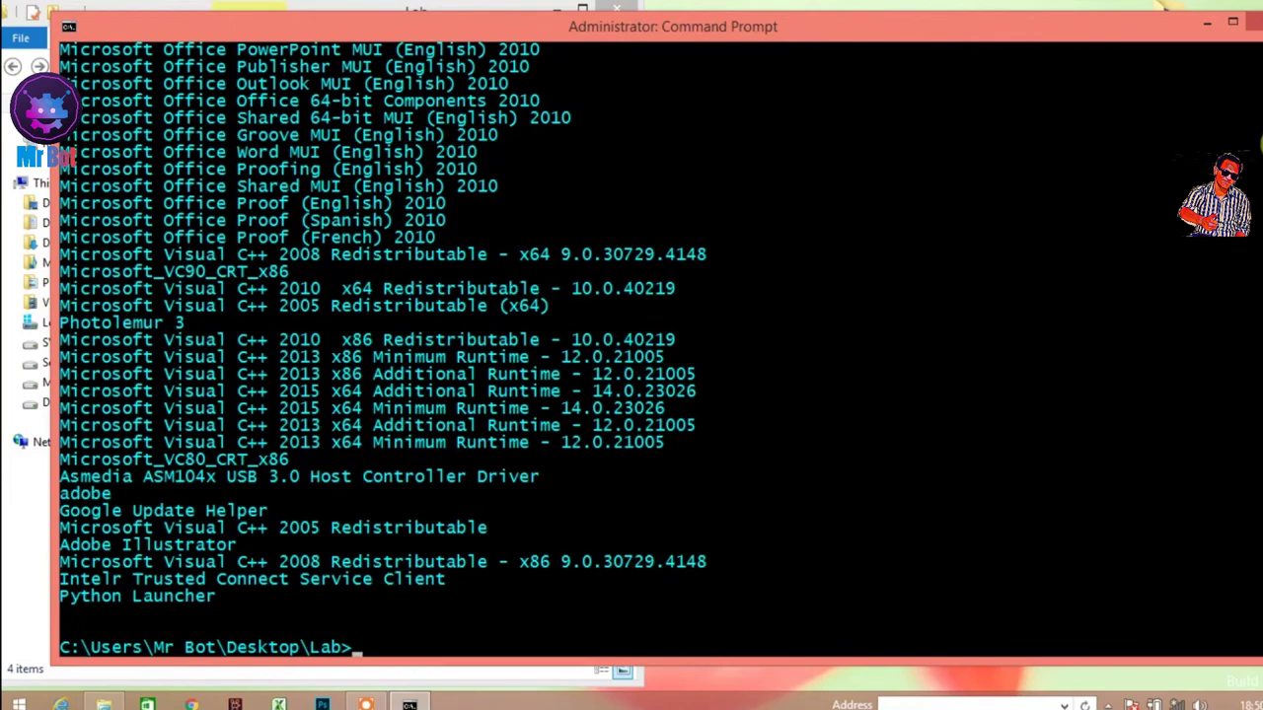
scroll(1259, 143, "up", 4)
scroll(1260, 119, "up", 3)
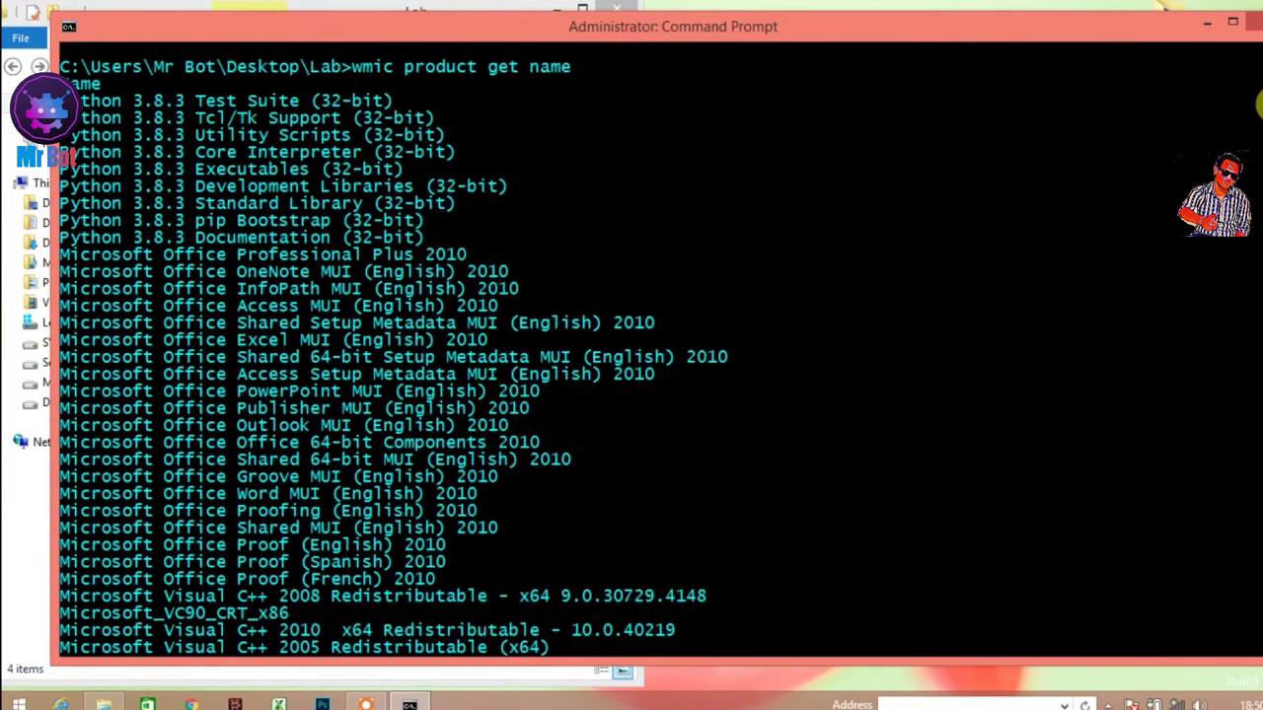
Rearrange the Command Prompt and Lab windows and examine the wmic program list down to its end and back up.
scroll(1259, 99, "down", 1)
scroll(1259, 103, "up", 1)
scroll(1260, 114, "down", 2)
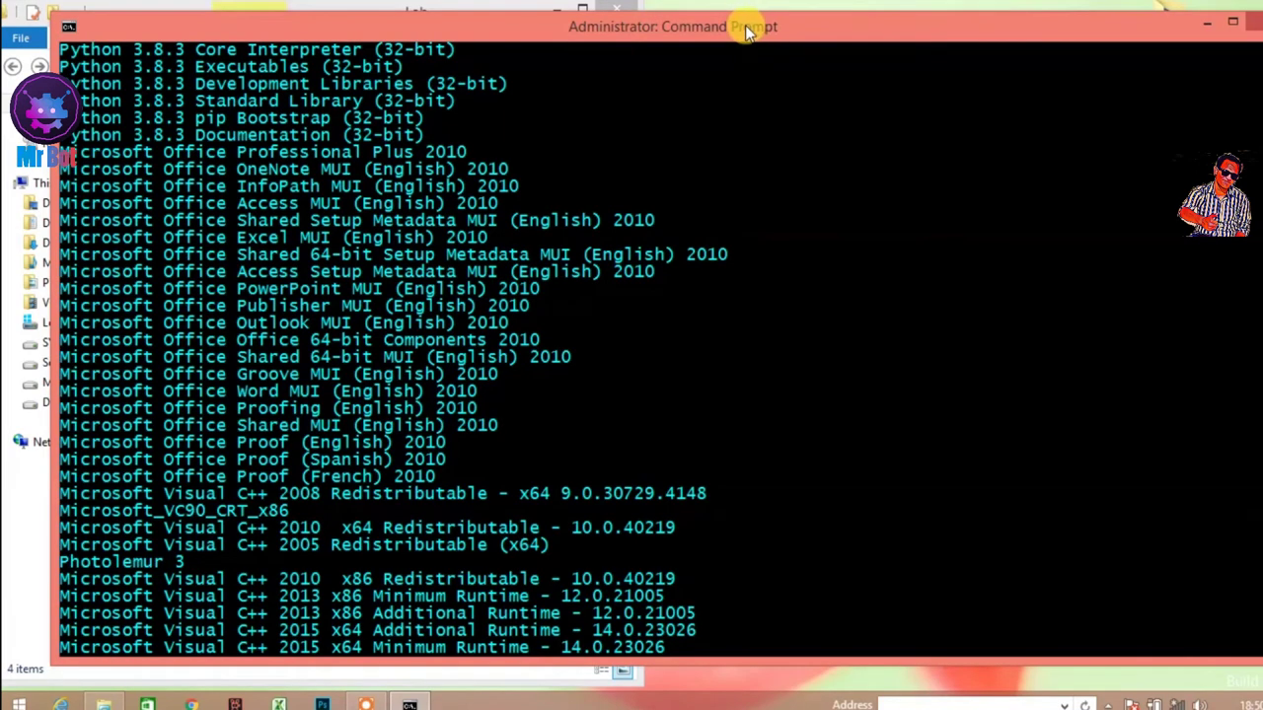
left_click_drag(997, 32, 1262, 49)
left_click_drag(316, 14, 262, 114)
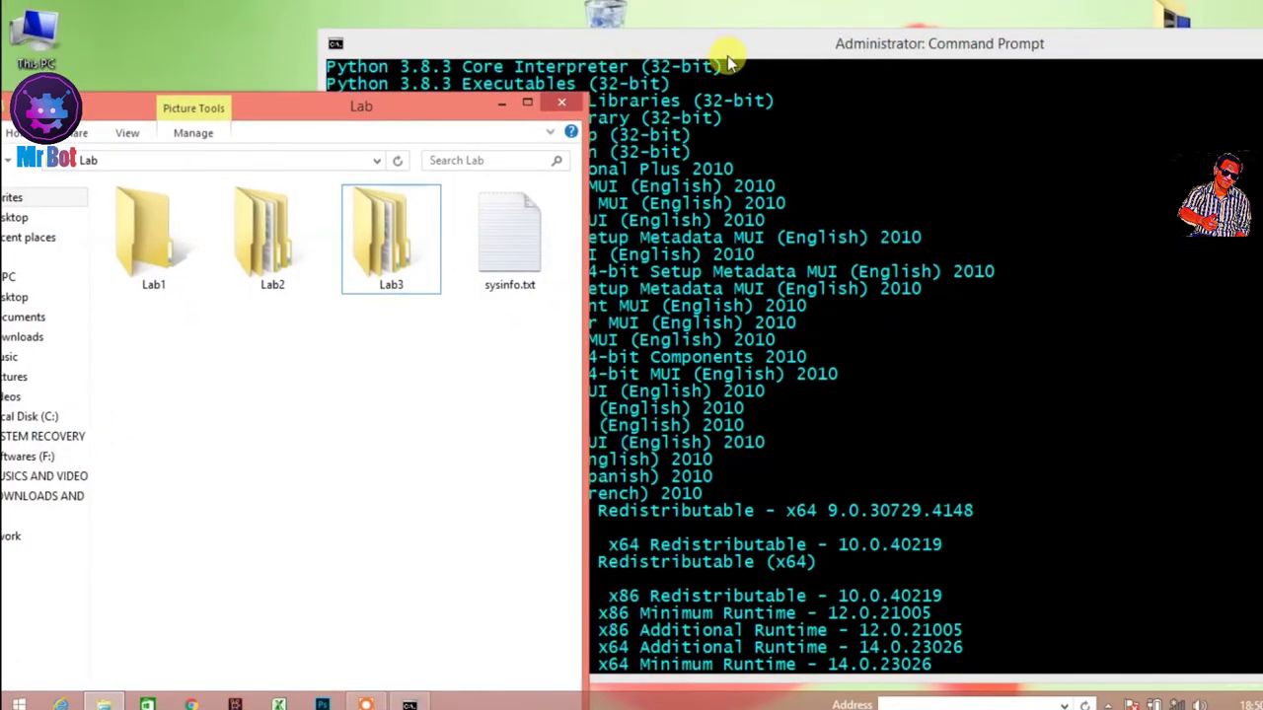
left_click(752, 51)
double_click(752, 51)
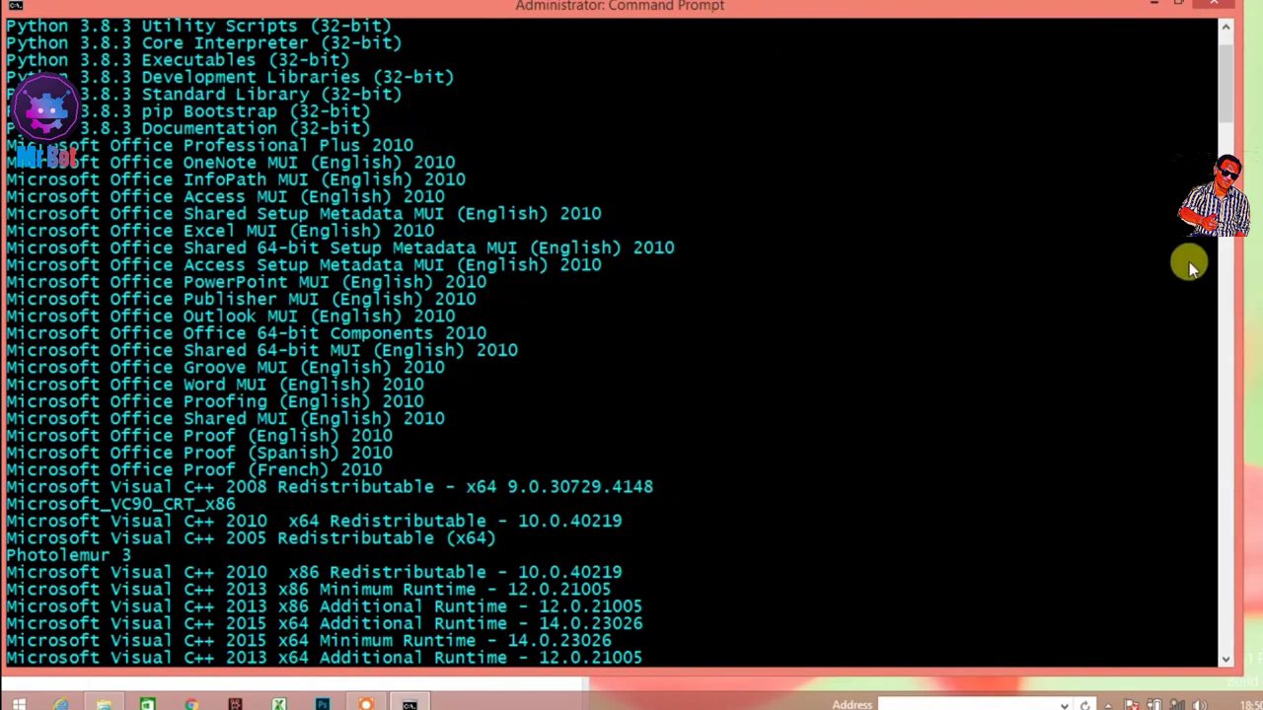
left_click_drag(1223, 76, 1217, 122)
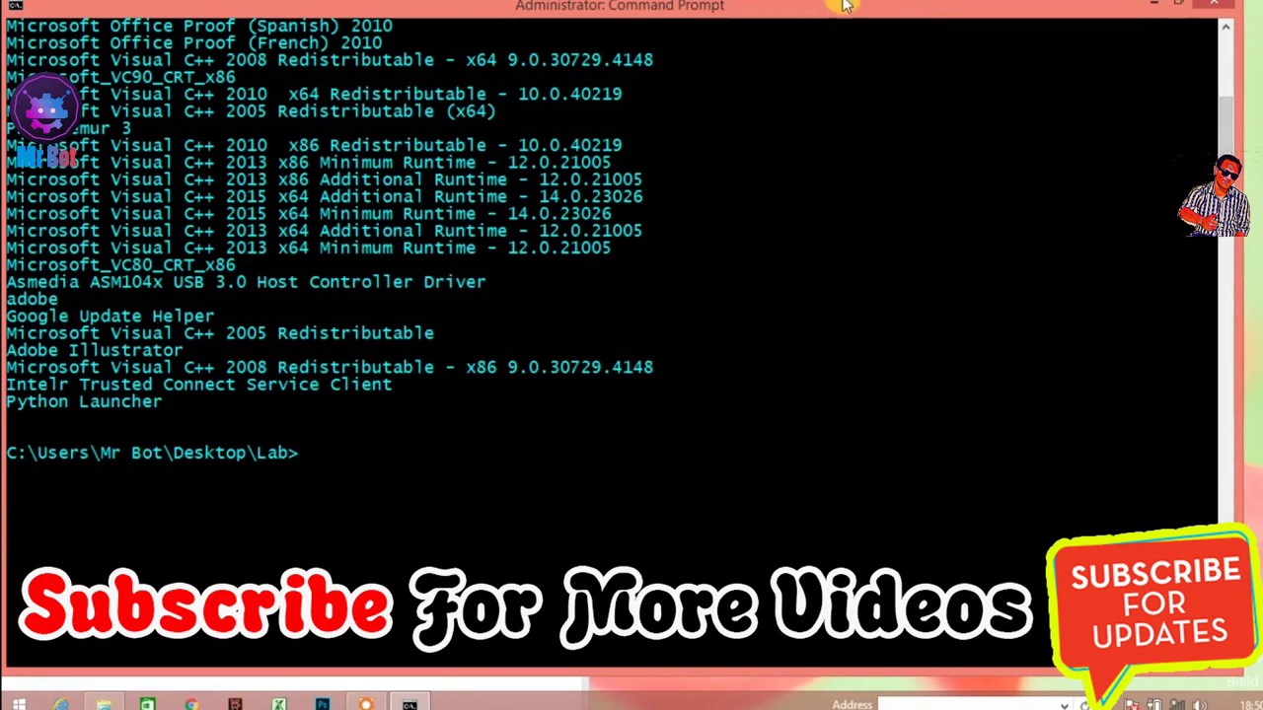
left_click_drag(836, 9, 877, 65)
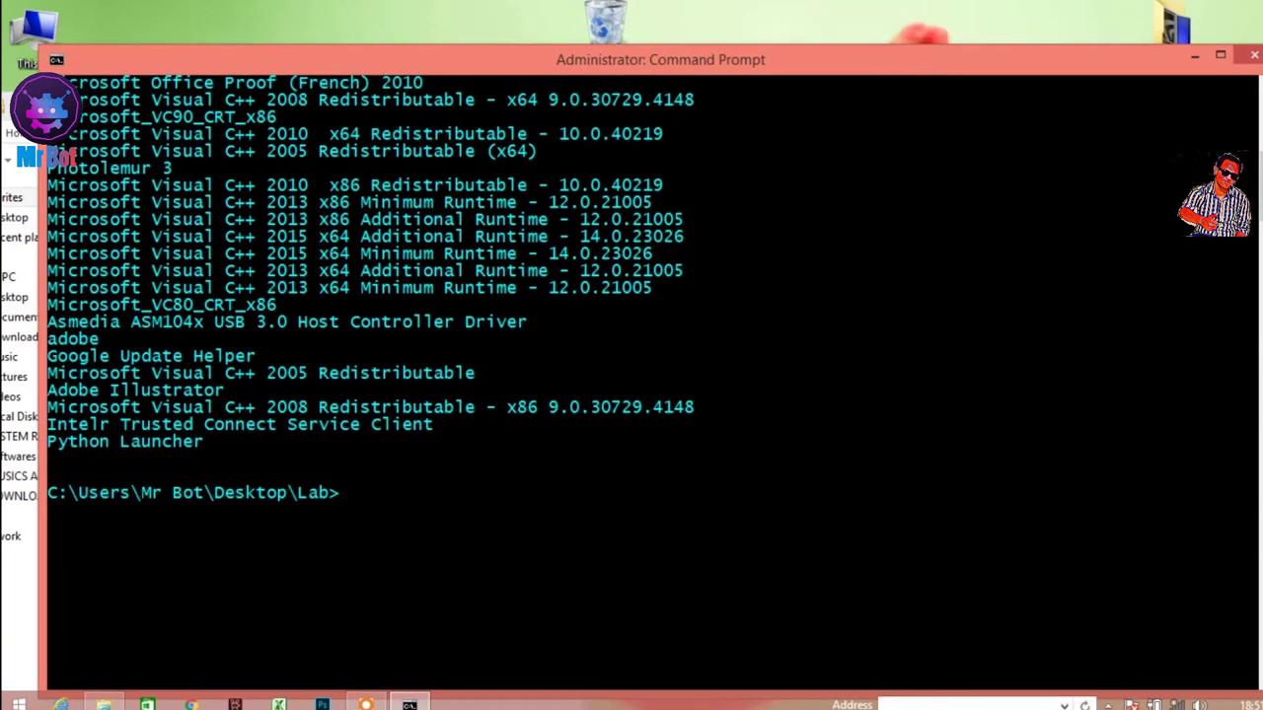
left_click_drag(1255, 184, 1253, 138)
Open Programs and Features from This PC, maximise it and examine the installed programs, selecting Microsoft Office Professional Plus 2010.
double_click(41, 22)
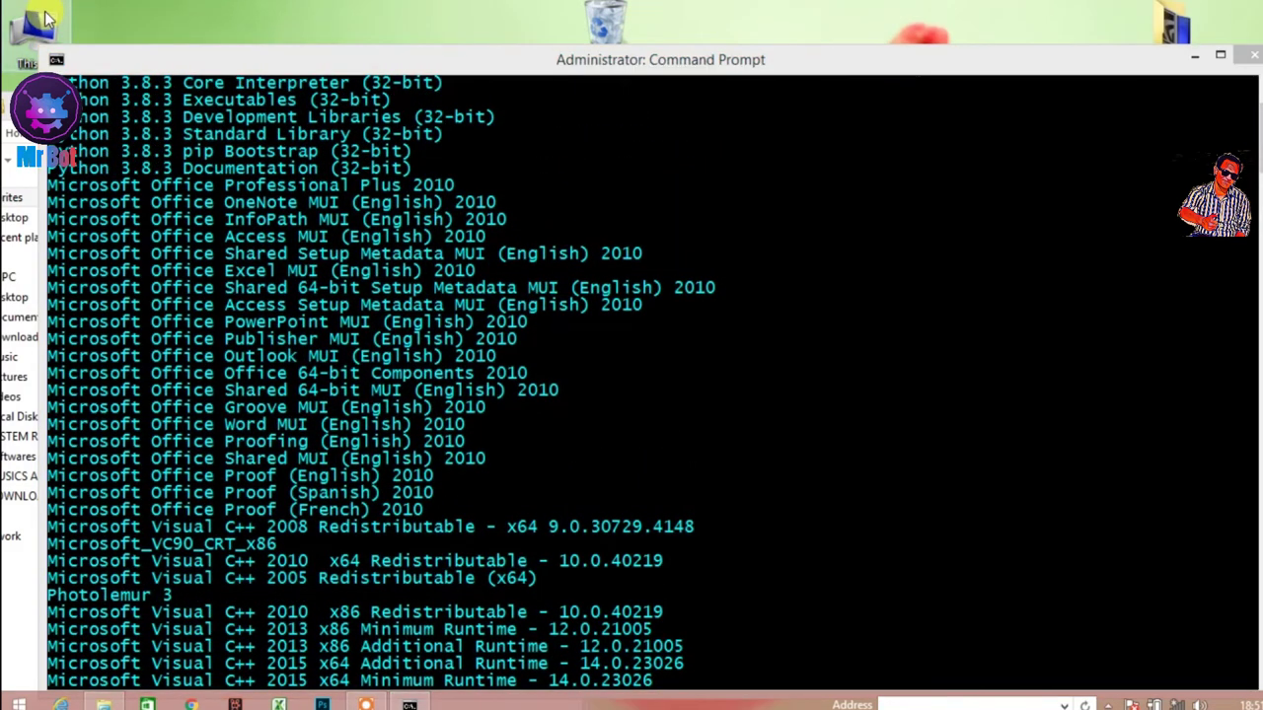
left_click(104, 30)
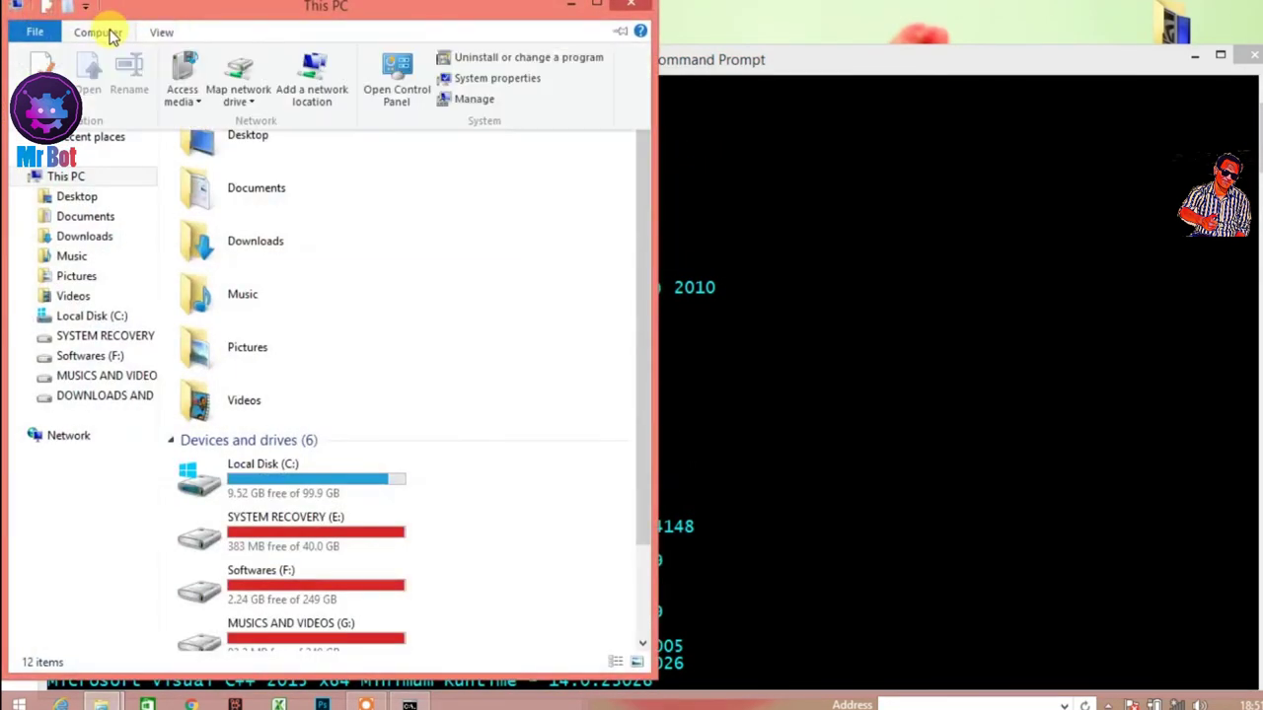
left_click(494, 56)
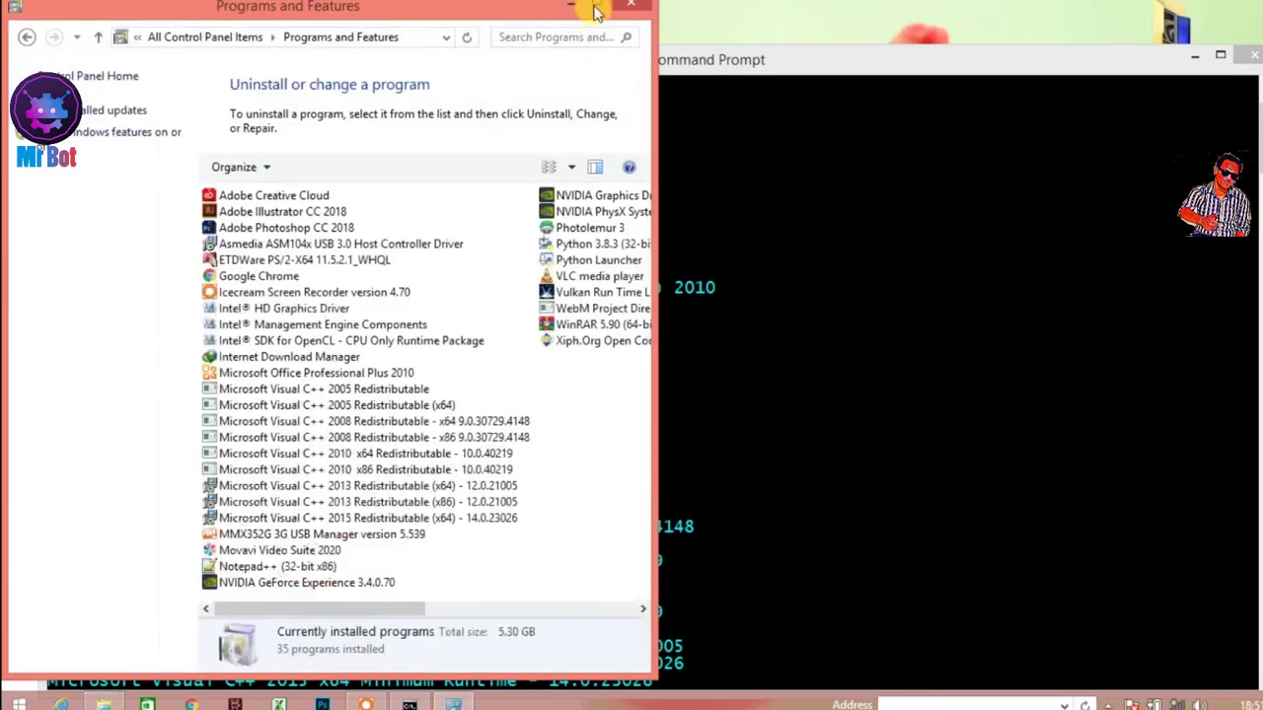
left_click(597, 8)
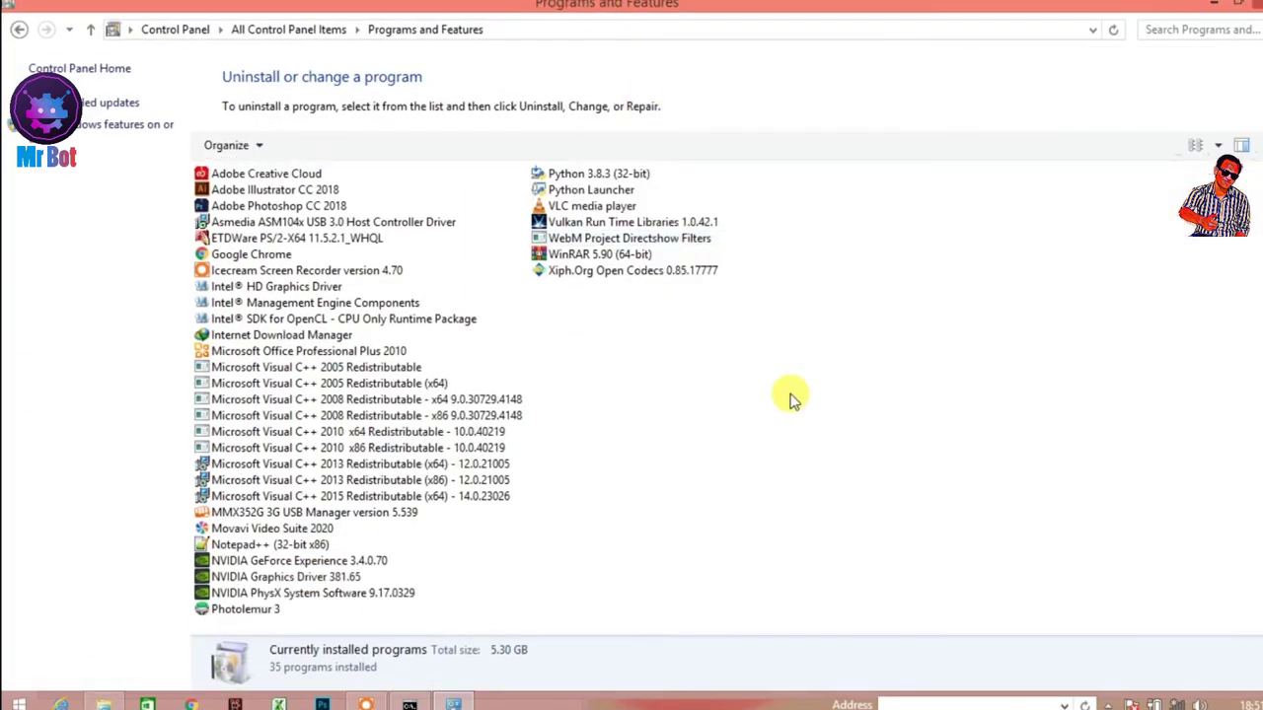
left_click(304, 353)
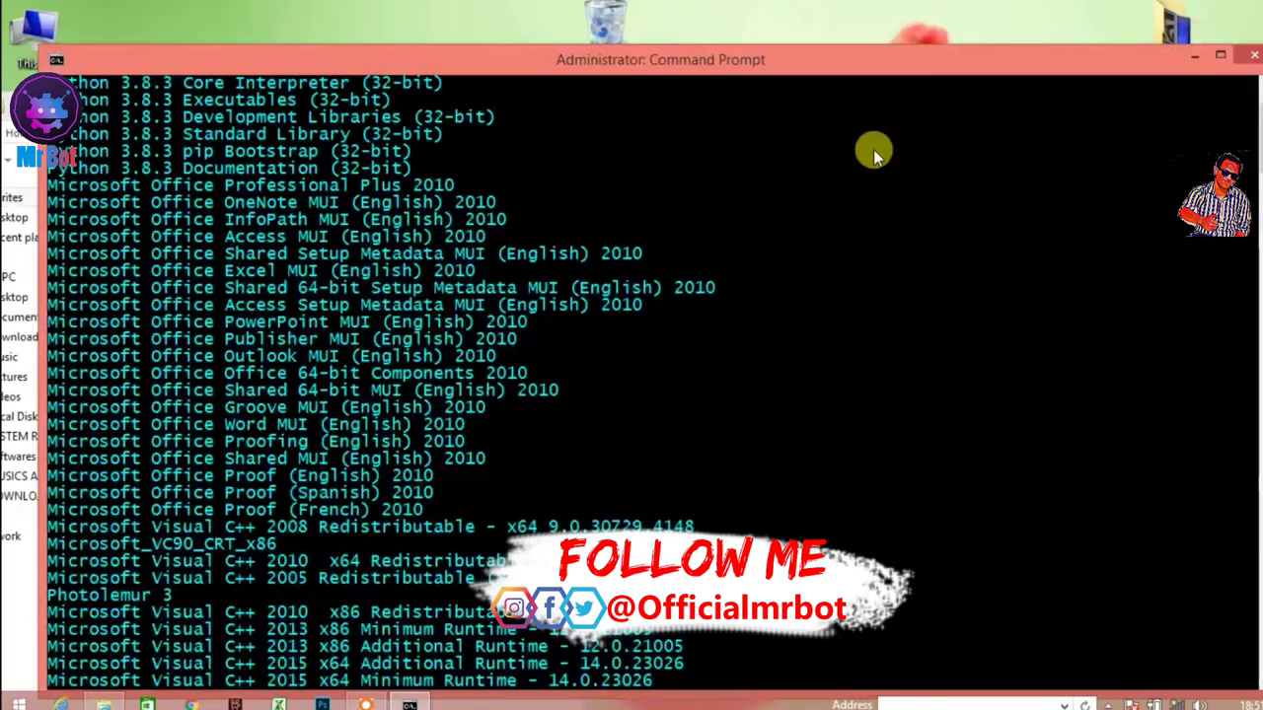
Move the Command Prompt window aside and bring the Lab folder window in front of it with all its items in view.
left_click_drag(688, 61, 747, 40)
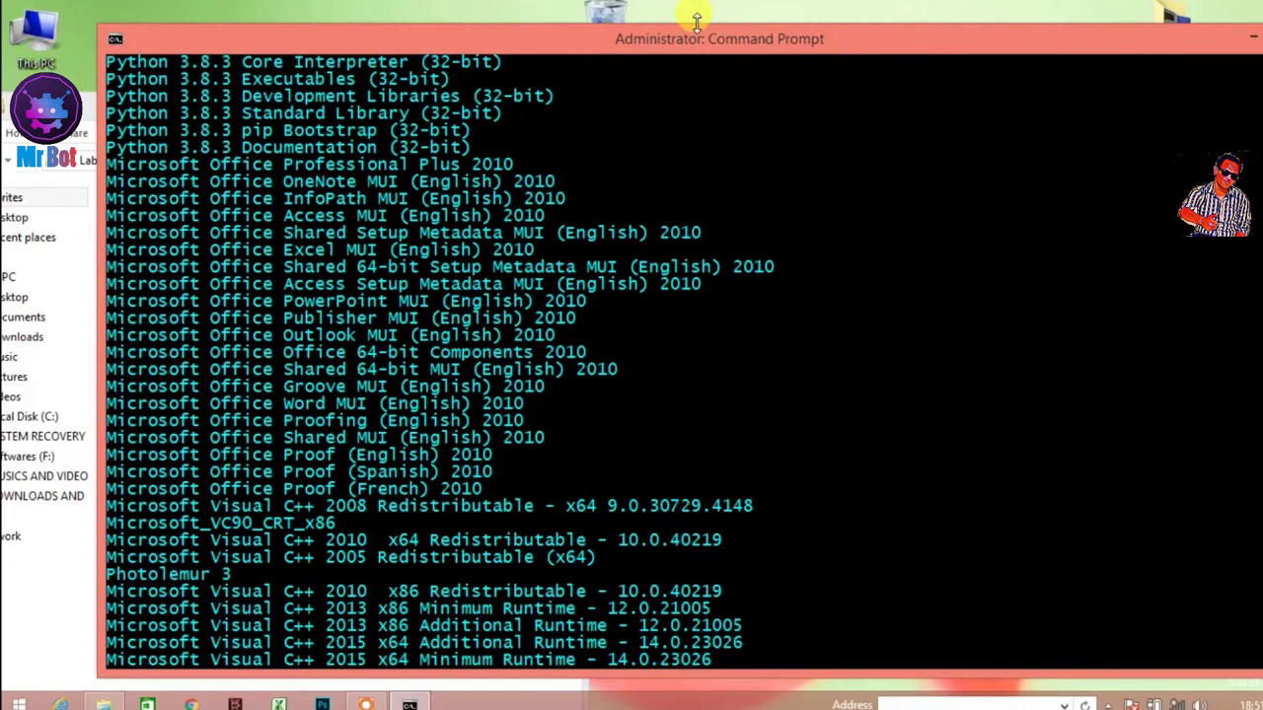
left_click_drag(765, 42, 735, 20)
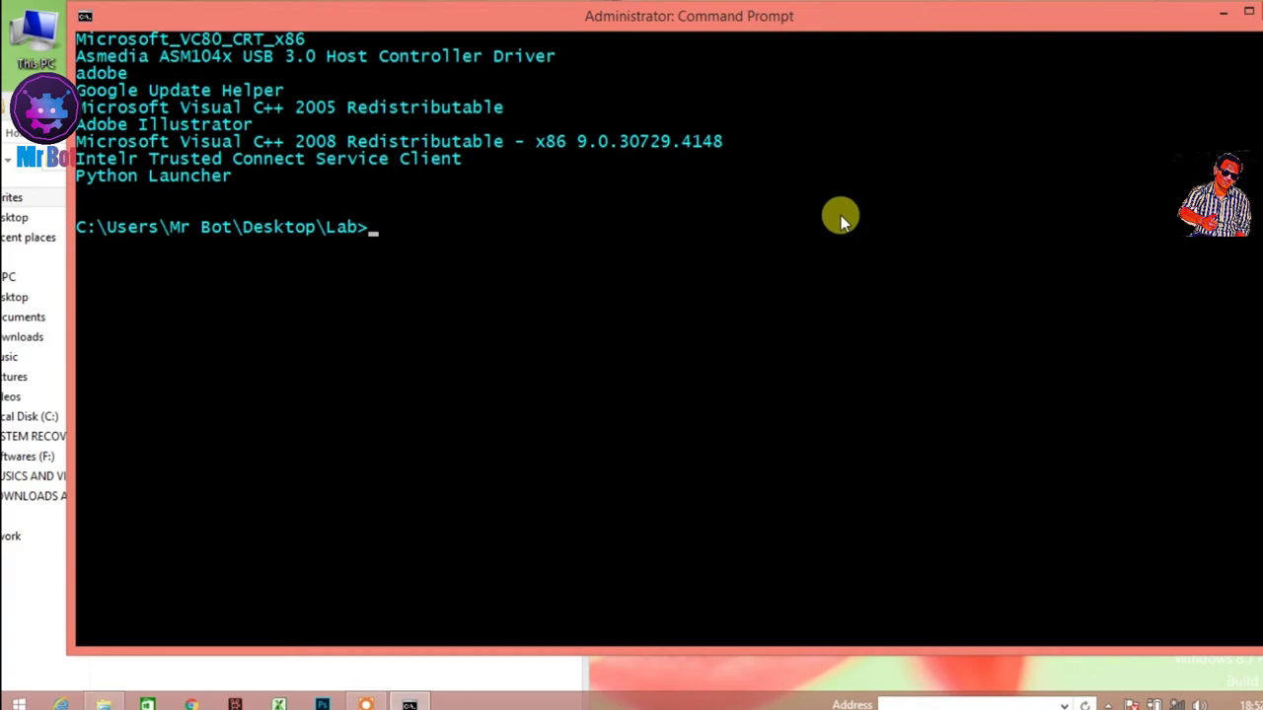
left_click_drag(649, 14, 1035, 56)
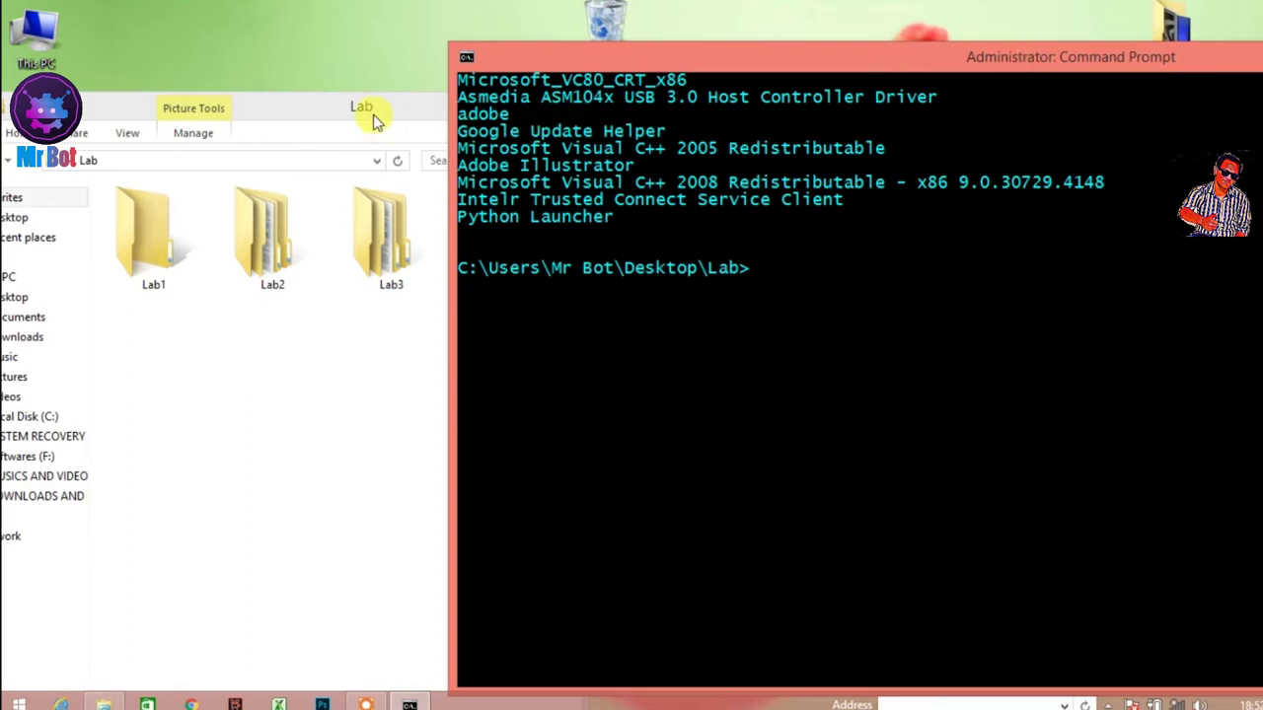
left_click_drag(375, 118, 398, 50)
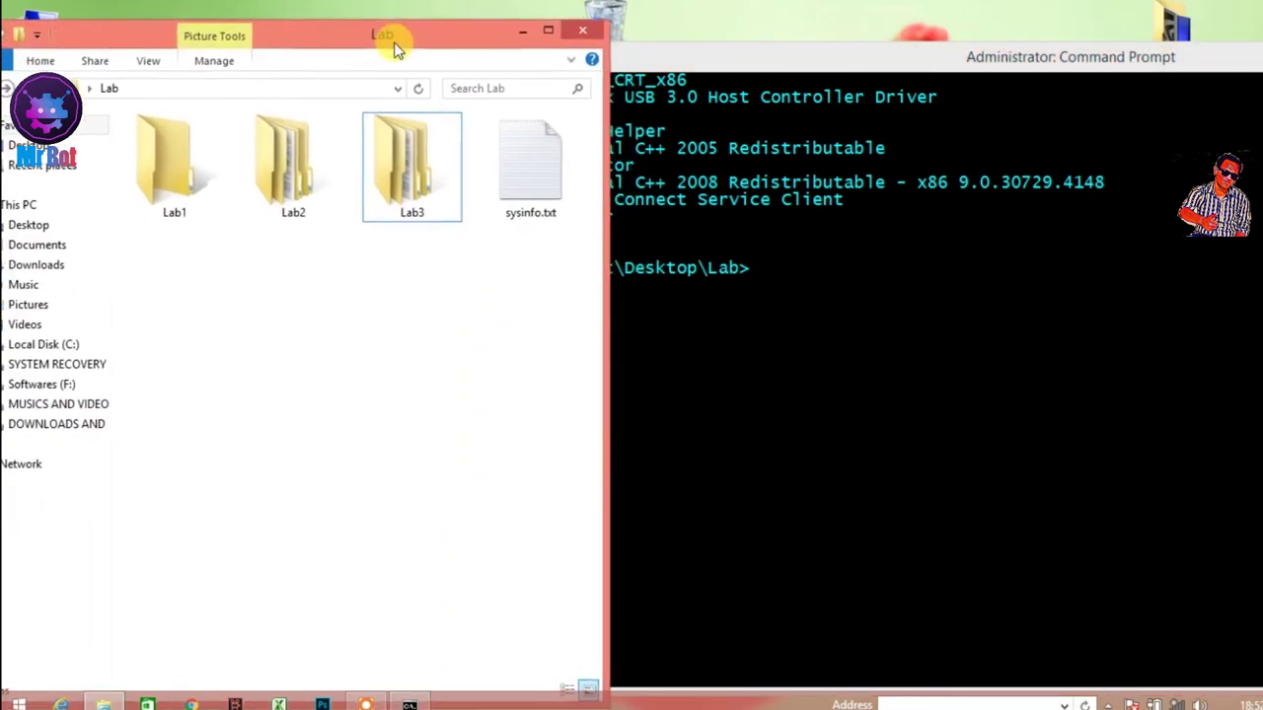
Set the Hidden attribute on the Lab3 folder in its properties and apply the change.
left_click(411, 153)
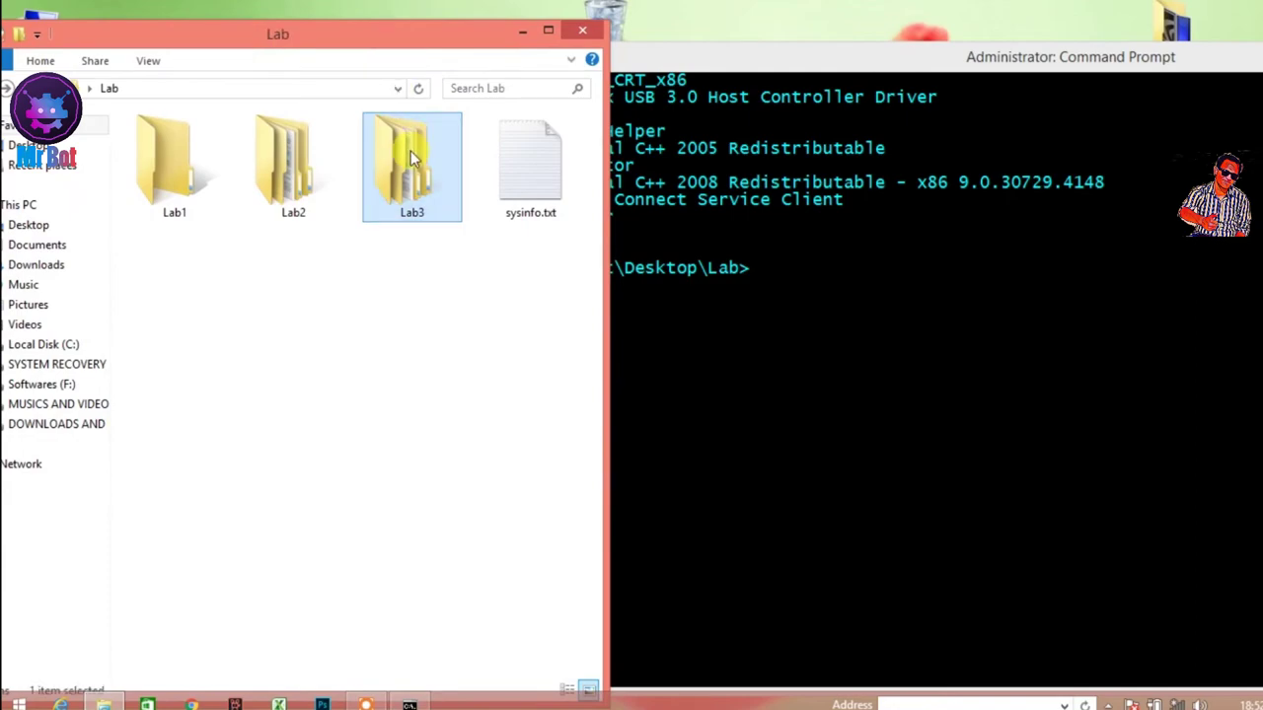
right_click(410, 151)
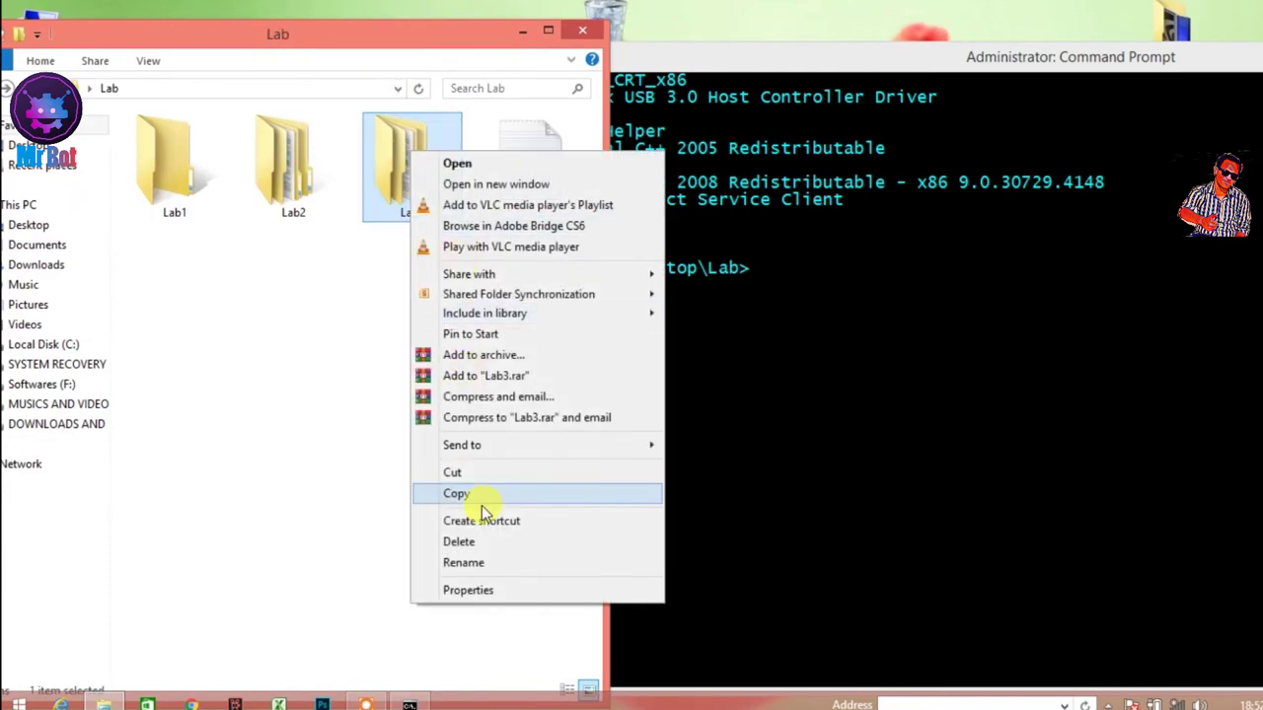
left_click(468, 592)
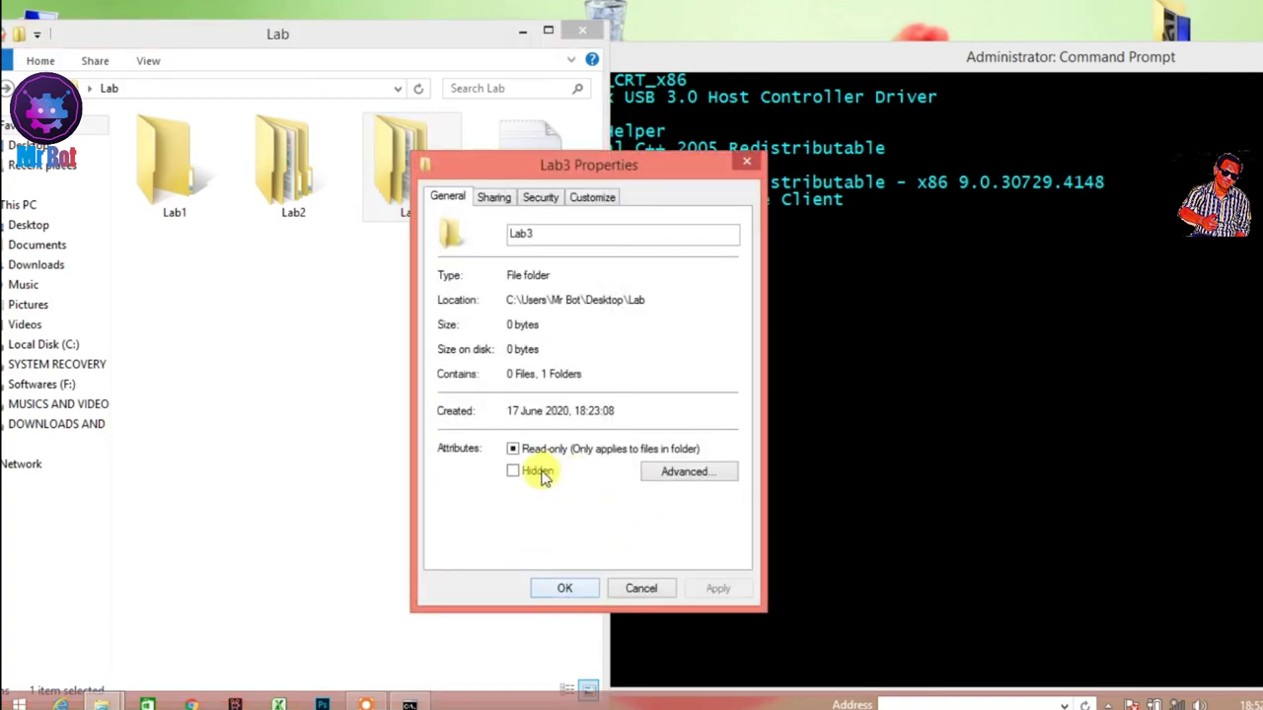
left_click(513, 472)
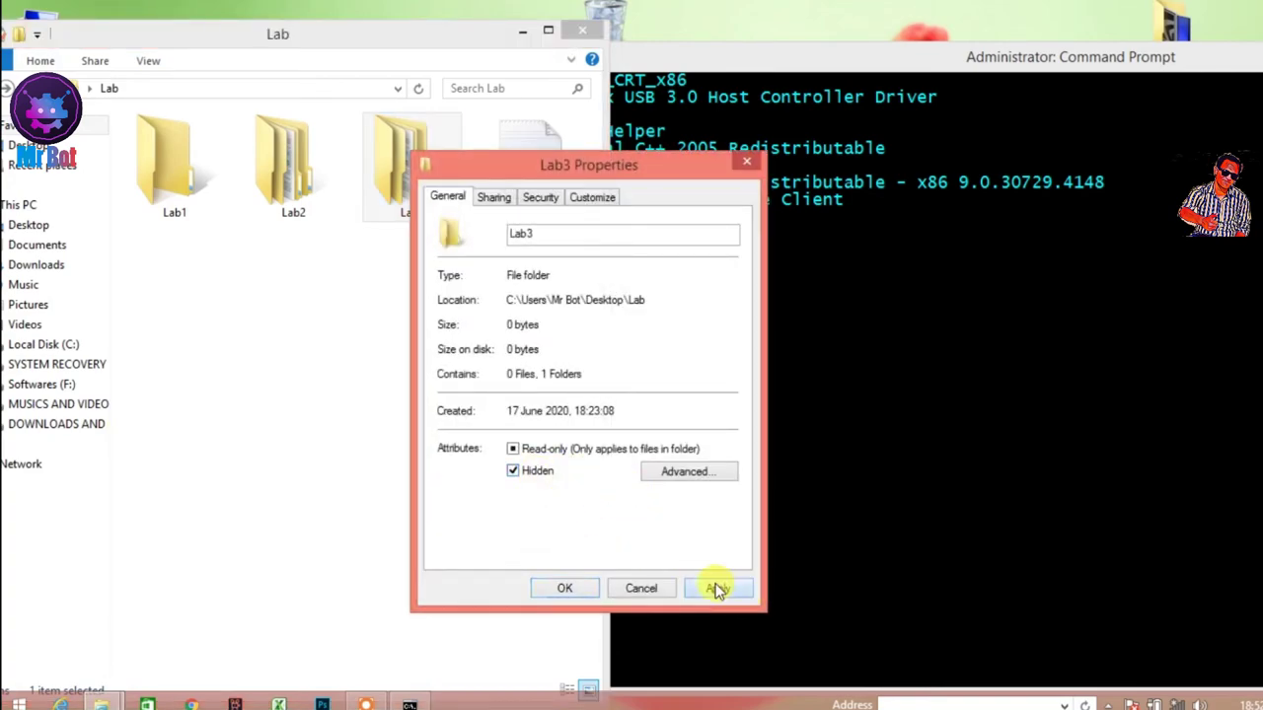
left_click(717, 588)
left_click(681, 408)
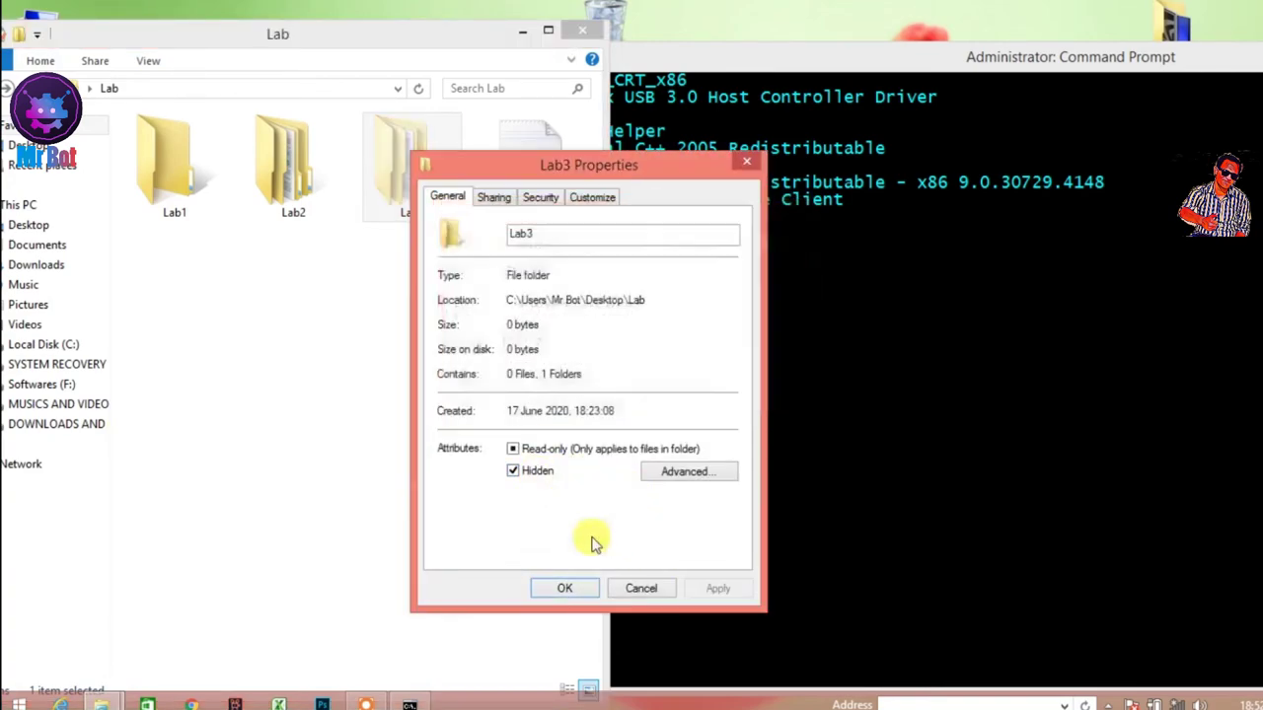
left_click(560, 589)
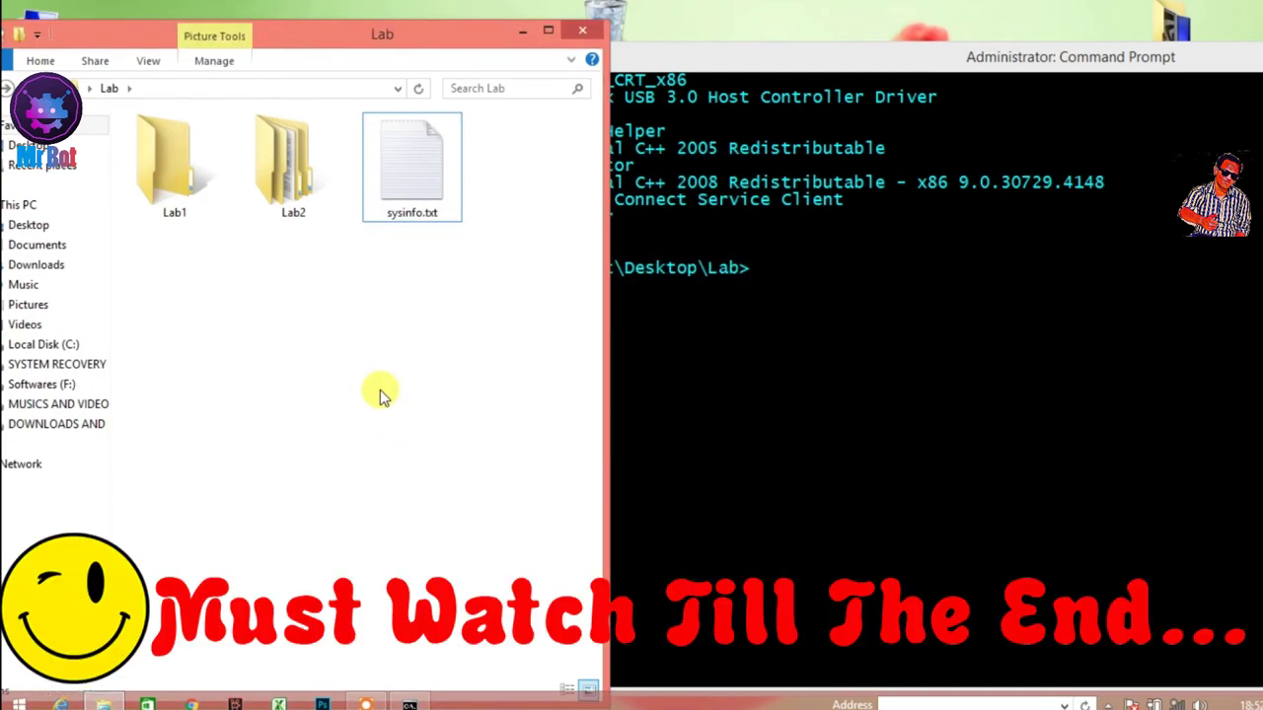
Maximise the Lab folder window and turn on the display of hidden items.
left_click(148, 61)
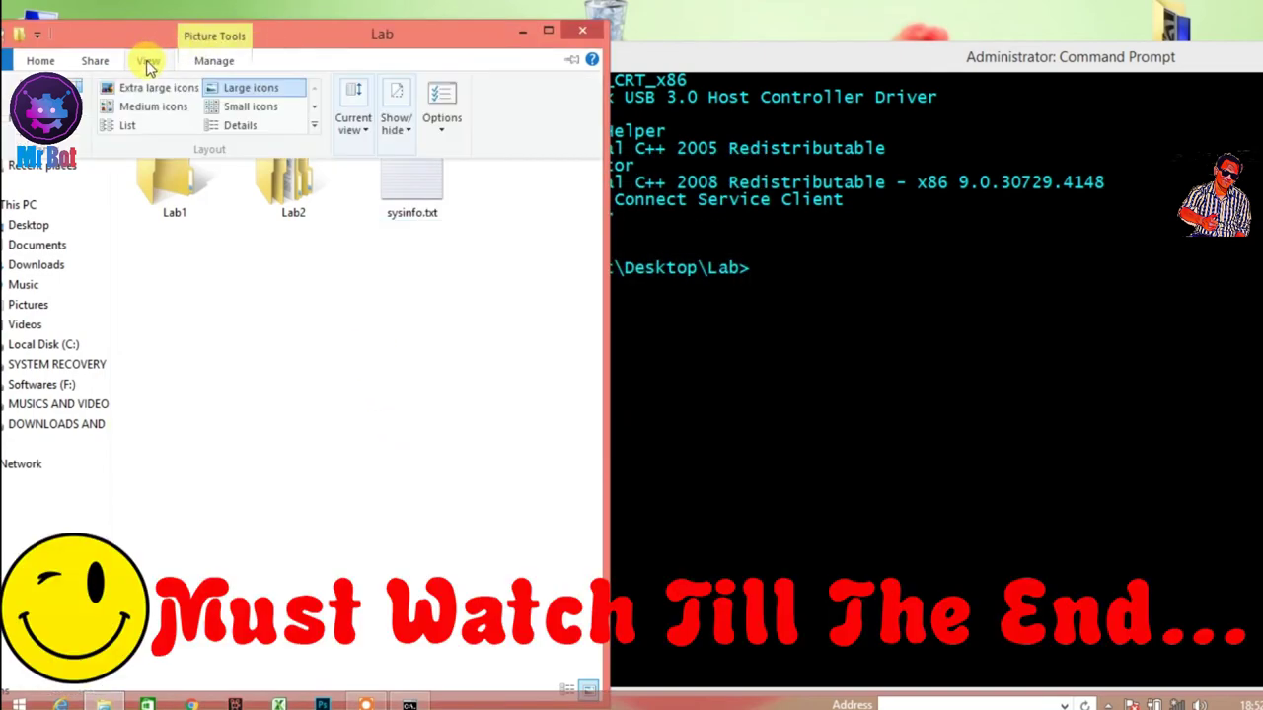
left_click(309, 34)
double_click(312, 35)
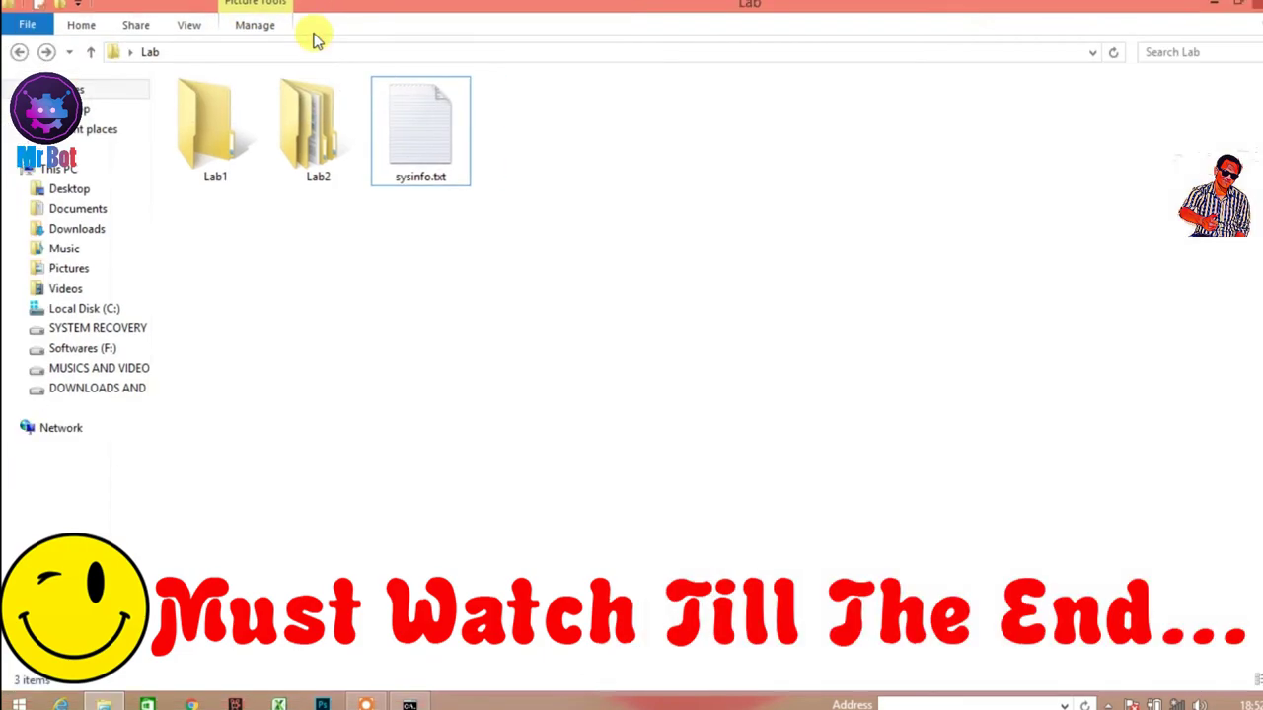
left_click(186, 27)
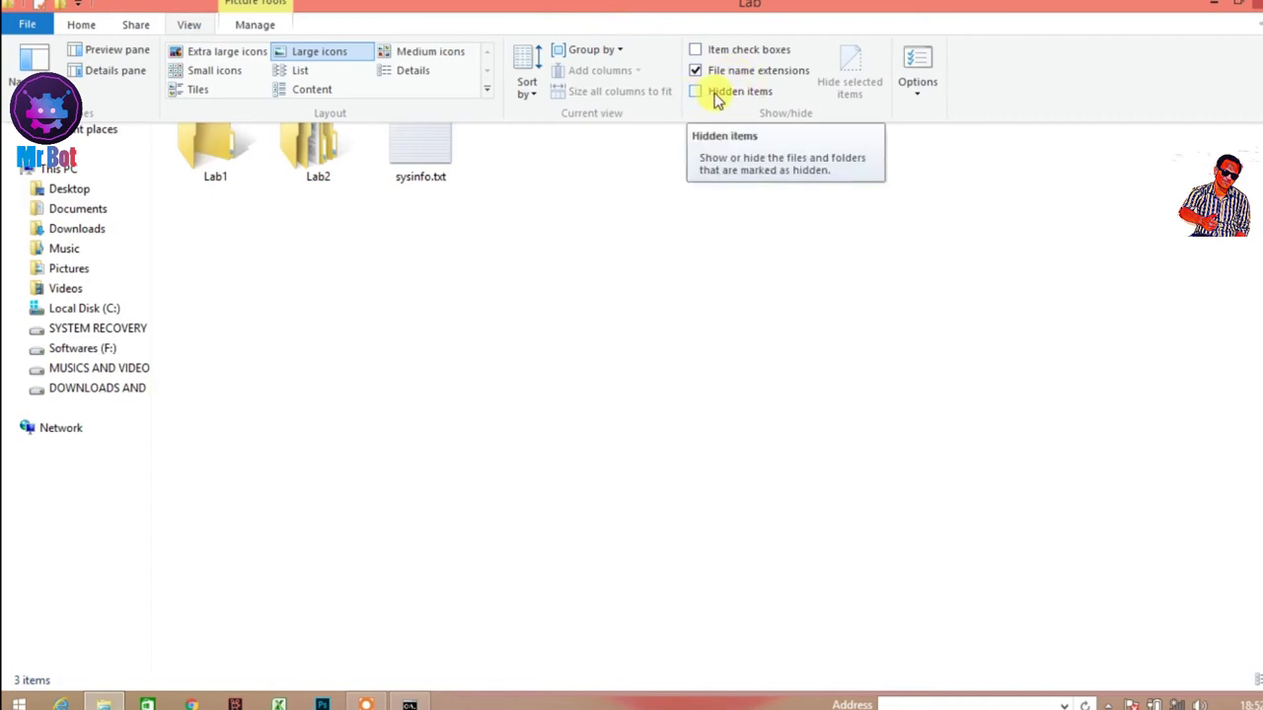
left_click(580, 265)
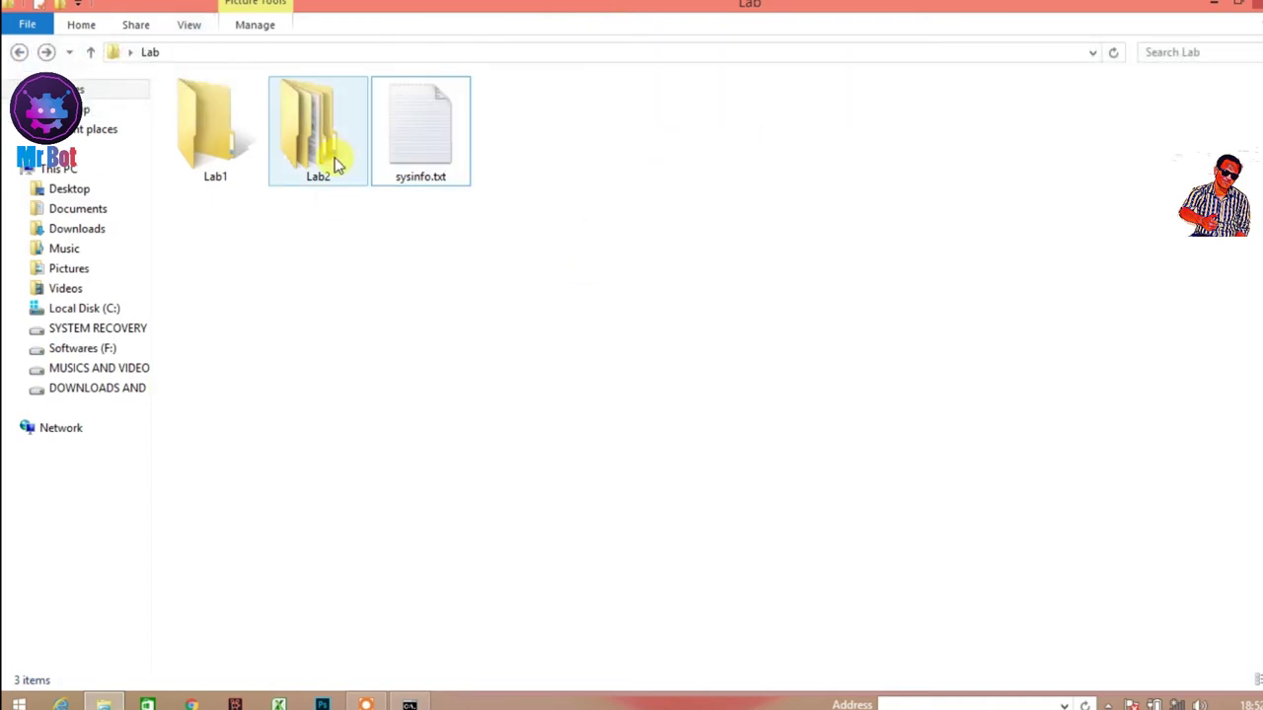
left_click(189, 25)
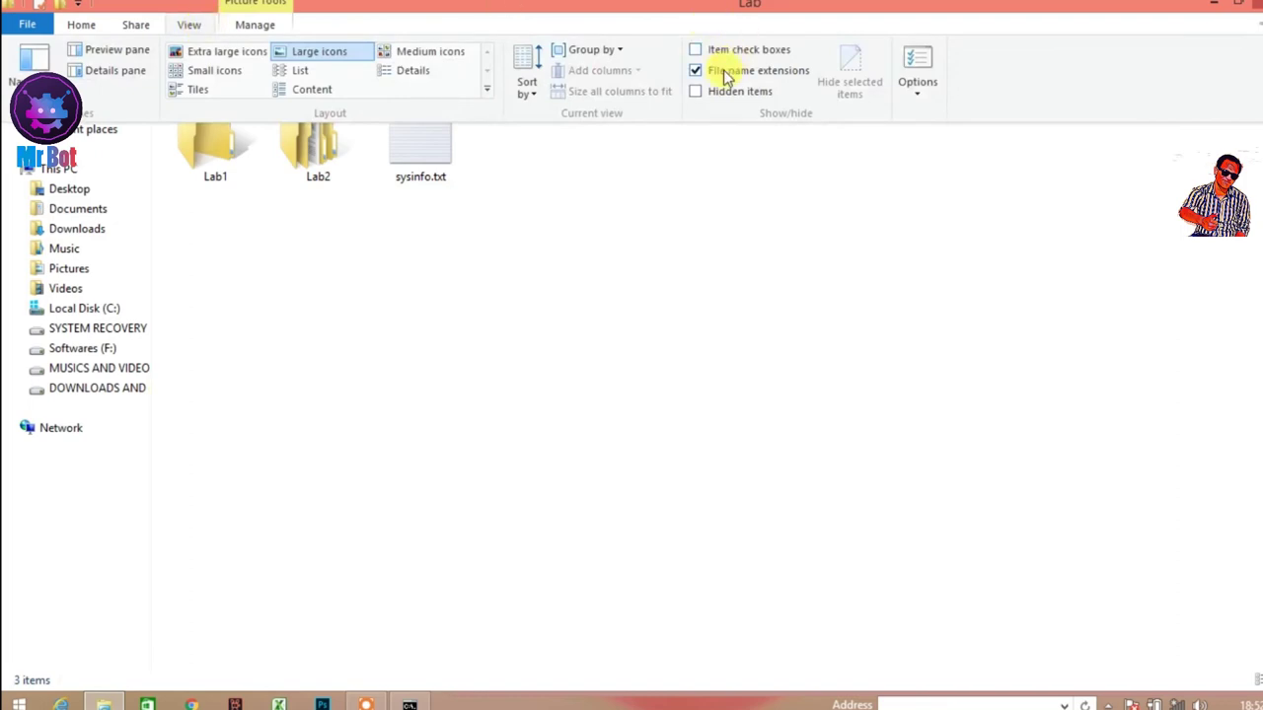
left_click(696, 92)
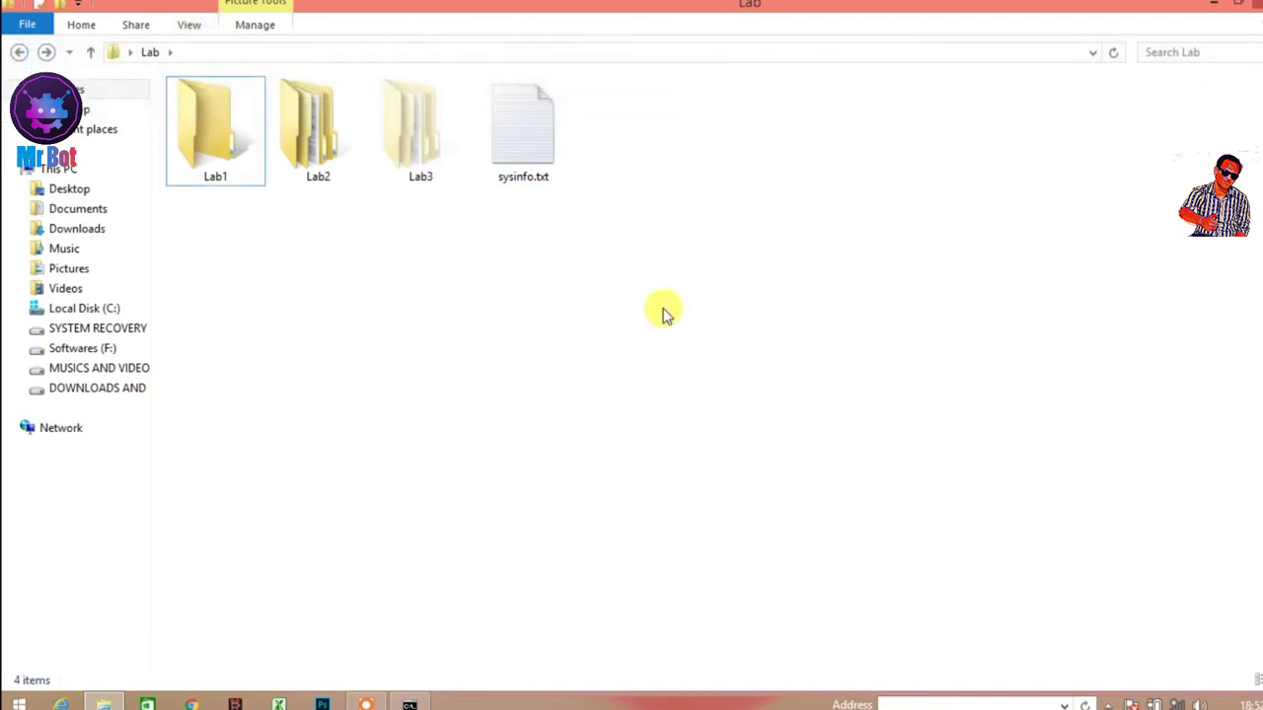
Look inside the hidden Lab3 folder and its Desktop-PC subfolder, and return to the Lab folder.
left_click(430, 141)
double_click(430, 139)
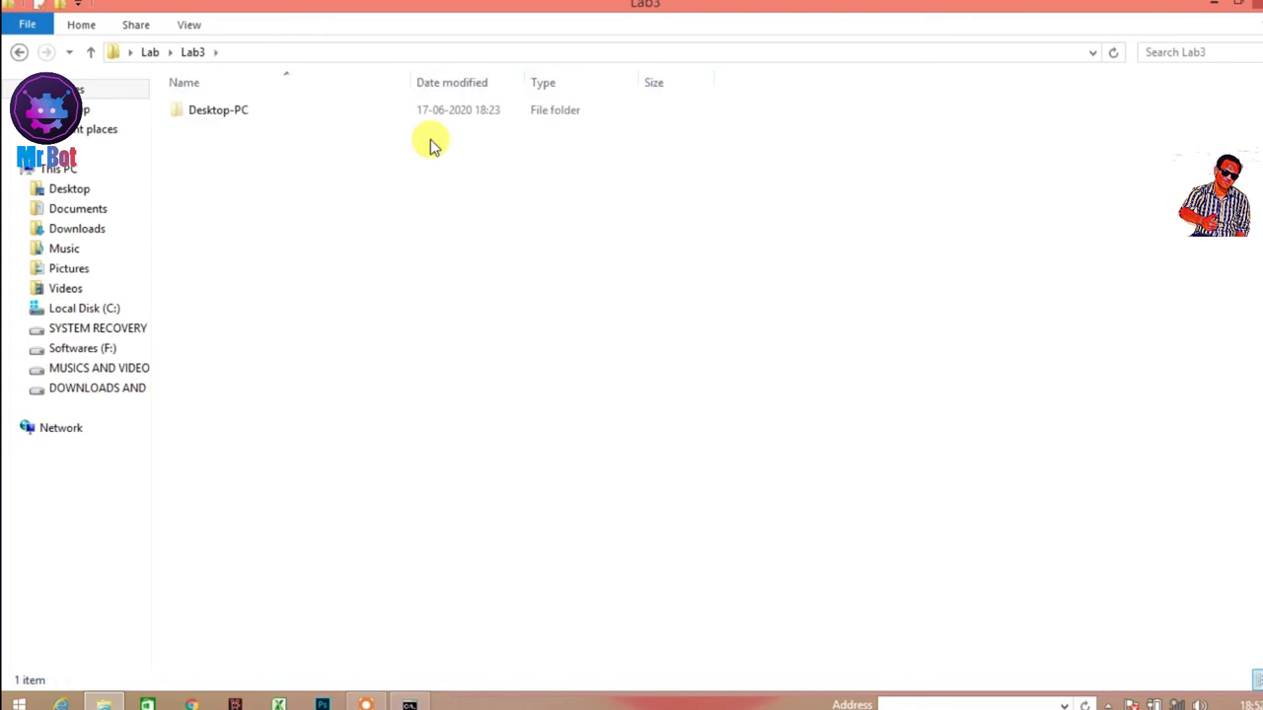
left_click(402, 113)
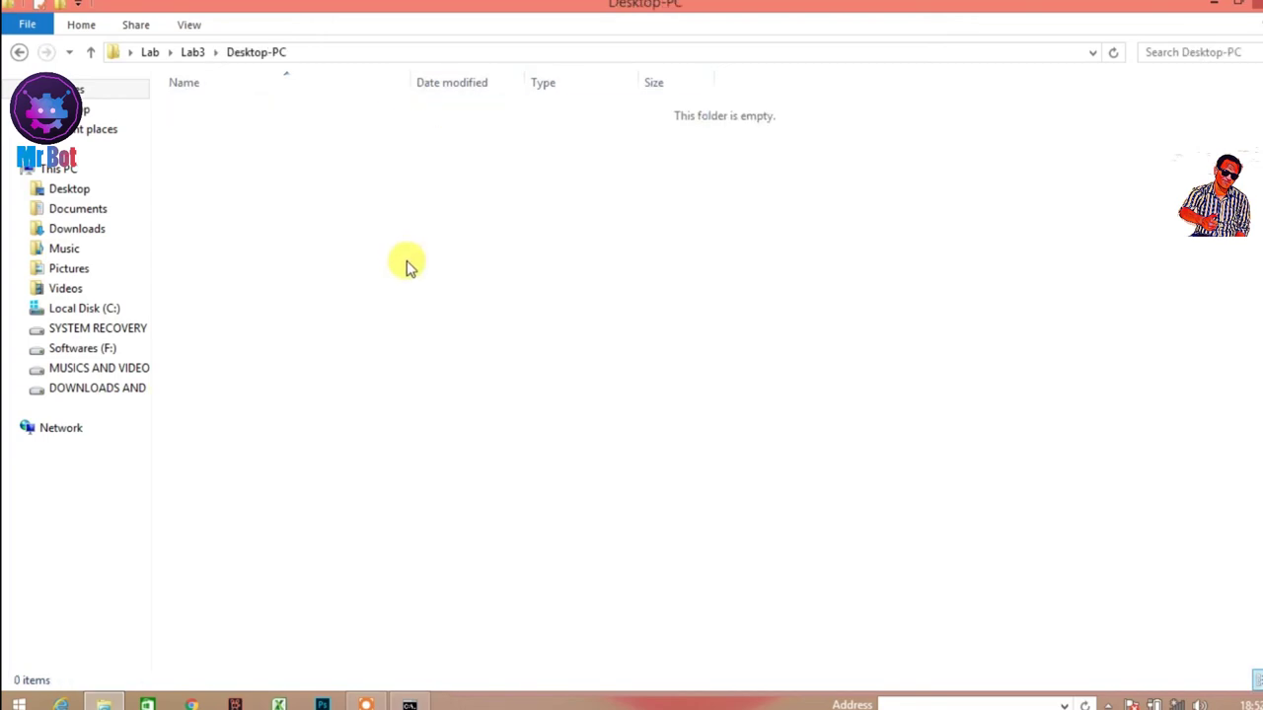
left_click(20, 54)
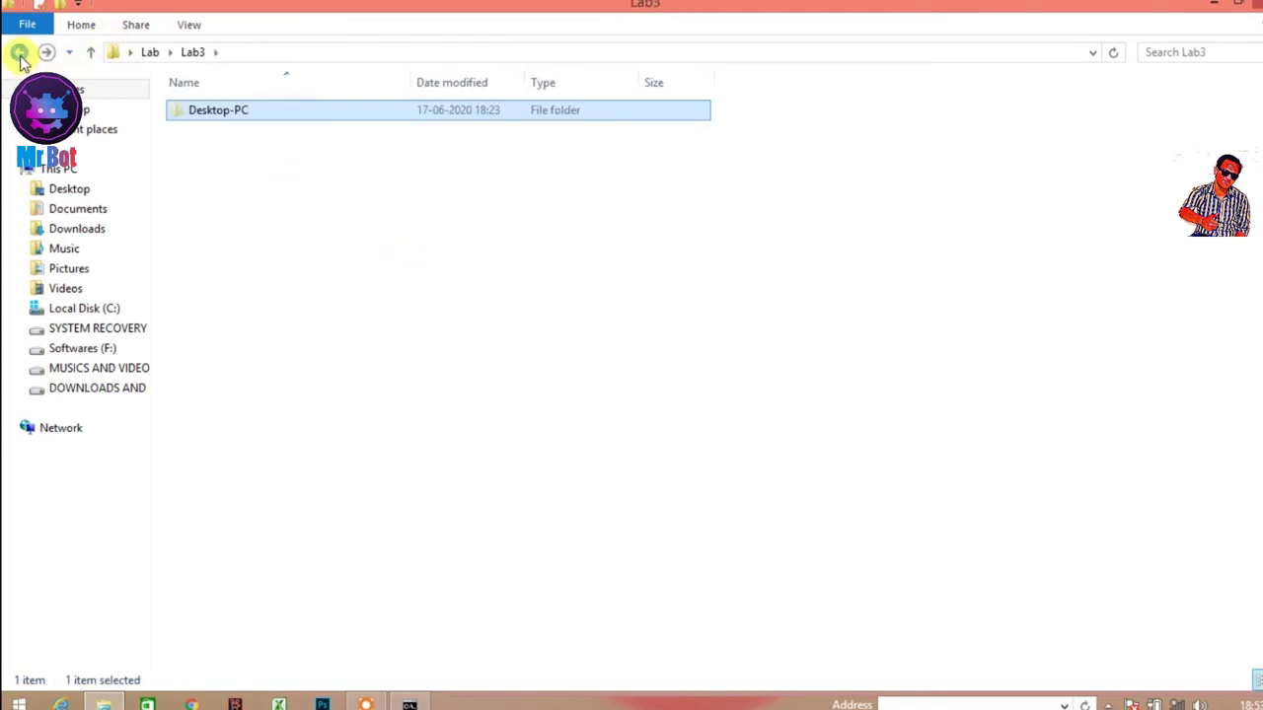
left_click(20, 54)
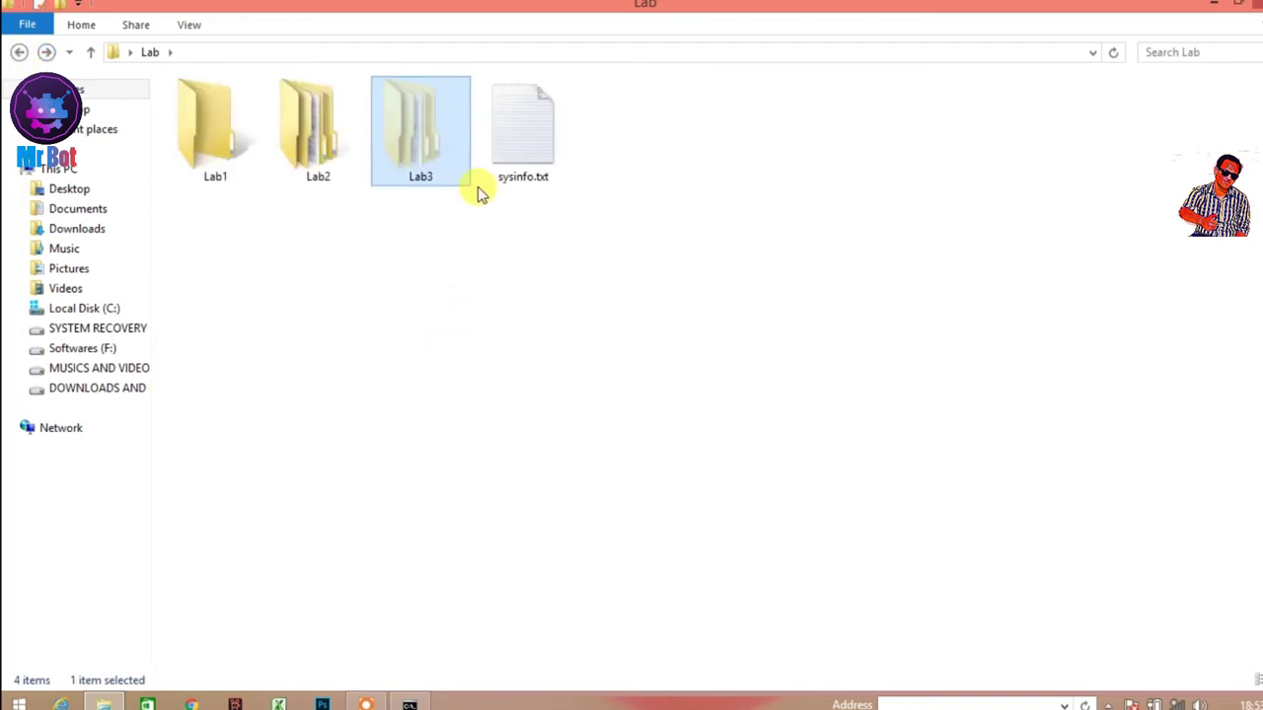
Remove the Hidden attribute from the Lab3 folder, applying the change to its subfolders and files.
right_click(411, 137)
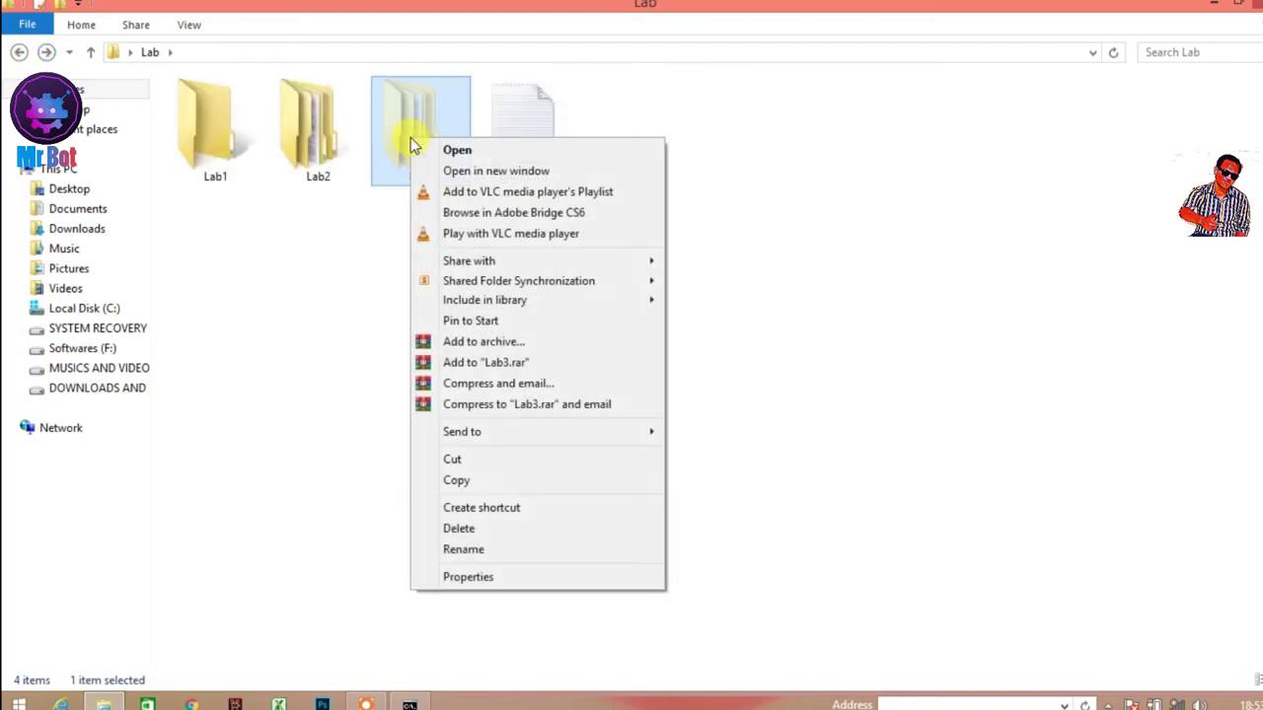
left_click(512, 584)
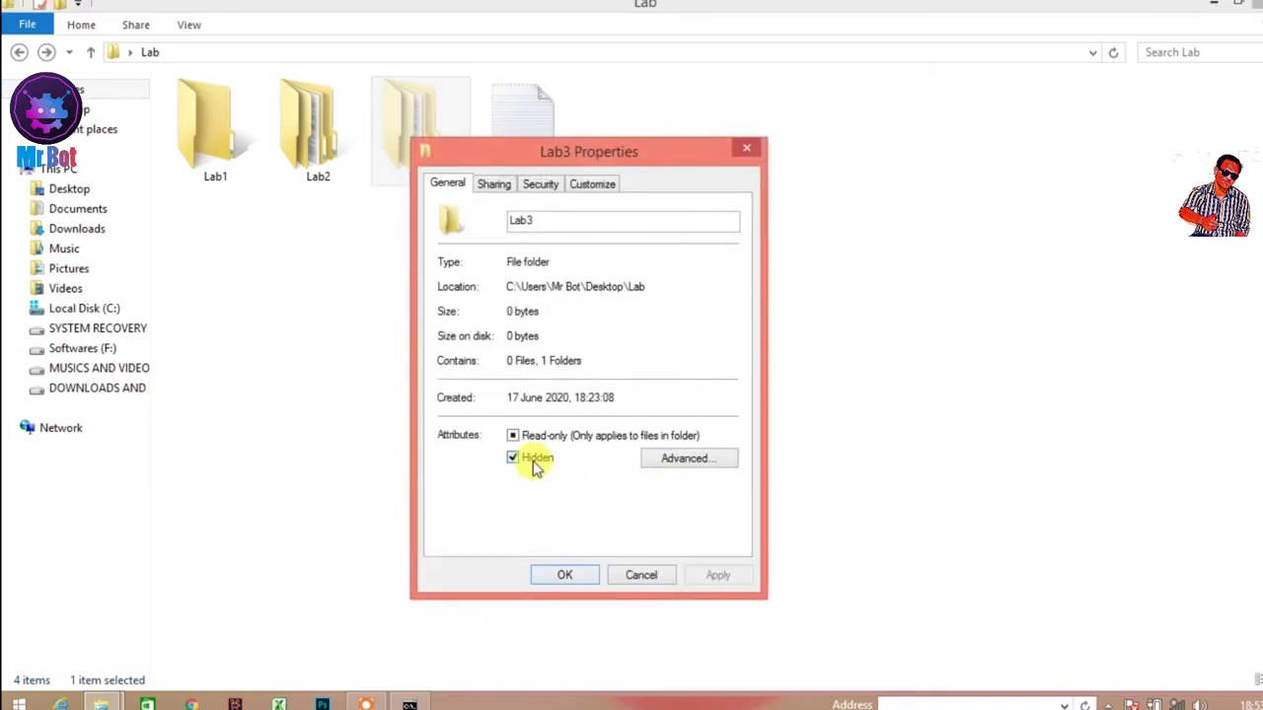
left_click(533, 464)
left_click(719, 576)
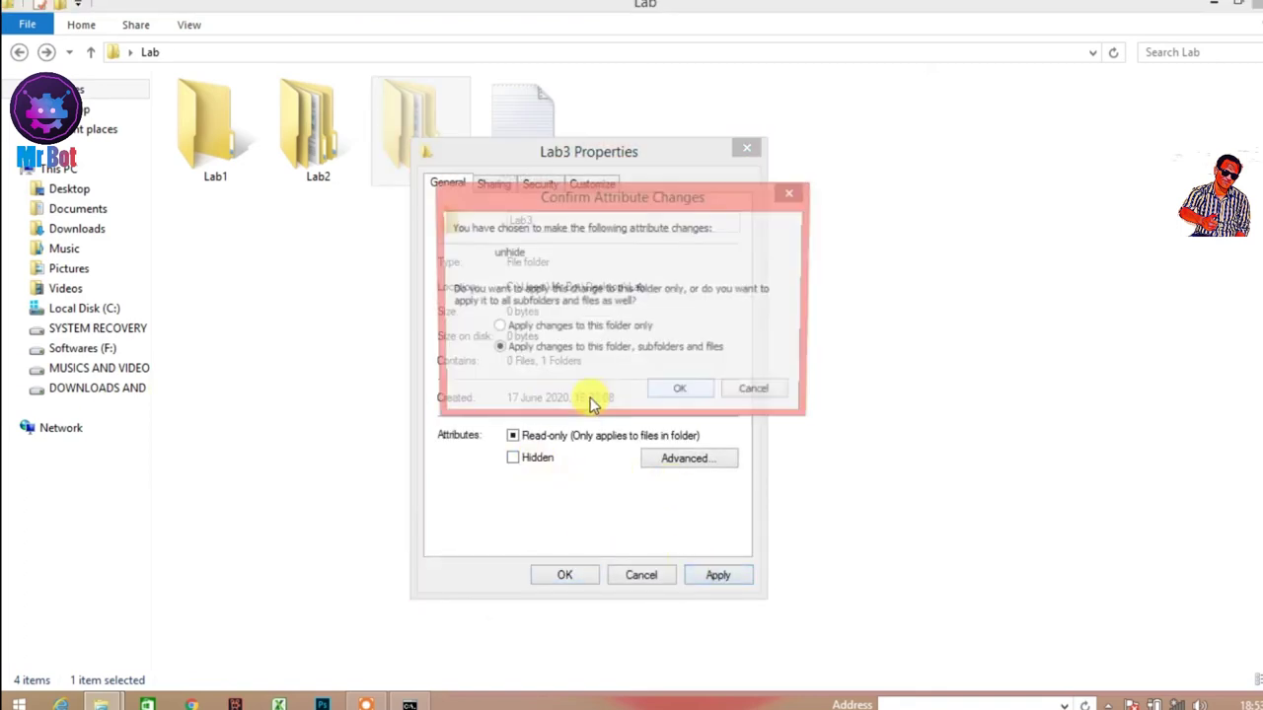
left_click(677, 393)
left_click(564, 576)
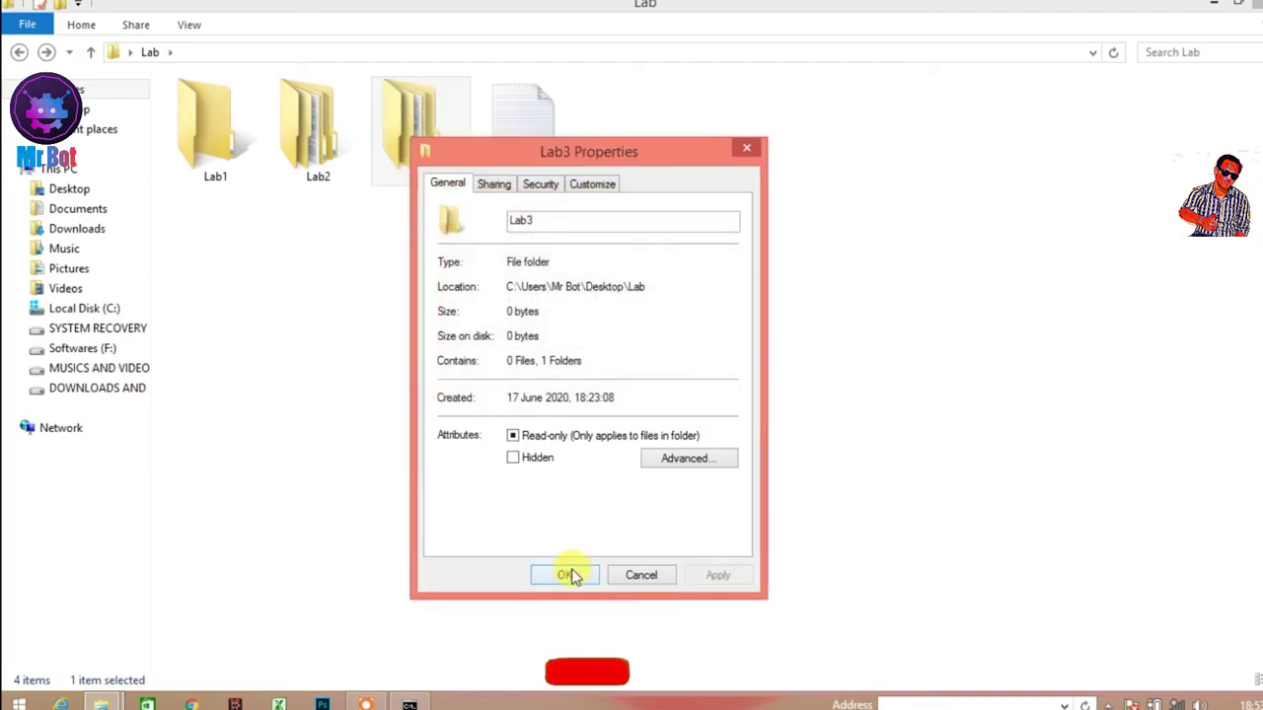
left_click(524, 355)
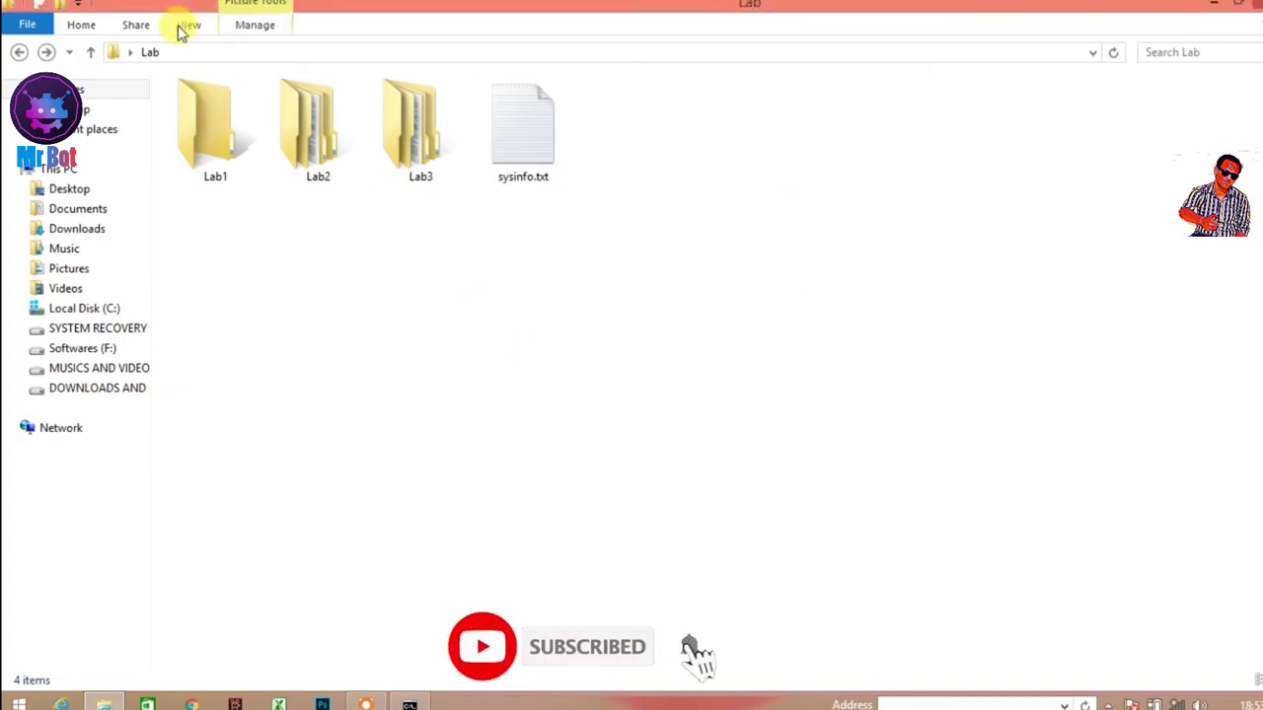
Turn off the display of hidden items in the Lab folder window.
left_click(181, 25)
left_click(695, 94)
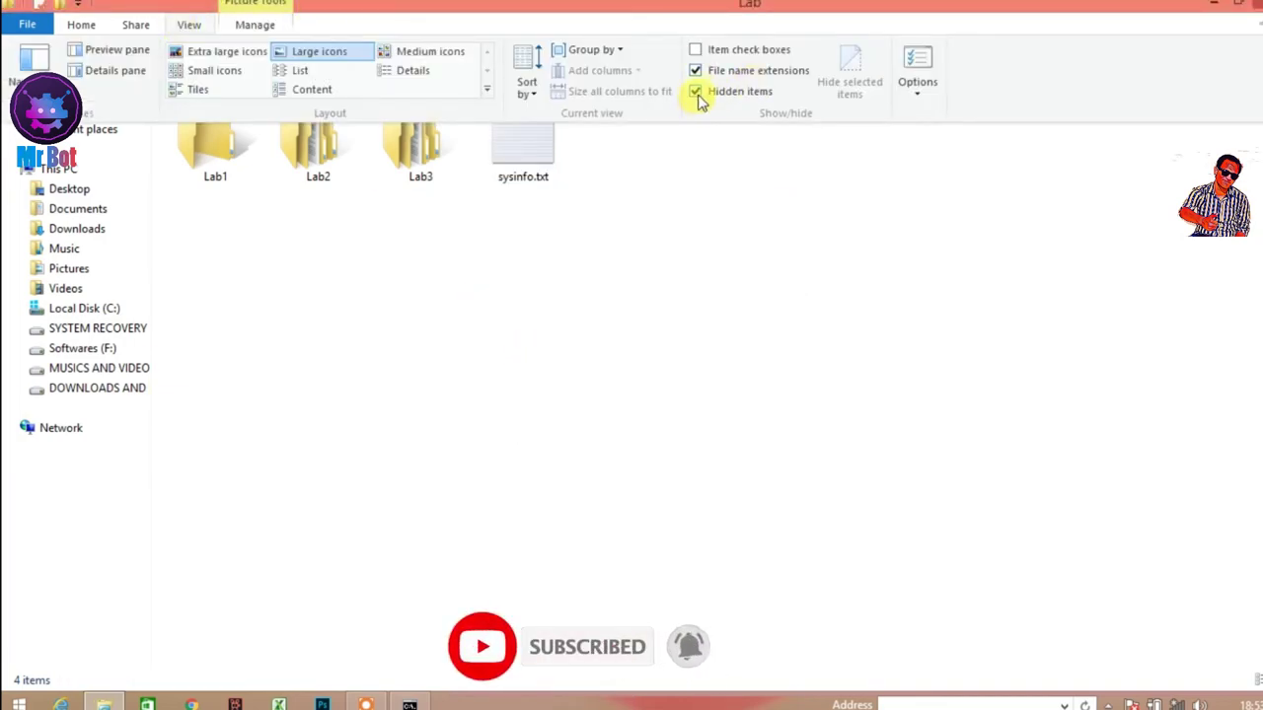
left_click(719, 308)
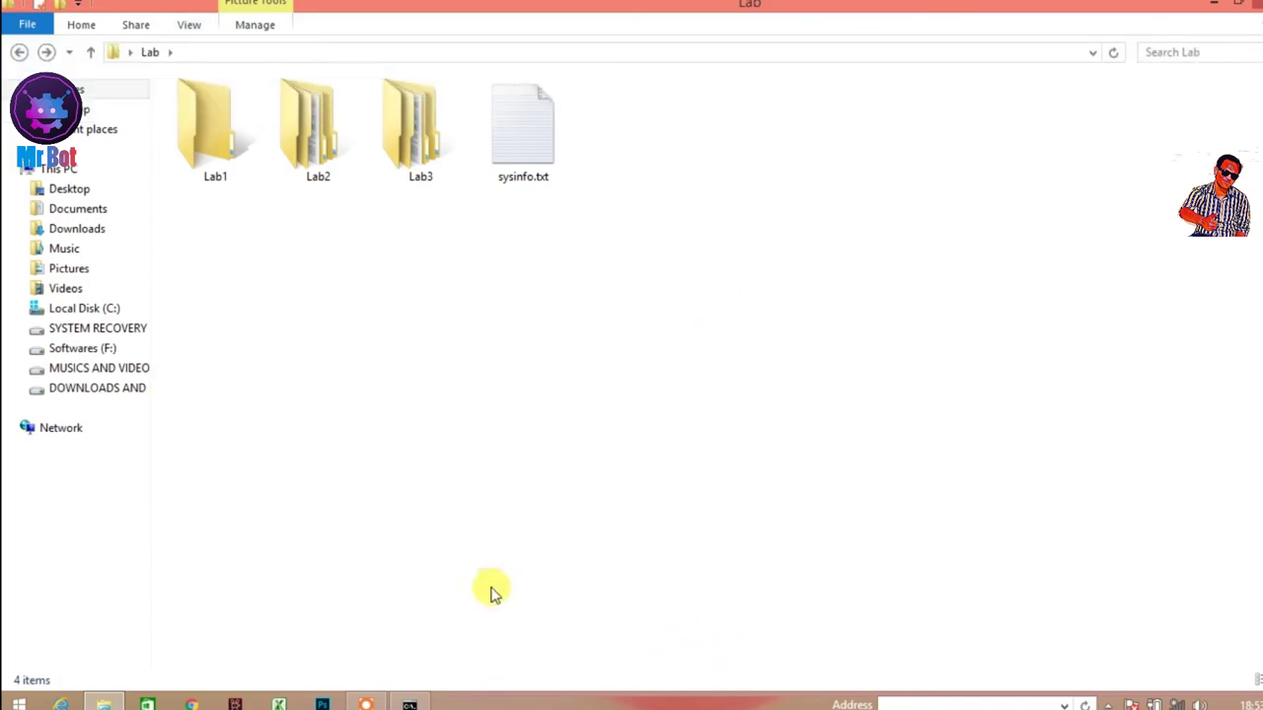
In the Command Prompt, hide the Lab3 folder as a read-only system item with attrib +h +s +r Lab3.
left_click(411, 703)
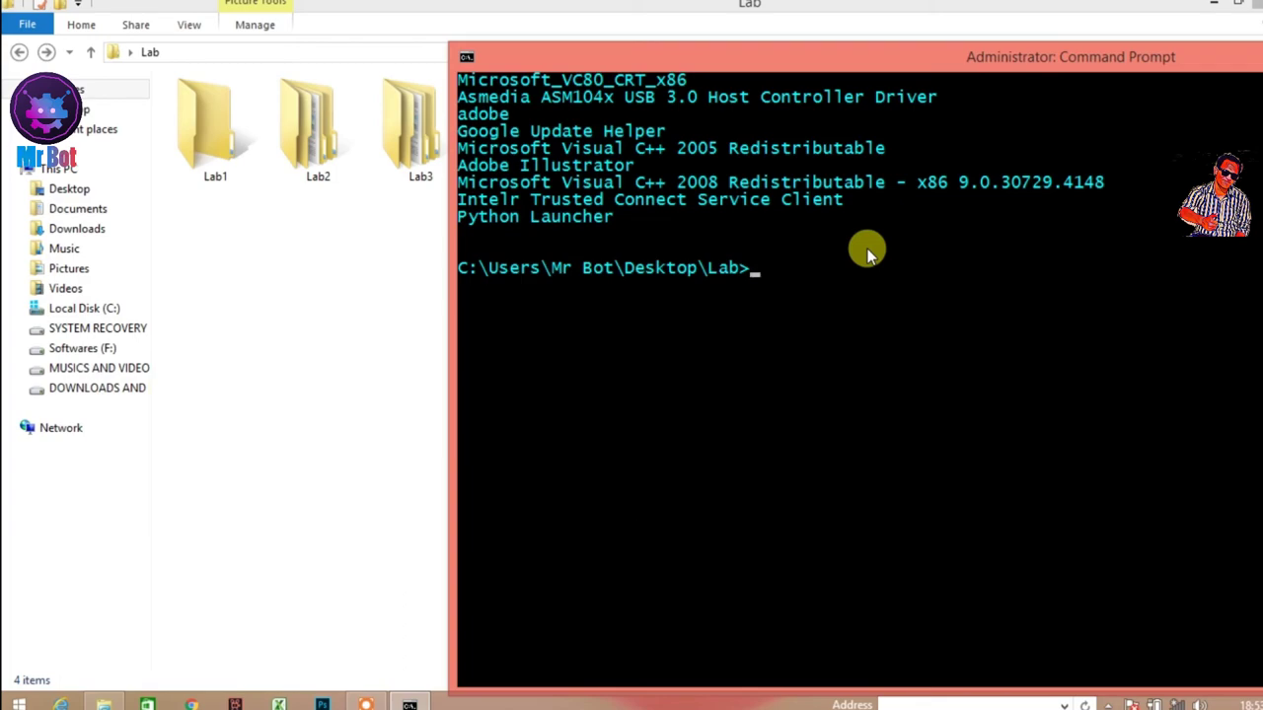
left_click_drag(839, 56, 978, 35)
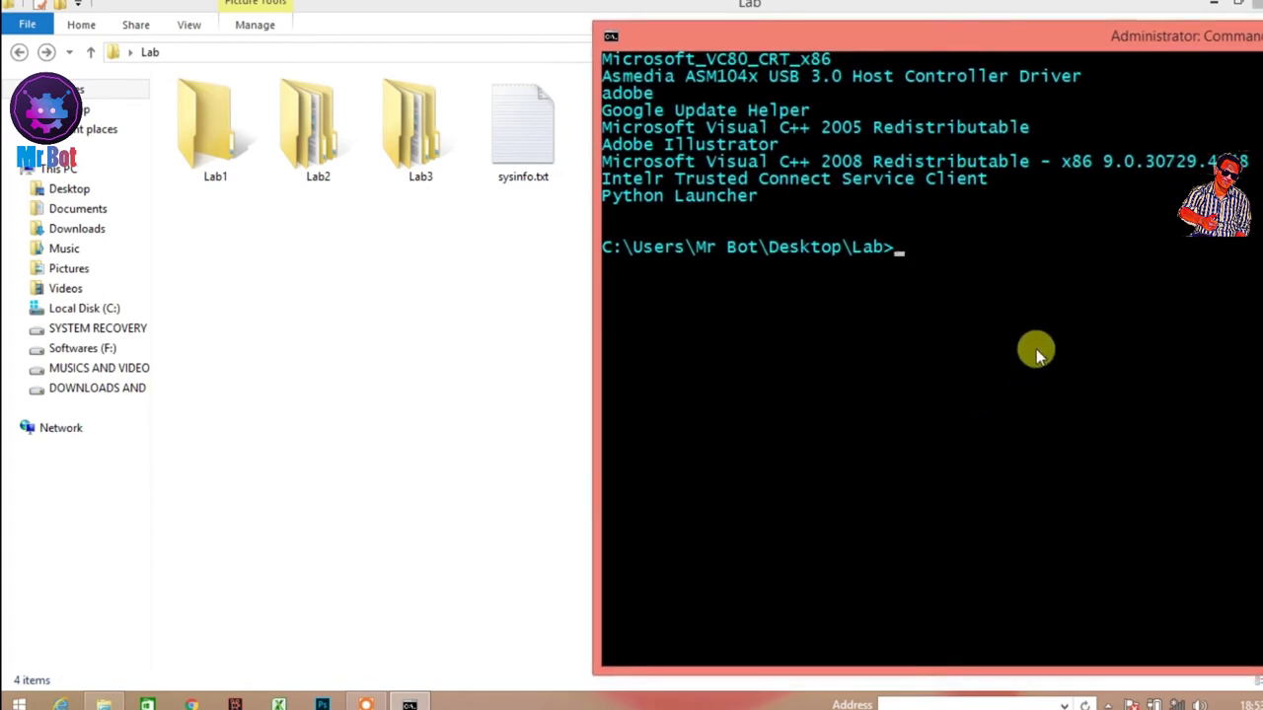
type("attrib")
type("+h")
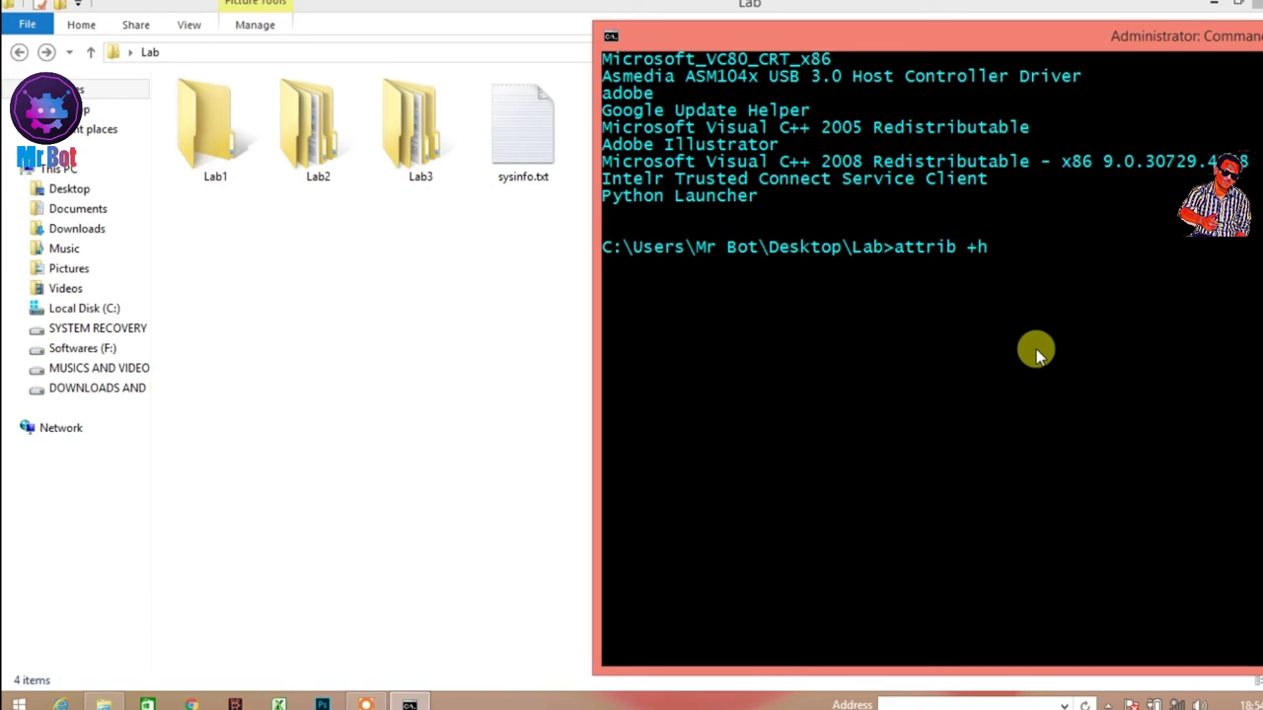
type(" +")
type("s +r")
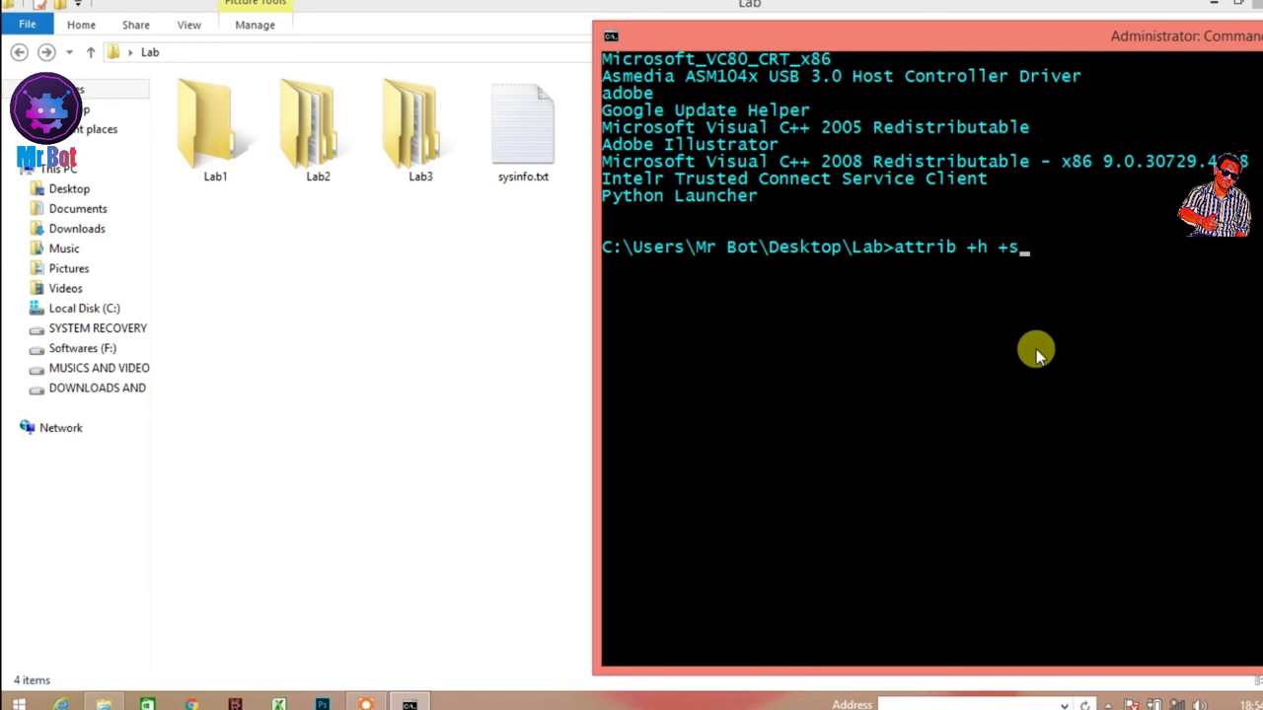
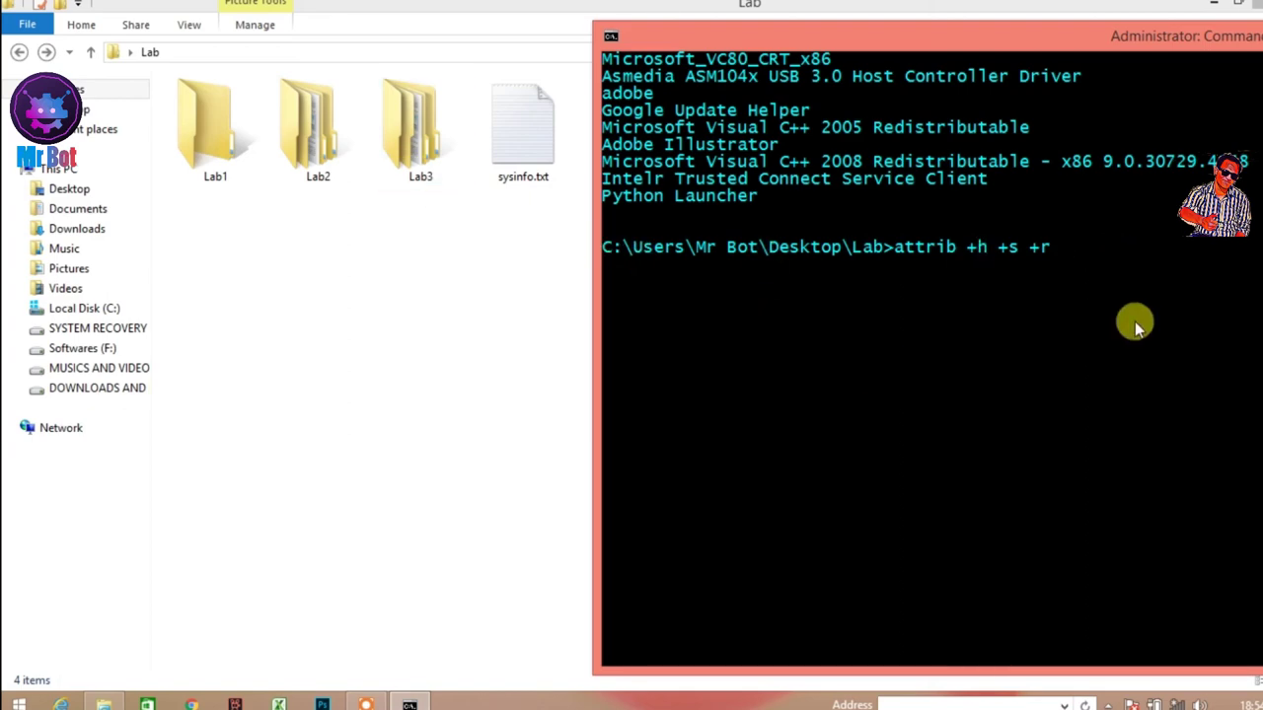
type("Lab3")
key("Return")
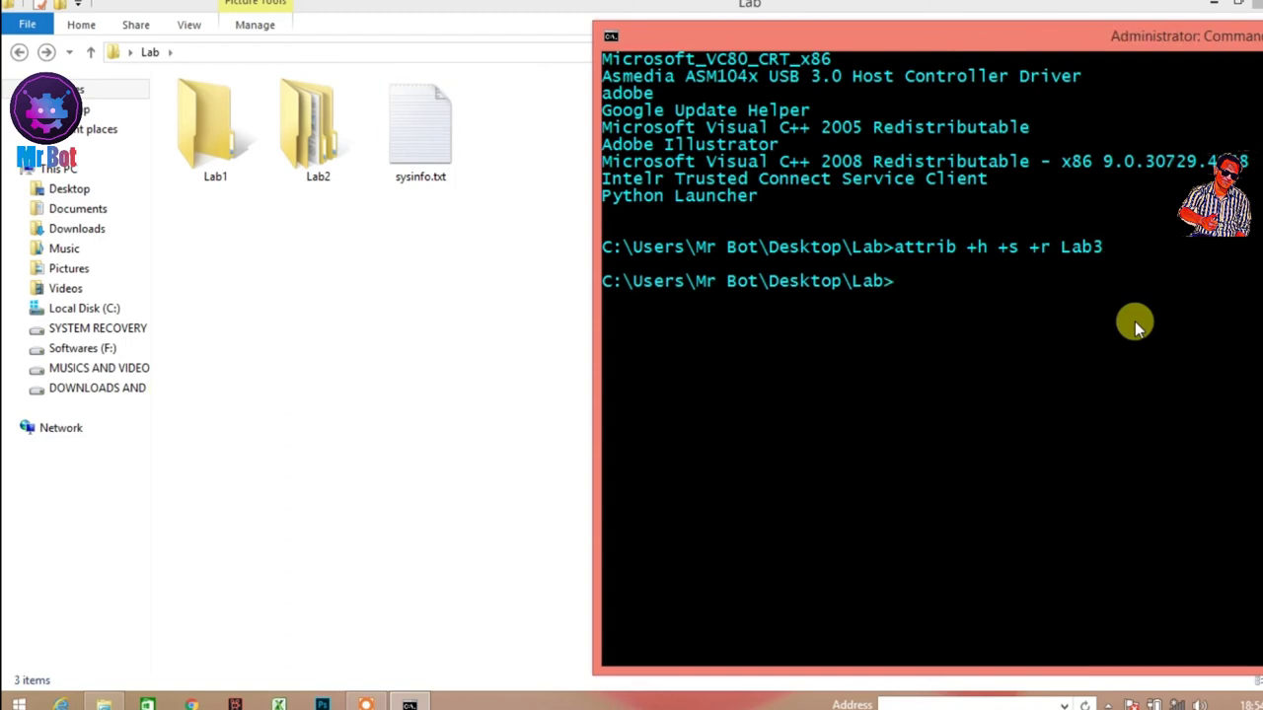
Refresh the Lab folder in File Explorer and turn on the display of hidden items to check for Lab3.
left_click(324, 265)
right_click(324, 261)
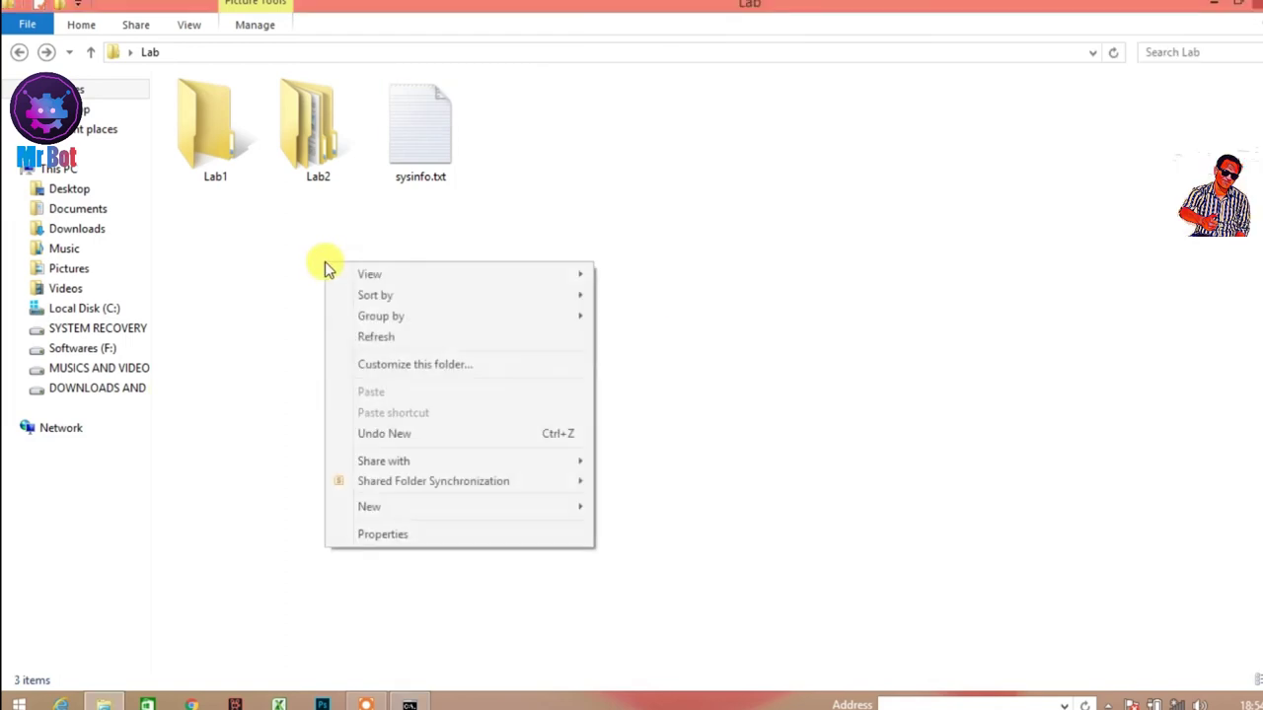
left_click(363, 337)
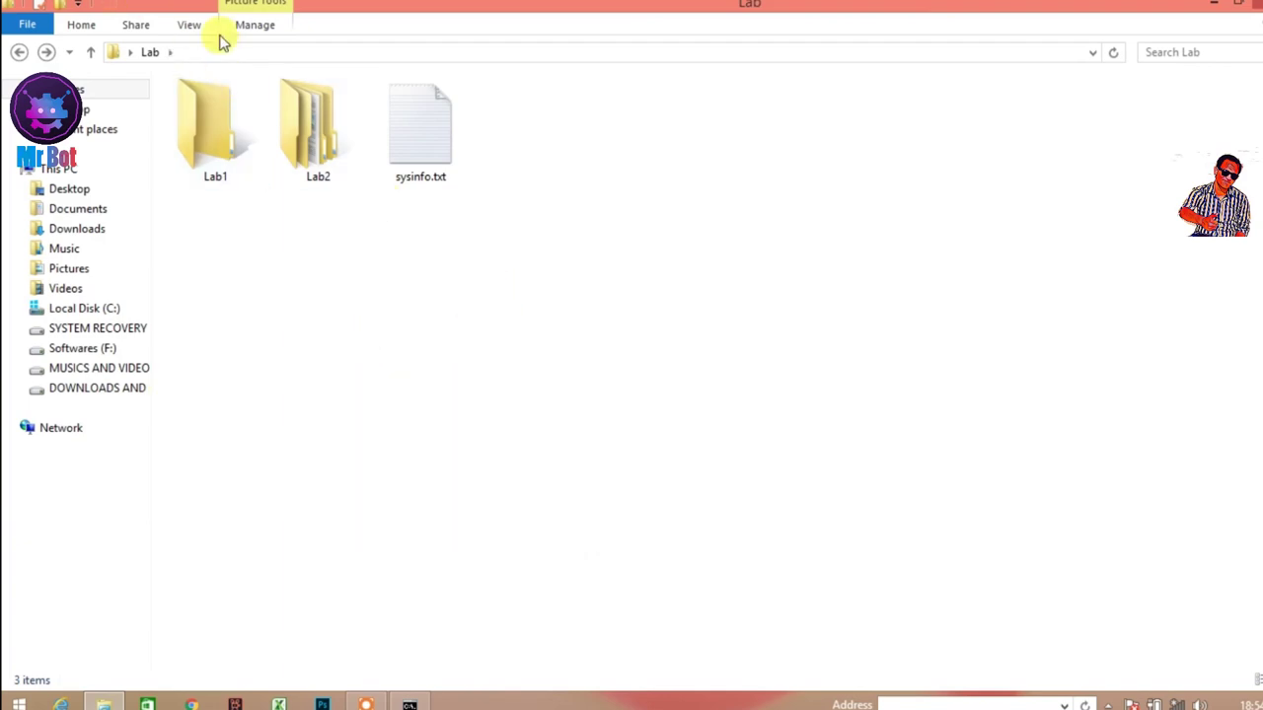
left_click(190, 26)
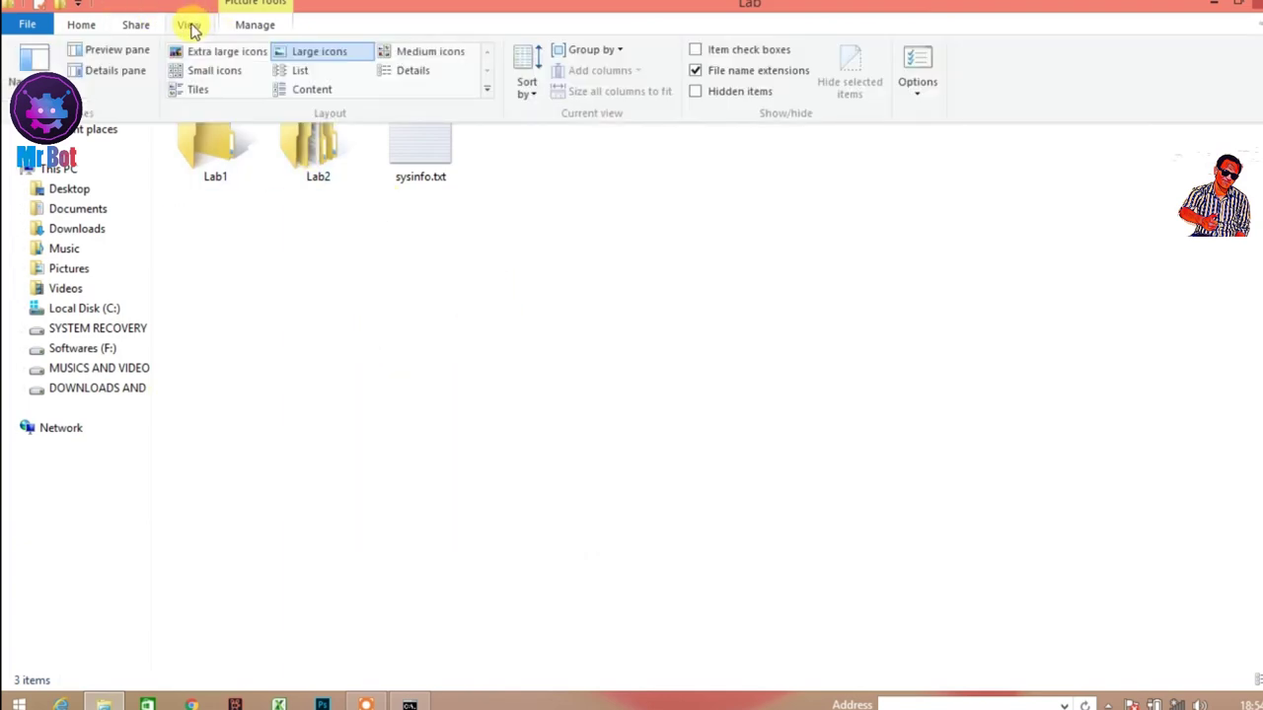
left_click(717, 97)
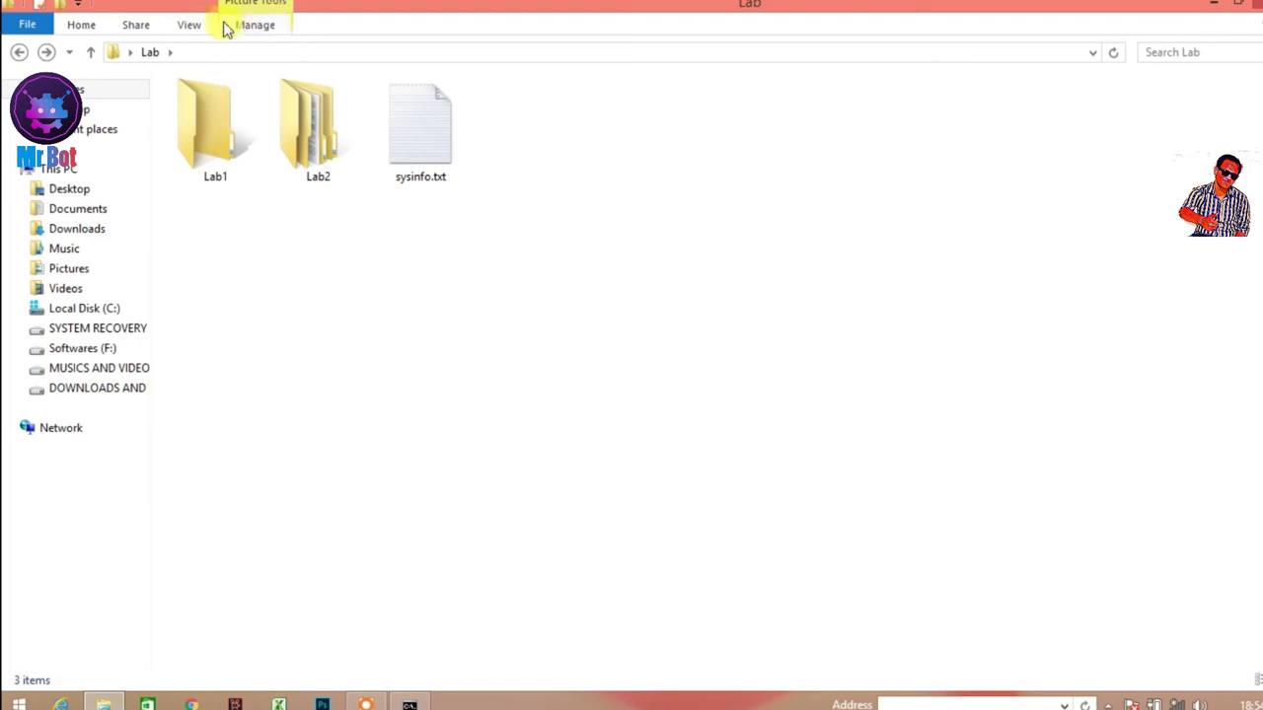
left_click(184, 26)
left_click(691, 357)
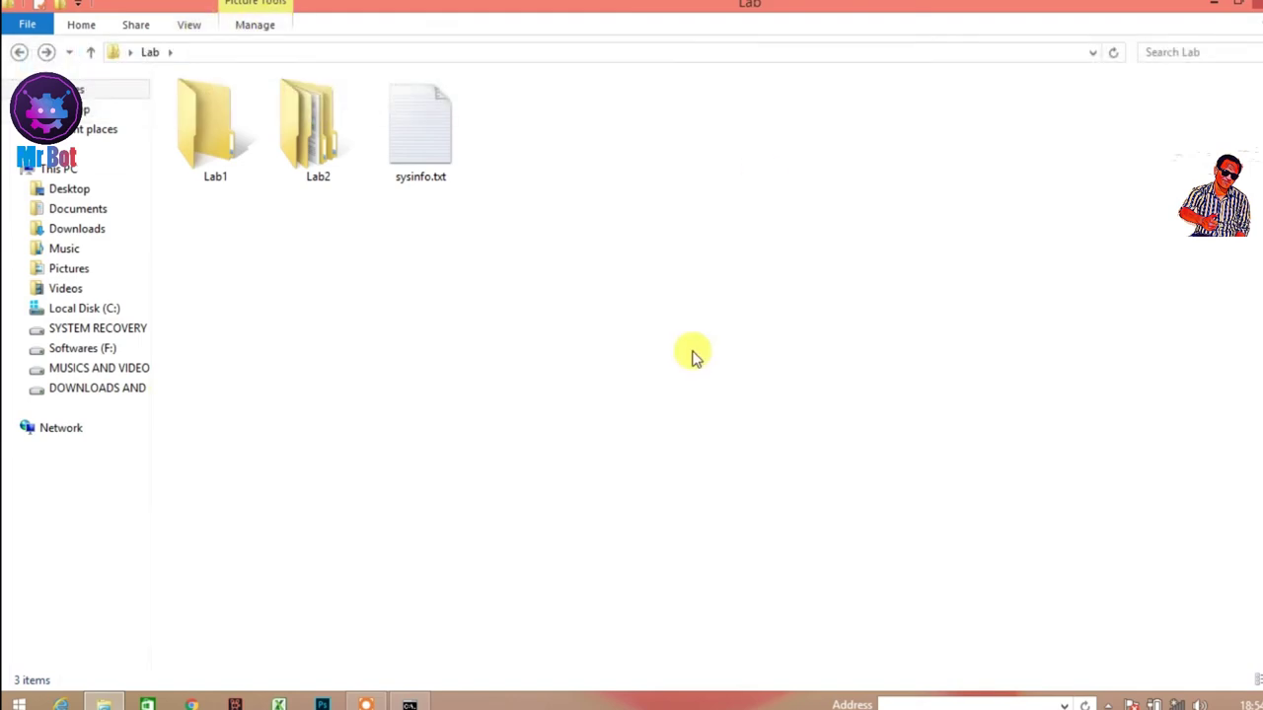
Look inside the Lab2 folder and return to the Lab folder.
double_click(319, 148)
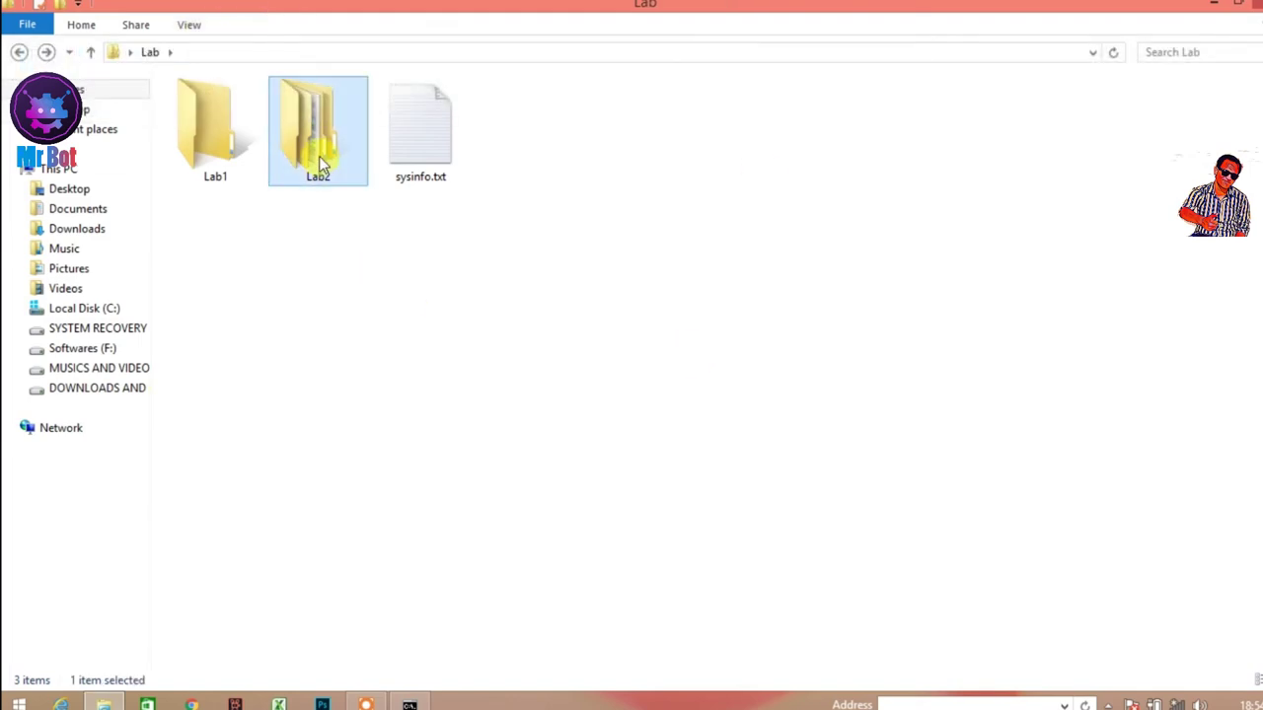
left_click(20, 53)
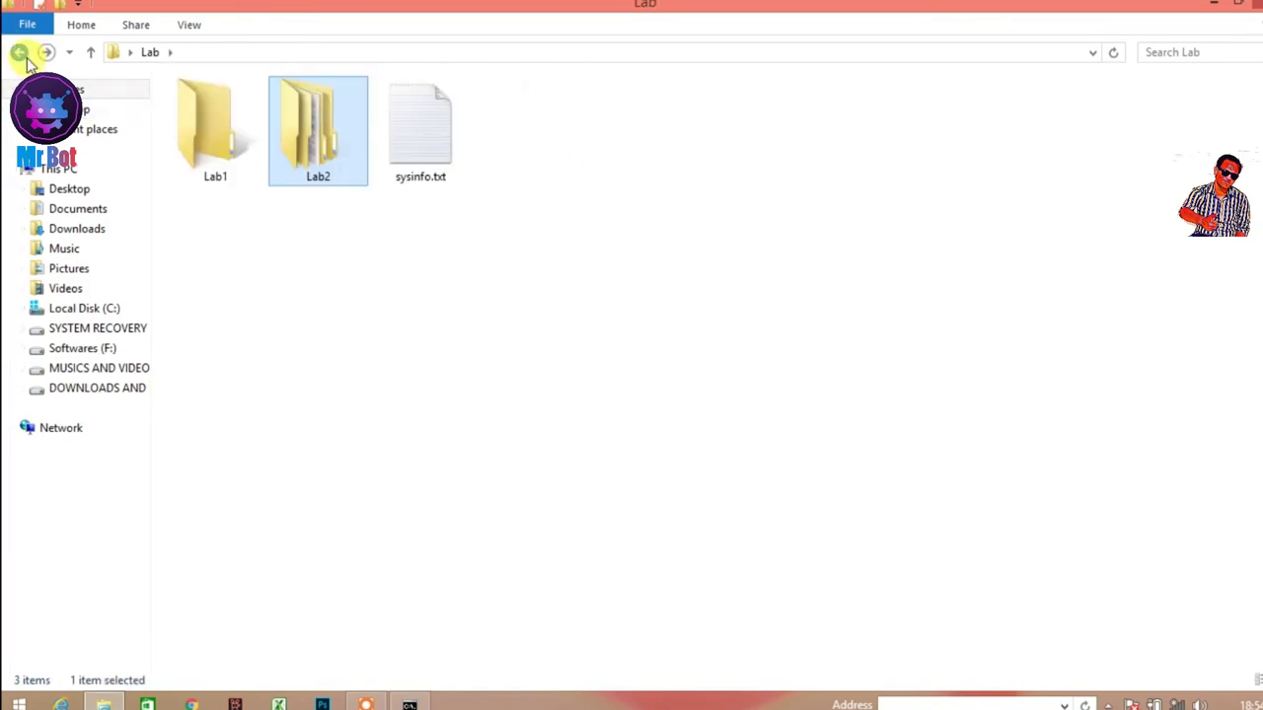
left_click(374, 380)
In the Command Prompt, unhide the Lab3 folder by running attrib -h -s -r Lab3.
left_click(409, 702)
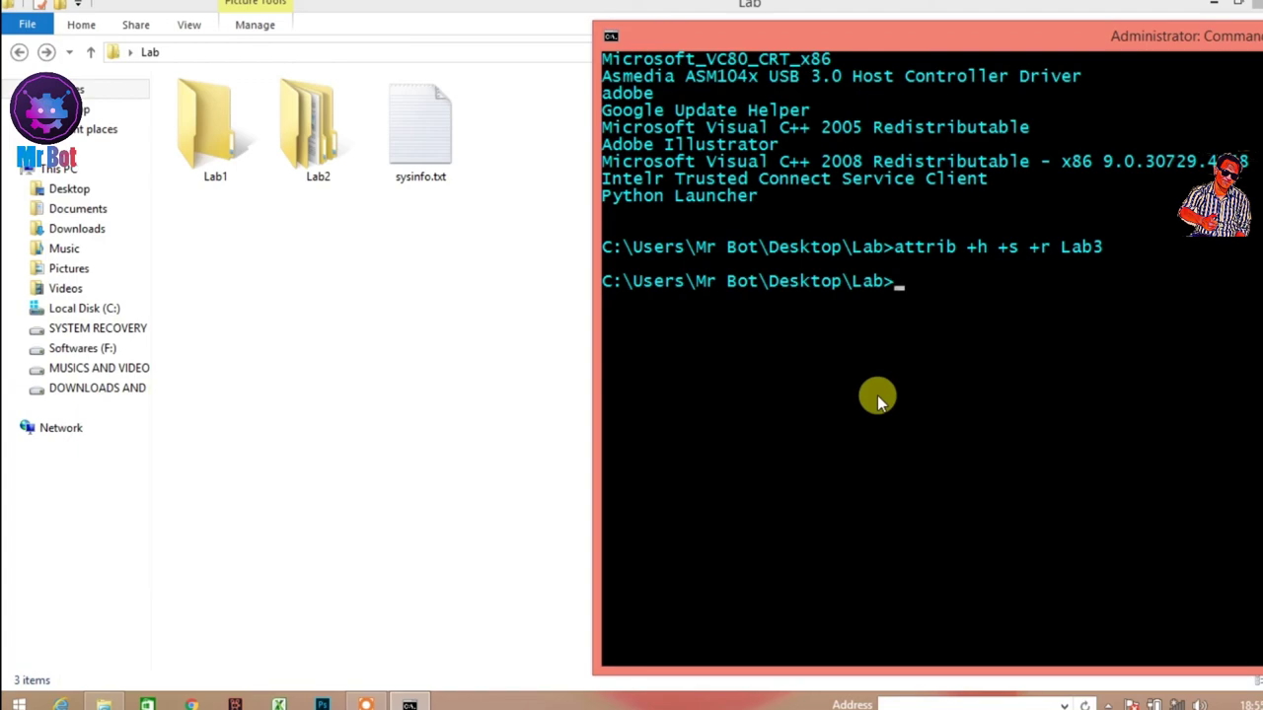
type("att")
key("BackSpace")
type("trib -h ")
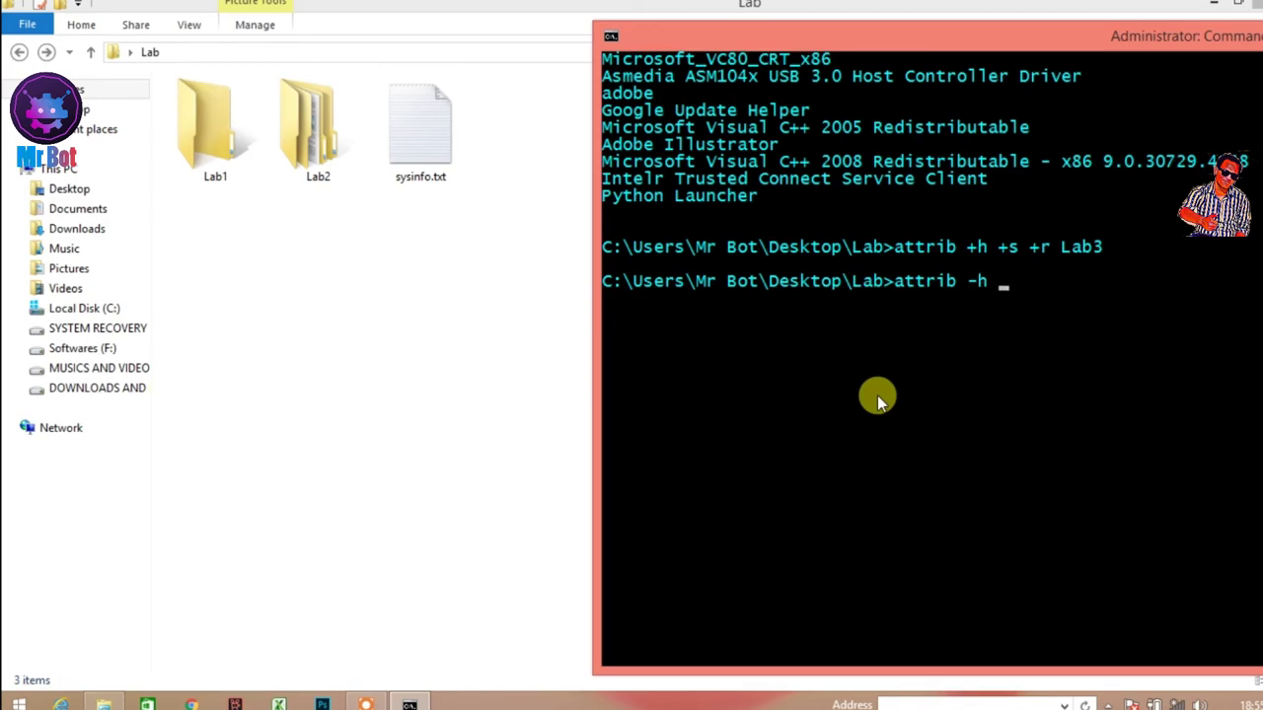
type("-s -r Lab3")
key("Return")
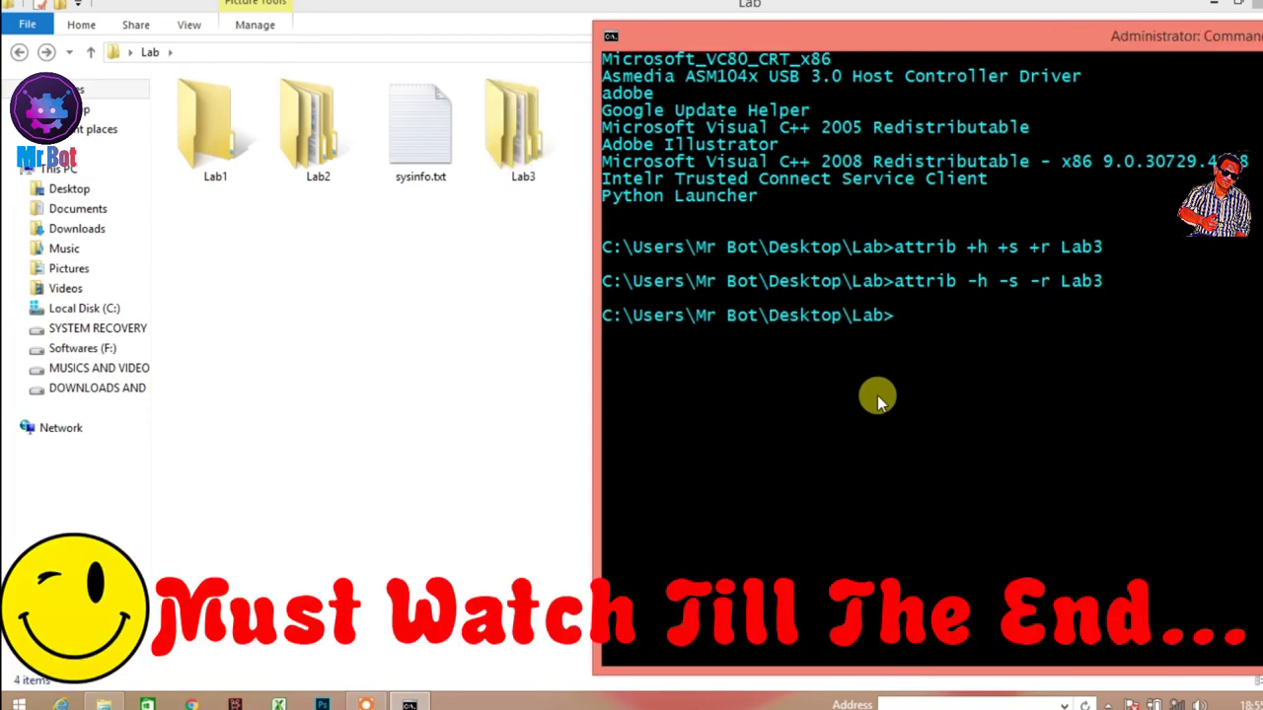
Refresh the Lab folder in File Explorer and look through the contents of the Lab3 folder.
left_click(514, 258)
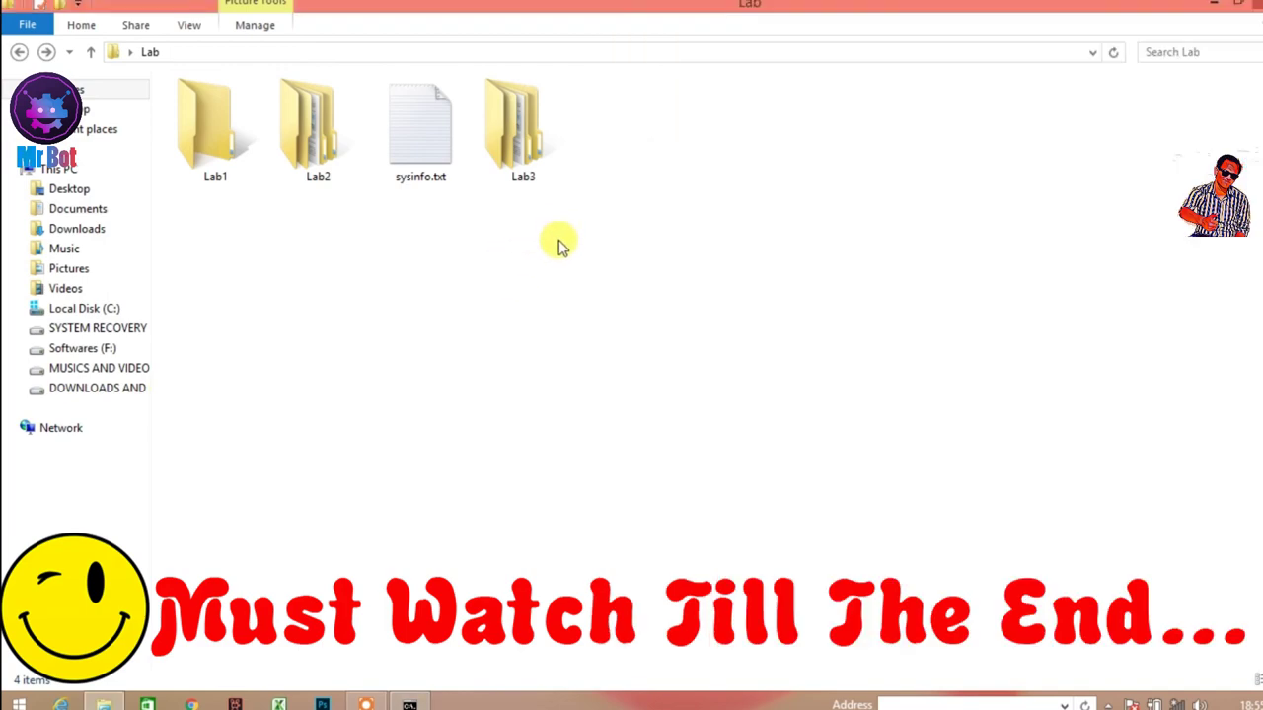
right_click(453, 251)
left_click(503, 324)
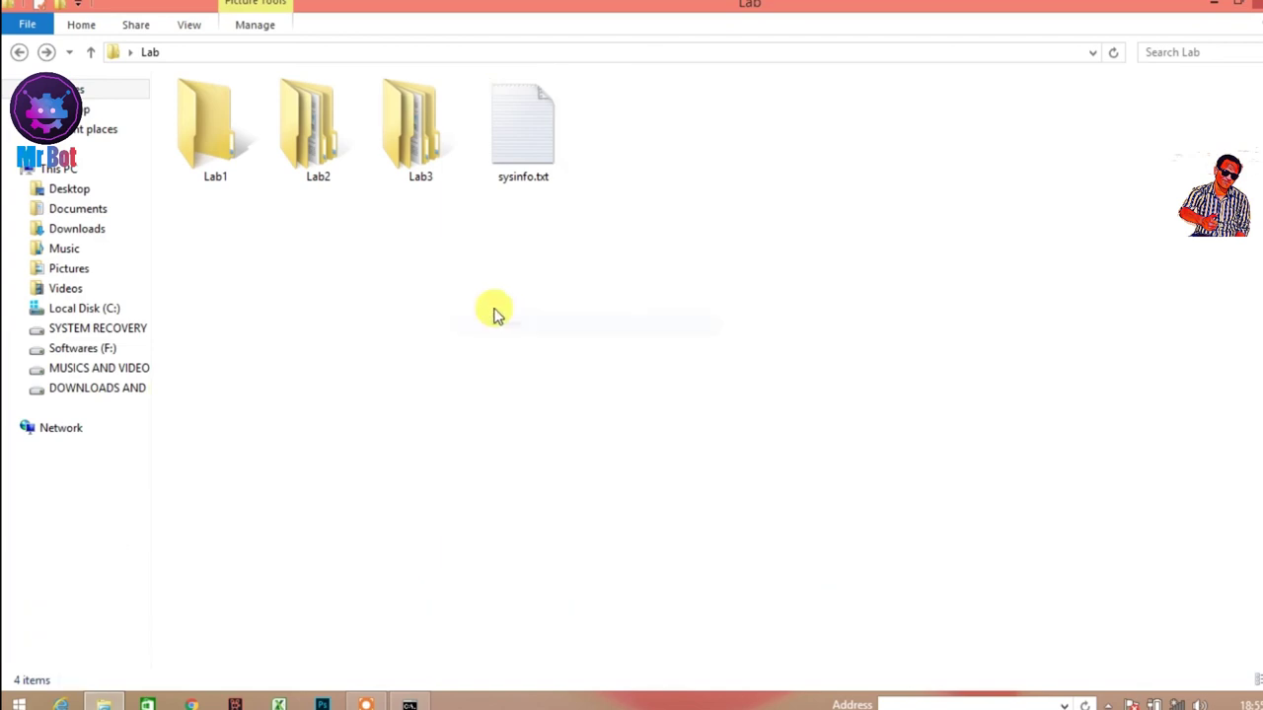
double_click(422, 128)
double_click(351, 106)
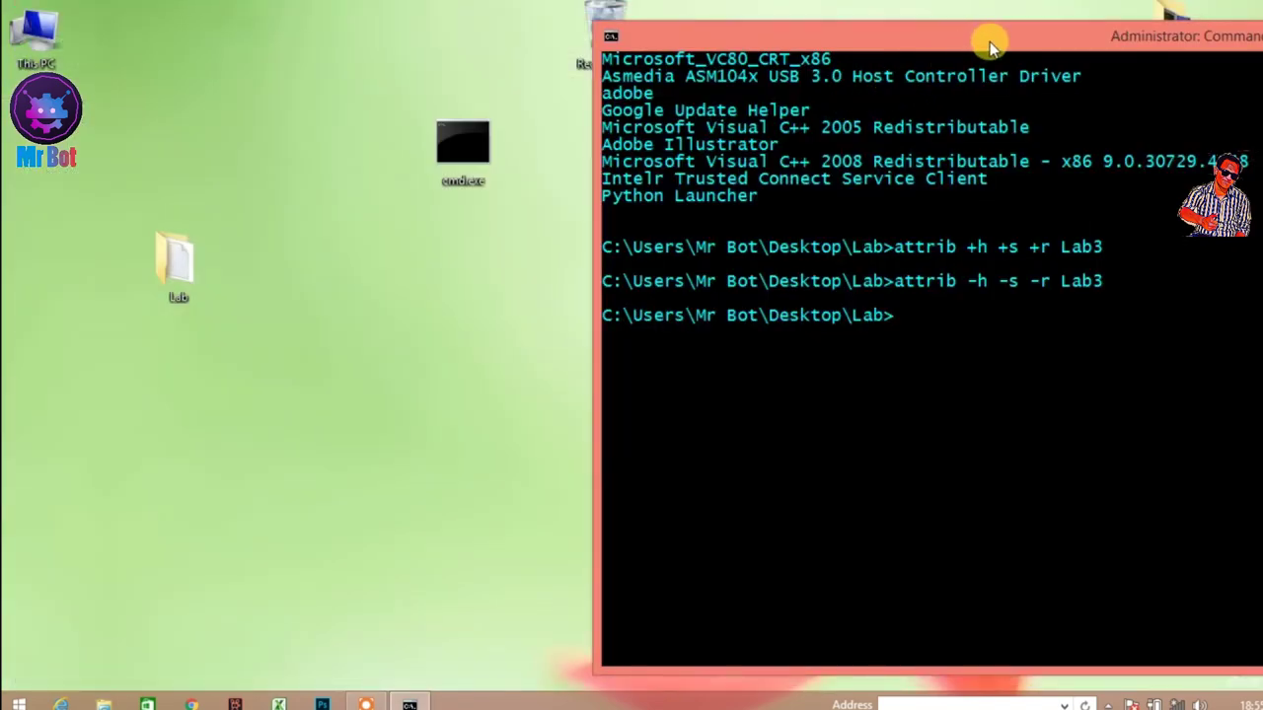
Clear the Command Prompt screen with cls.
double_click(986, 40)
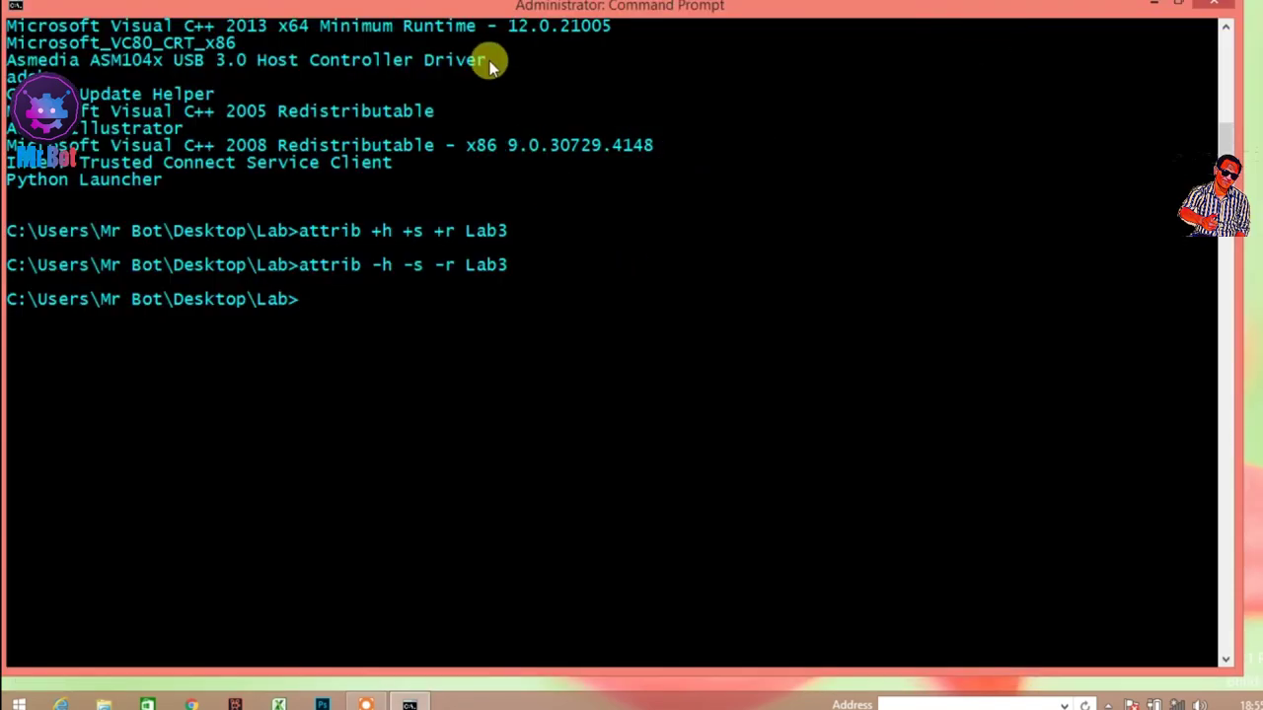
double_click(386, 8)
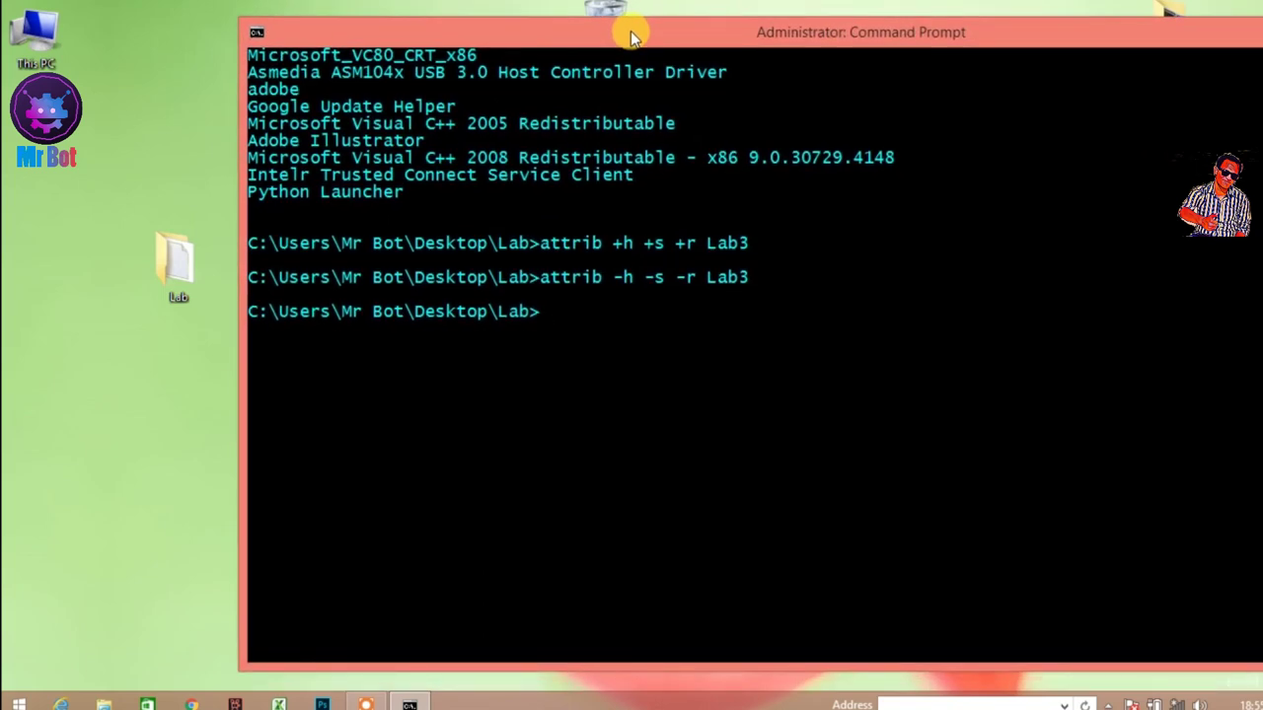
type("cls")
key("Return")
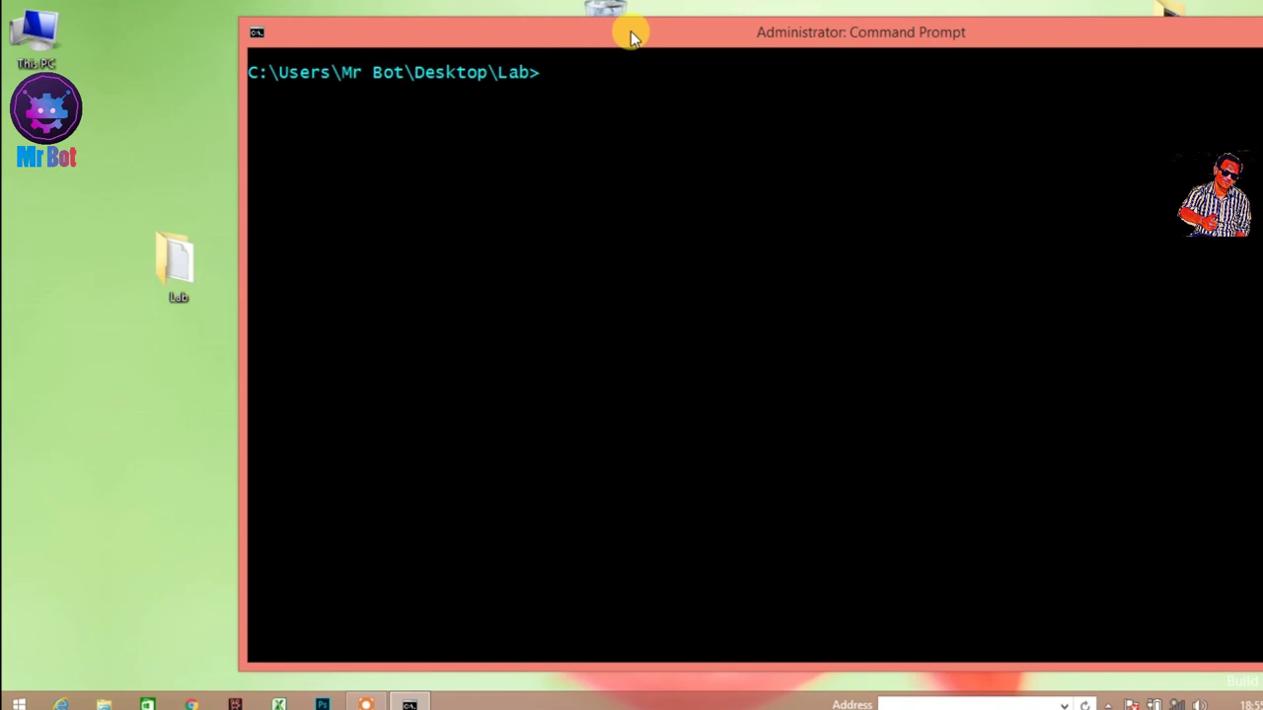
Run the color command without a value, and set the console text colour with color 2.
type("color")
key("Return")
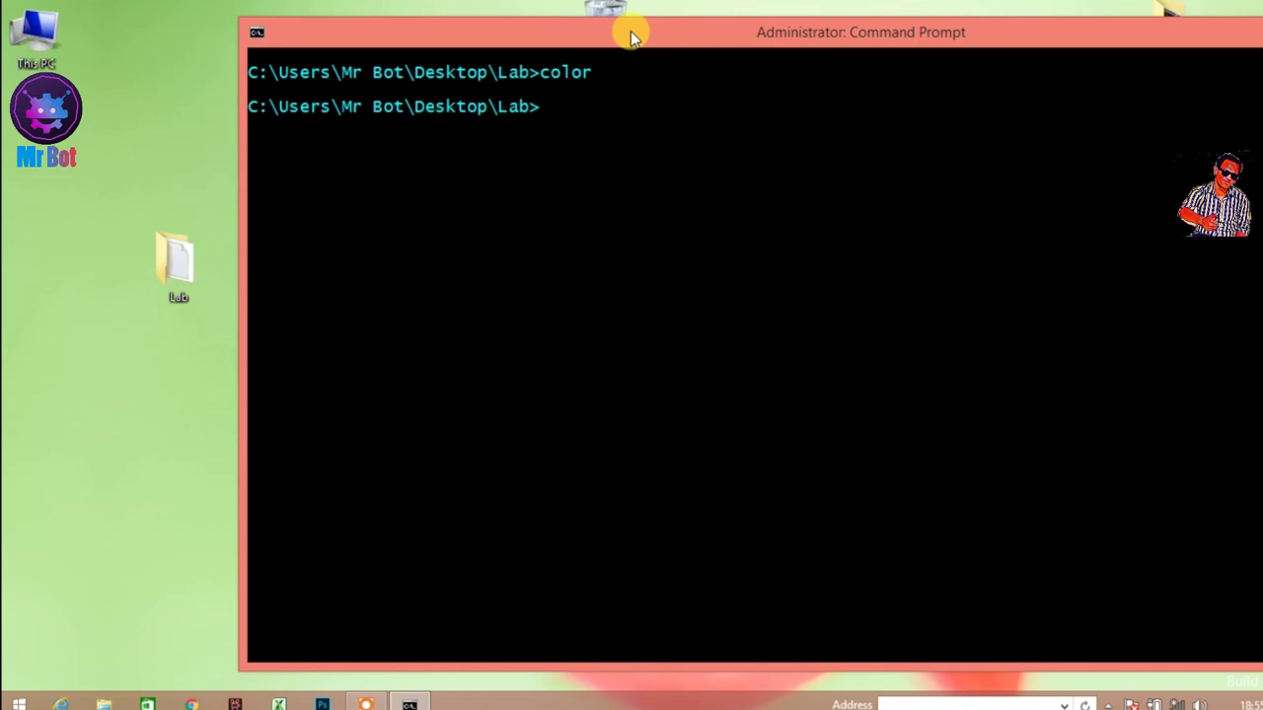
key("Up")
type("2")
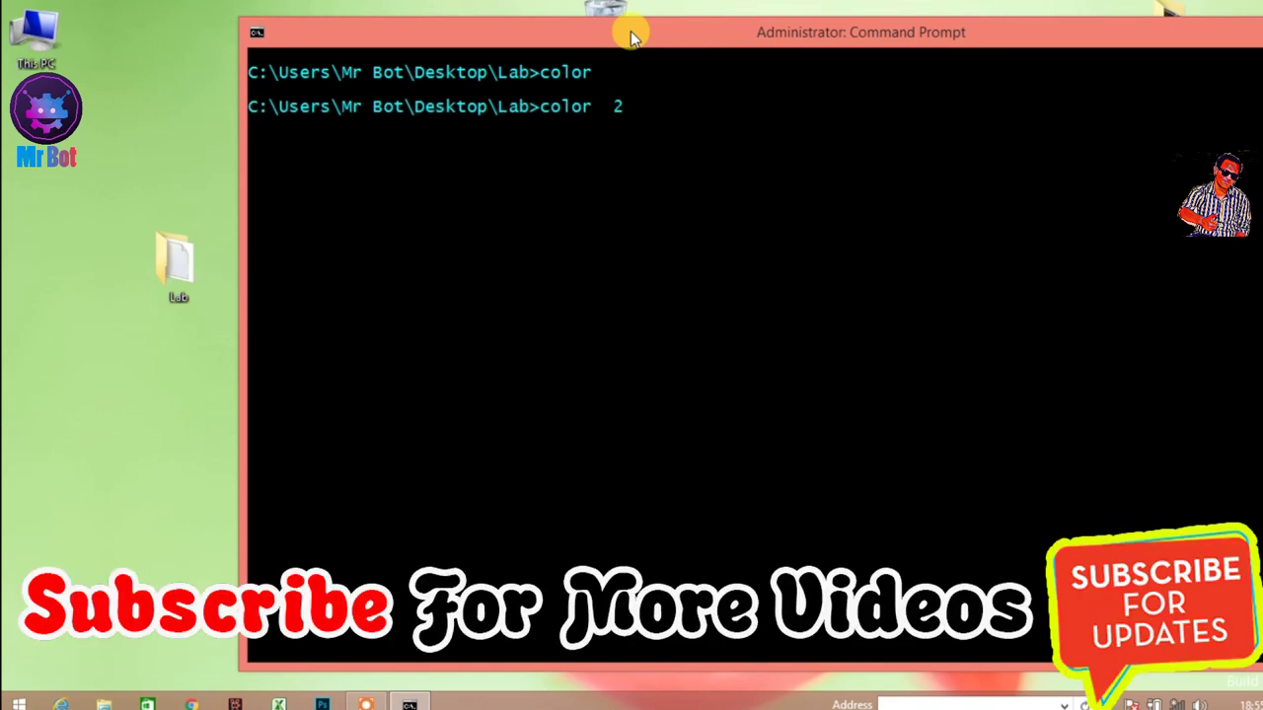
key("Return")
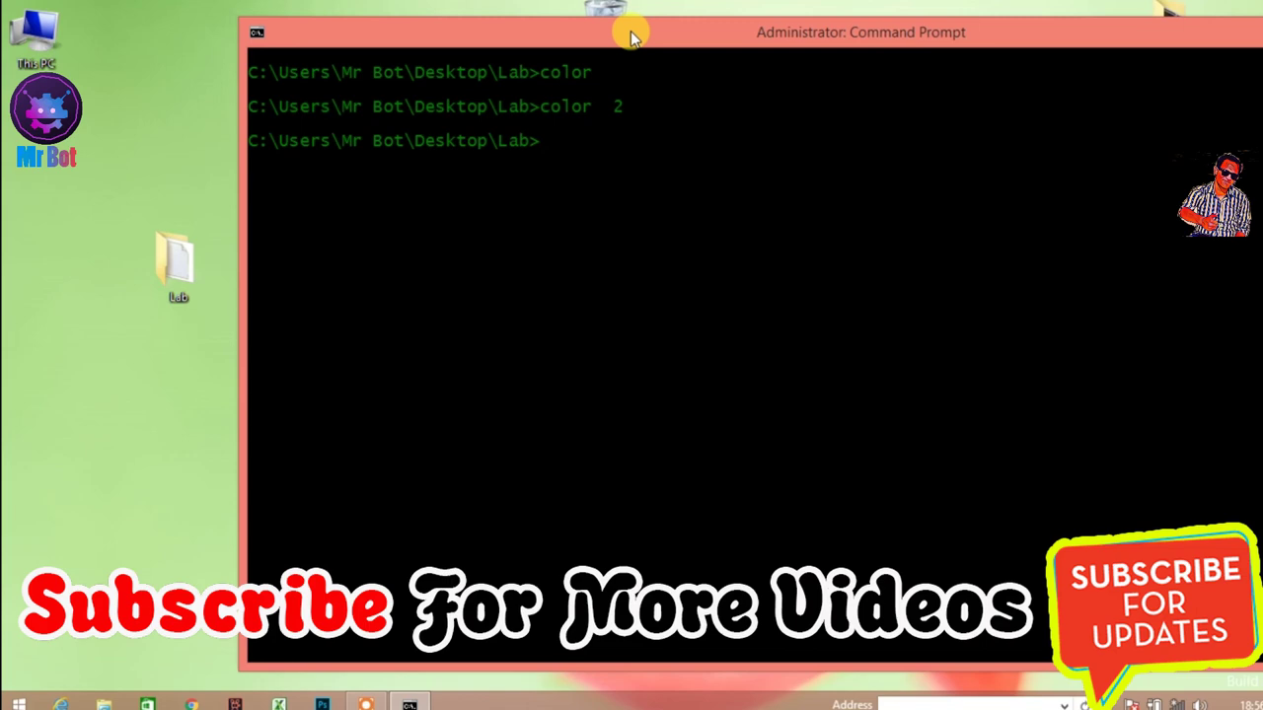
Try console text colours 3, 5 and 6 in turn with the color command.
key("Up")
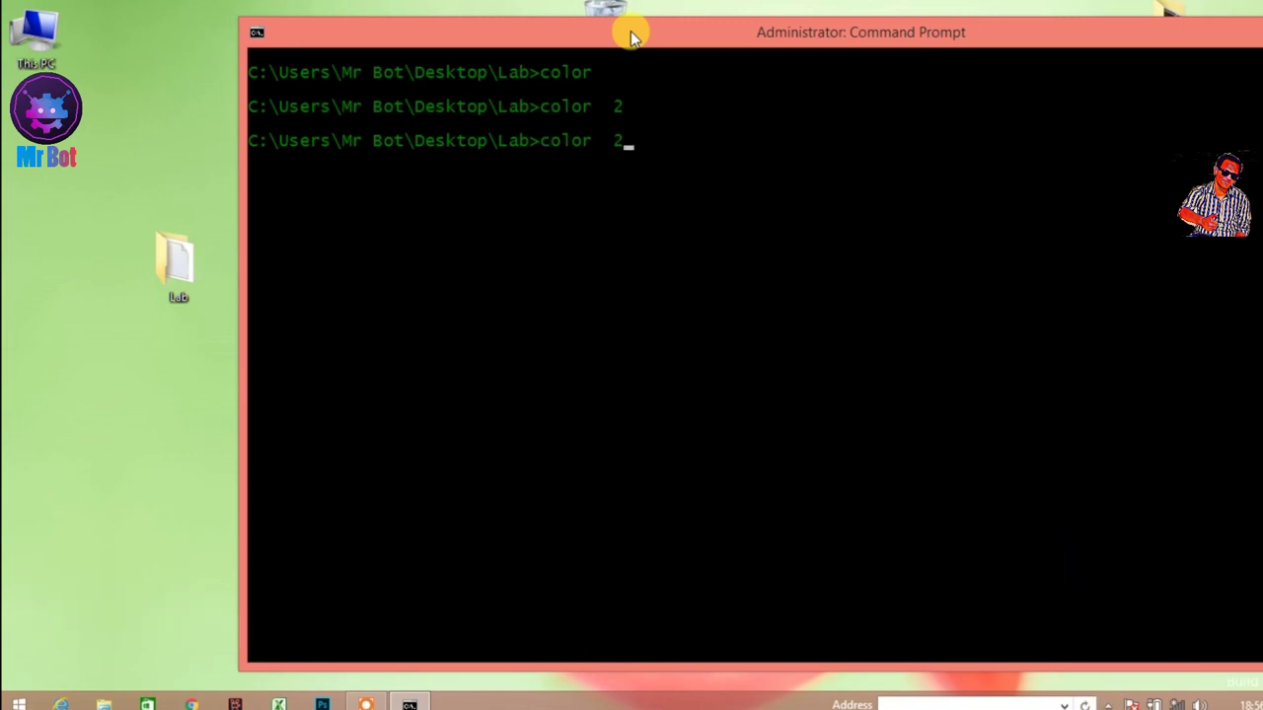
key("BackSpace")
type("3")
key("Return")
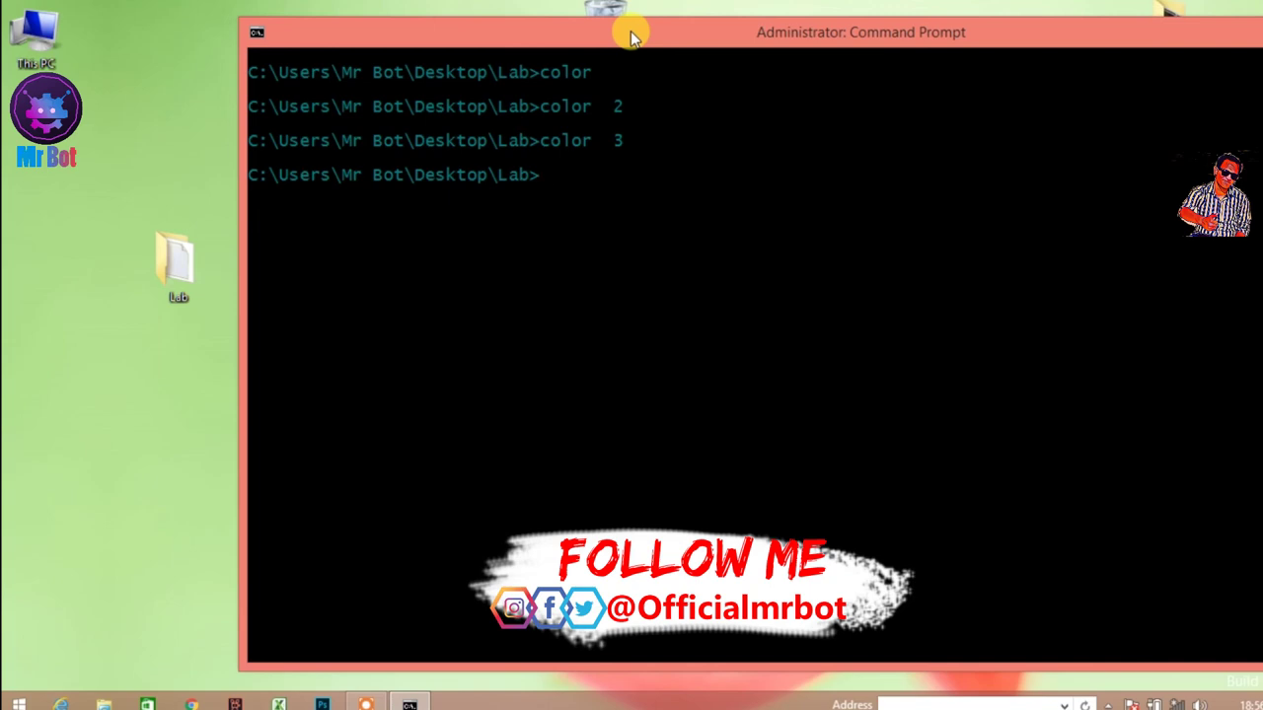
key("Up")
key("BackSpace")
type("5")
key("Return")
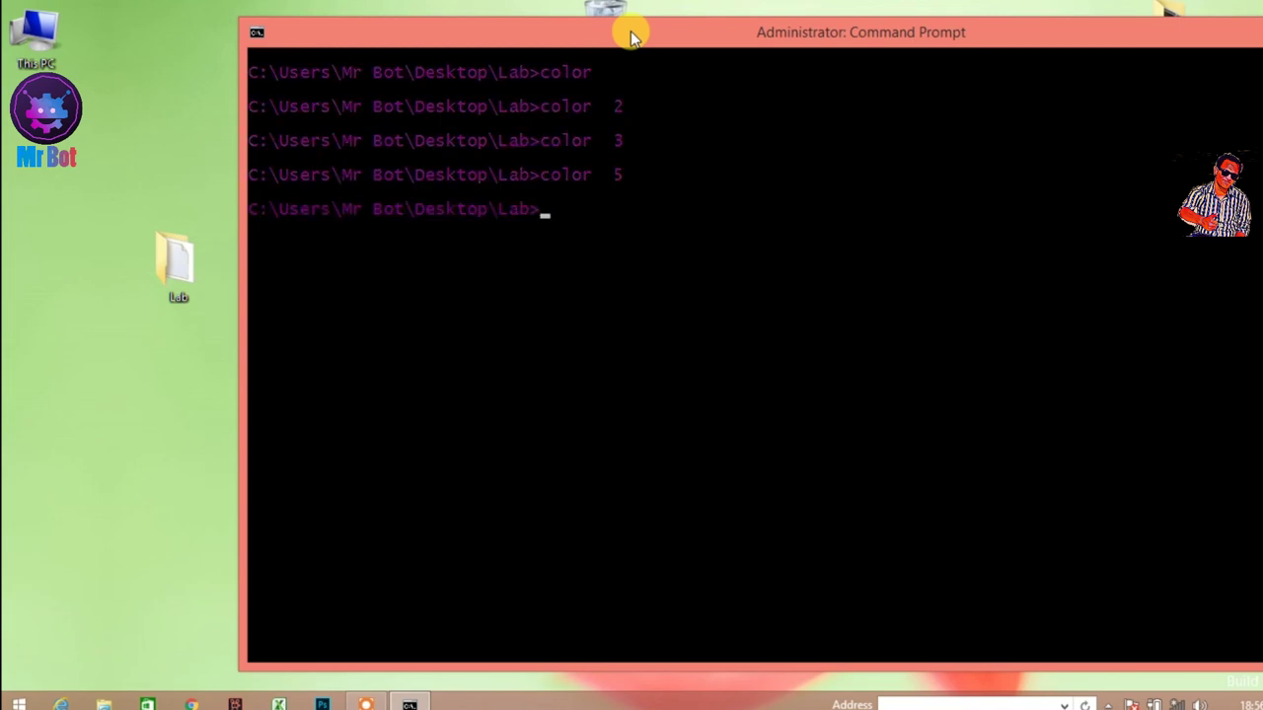
key("Up")
key("BackSpace")
type("6")
key("Return")
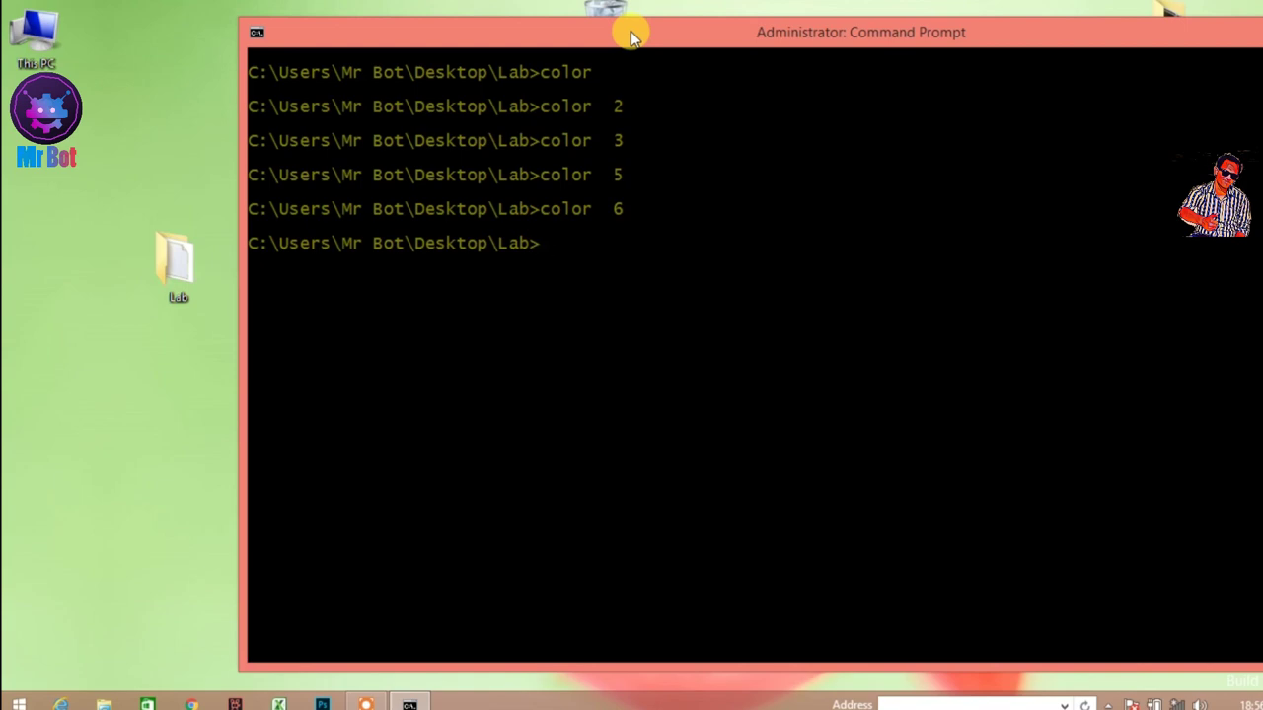
Set both the console background and text colours with color 56.
type("color 5")
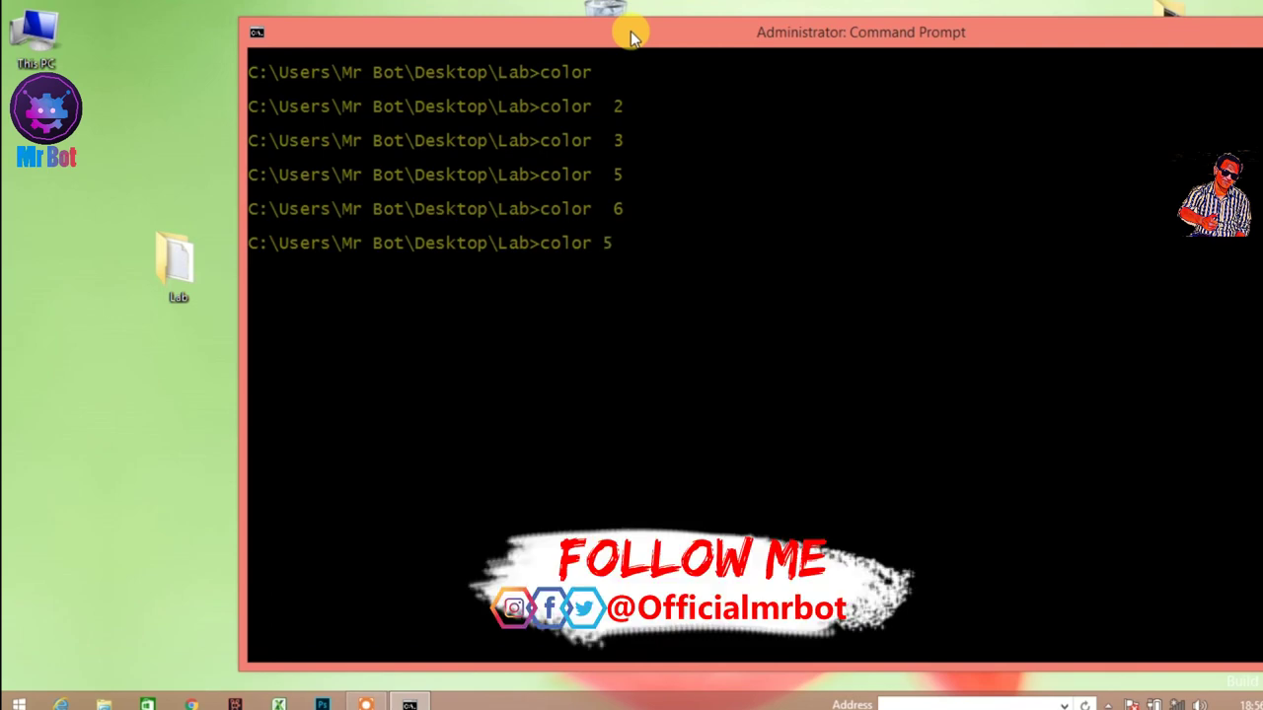
type("6")
key("Return")
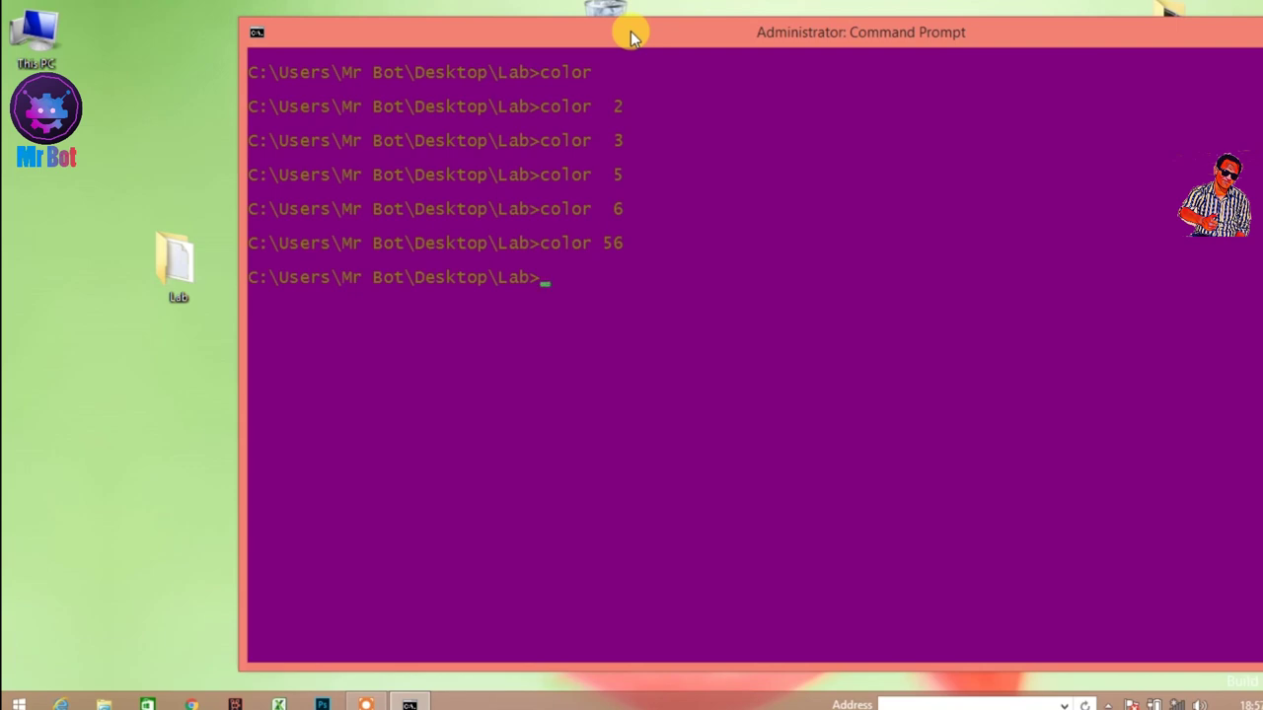
Clear the recoloured Command Prompt screen with cls and close the window.
left_click_drag(318, 221, 522, 269)
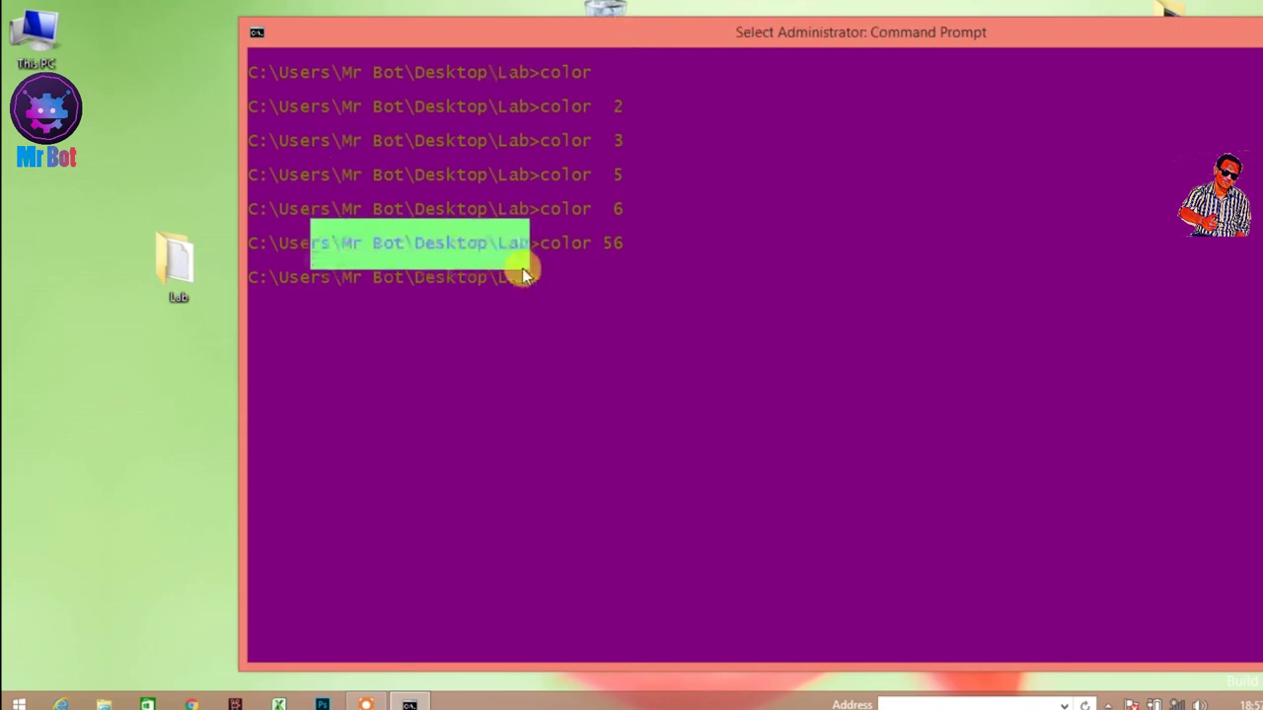
left_click(524, 268)
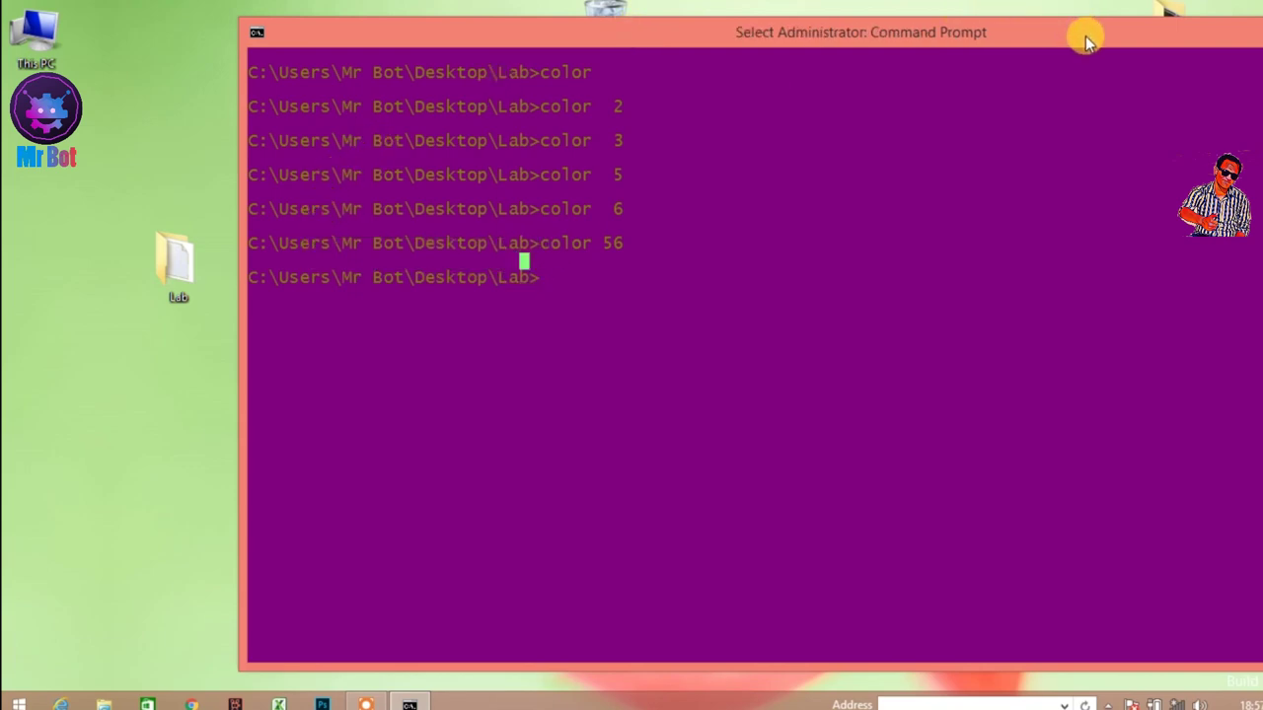
left_click_drag(1085, 35, 882, 28)
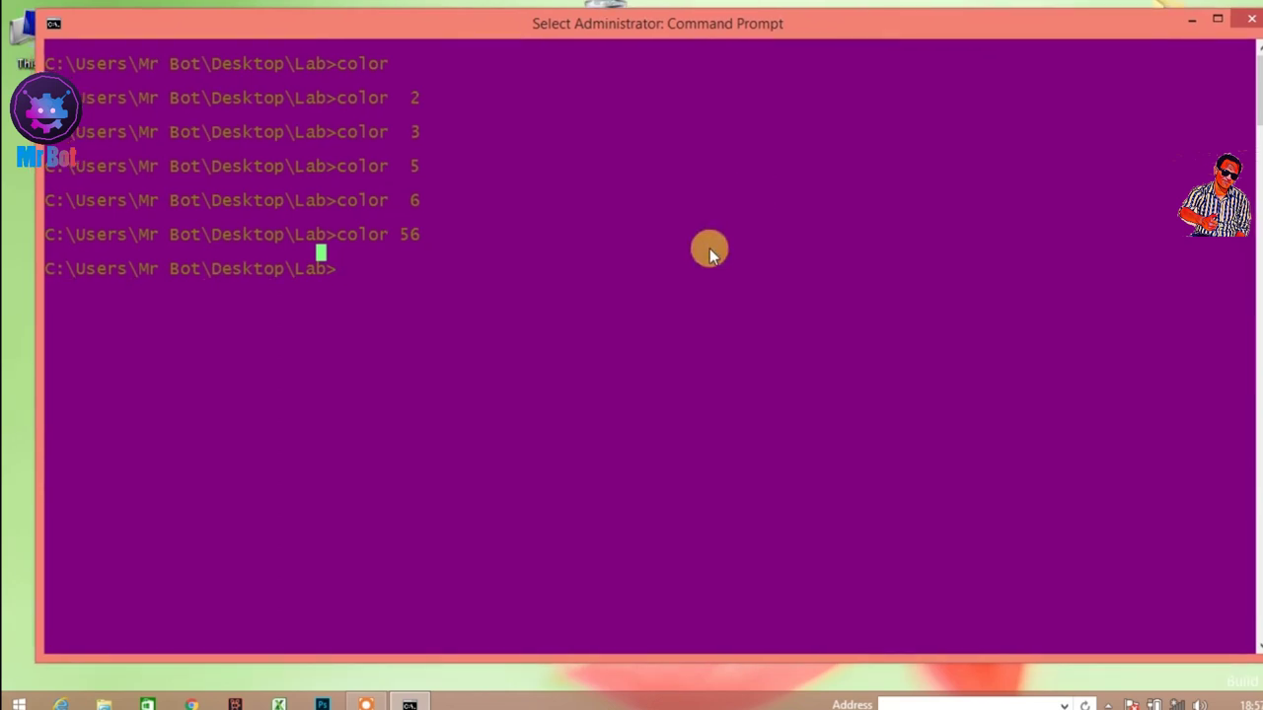
key("Escape")
type("ls")
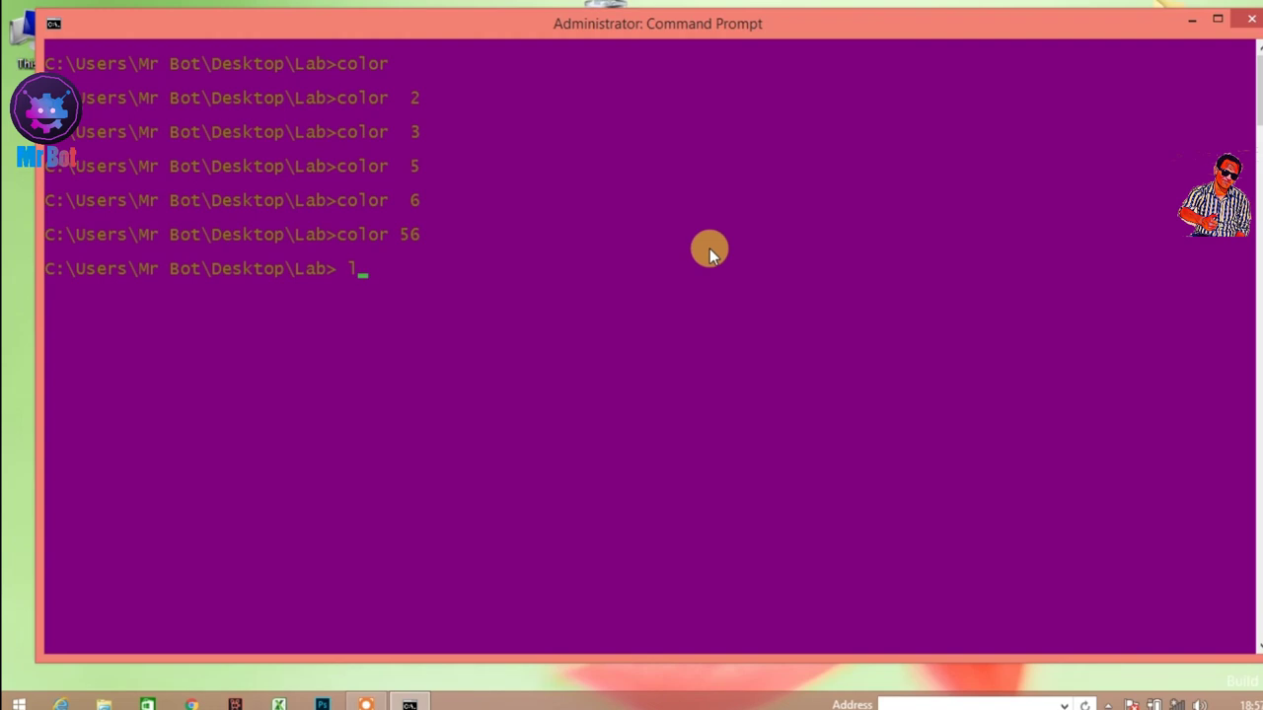
key("BackSpace")
key("BackSpace")
type("cls")
key("Return")
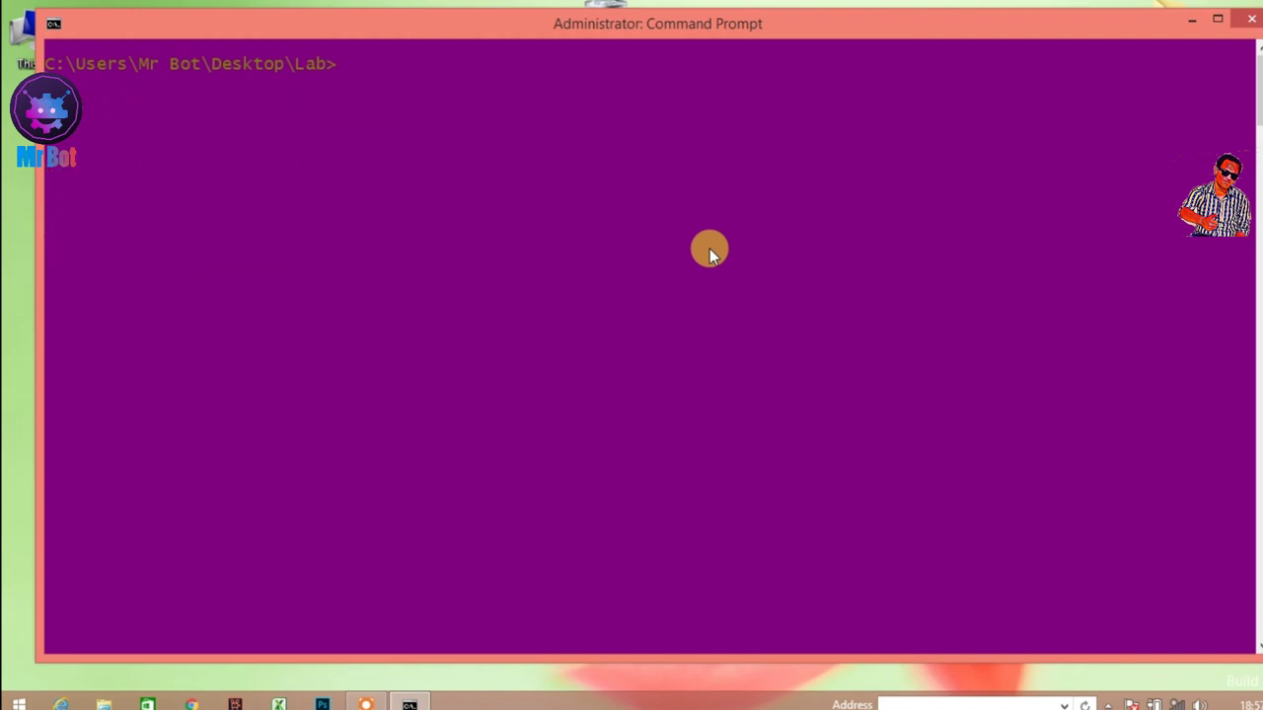
left_click(1251, 19)
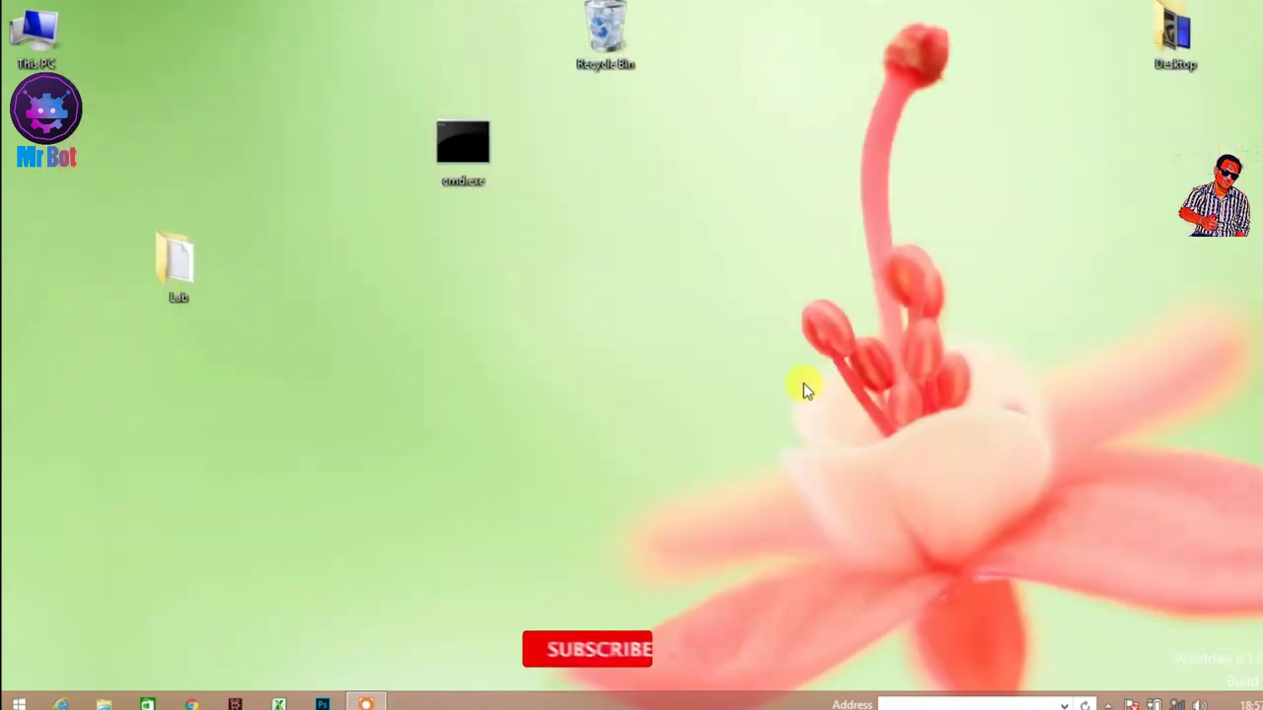